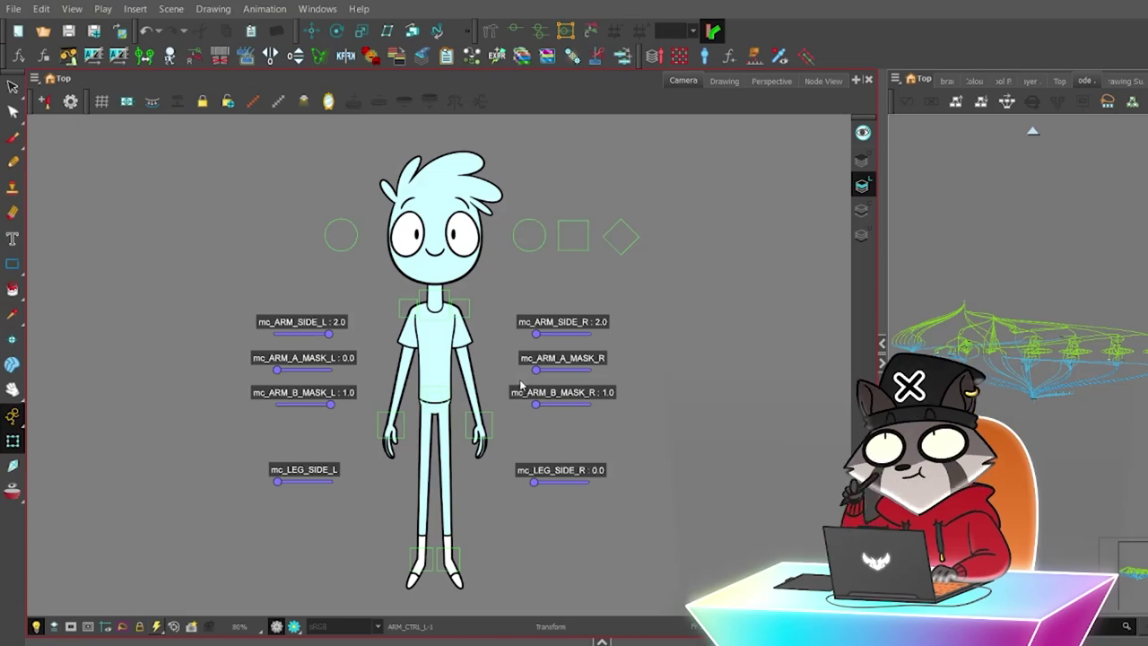
- Turn and shift Ollie's head using the head controllers
scroll(448, 372, "up", 1)
scroll(225, 323, "up", 2)
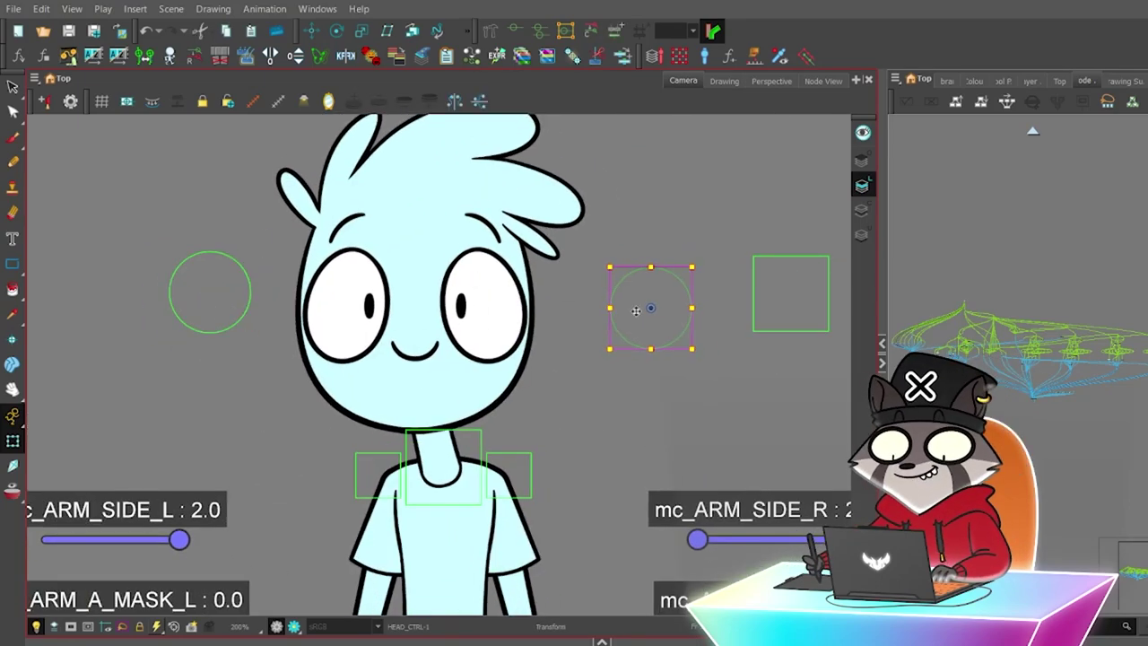
left_click_drag(680, 293, 584, 261)
scroll(577, 346, "down", 1)
left_click(576, 346)
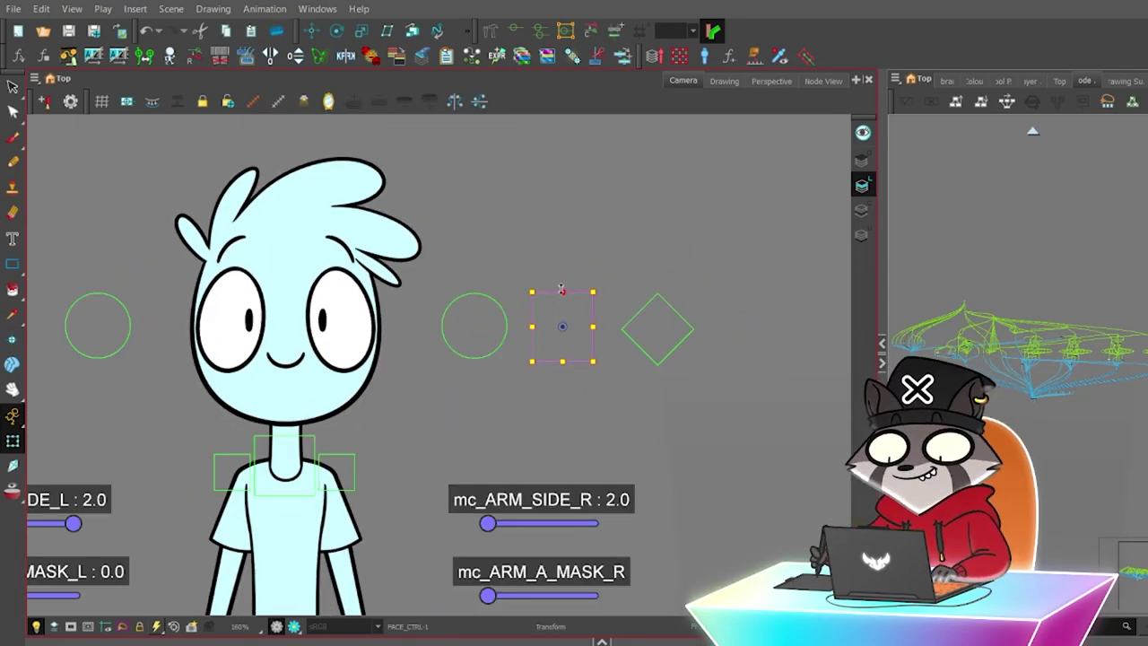
mouse_move(657, 324)
left_mouse_down()
mouse_move(609, 299)
mouse_move(656, 325)
left_mouse_up()
- Raise the left arm, test mc_ARM_SIDE_L and reset it to 2.0, then rest the left hand on the hip
left_click(338, 521)
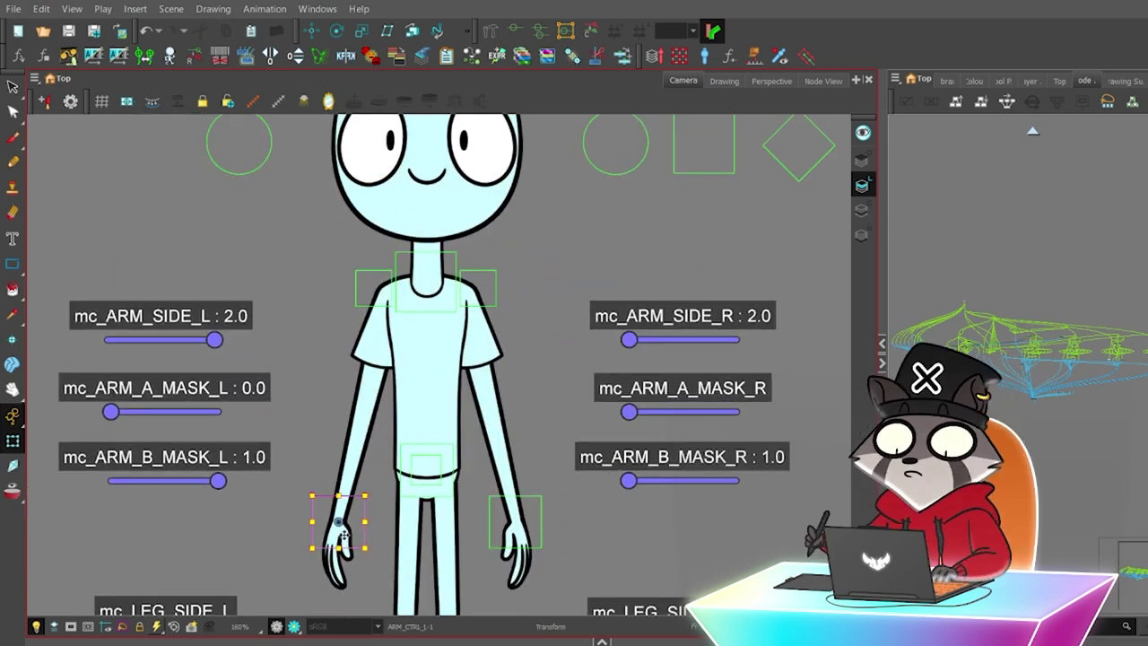
left_click_drag(338, 521, 322, 422)
left_click_drag(215, 340, 185, 340)
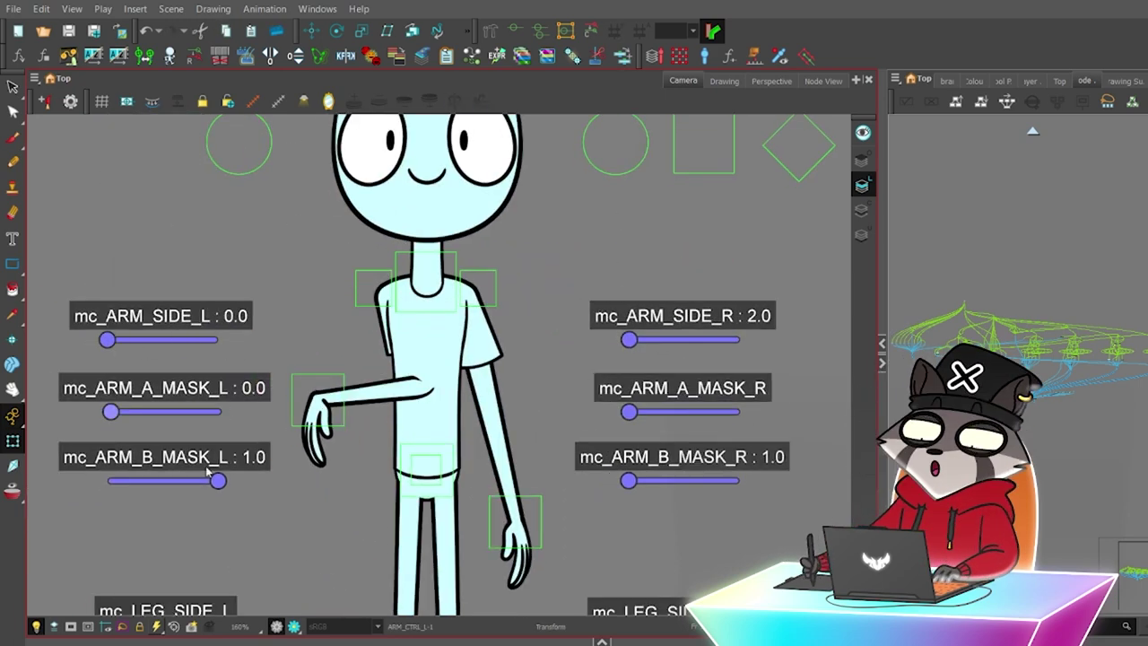
left_click_drag(107, 339, 214, 340)
left_click(320, 439)
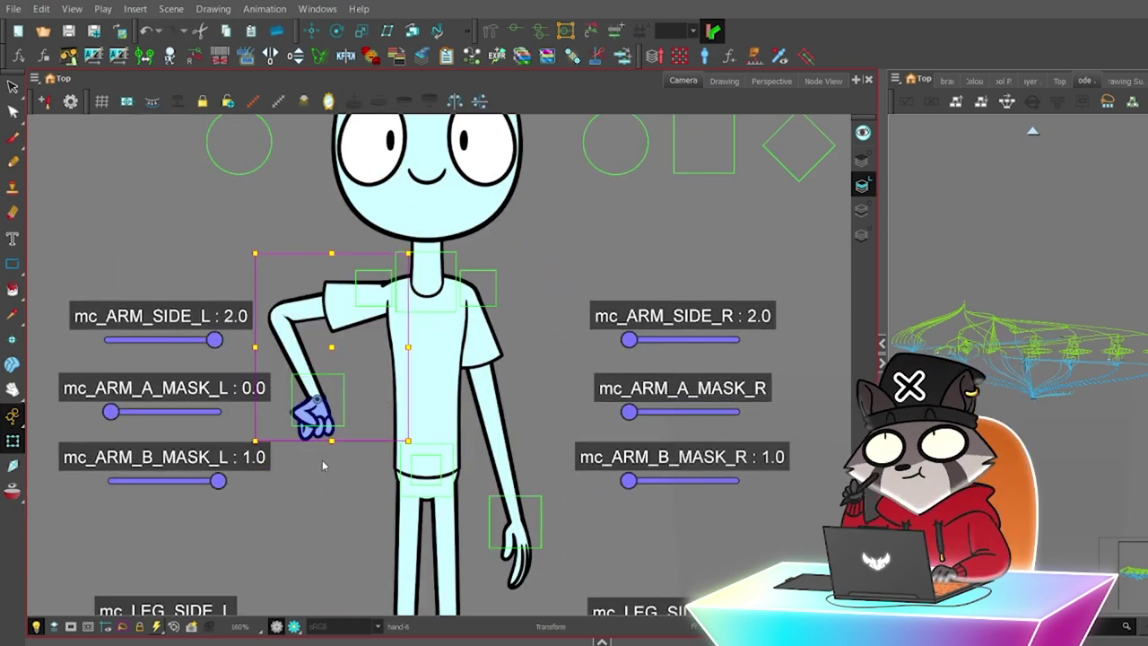
left_click_drag(321, 410, 388, 464)
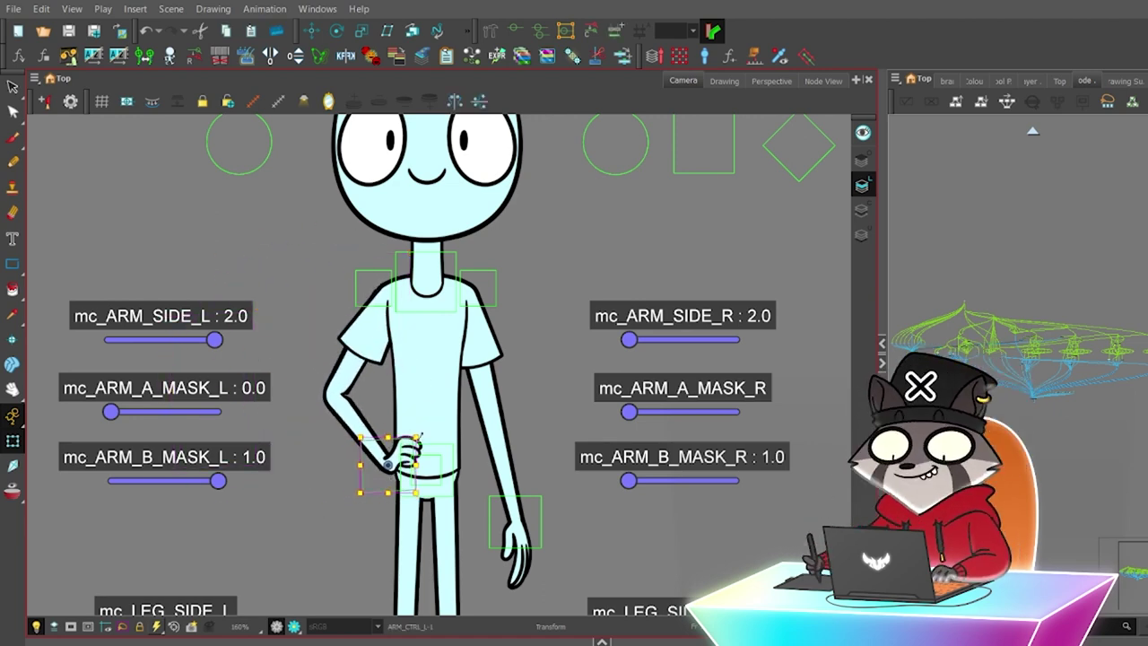
- Raise the right arm into a wave and check the face up close
key("1")
left_click_drag(497, 444, 521, 357)
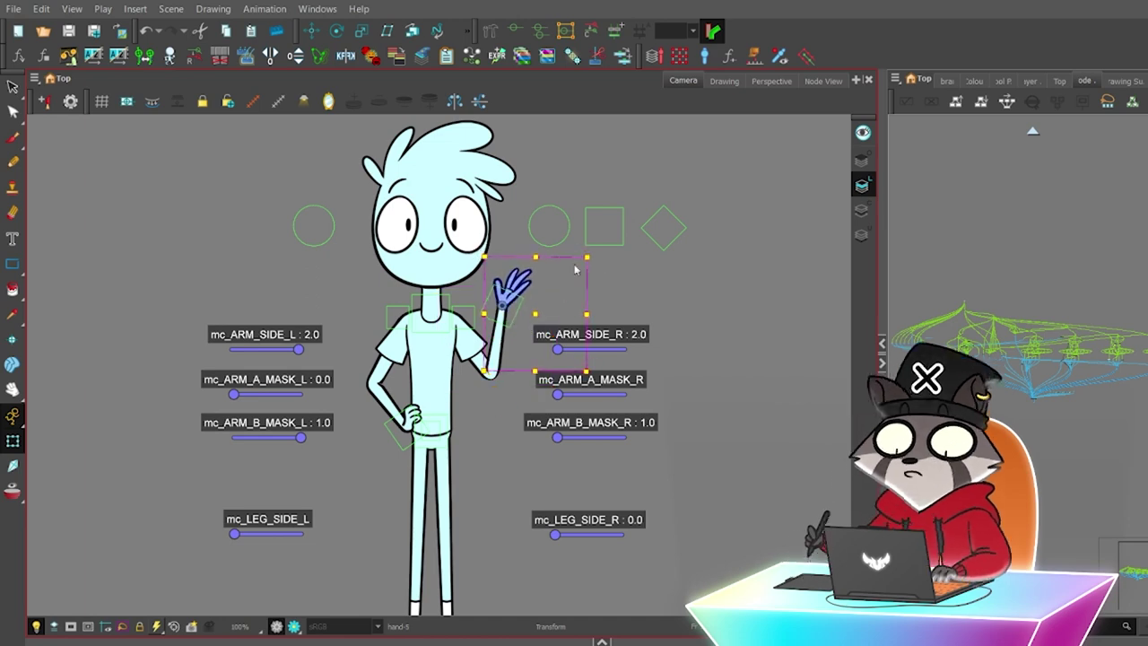
key("2")
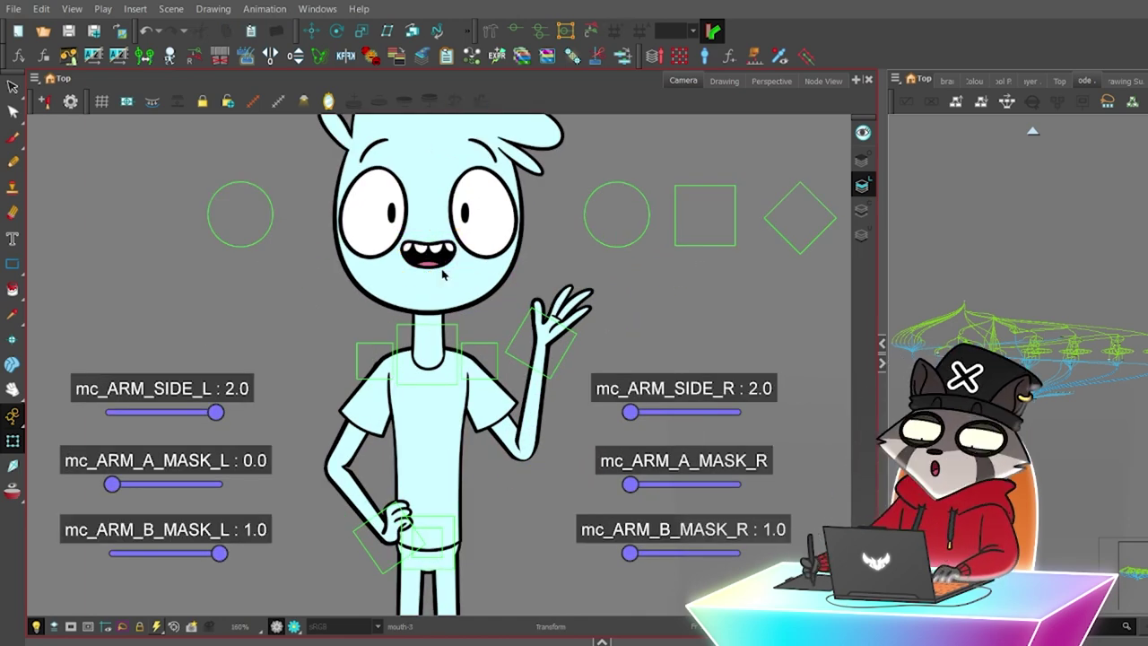
key("1")
scroll(442, 275, "down", 2)
- Shift the head again and stretch the right leg outward with its foot controller
left_click(405, 375)
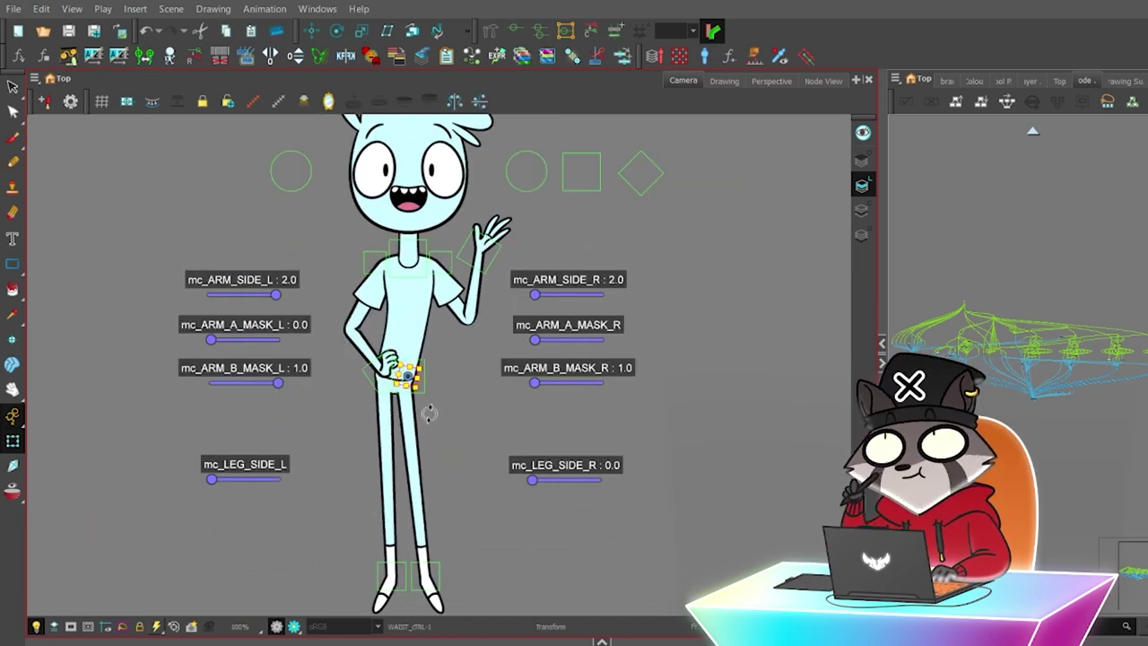
left_click(525, 171)
left_click_drag(527, 172, 556, 193)
mouse_move(425, 575)
left_mouse_down()
mouse_move(436, 499)
mouse_move(447, 578)
left_mouse_up()
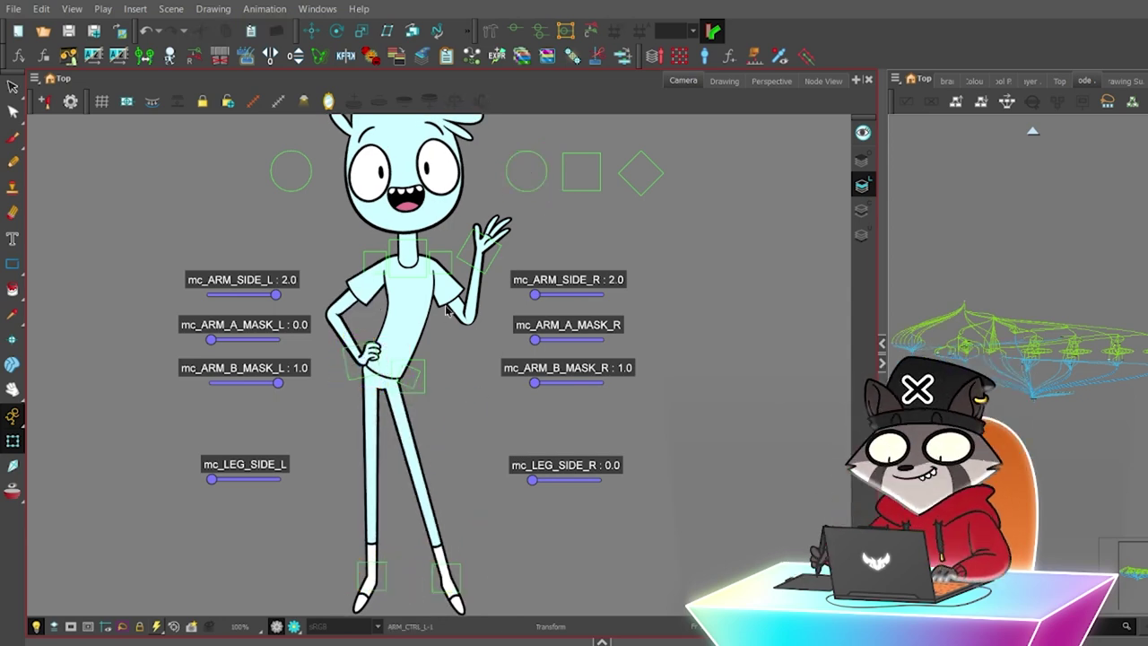
- Check the left shoulder and right-foot controllers, then clear the selection
left_click(422, 256)
key("2")
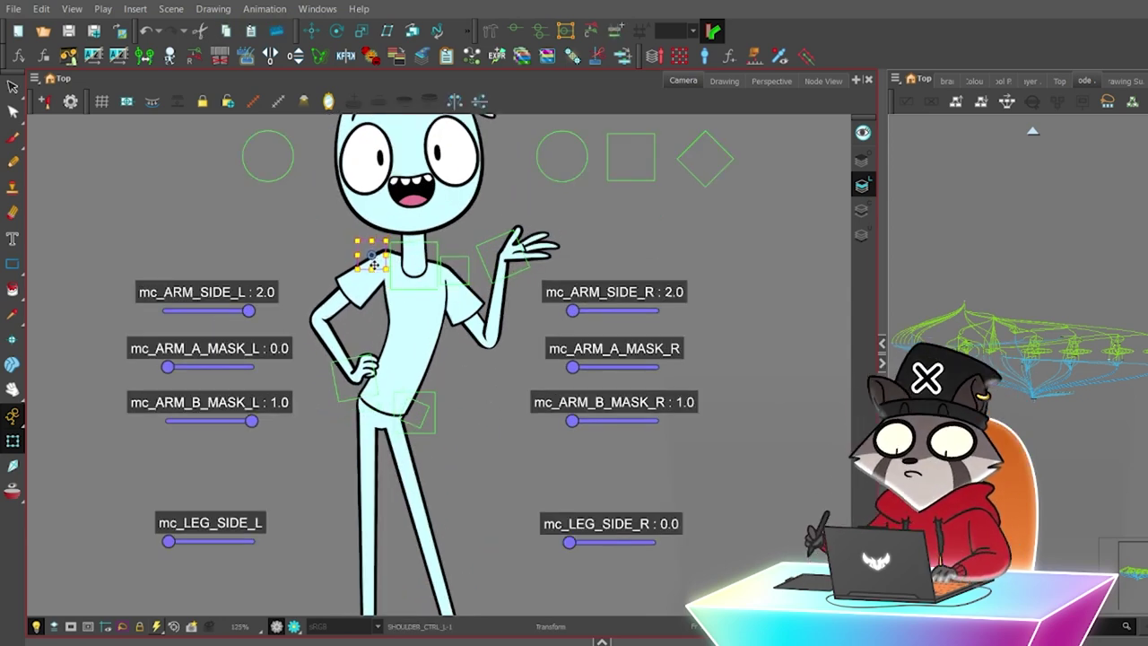
key("1")
key("1")
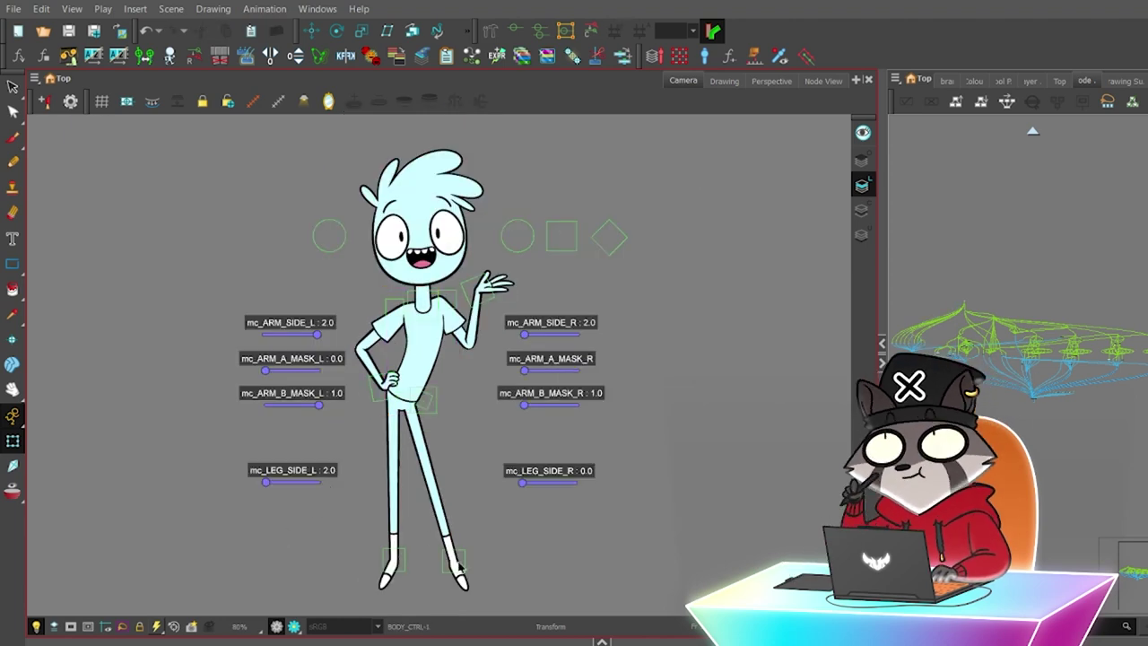
left_click(430, 548)
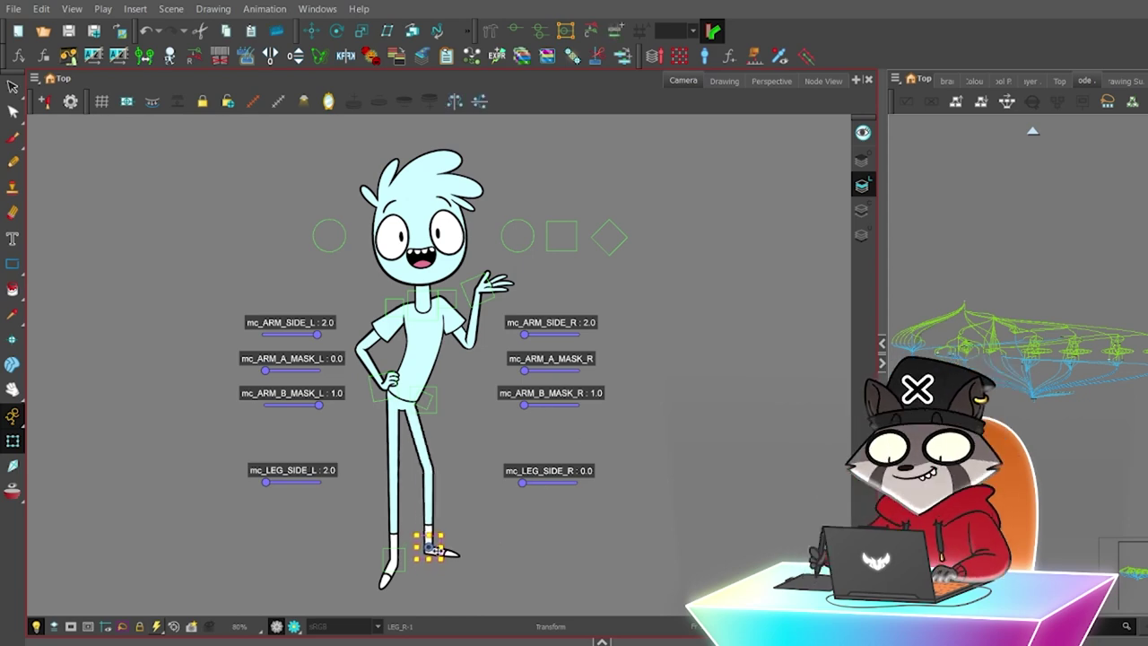
key("Escape")
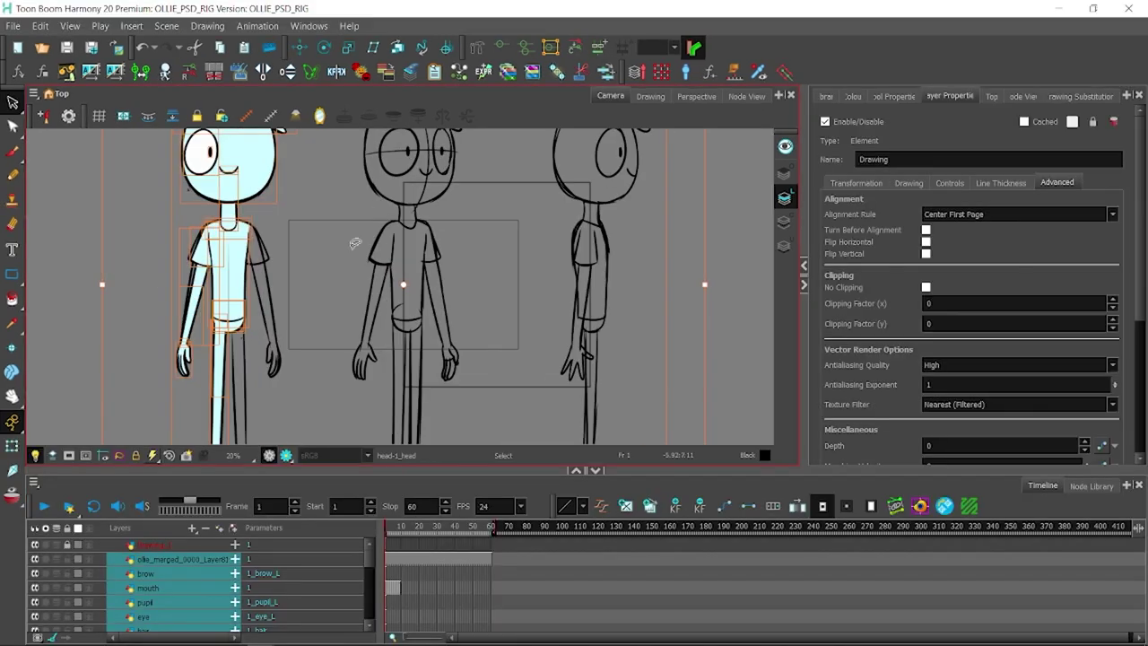
- Add a Camera layer to the scene
scroll(484, 233, "up", 10)
left_click(894, 96)
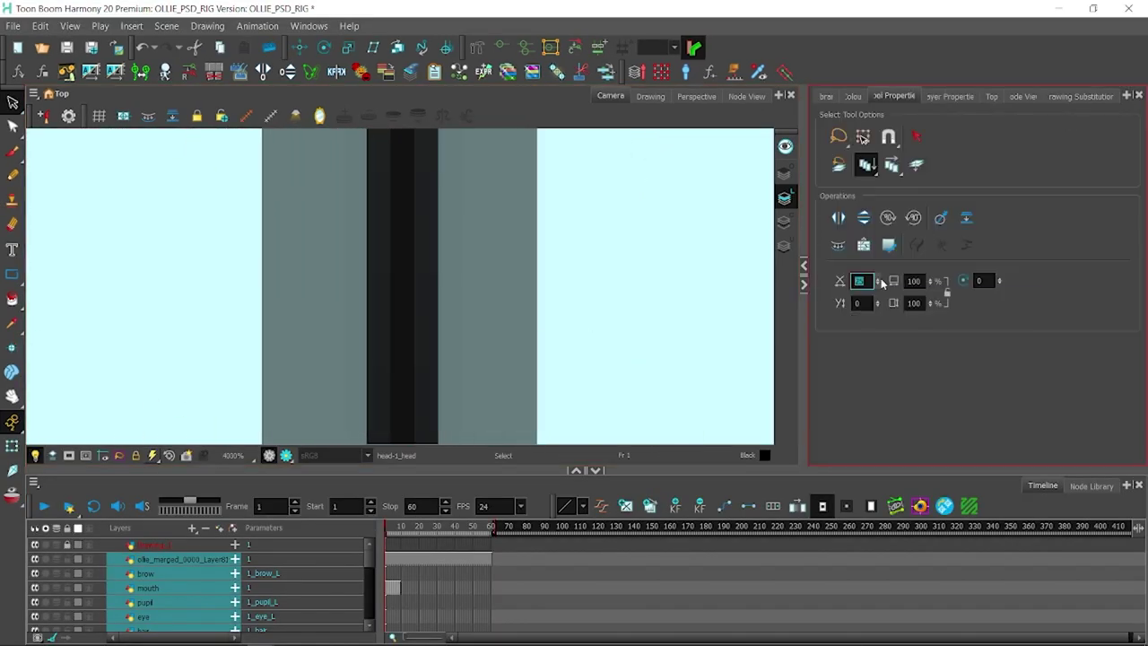
type("23")
left_click(170, 455)
left_click(192, 527)
left_click(215, 494)
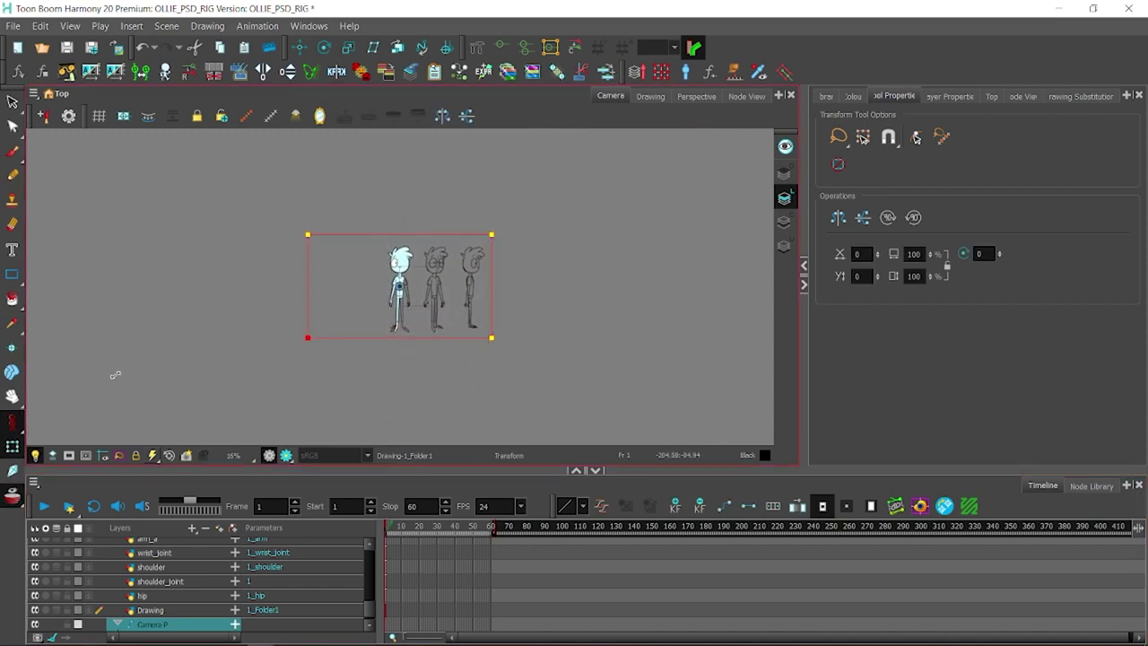
- Select the body-part layers from the brow down and group them as 'Ollie'
key("2")
key("2")
key("2")
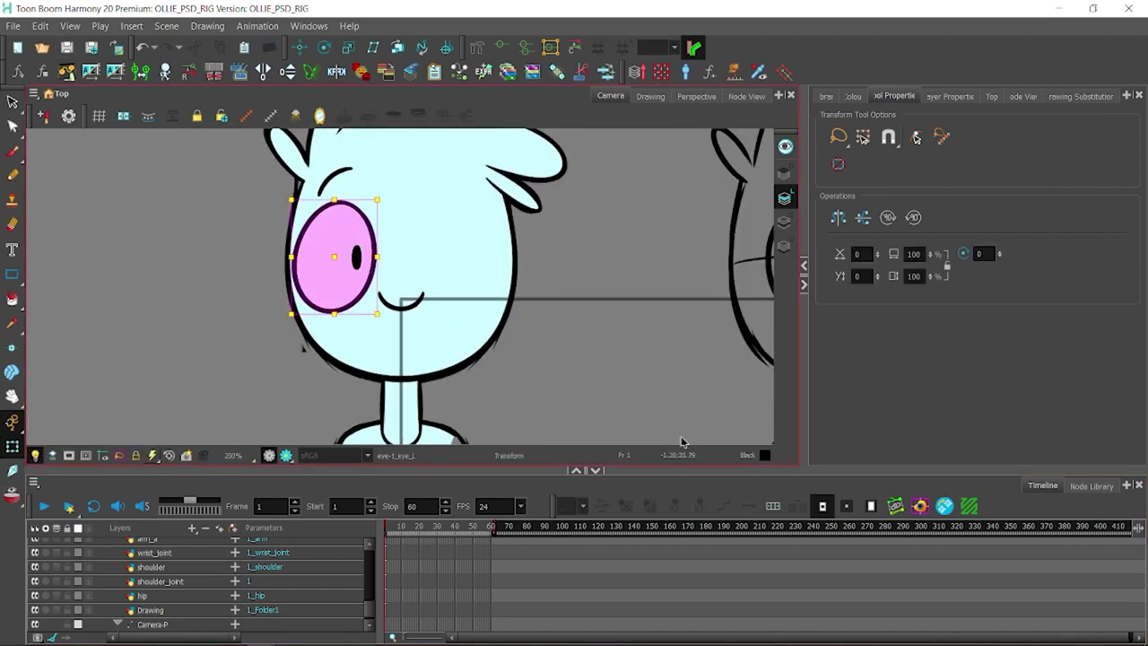
left_click(357, 256)
left_click(360, 610)
scroll(196, 605, "down", 3)
left_click(180, 619)
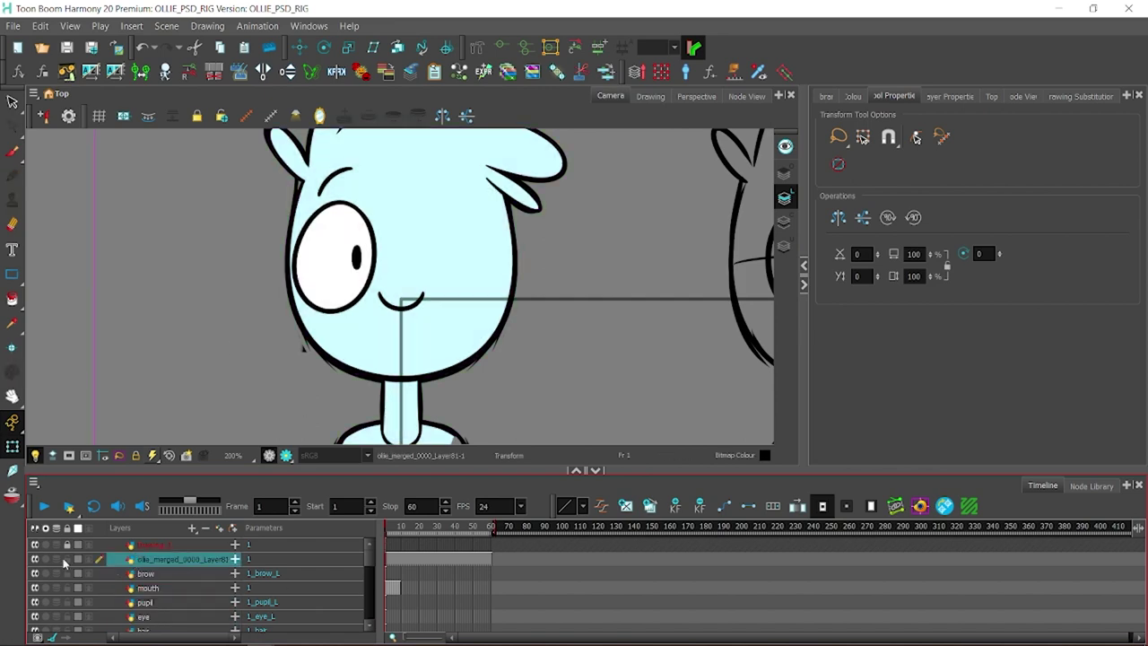
left_click(179, 550, "shift")
right_click(173, 573)
left_click(242, 506)
left_click(746, 96)
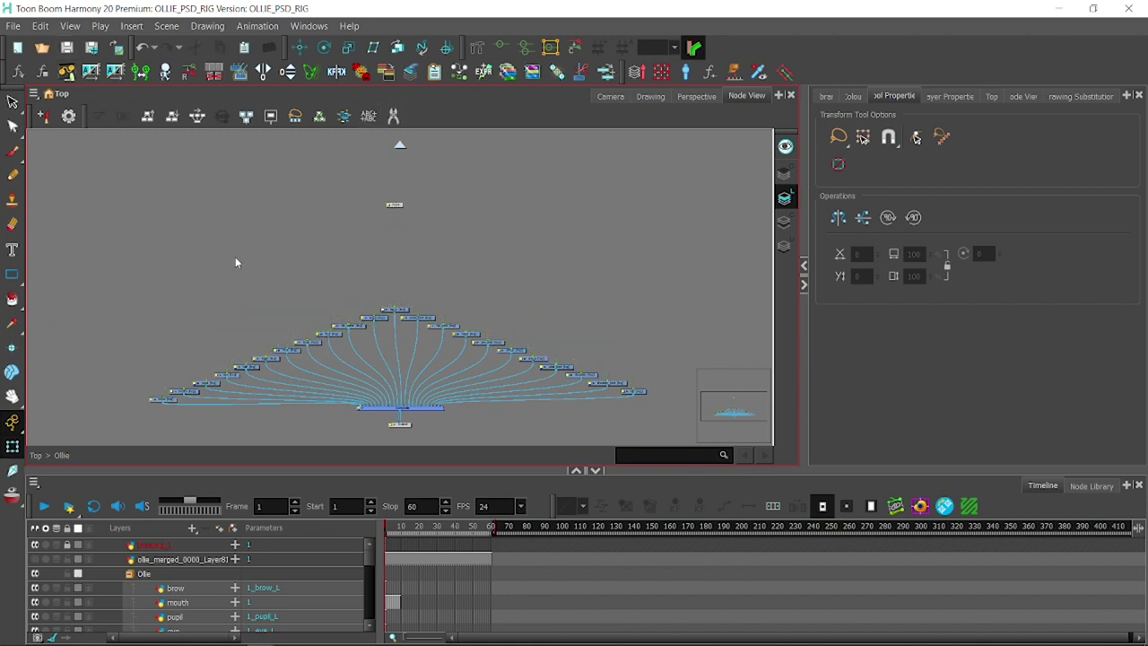
- Add a Composite node from the Node Library joining the eye and pupil
scroll(235, 262, "up", 3)
scroll(224, 273, "up", 2)
left_click(1092, 485)
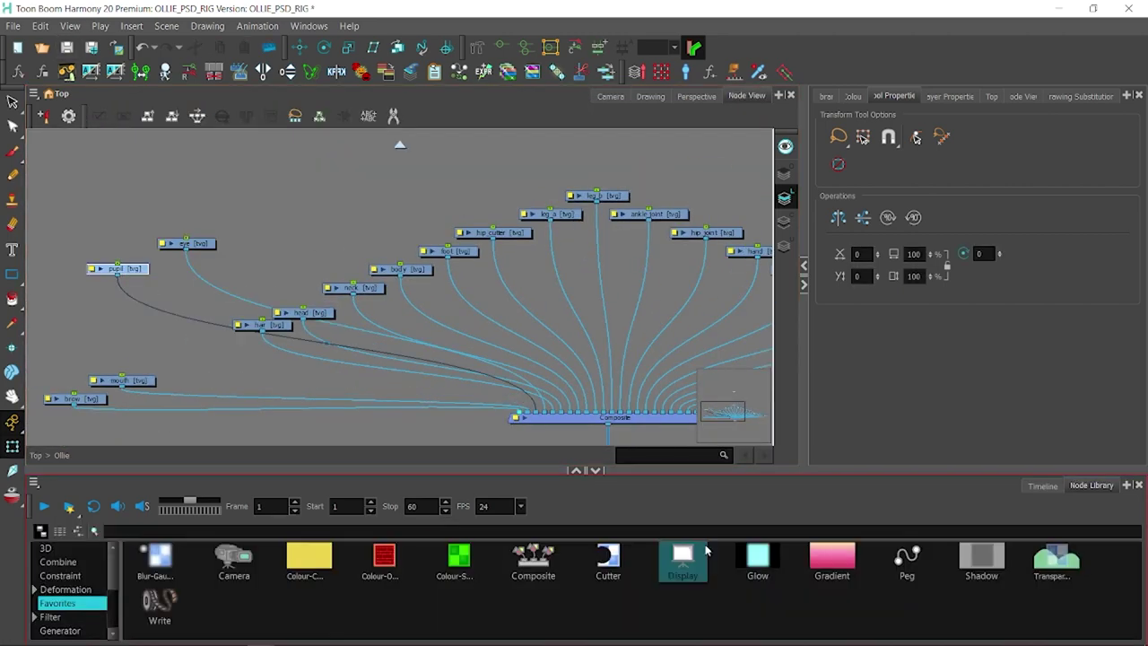
mouse_move(532, 560)
left_mouse_down()
mouse_move(231, 289)
mouse_move(189, 225)
left_mouse_up()
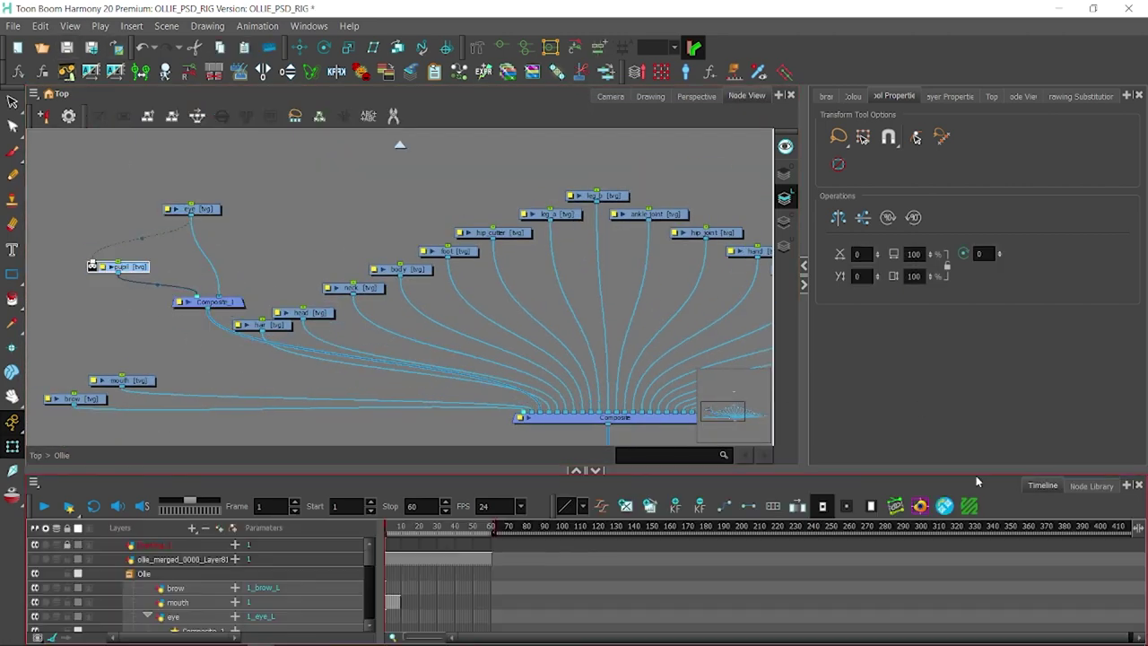
- Add pupil-P and eye-P pegs with Ctrl+P and start naming the head peg
key("ctrl+p")
left_click(170, 616)
key("ctrl+p")
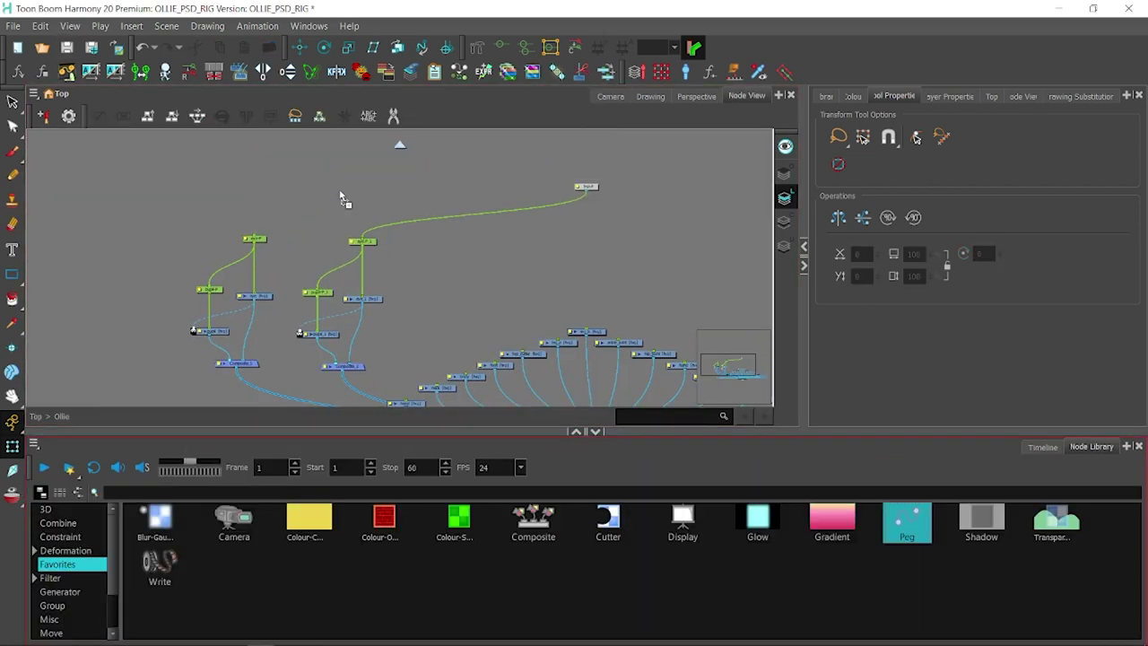
double_click(328, 200)
type("head_p")
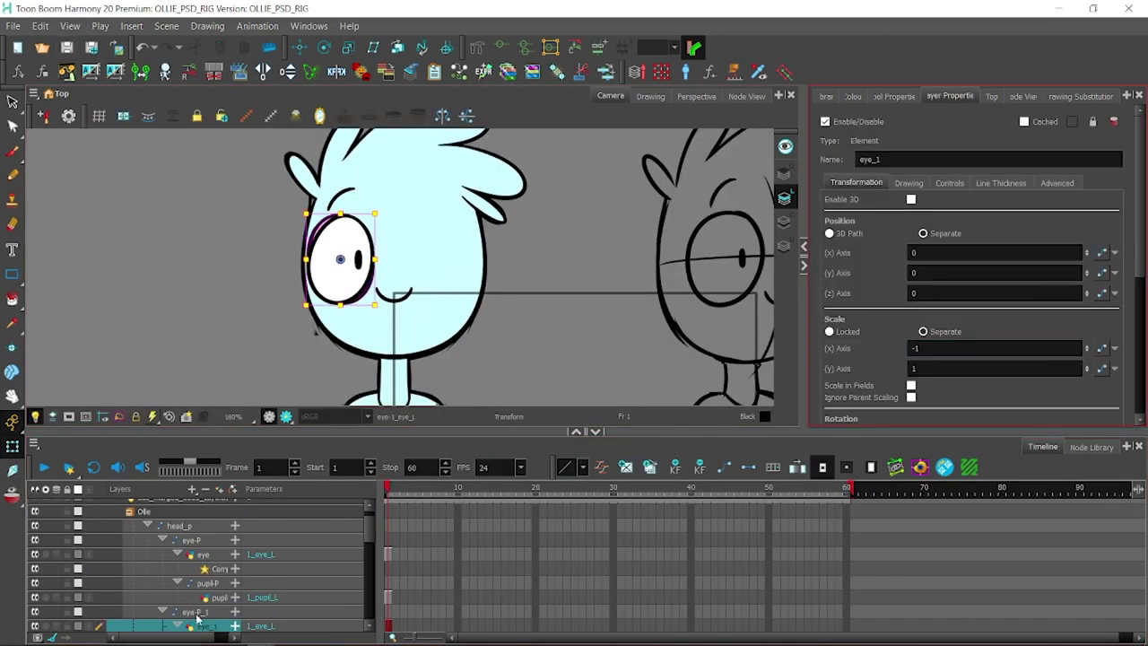
- Offset the second eye right via eye-P_1 and slide its pupil left inside it
left_click(196, 613)
key("Return")
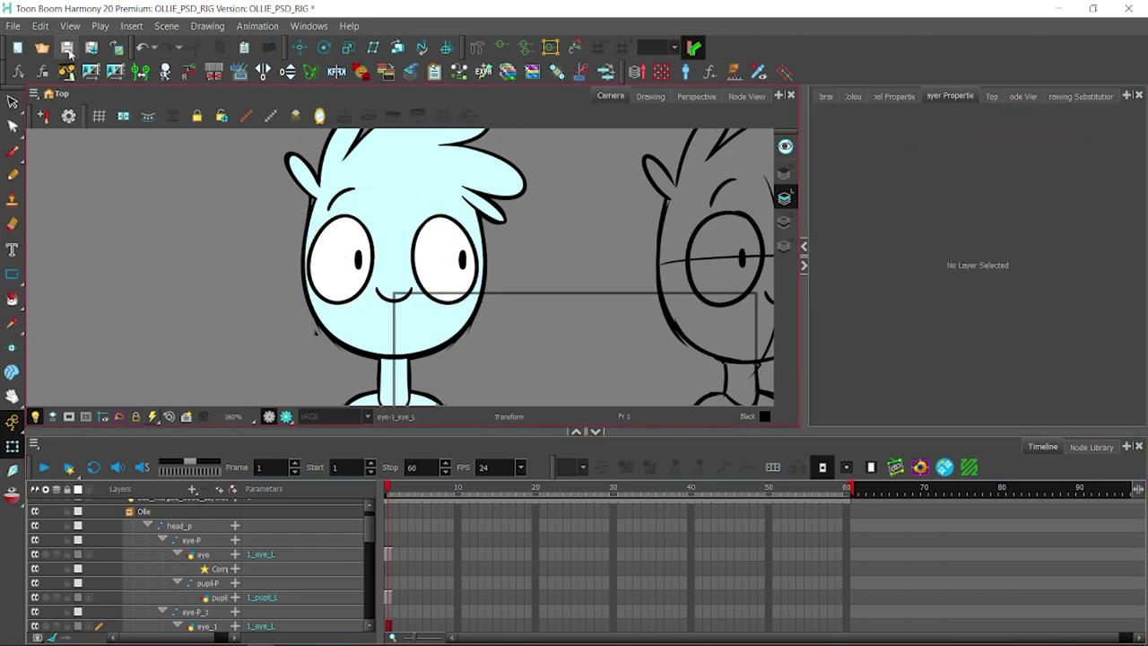
left_click(460, 273)
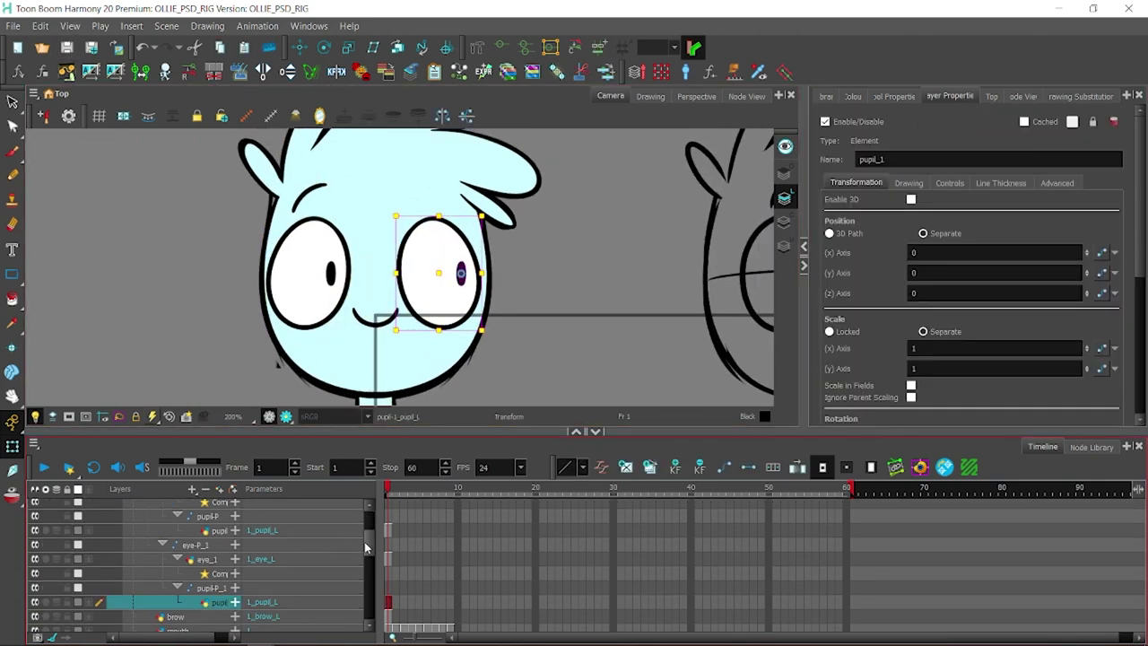
left_click(209, 589)
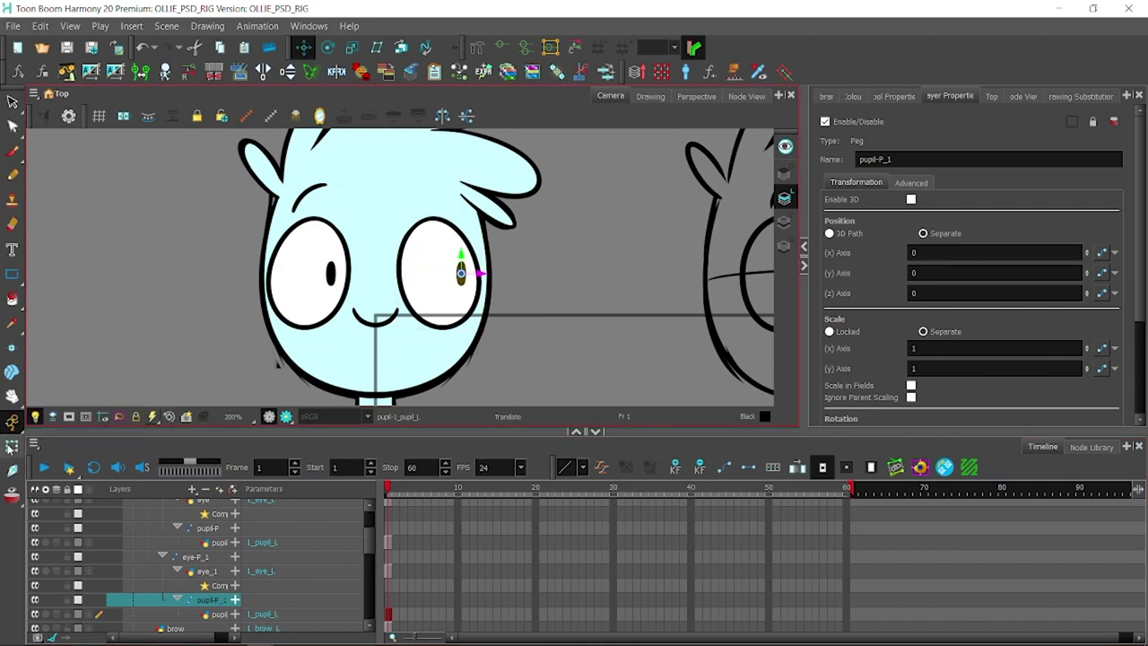
key("b")
left_click_drag(481, 273, 439, 269)
key("shift+t")
left_click(69, 321)
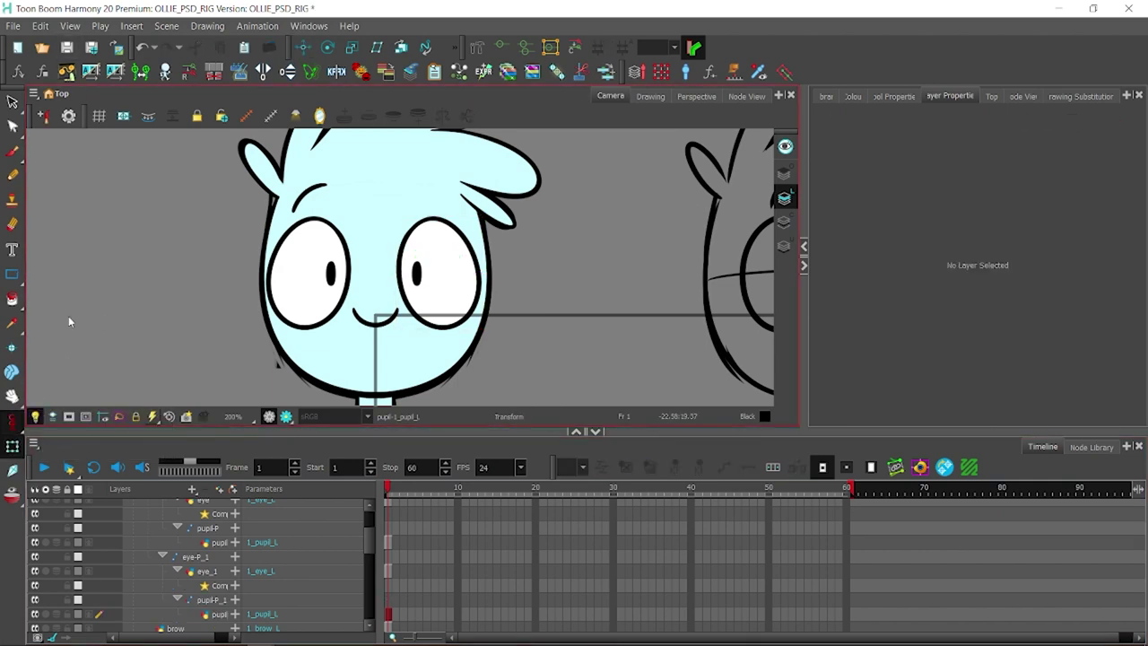
- Enter new pivot values for pupil-P_1, save the scene, and bring up the template library
left_click(201, 599)
scroll(977, 269, "down", 5)
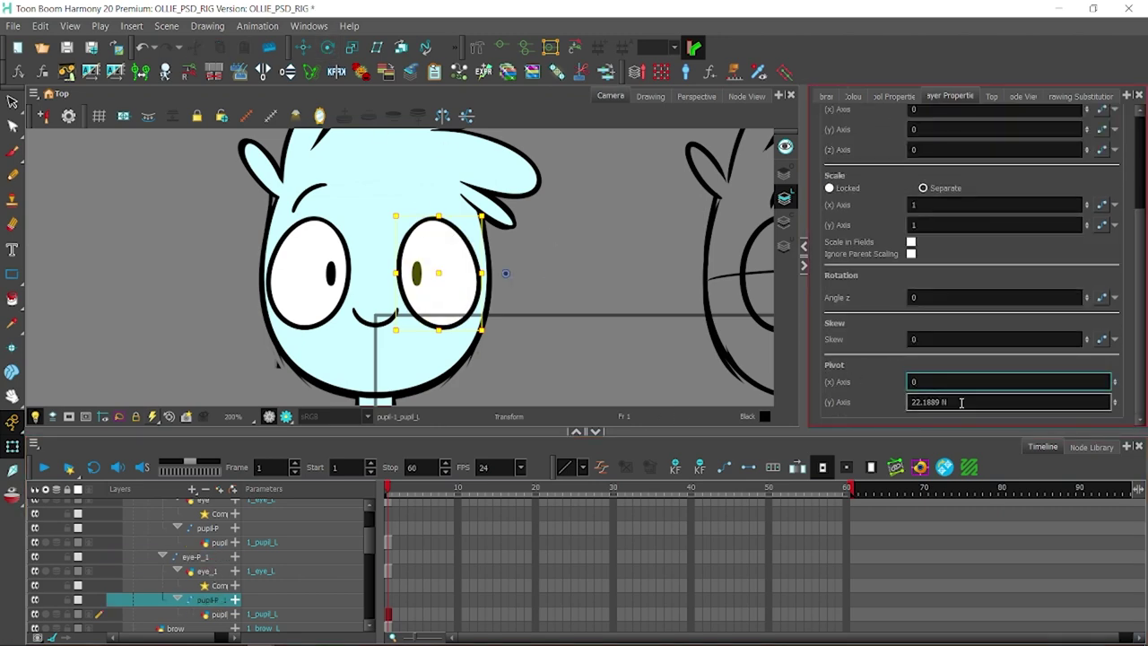
key("Return")
key("Escape")
key("ctrl+s")
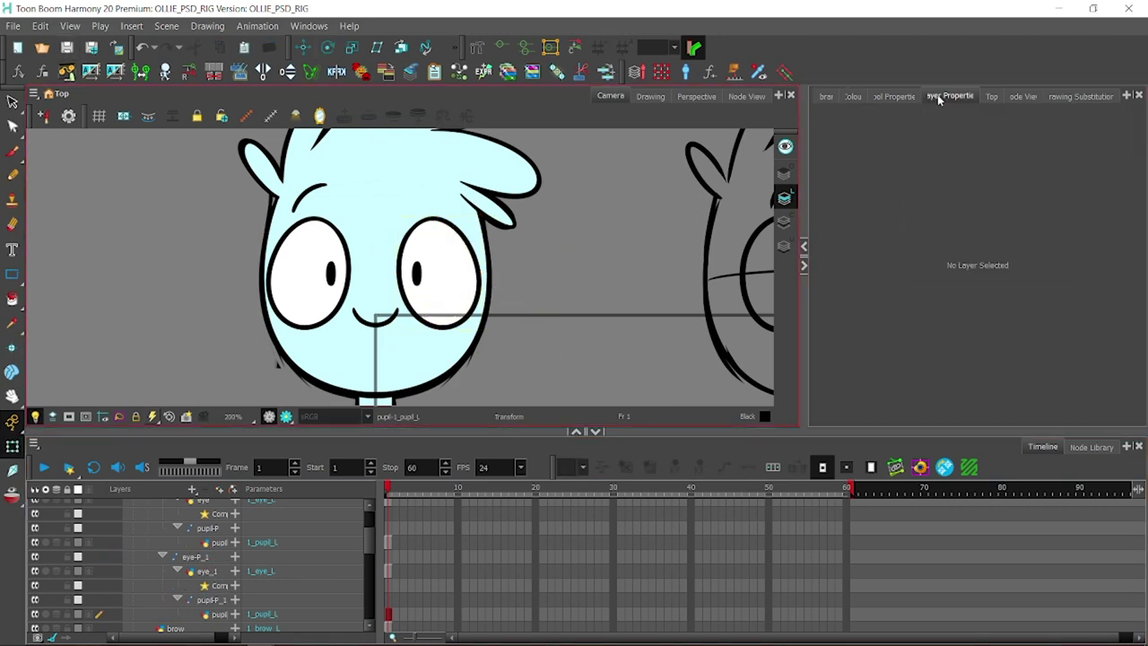
left_click(826, 96)
- Drag the controller_round template into the scene beside Ollie's head
left_click_drag(179, 507, 366, 535)
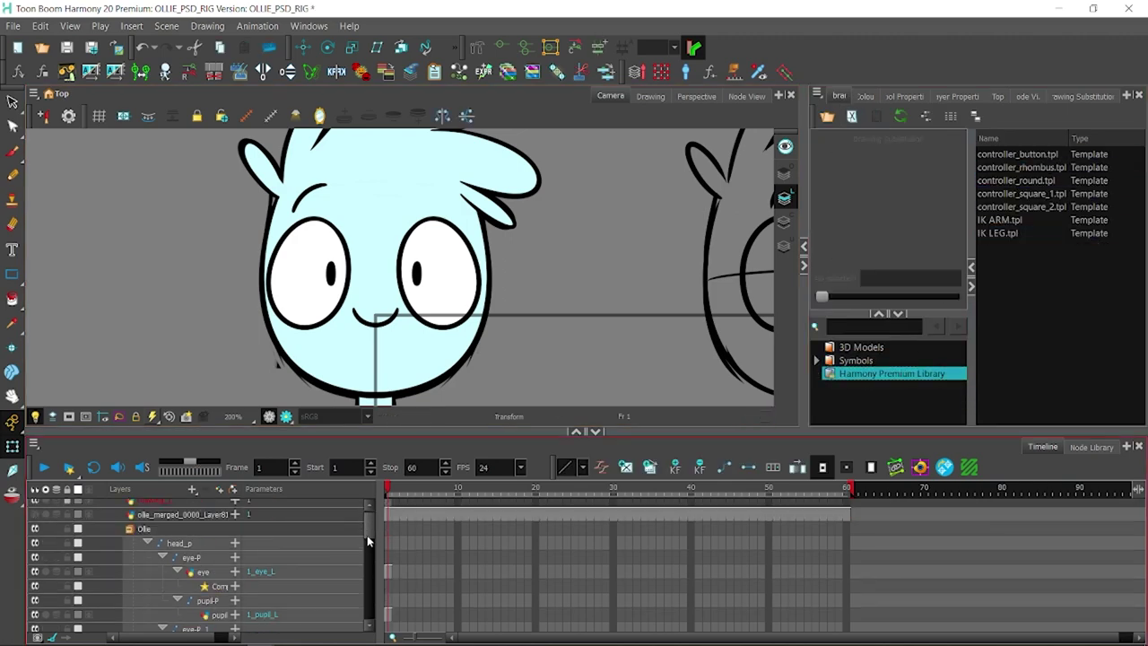
key("shift+m")
key("alt+s")
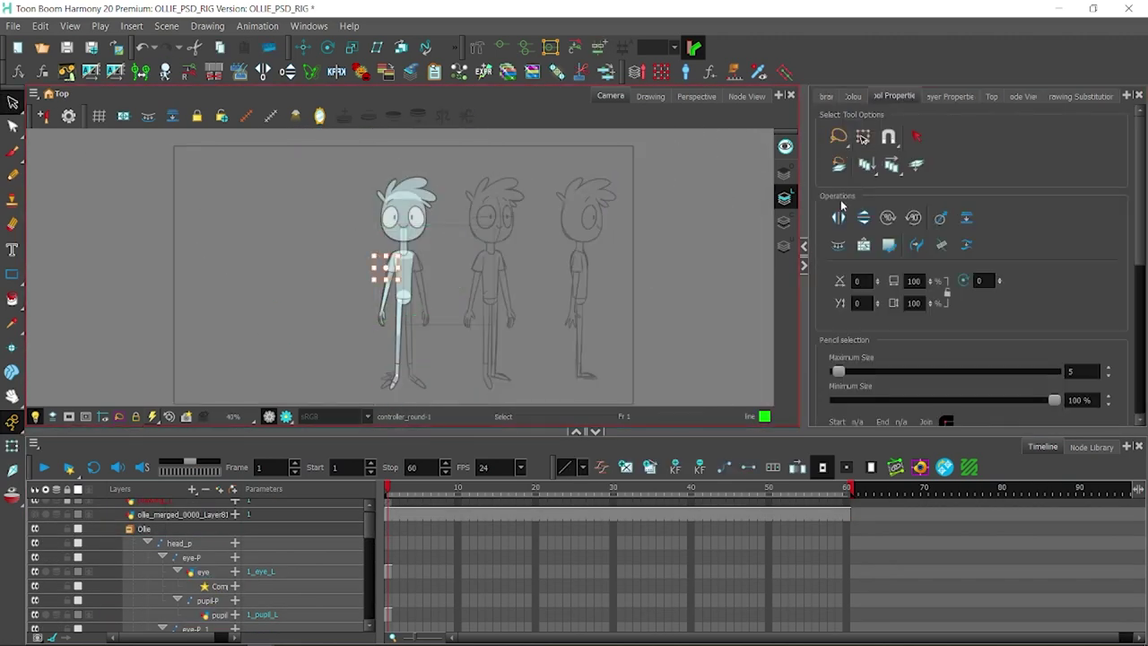
key("2")
key("shift+t")
key("2")
key("2")
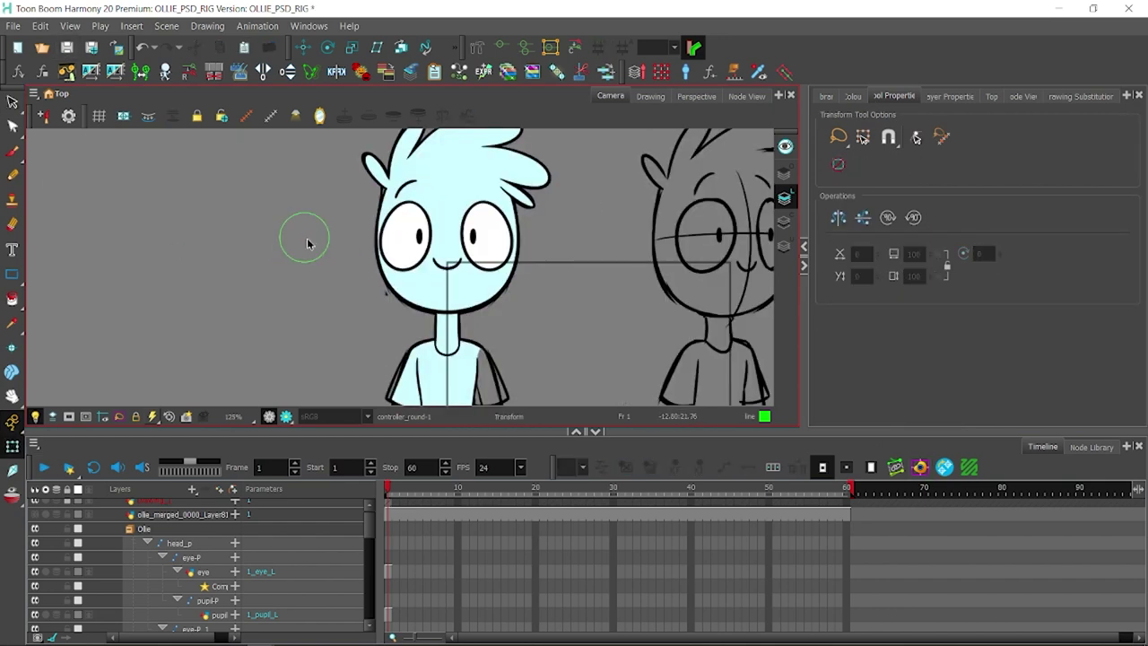
- Select the eye and pupil pegs with the round controller to link them, and save
left_click(197, 557)
left_click(944, 466)
left_click(371, 409)
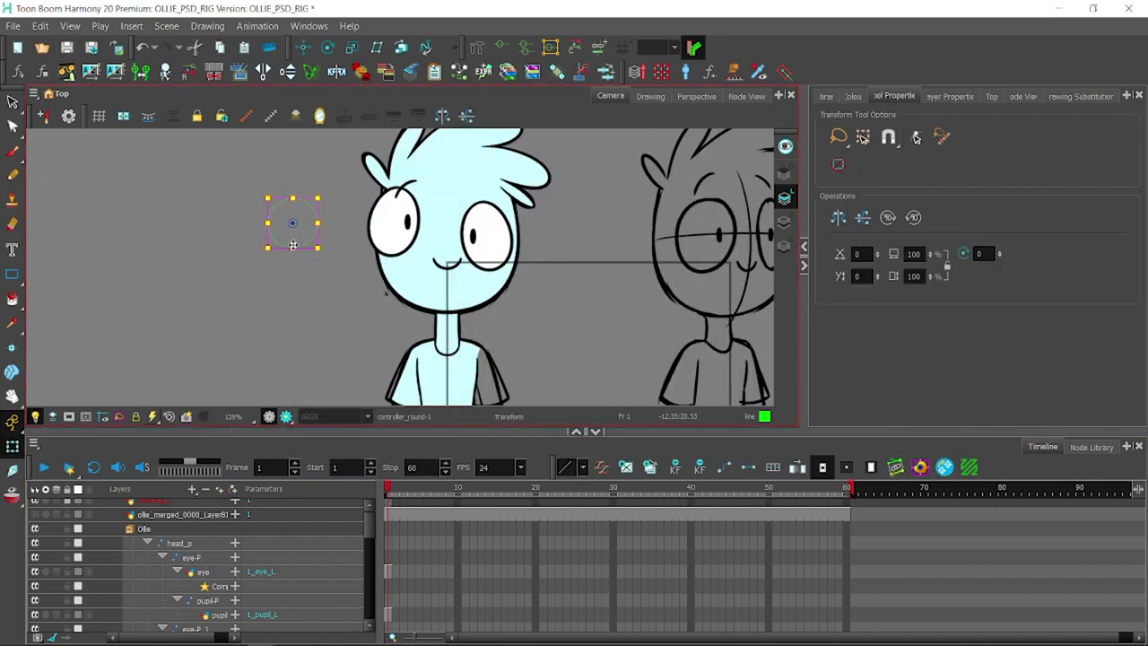
left_click(294, 236)
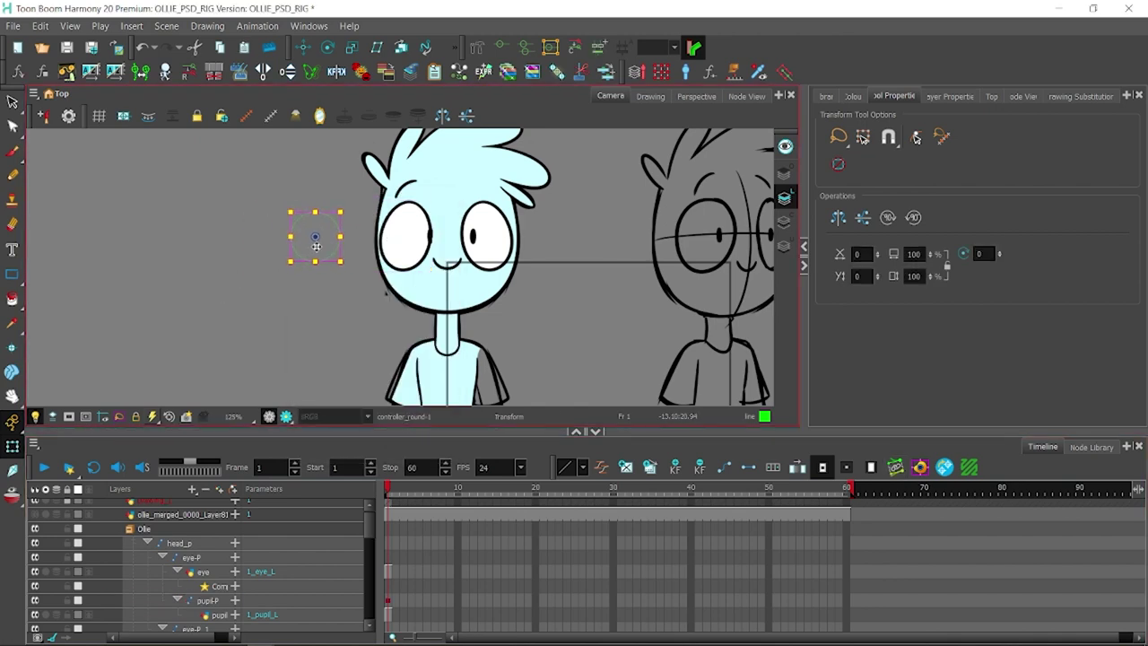
key("ctrl+s")
- Move the round controller to confirm both pupils follow it
scroll(435, 220, "up", 3)
left_click(423, 330)
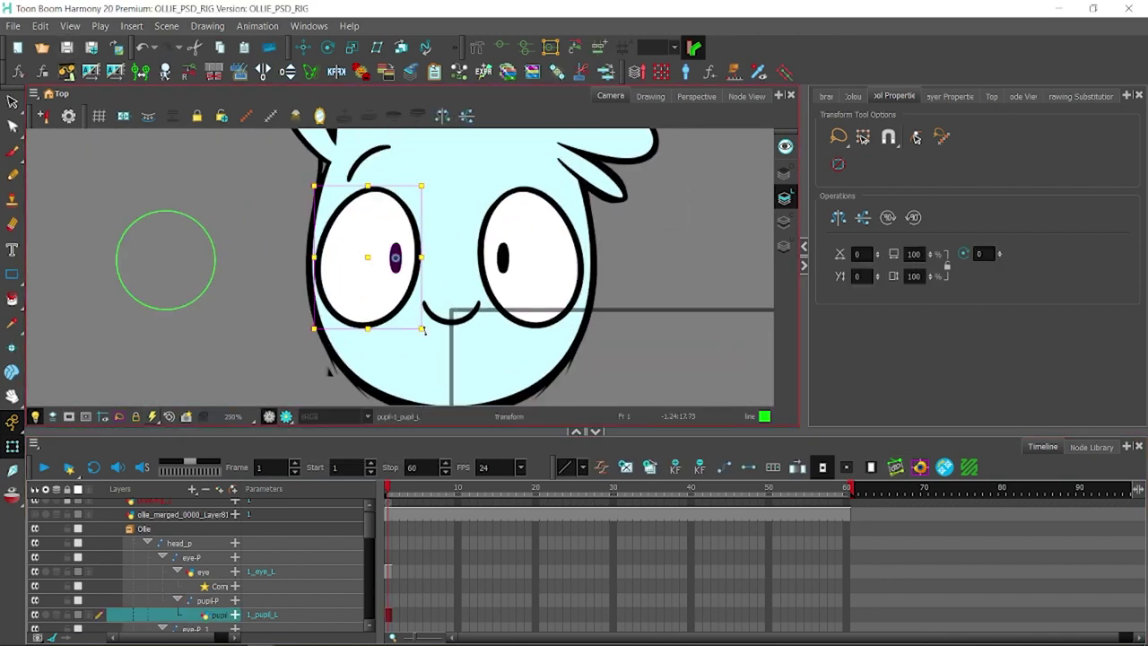
left_click(205, 277)
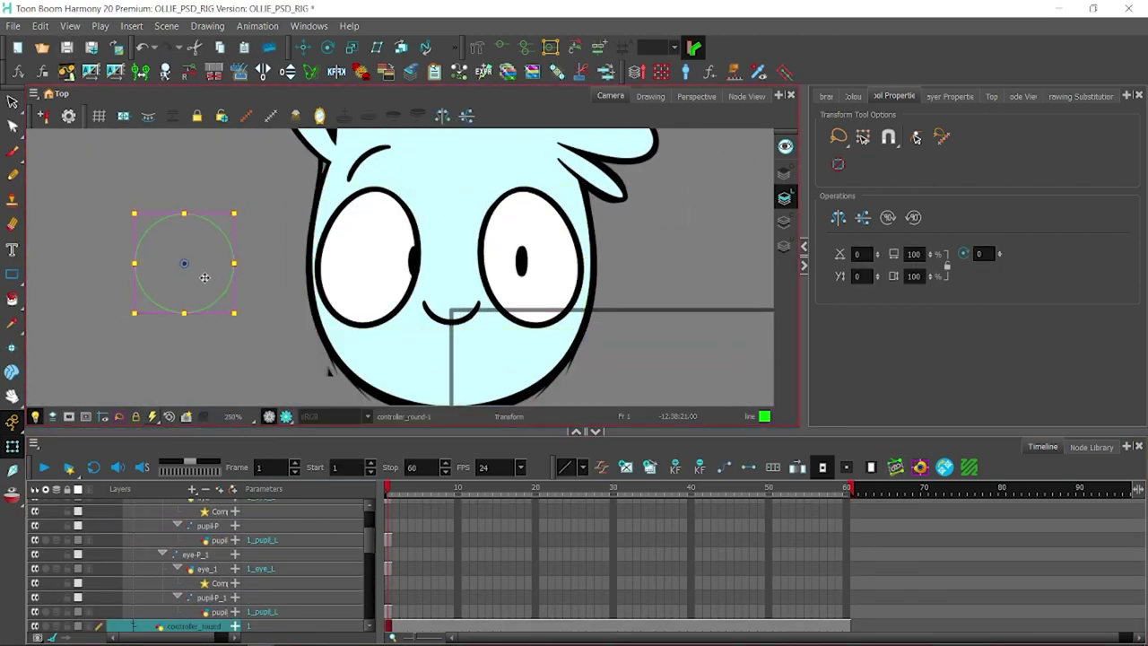
mouse_move(179, 266)
left_mouse_down()
mouse_move(148, 265)
mouse_move(181, 236)
left_mouse_up()
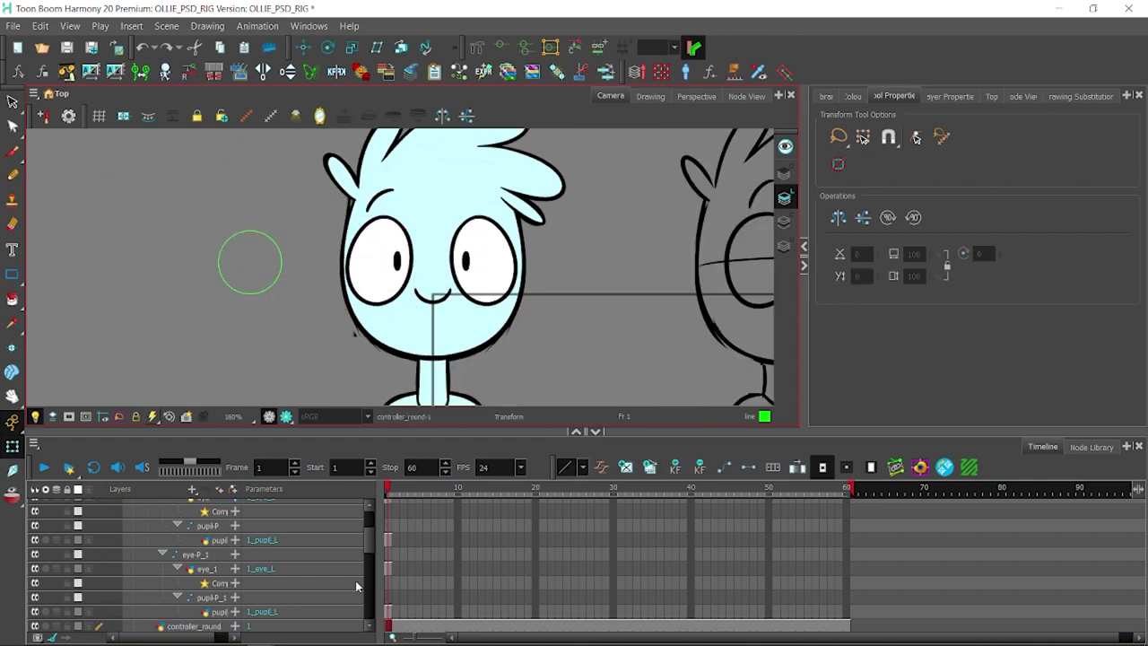
- Rename the controller layer to EYE_CTRL and add a Visibility node in Node View
double_click(194, 583)
type("eye")
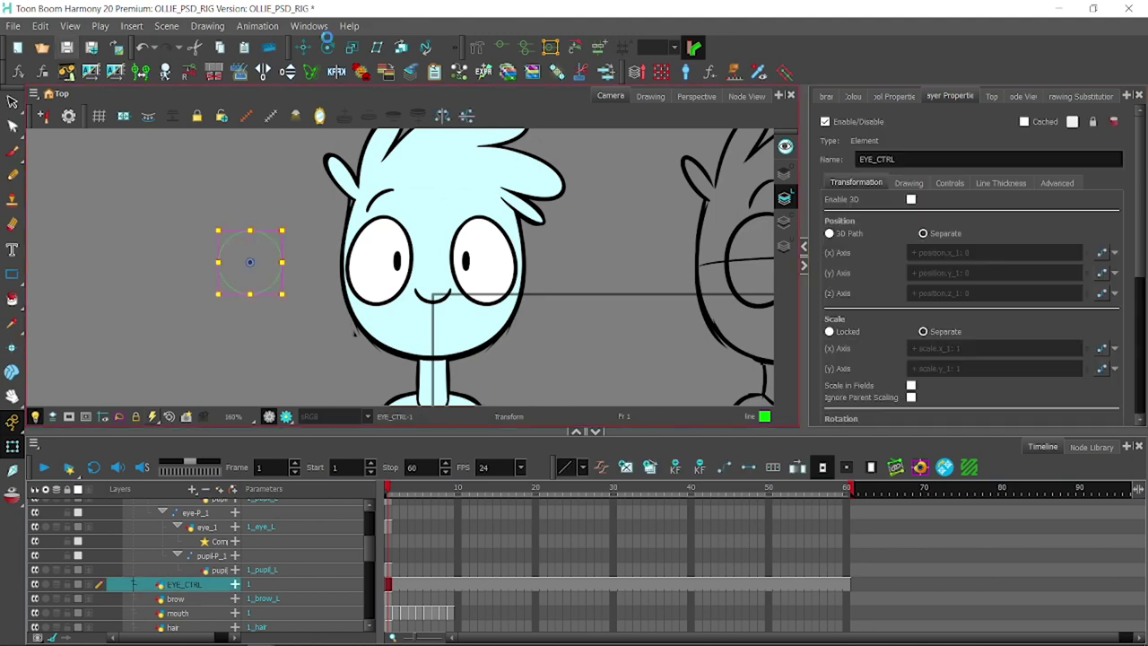
left_click(747, 96)
left_click(1091, 446)
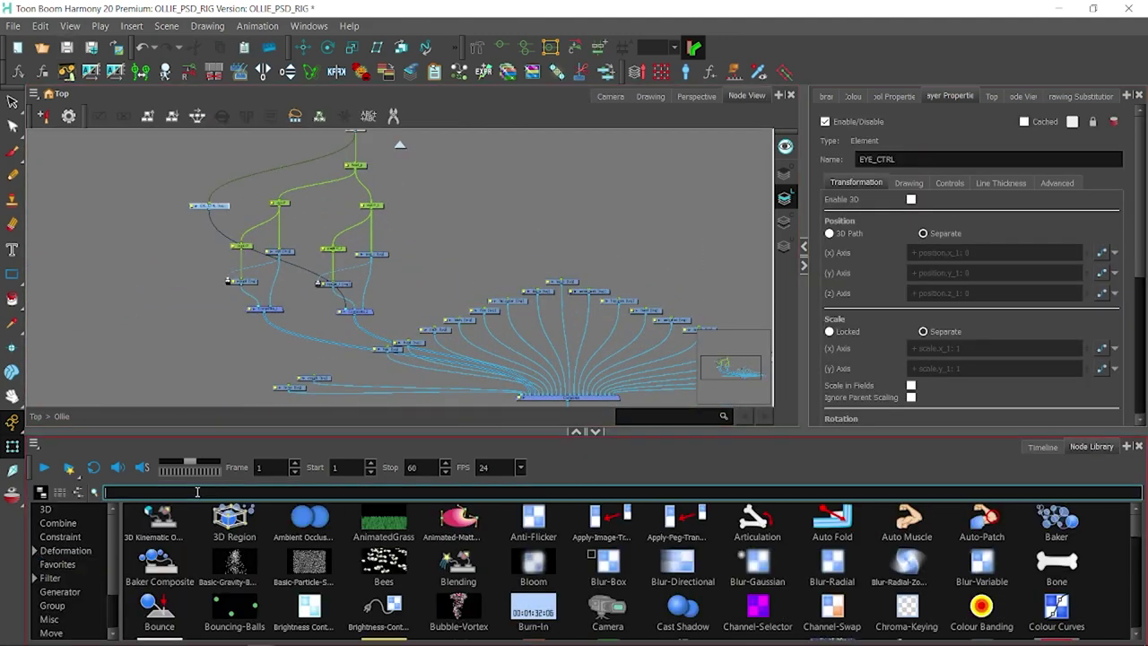
type("visi")
left_click_drag(234, 522, 185, 299)
- Add a Composite node to the network and return to the Camera view
key("BackSpace")
key("BackSpace")
key("BackSpace")
type("com")
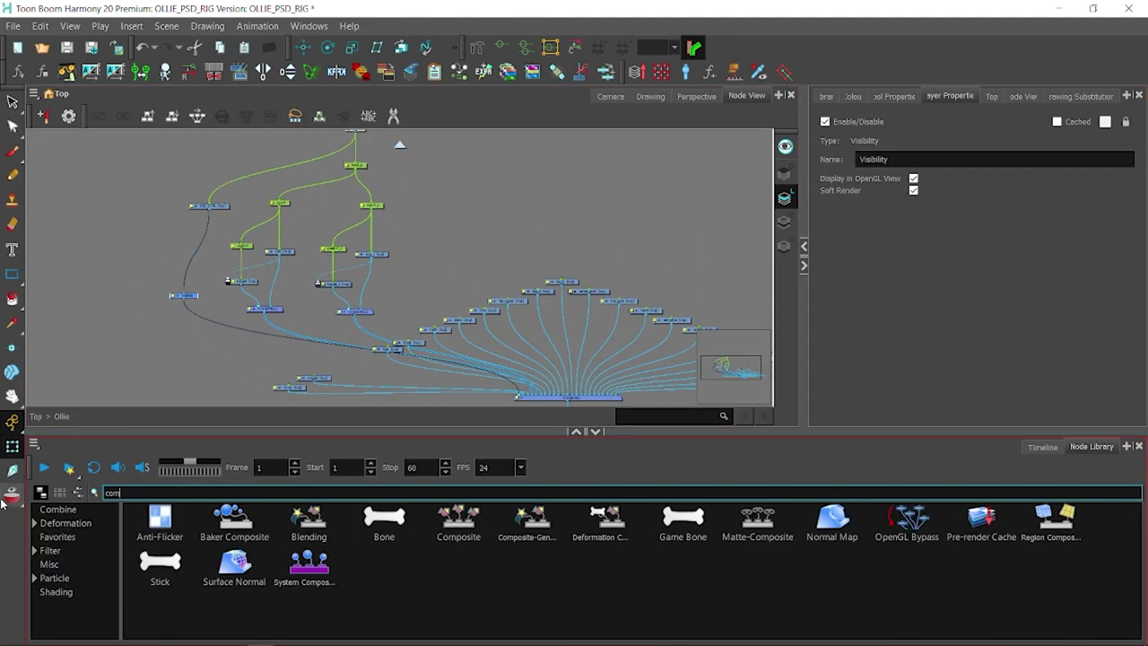
left_click_drag(458, 522, 185, 261)
left_click(610, 95)
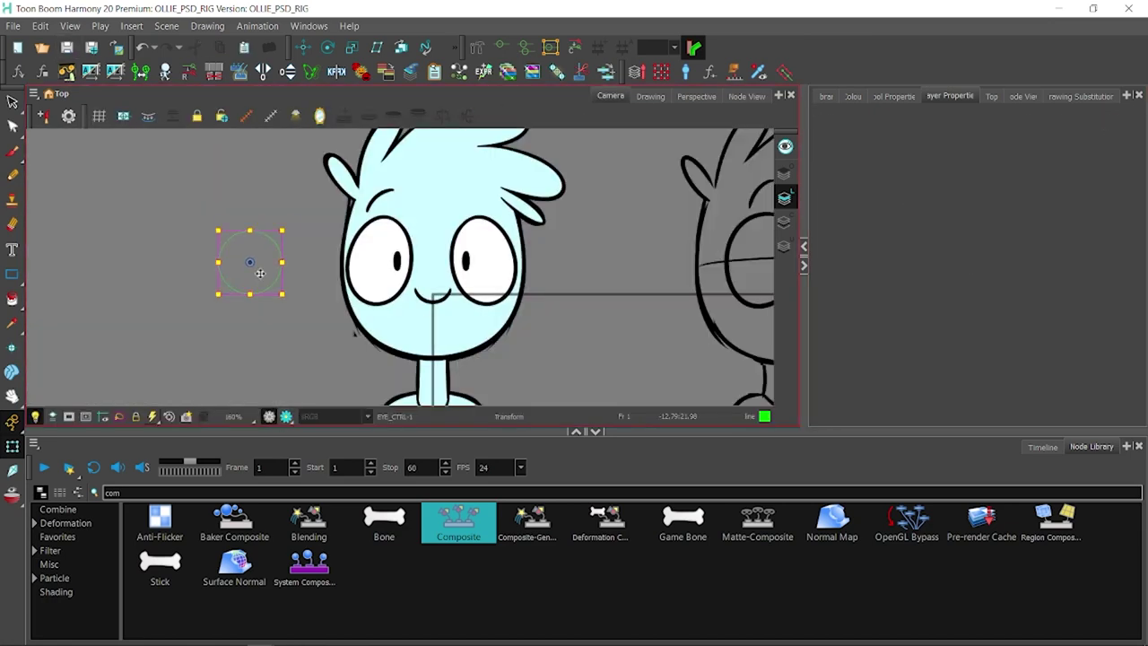
left_click(168, 336)
- Add a curve deformer along the brow stroke and paste the copied pivot onto it
scroll(367, 527, "down", 3)
left_click(175, 541)
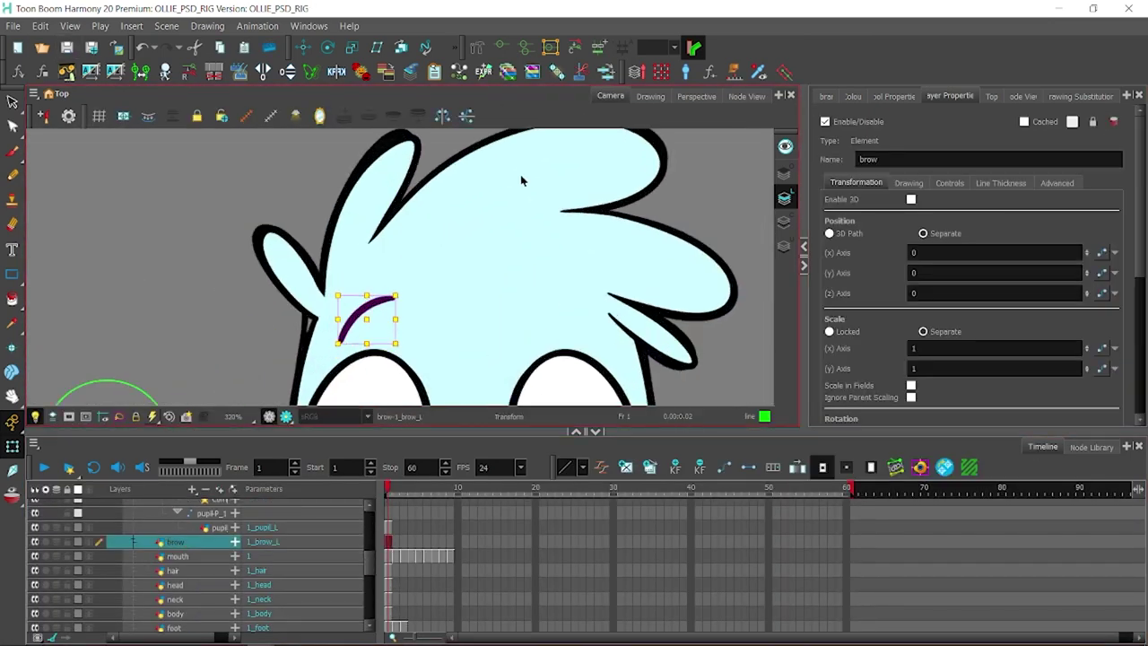
scroll(293, 300, "up", 3)
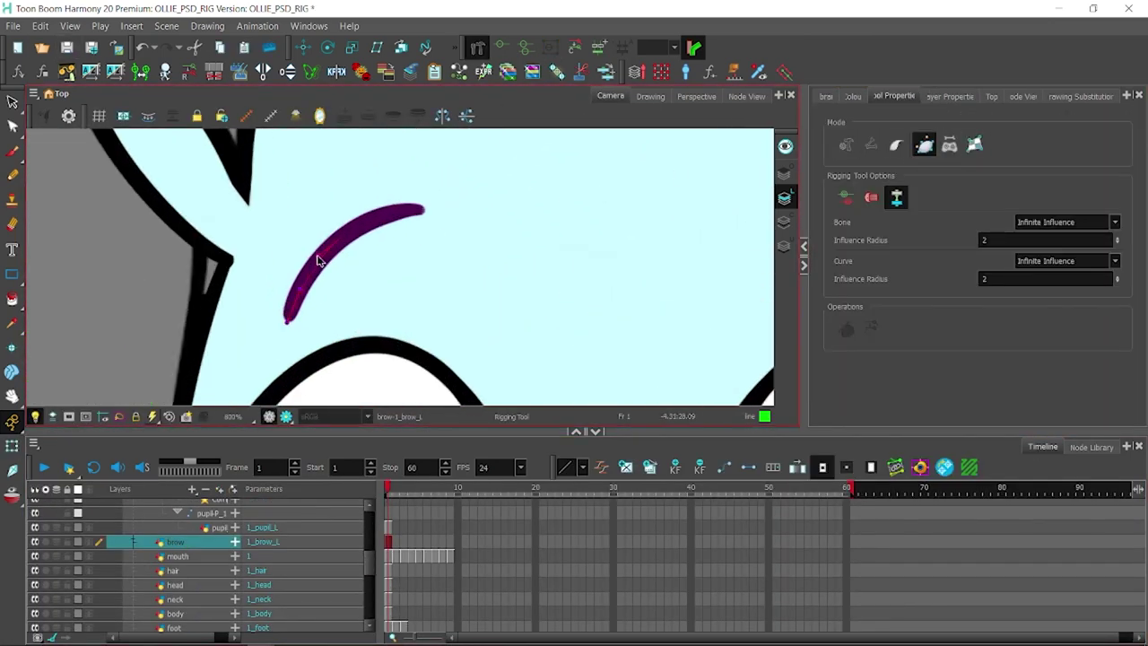
left_click(318, 260)
key("shift+t")
scroll(457, 342, "down", 2)
scroll(457, 342, "down", 2)
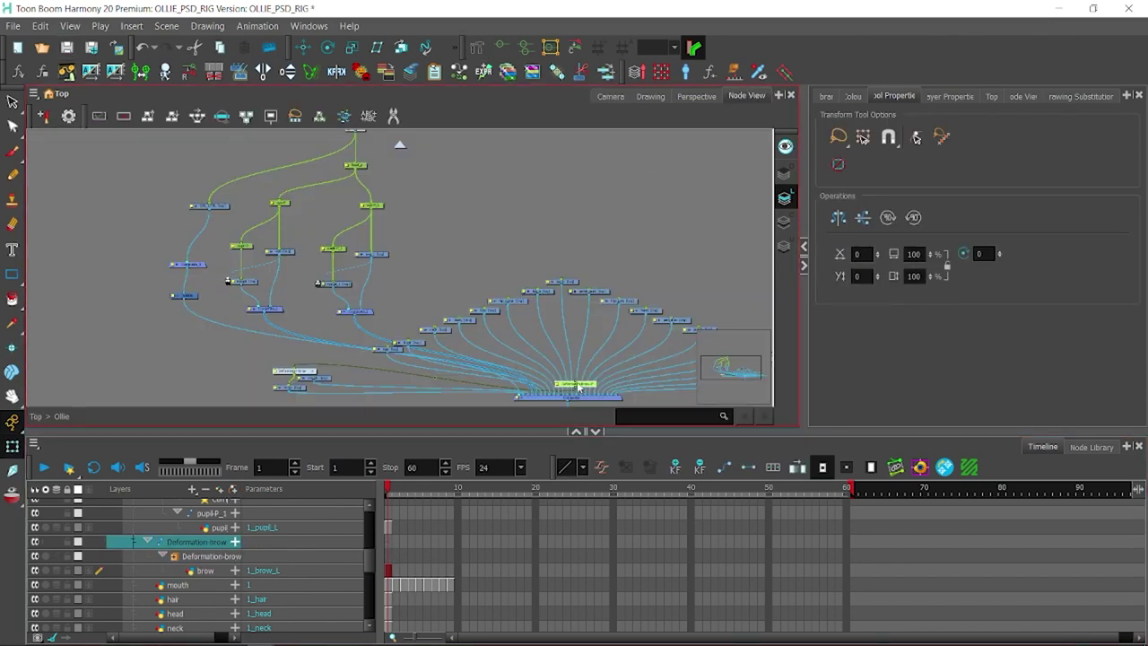
left_click(192, 287)
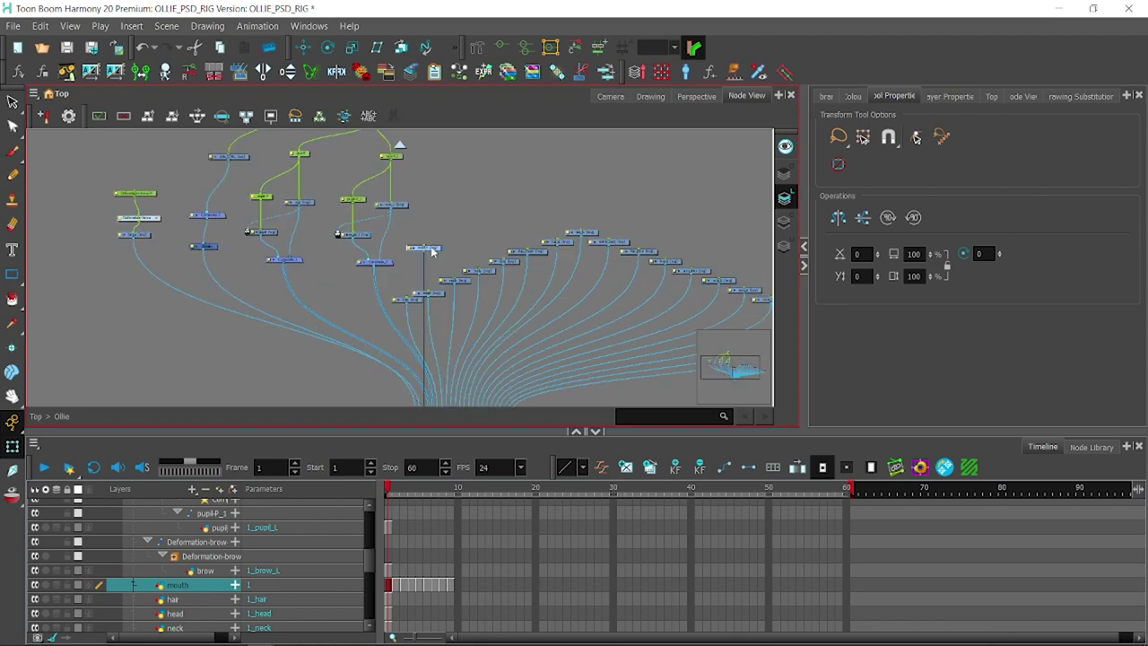
left_click(610, 96)
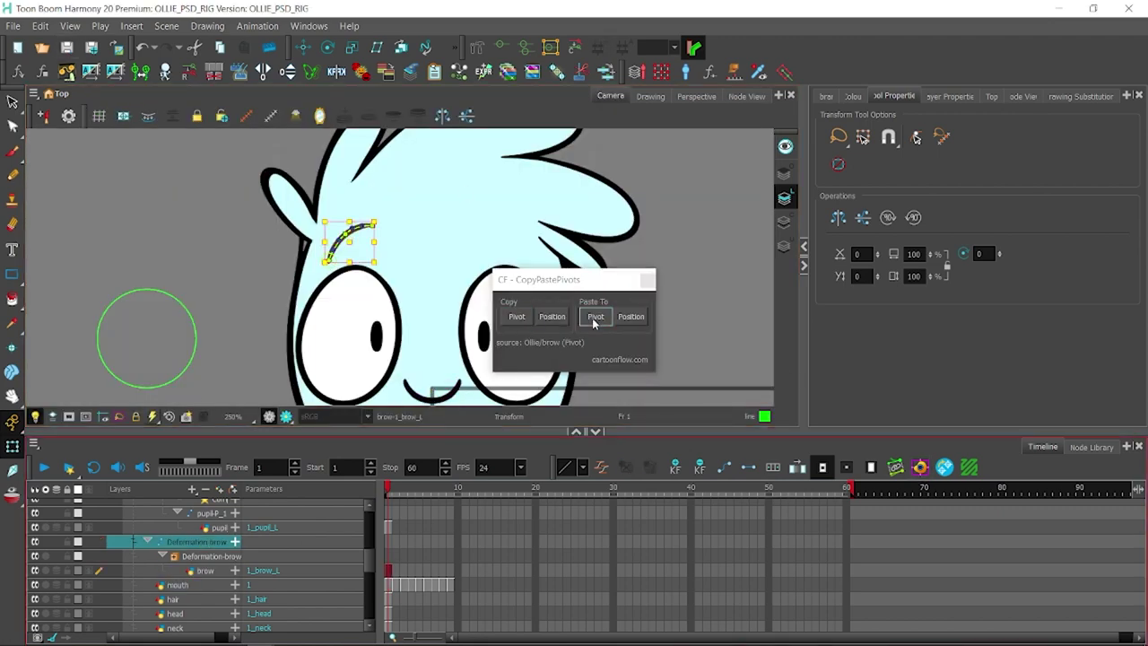
left_click(458, 207)
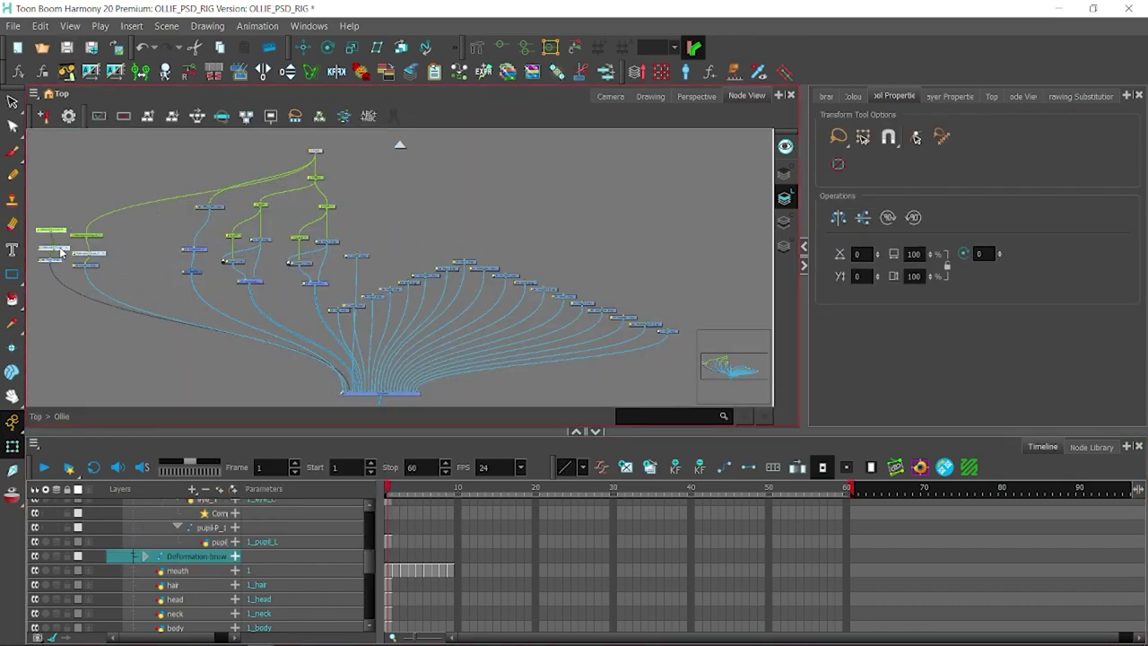
- Set up the mirrored brow_1 with its own Deformation-brow group
left_click(355, 533)
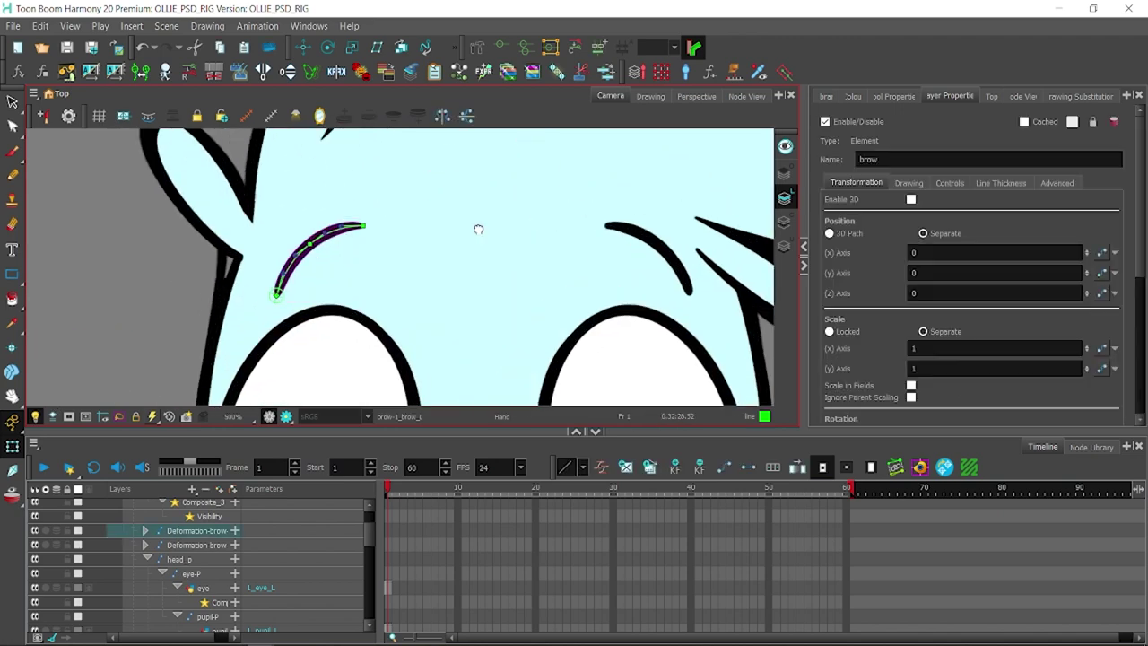
left_click(852, 96)
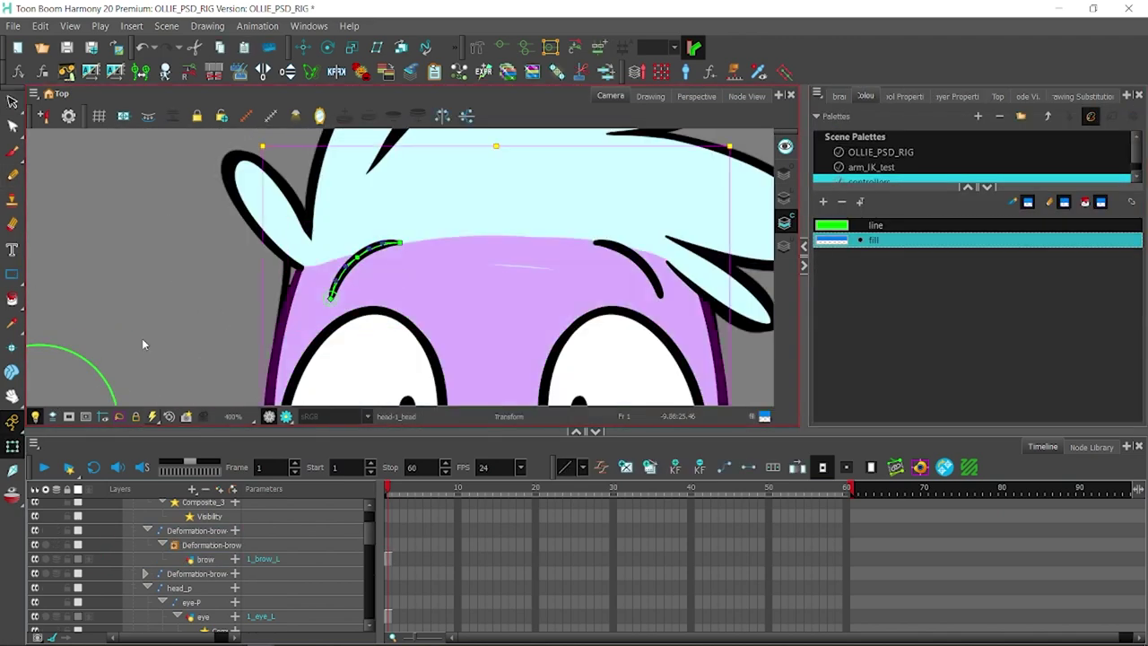
left_click(193, 562)
key("shift+t")
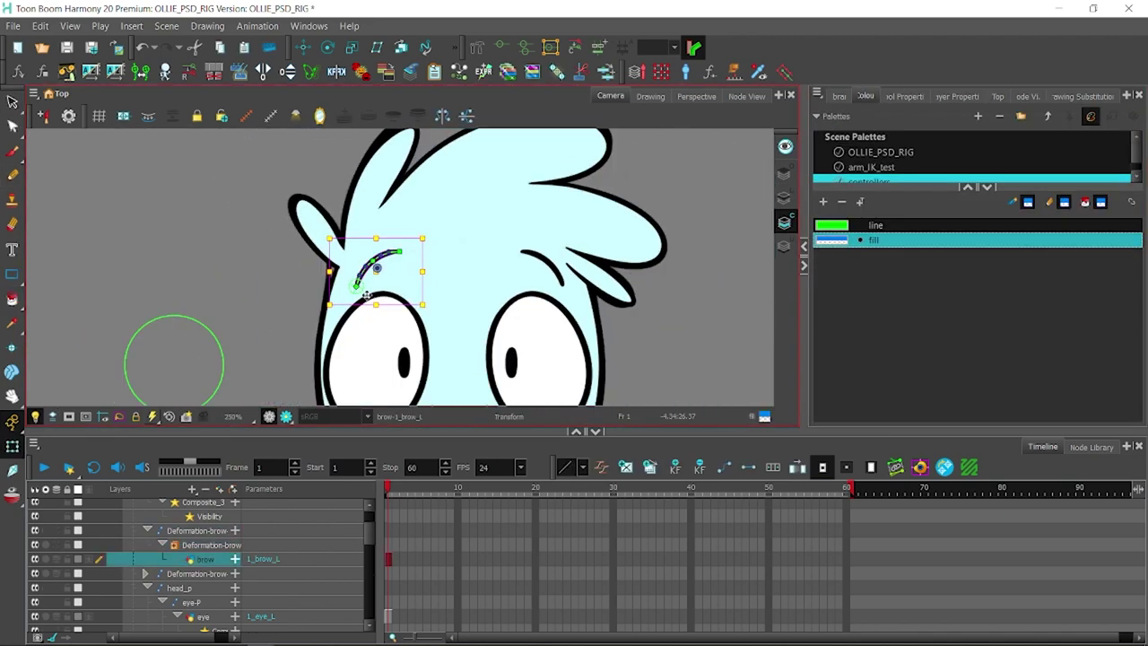
left_click(948, 96)
scroll(969, 224, "down", 5)
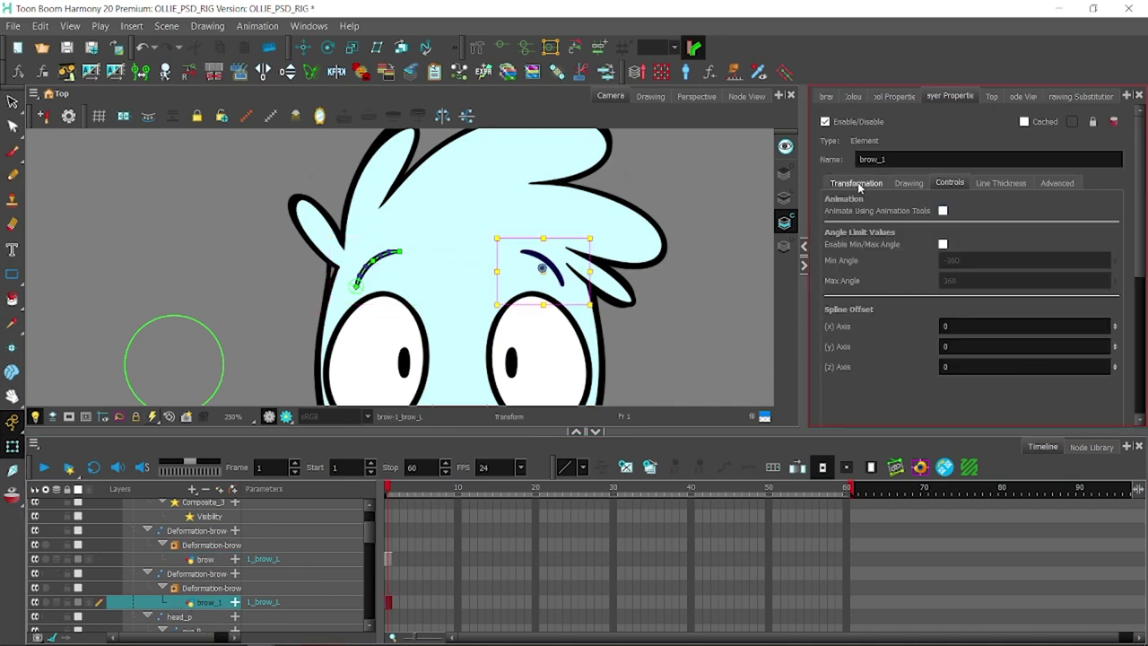
left_click(145, 573)
scroll(325, 296, "down", 3)
left_click(325, 296)
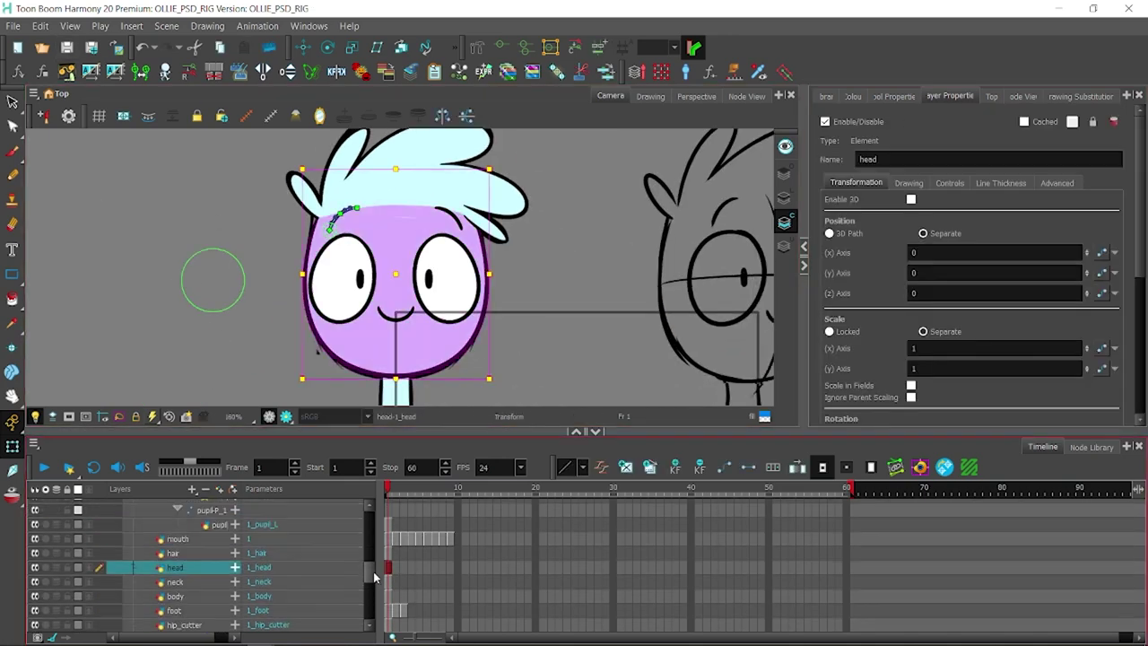
- Build a curve deformer around the head outline with bottom and top-right points, then save
key("2")
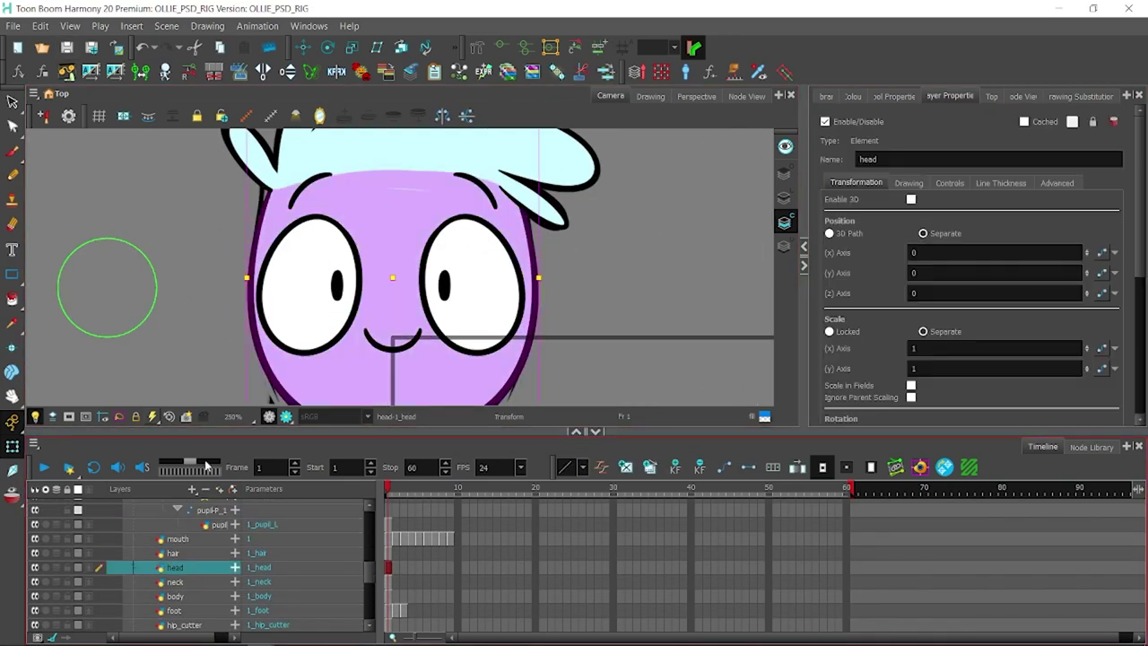
key("1")
key("alt+4")
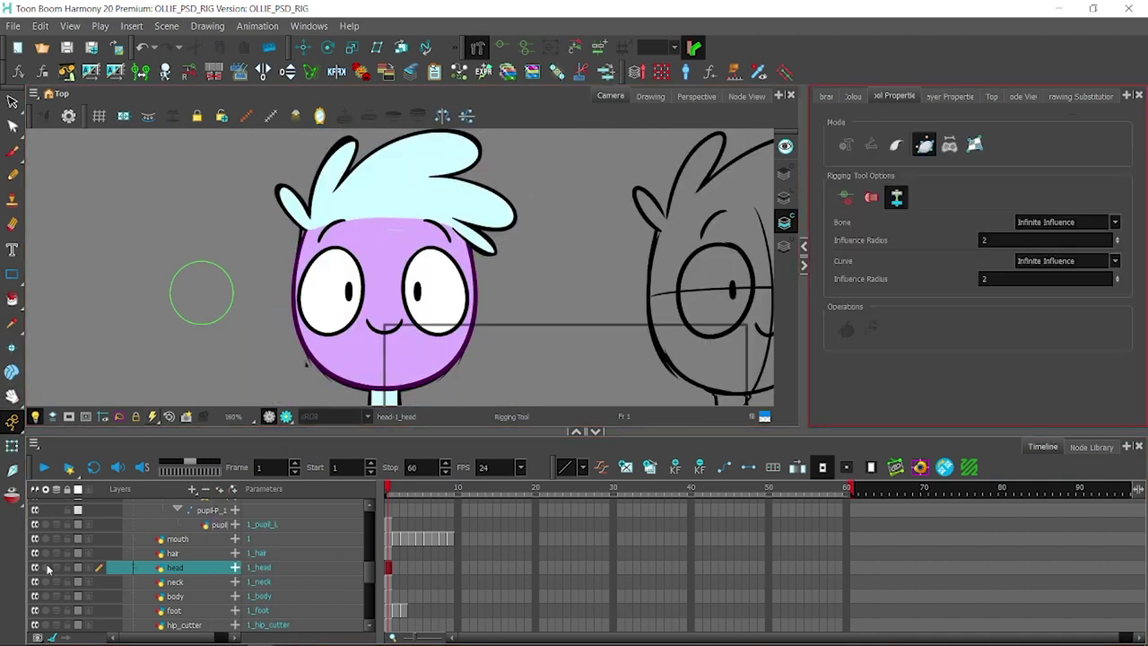
left_click(361, 184)
left_click(313, 214)
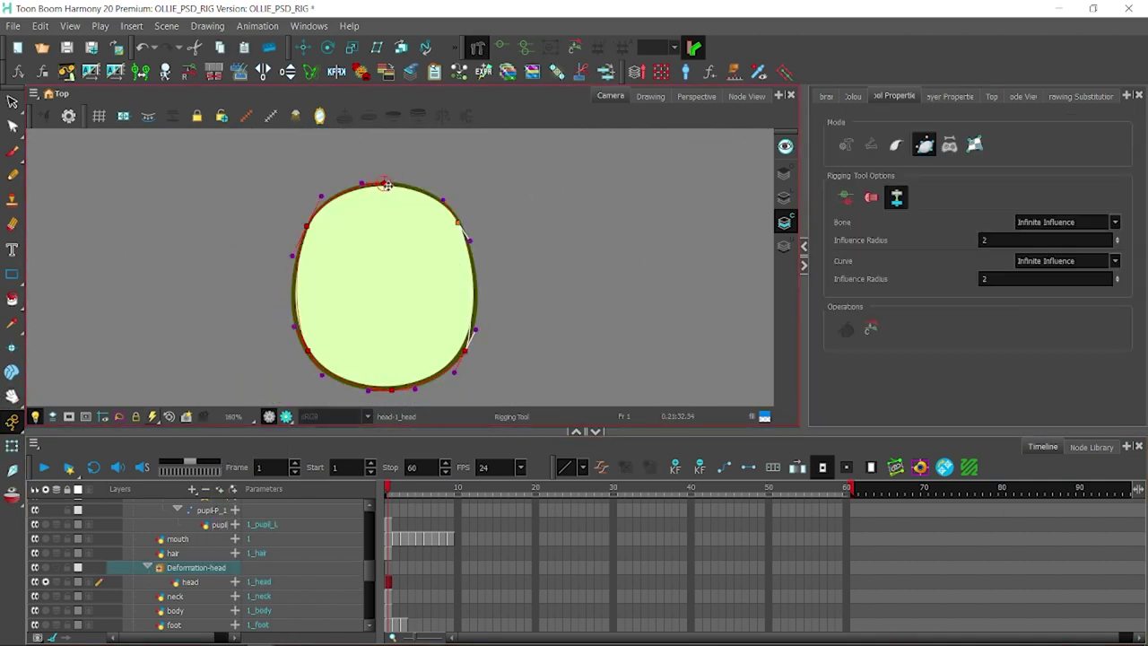
scroll(382, 188, "up", 3)
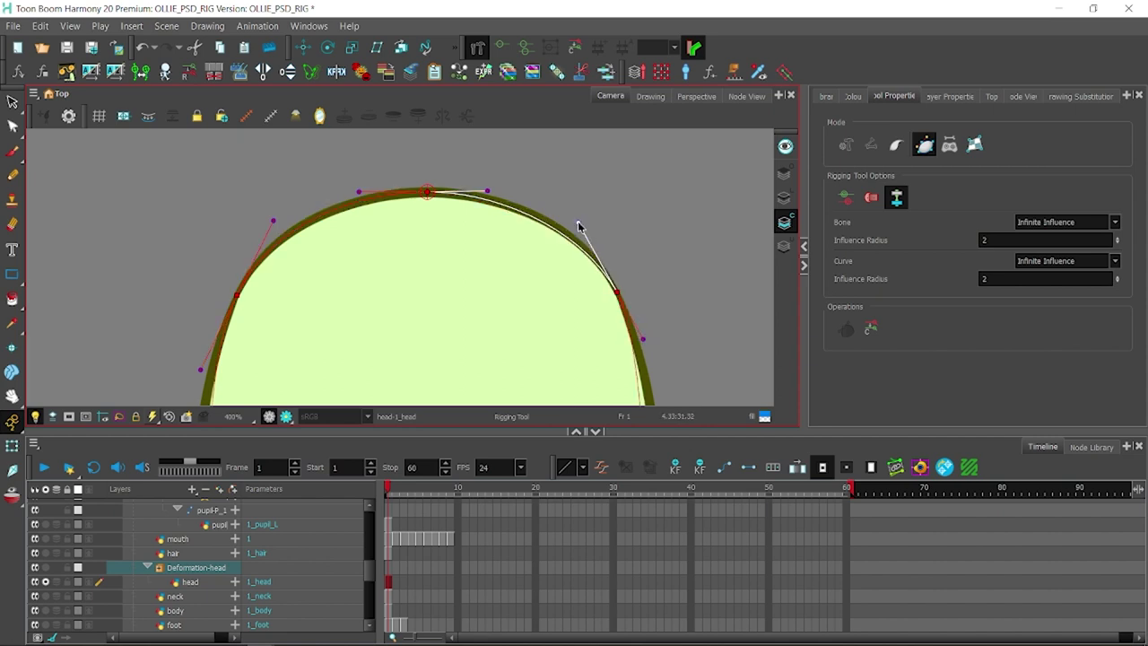
scroll(578, 226, "down", 2)
left_click(406, 368)
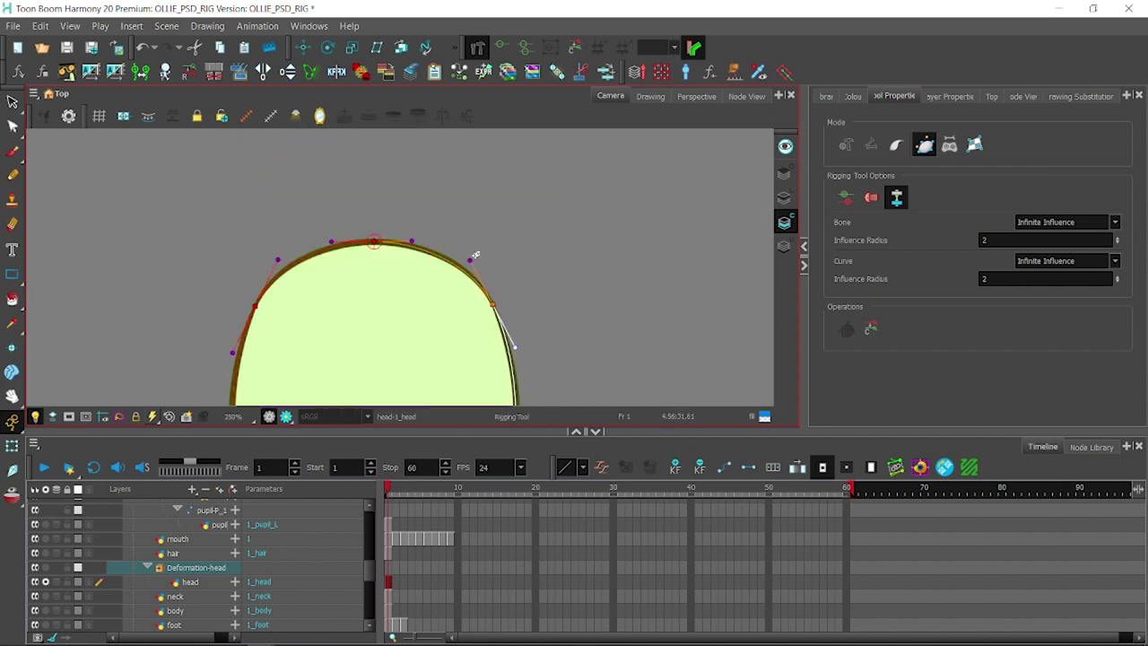
left_click(520, 149)
scroll(520, 149, "down", 1)
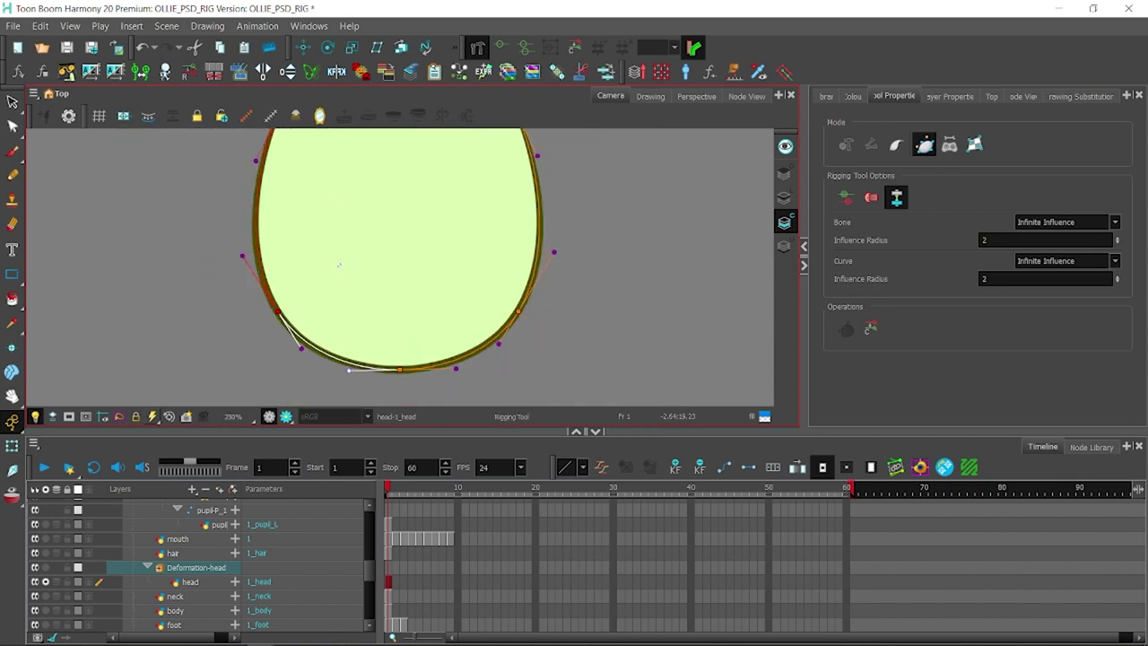
key("ctrl+s")
- Swap the mouth back to its smile drawing, then select the head and show the node network
key("shift+t")
key("alt+7")
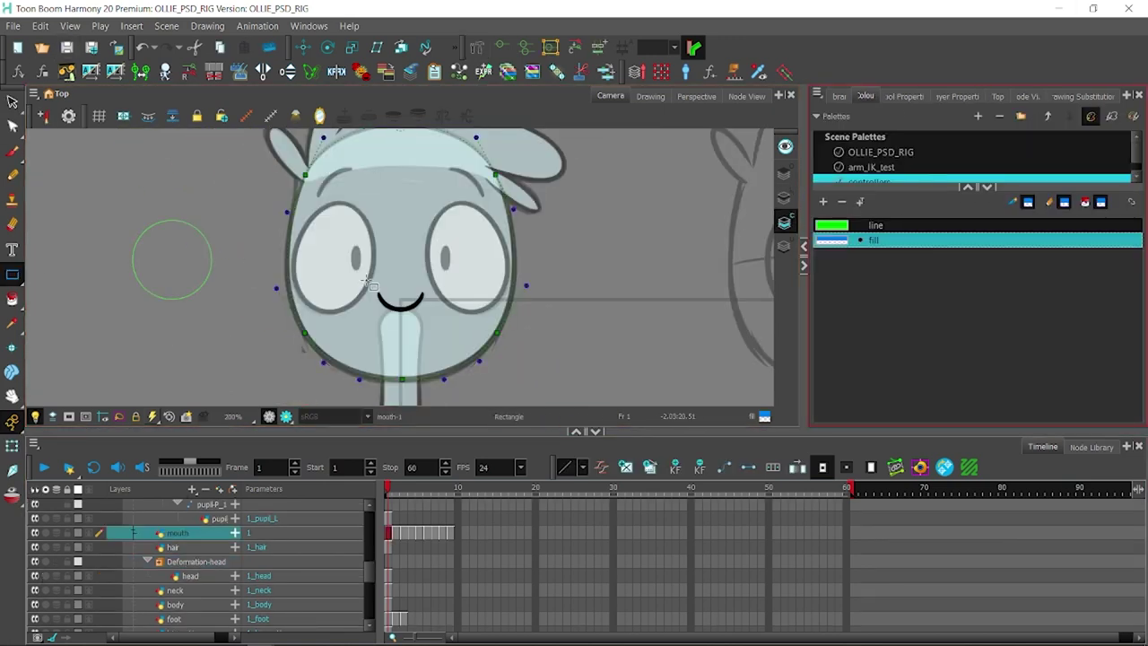
key("shift+t")
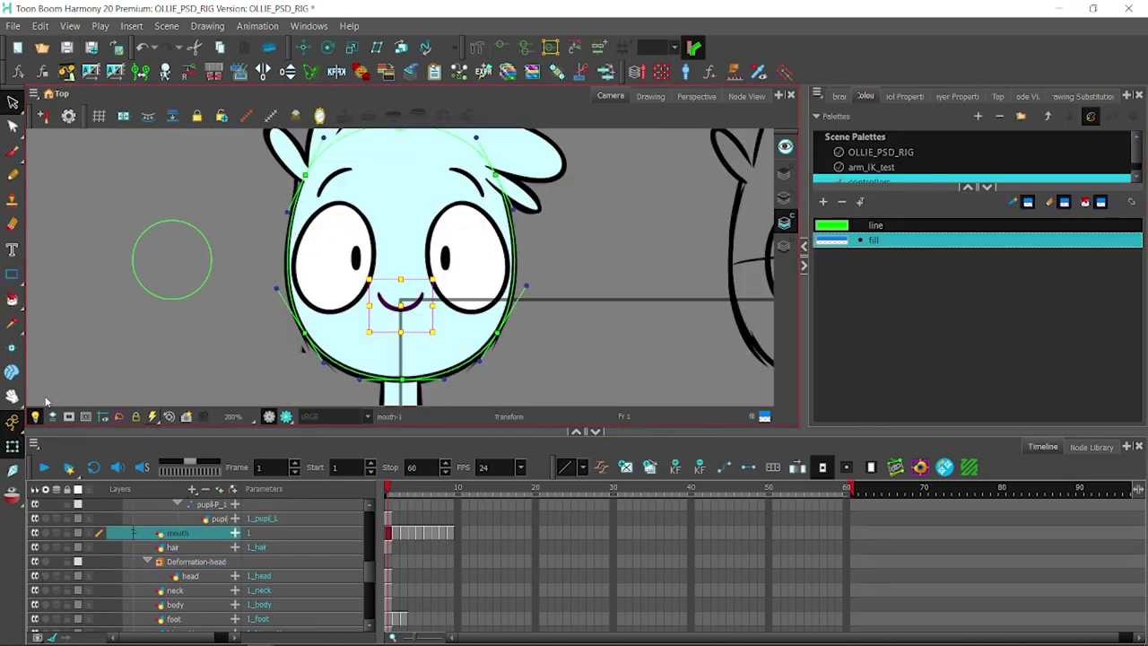
key("minus")
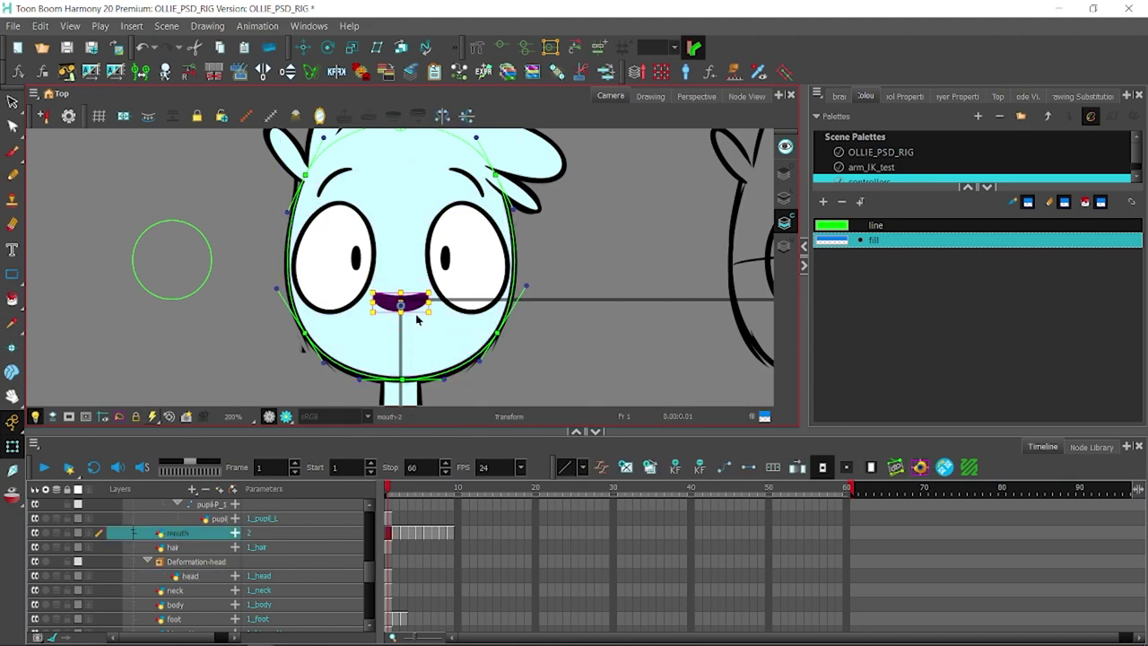
key("equal")
key("alt+s")
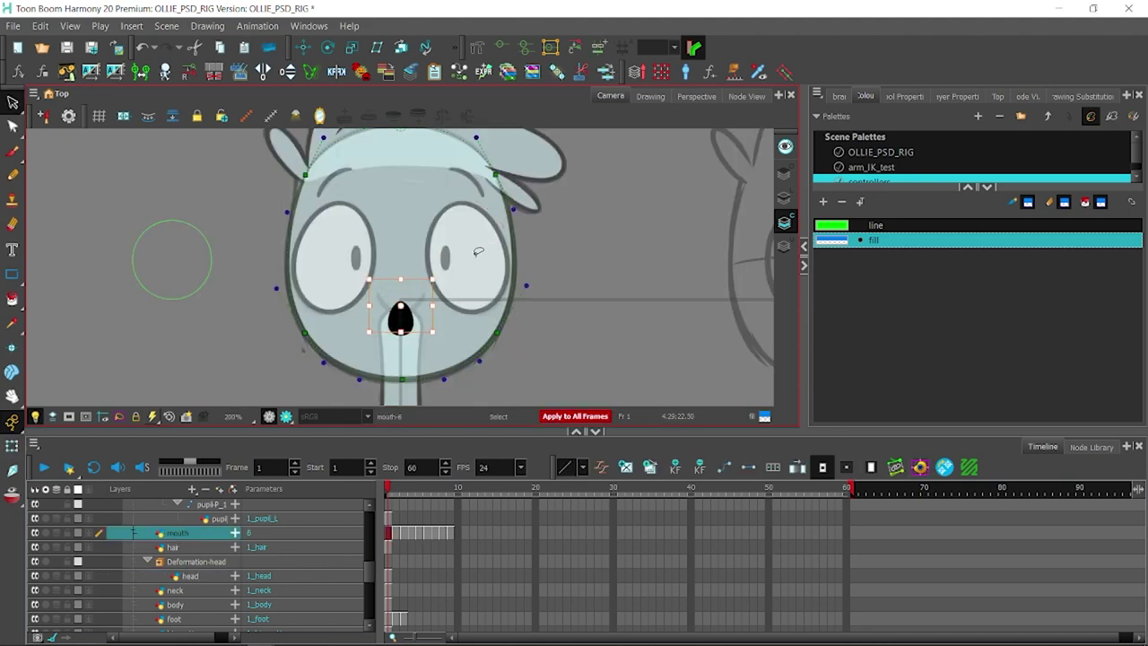
key("equal")
key("shift+t")
left_click(91, 352)
left_click(388, 309)
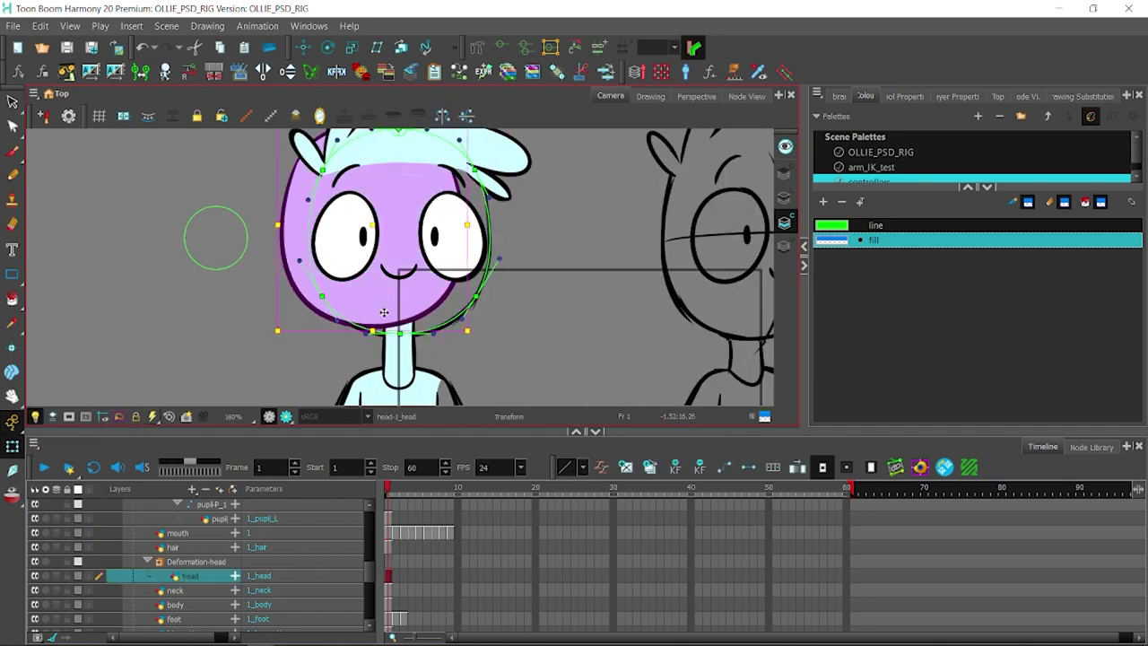
key("ctrl+shift+n")
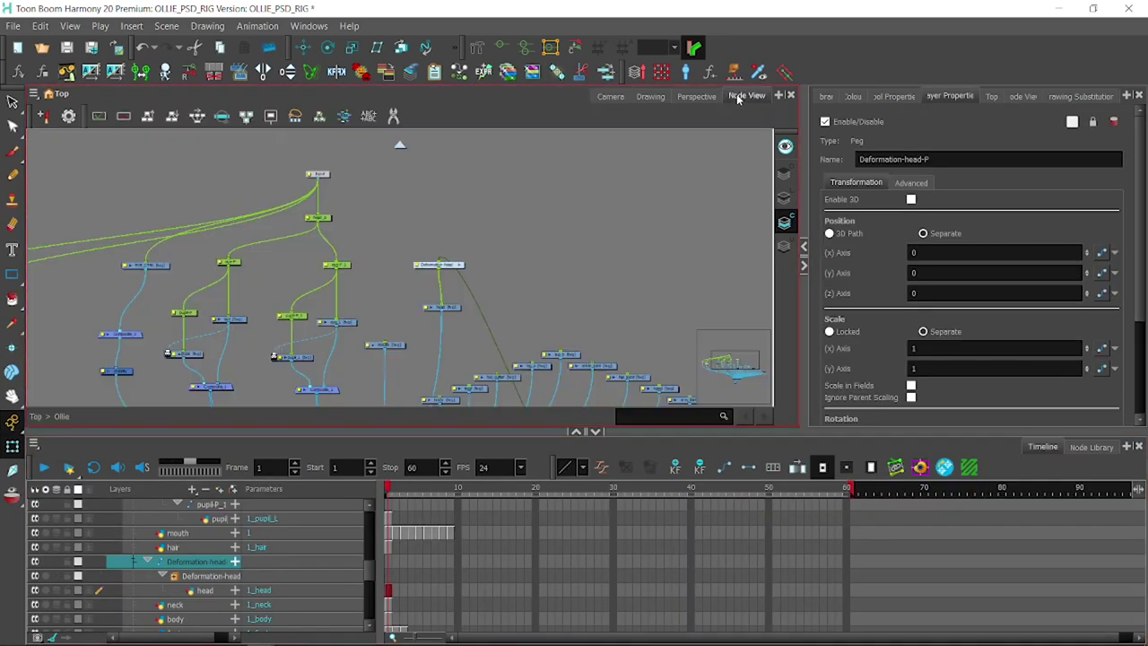
- Finish renaming the head peg to head_p, then select the head drawing for rotating
left_click(784, 147)
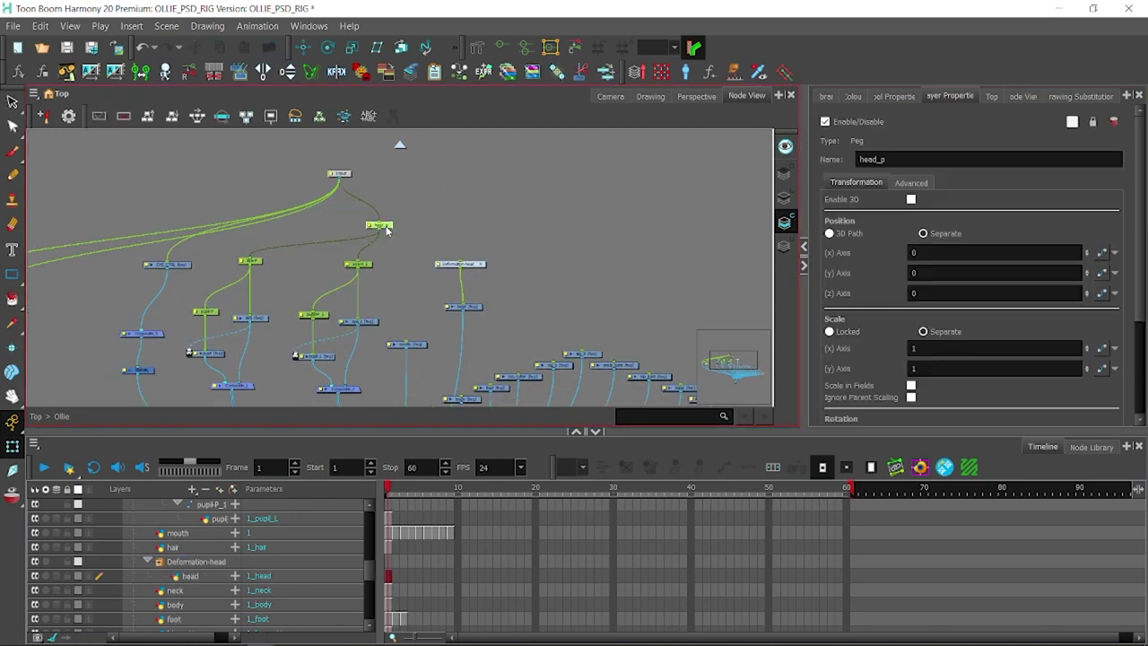
left_click(386, 230)
scroll(163, 244, "down", 3)
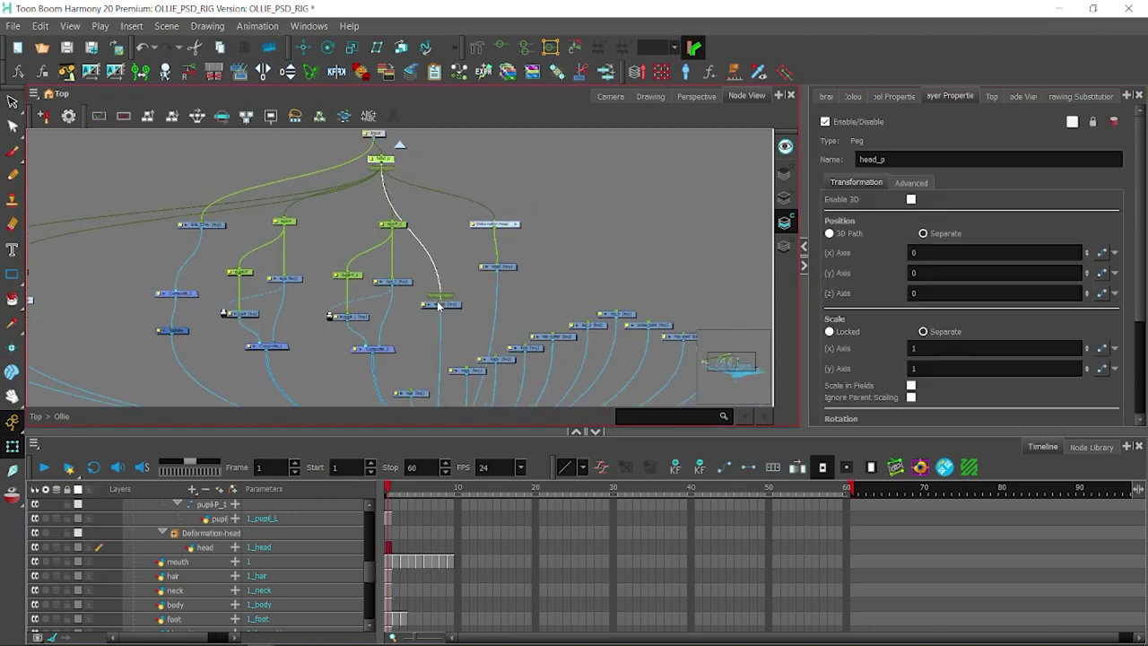
scroll(269, 251, "down", 3)
scroll(358, 256, "down", 3)
left_click(386, 259)
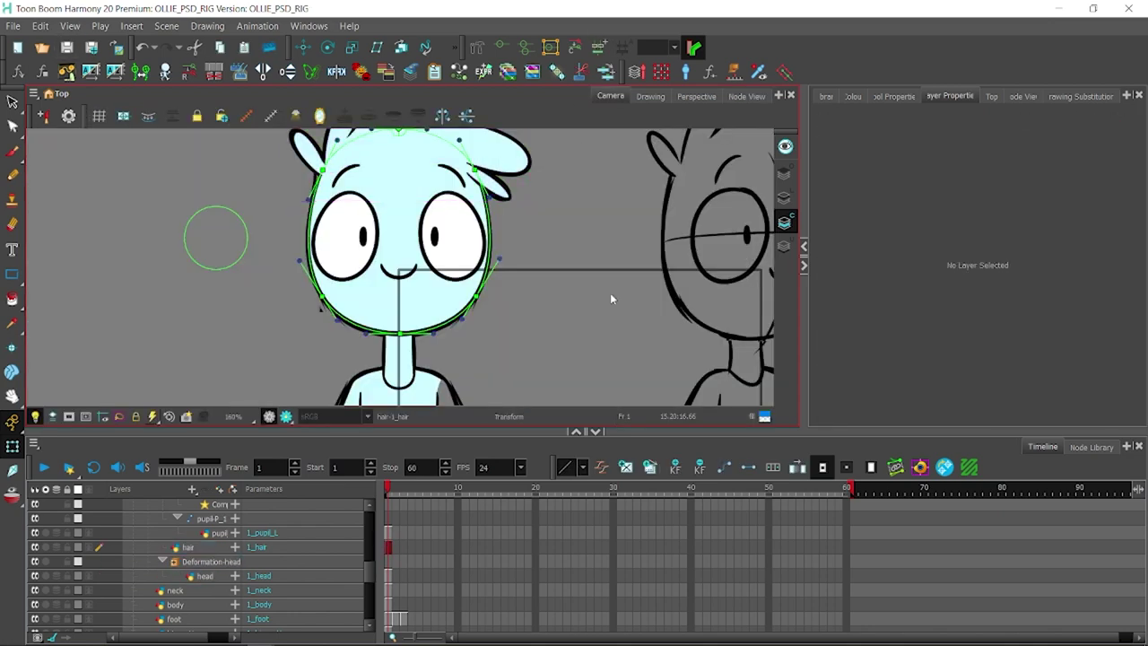
left_click(431, 278)
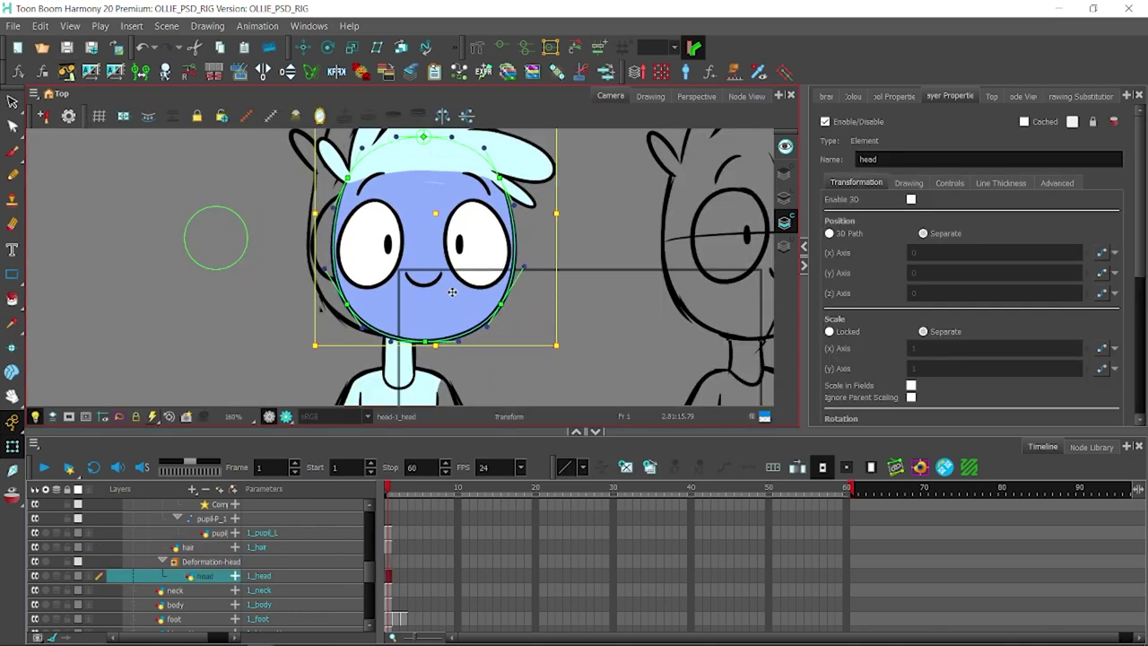
key("alt+3")
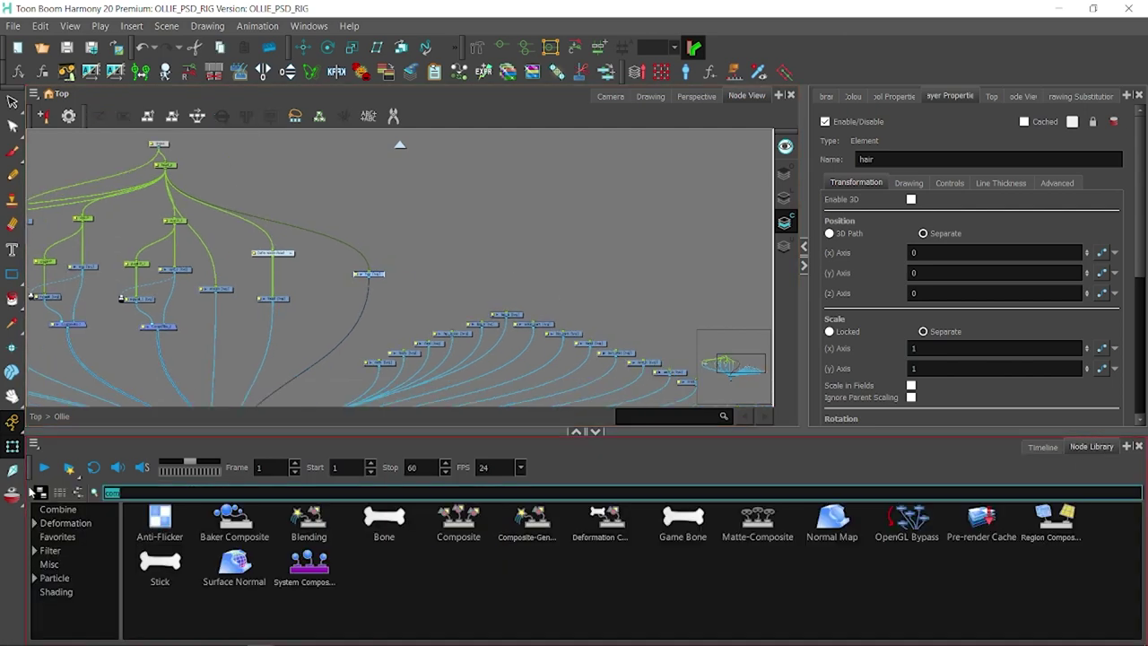
- Add two new Peg nodes and reposition Peg_6, Peg_3 and Peg_2 in the graph
left_click_drag(533, 520, 377, 165)
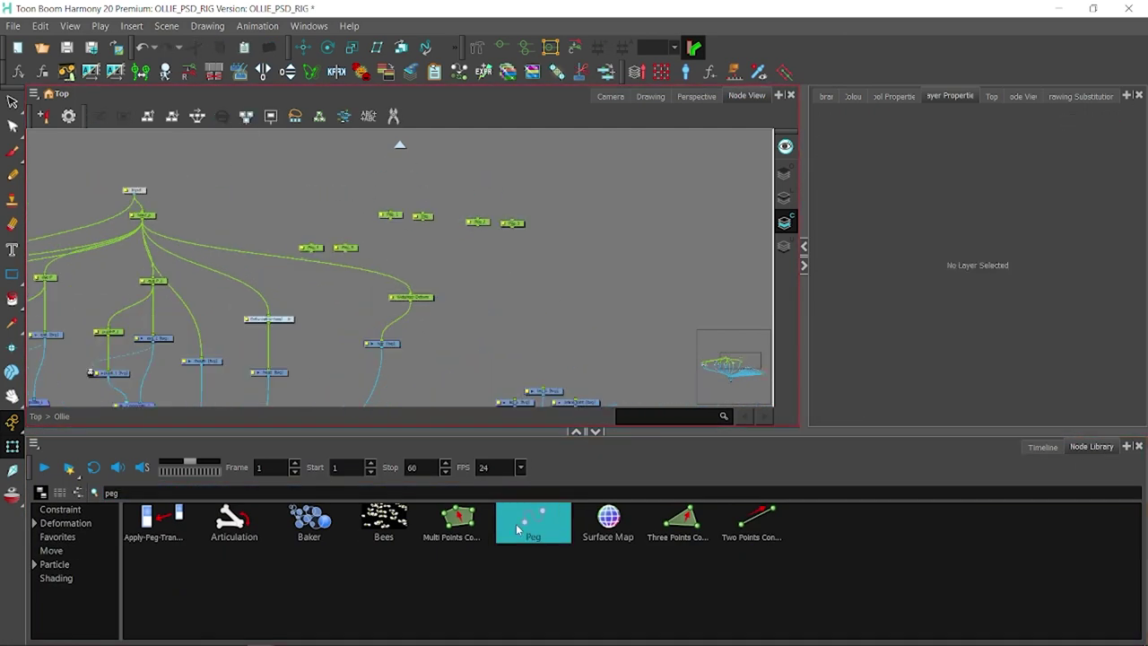
left_click_drag(515, 523, 337, 206)
left_click(610, 96)
scroll(955, 380, "down", 3)
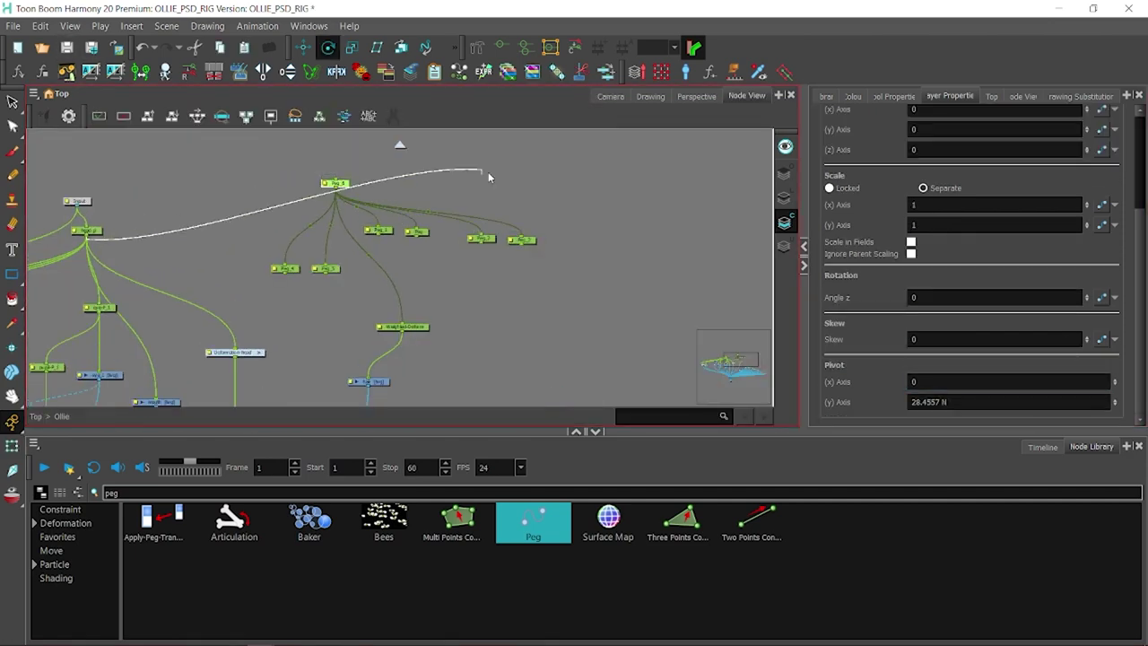
mouse_move(489, 177)
left_mouse_down()
mouse_move(436, 245)
mouse_move(483, 356)
left_mouse_up()
left_click_drag(488, 243, 350, 252)
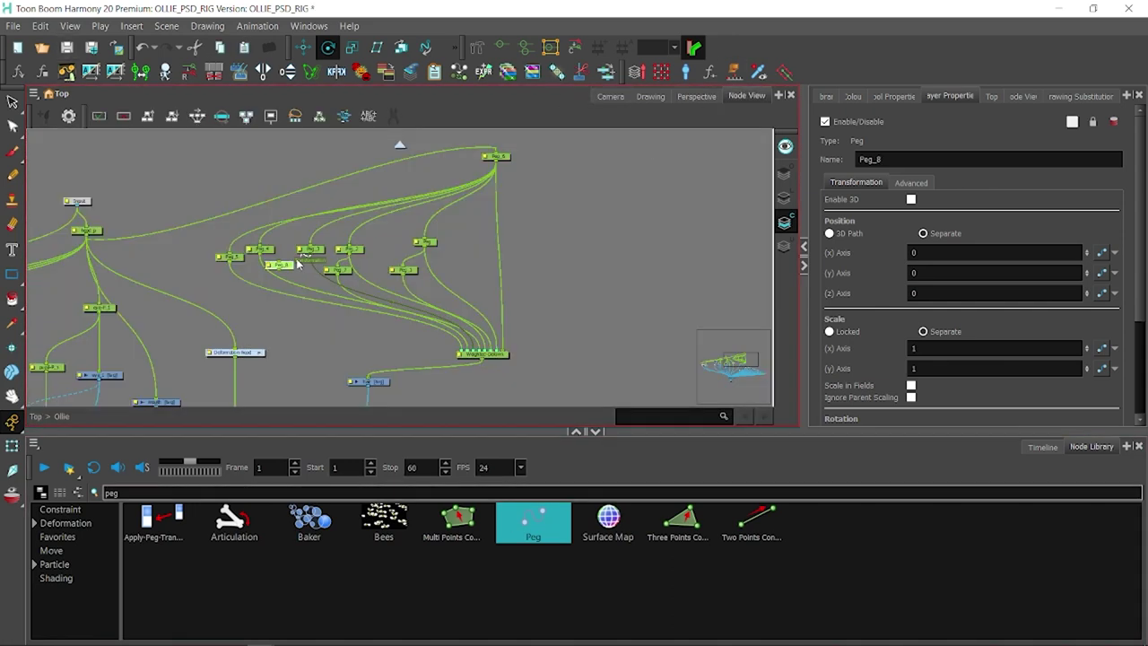
left_click_drag(424, 242, 481, 215)
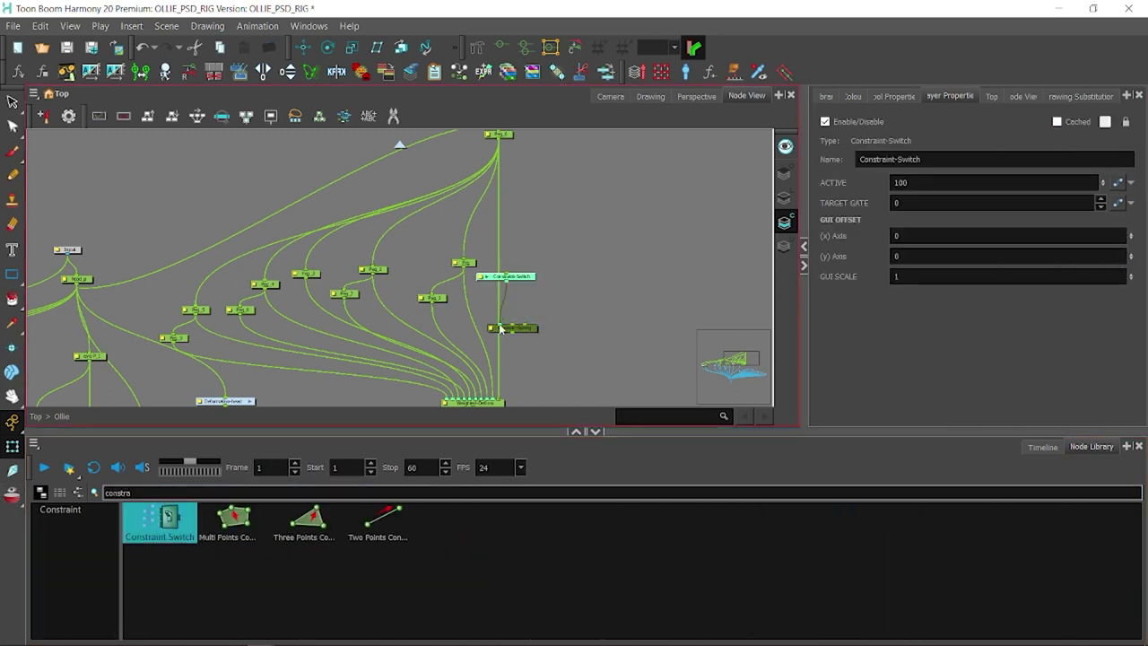
- Add a Constraint Switch node and move Peg_4 and Peg_5 up among the Dynamic-Spring nodes
left_click(501, 328)
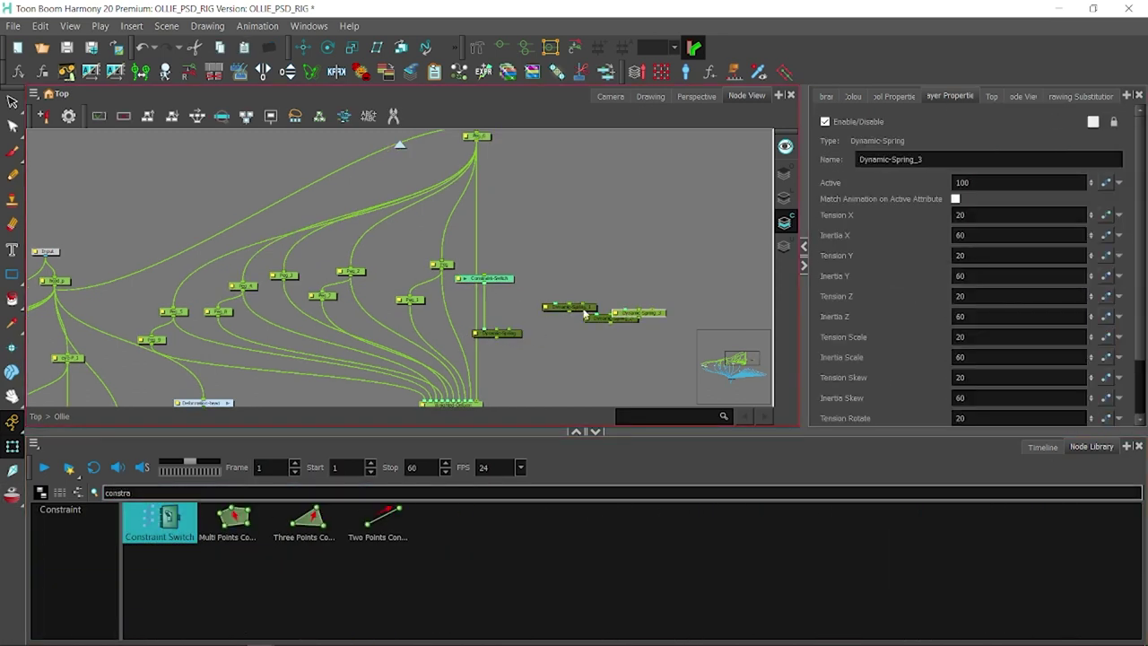
left_click(418, 277)
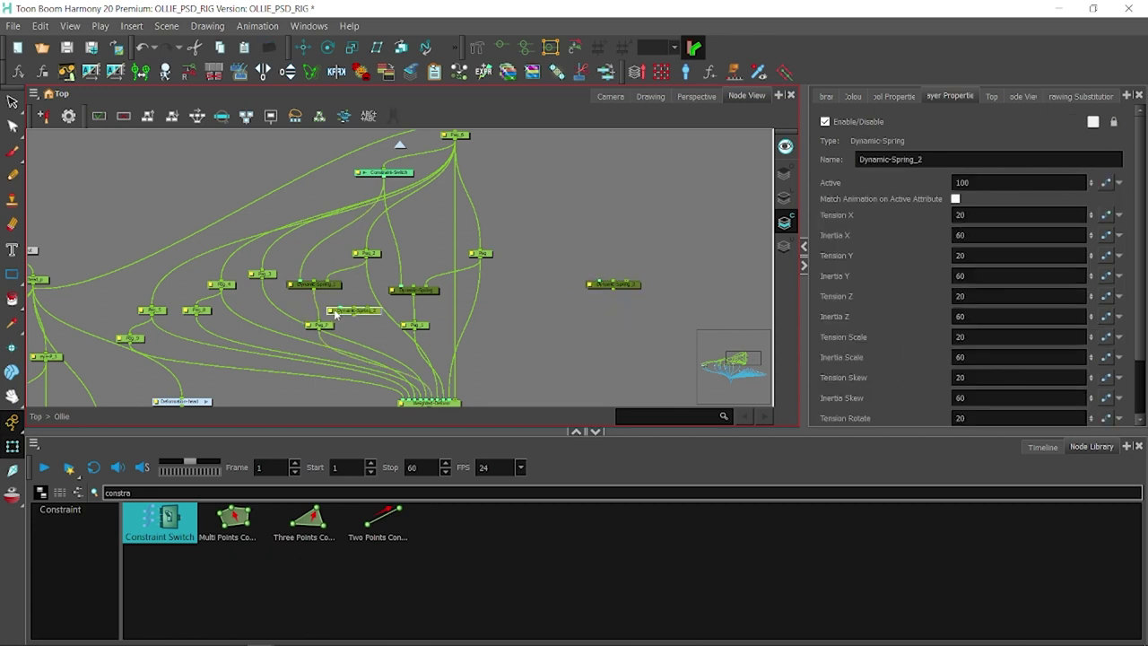
left_click(210, 254)
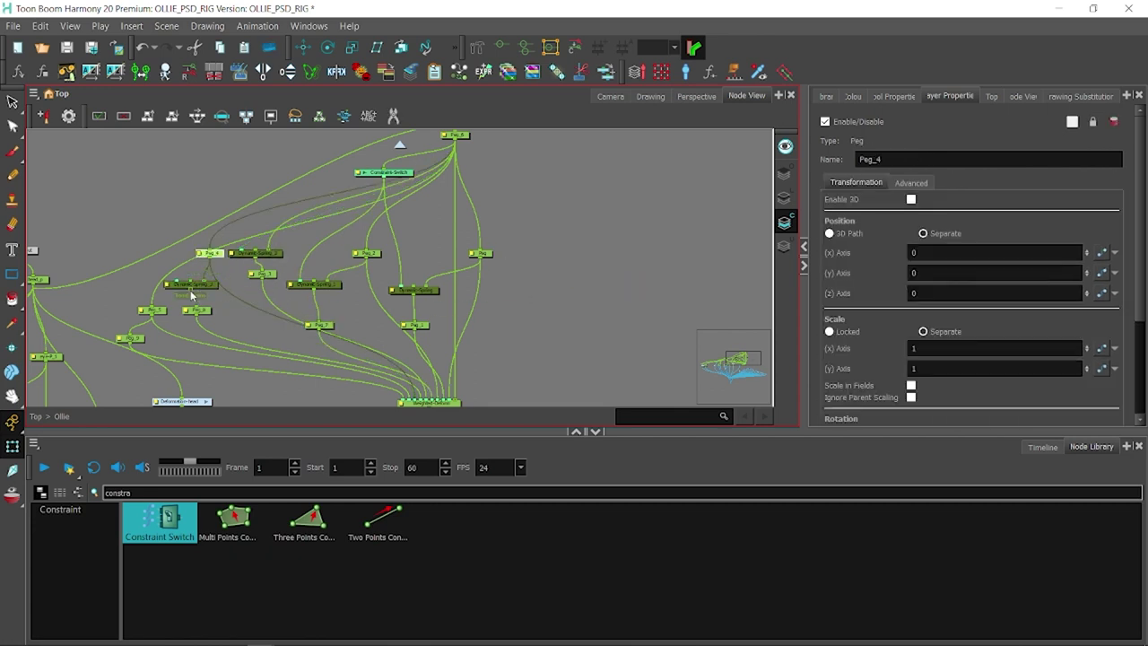
left_click(247, 291)
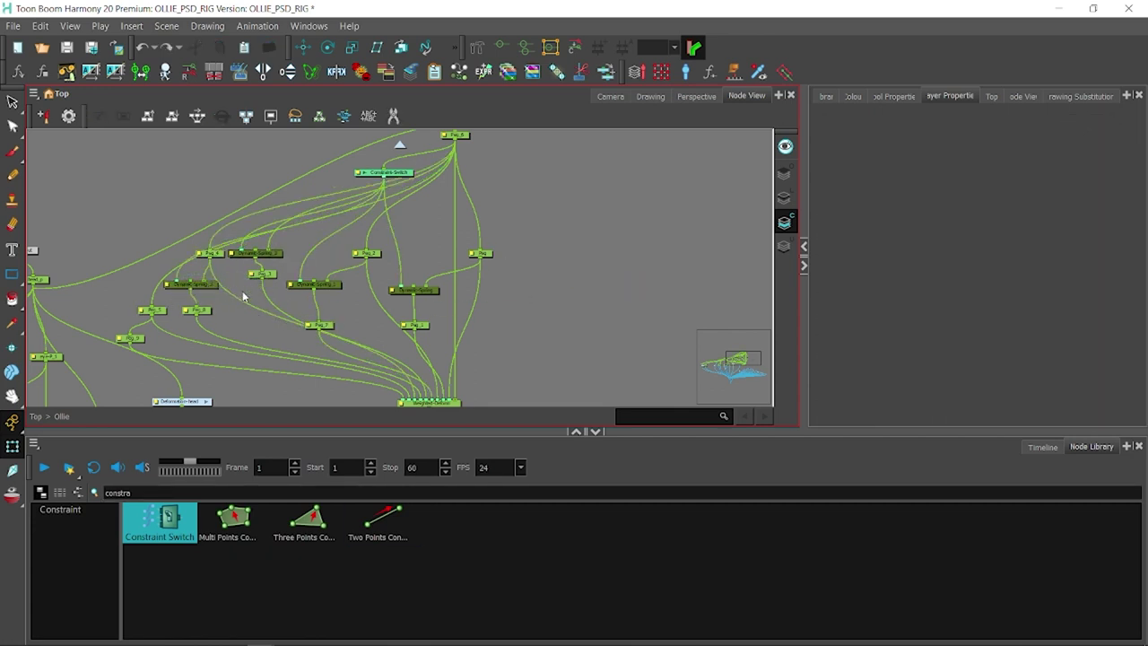
left_click_drag(152, 311, 146, 267)
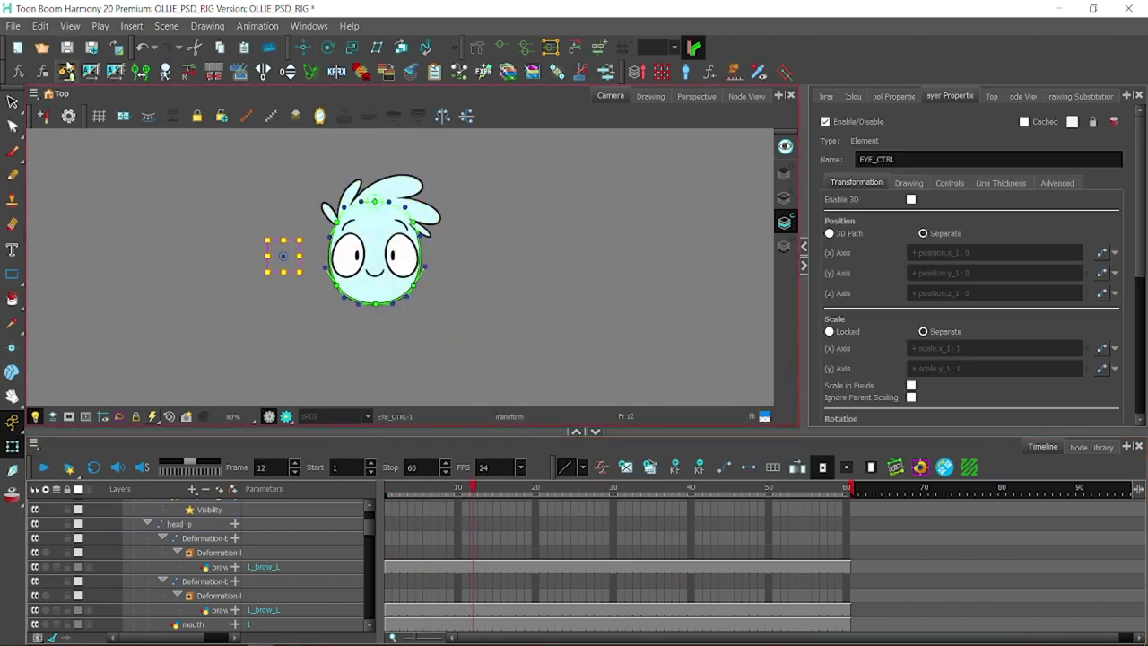
- Duplicate the EYE_CTRL layer into a HEAD_CTRL round controller beside the head and play back to test
left_click(838, 96)
left_click(267, 256)
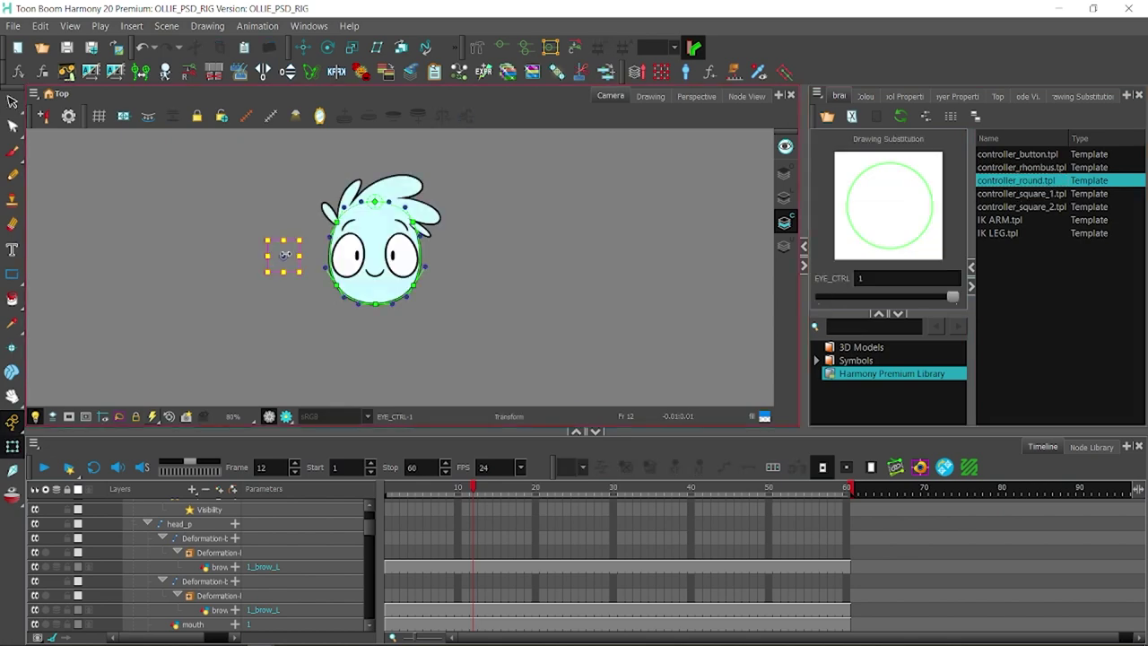
right_click(177, 508)
left_click(219, 126)
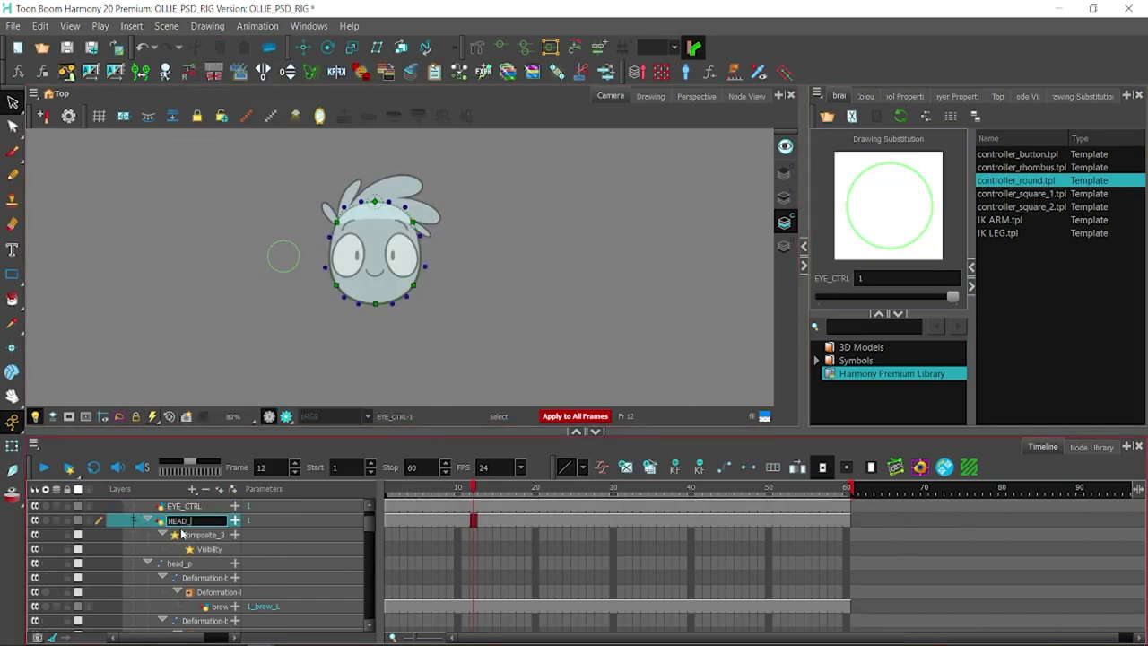
left_click(470, 262)
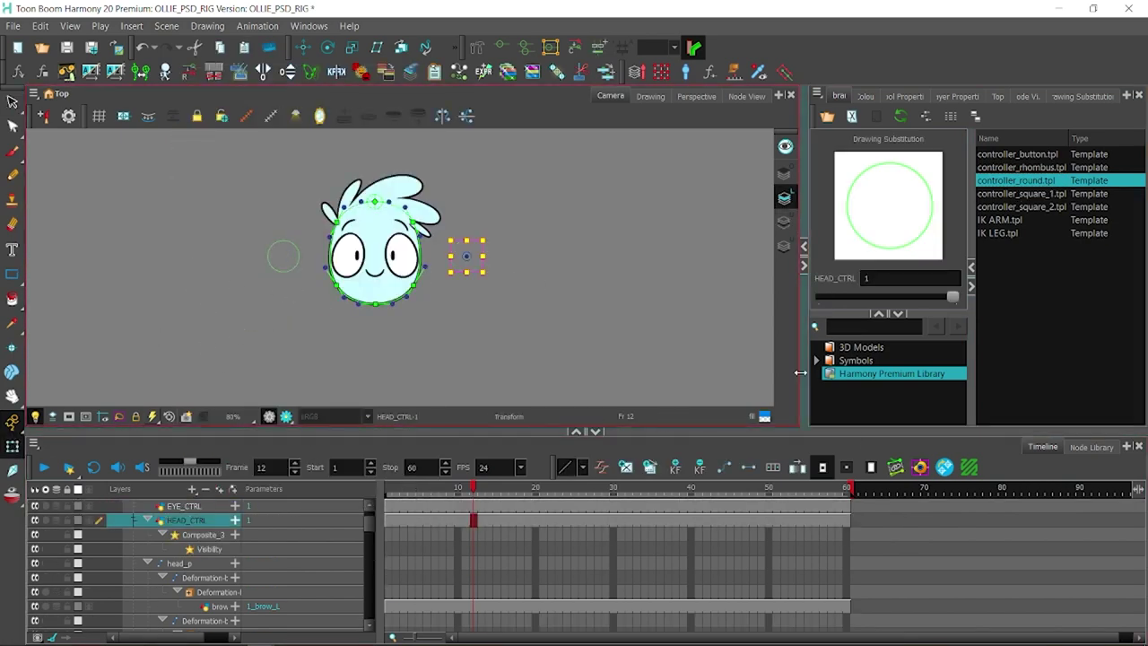
left_click(43, 467)
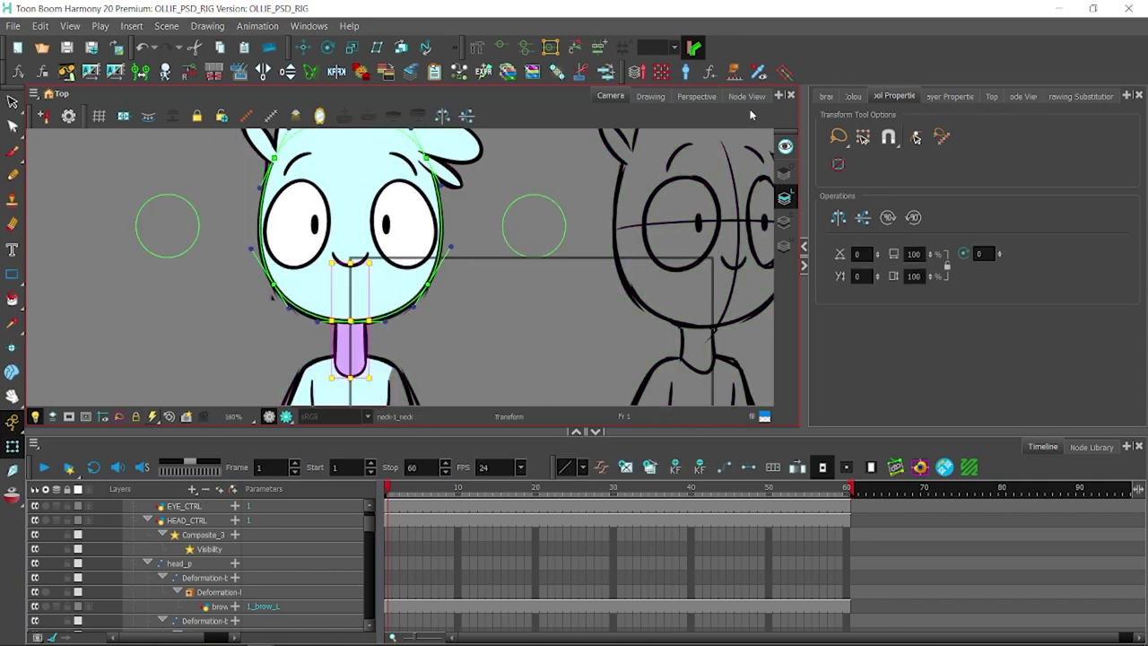
left_click(746, 96)
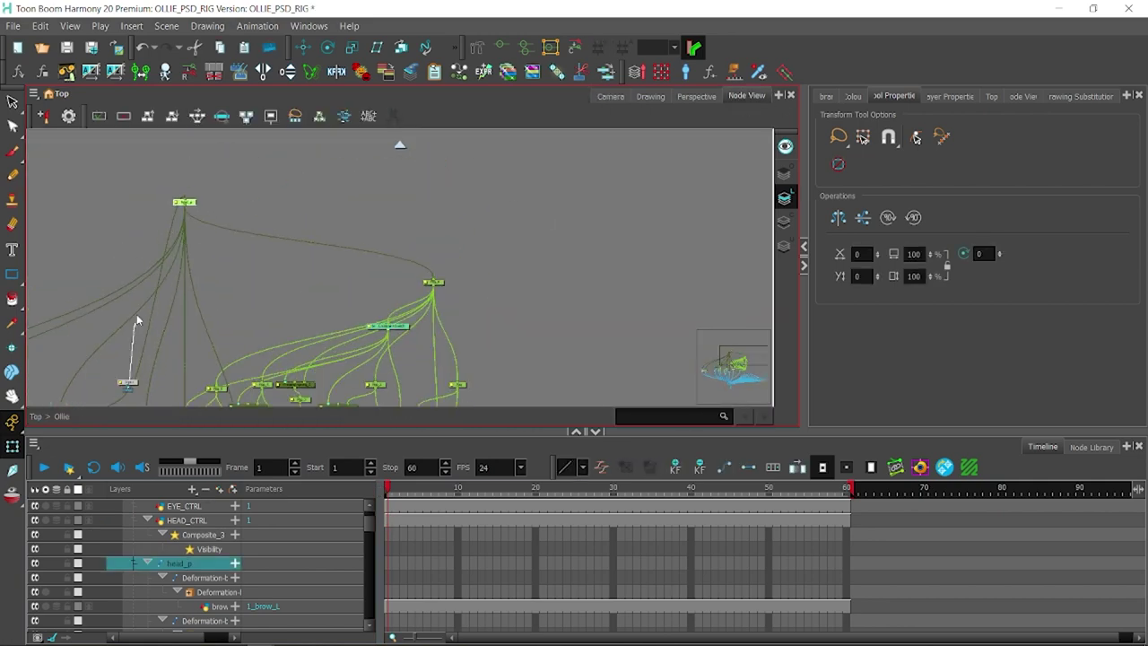
- Place a Composite node above the other nodes and connect a Peg node's output to it
scroll(302, 317, "up", 3)
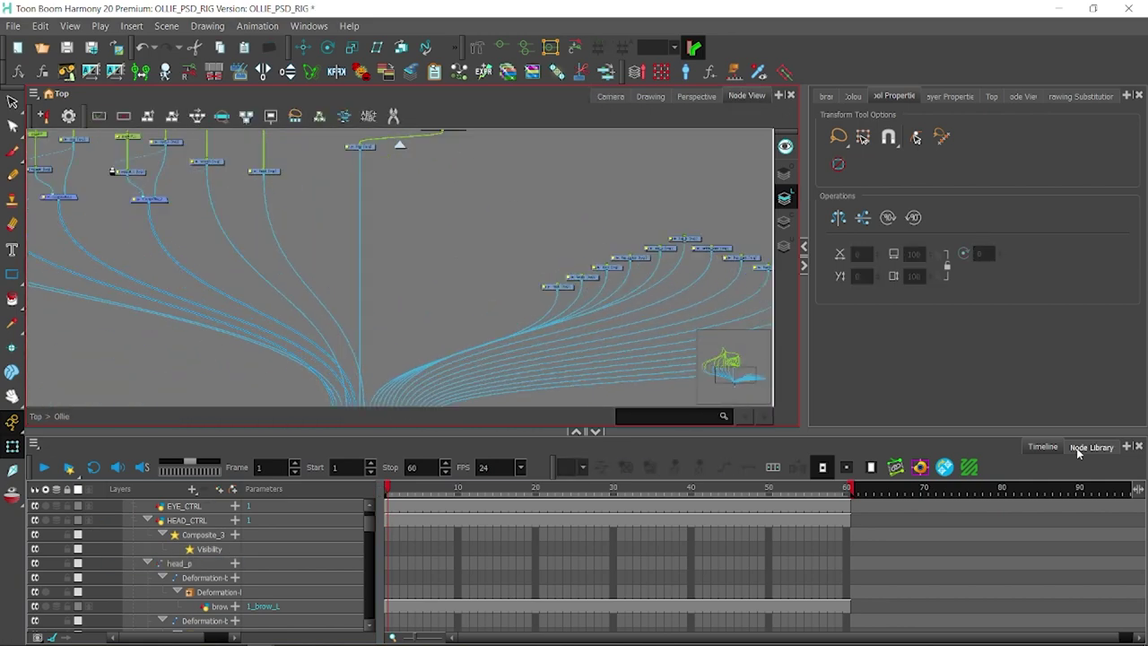
left_click(1091, 445)
type("comp")
left_click_drag(458, 520, 333, 364)
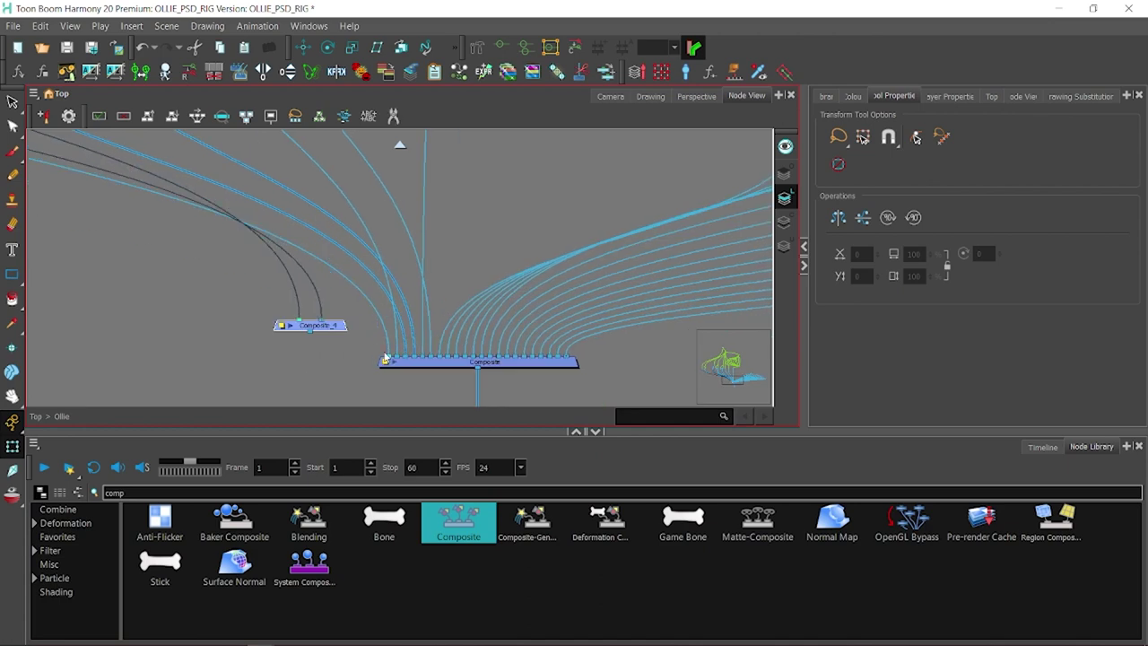
scroll(340, 325, "down", 3)
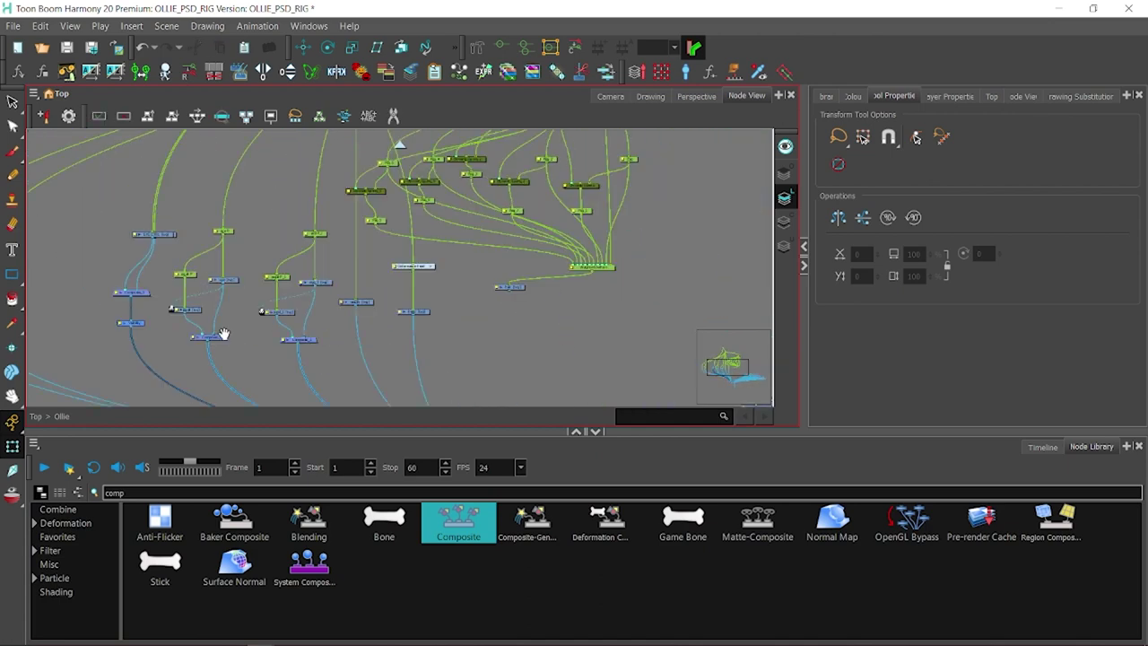
left_click_drag(315, 358, 285, 266)
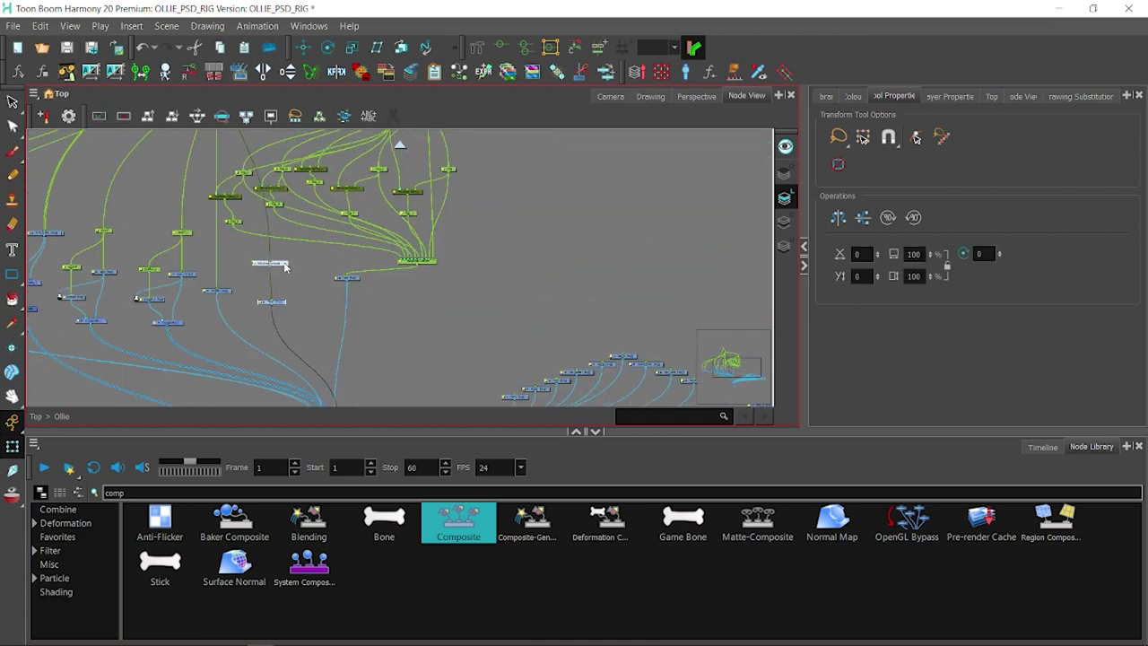
left_click_drag(342, 300, 373, 229)
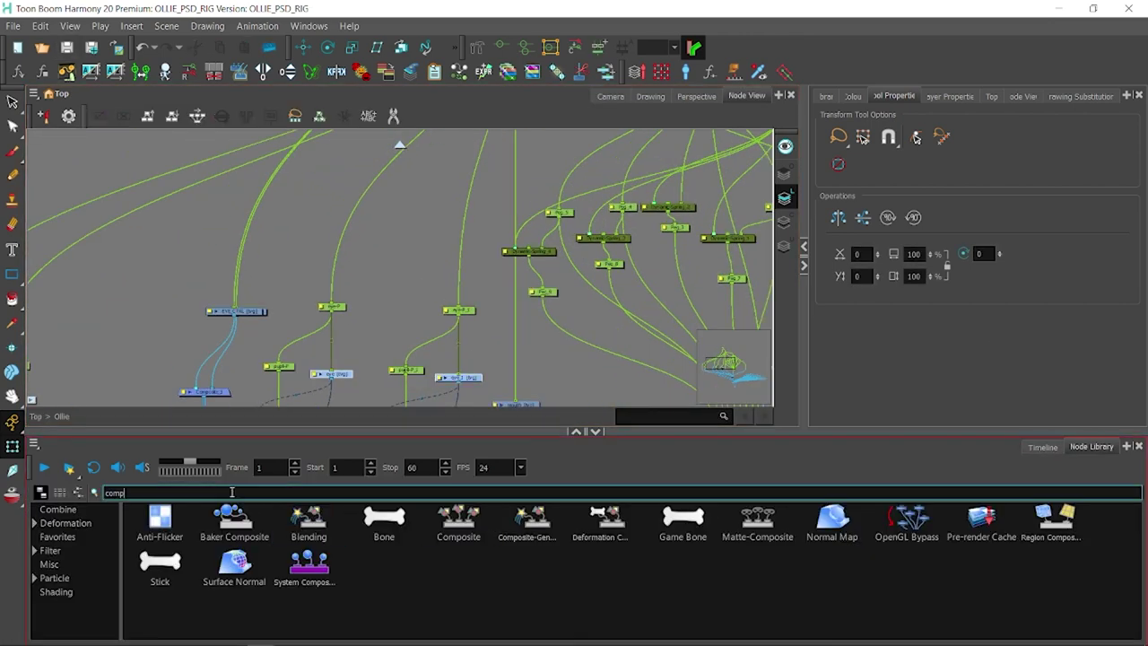
left_click_drag(525, 254, 217, 318)
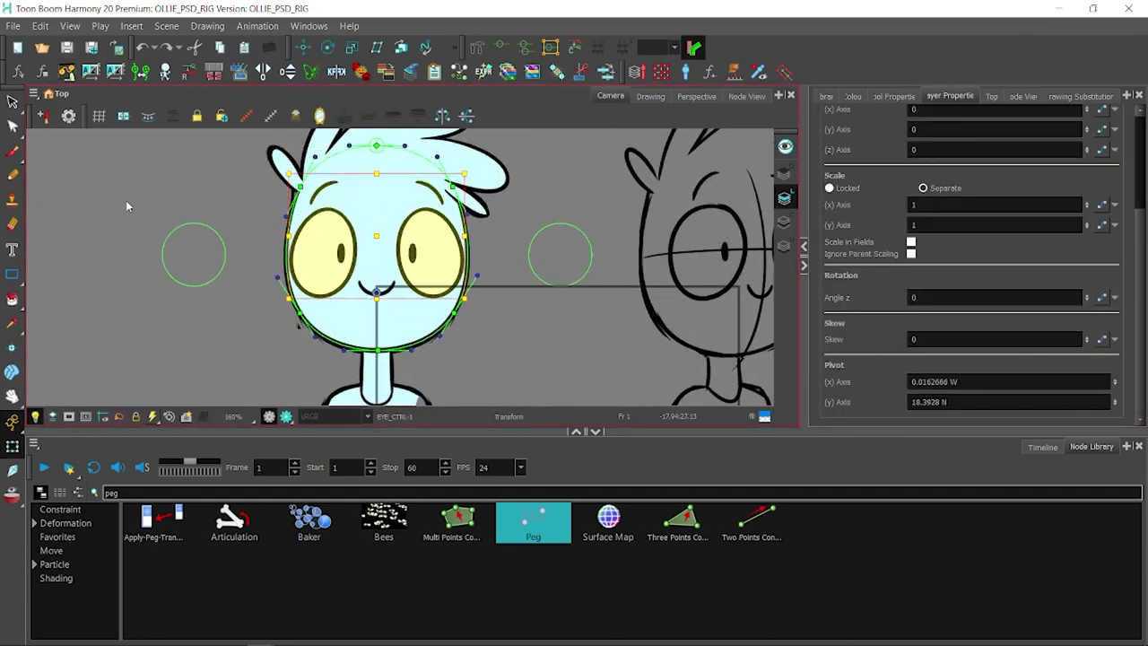
- Sync Peg_10's position, scale, rotation and skew parameters onto controller_square_1
left_click(737, 96)
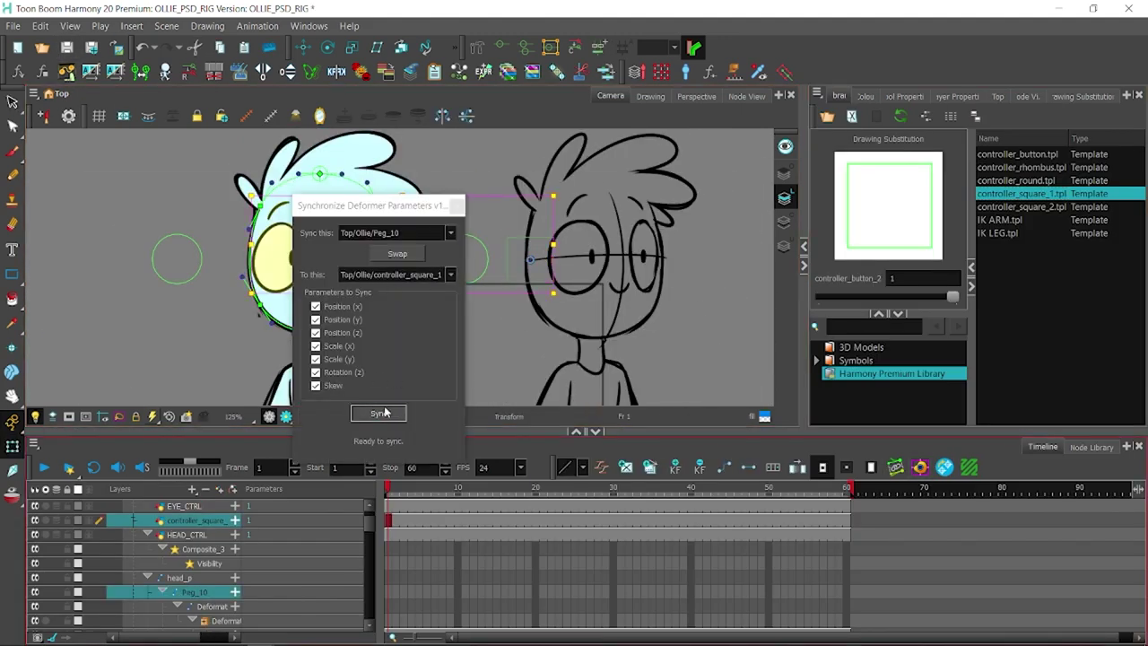
left_click(380, 412)
left_click(201, 579)
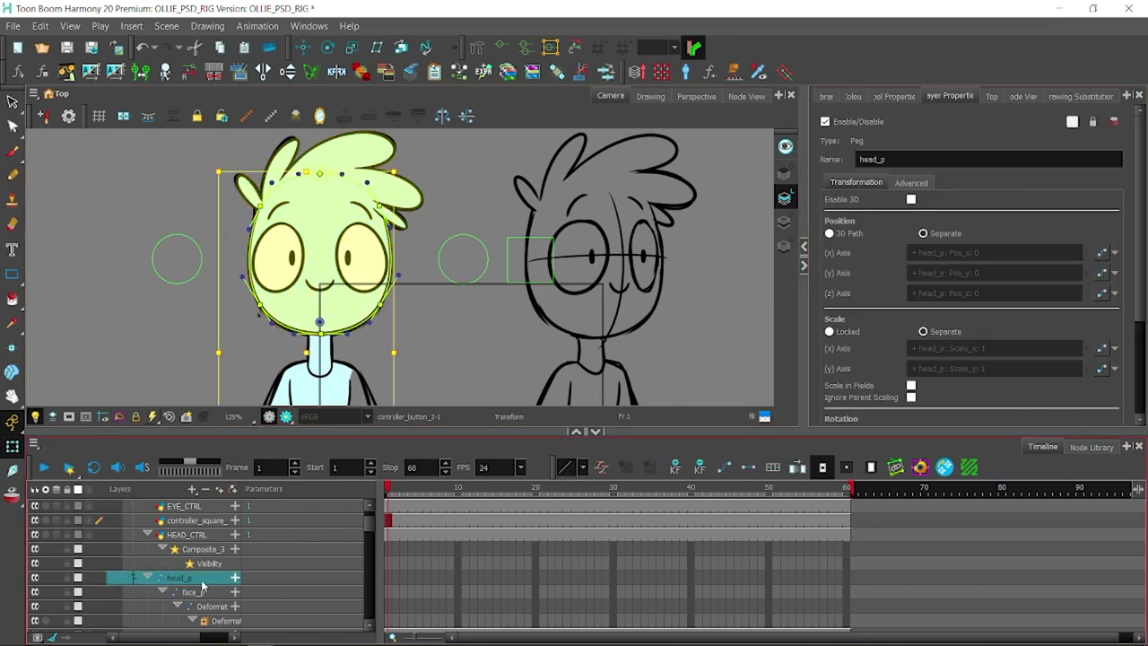
left_click(530, 240)
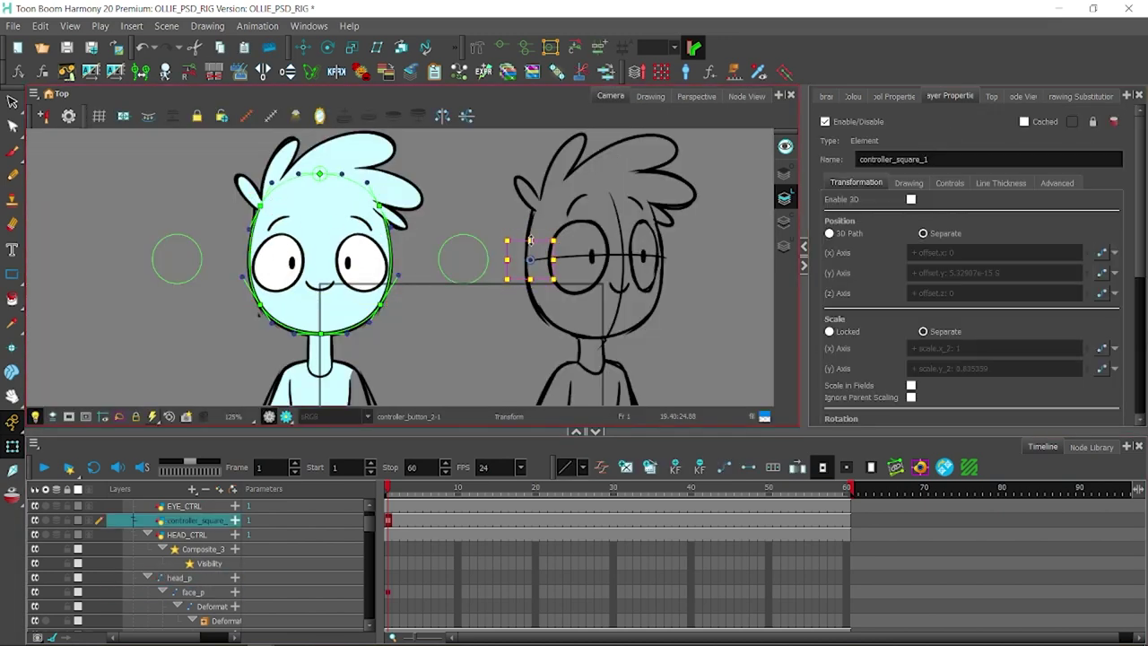
left_click(192, 583)
left_click(530, 235)
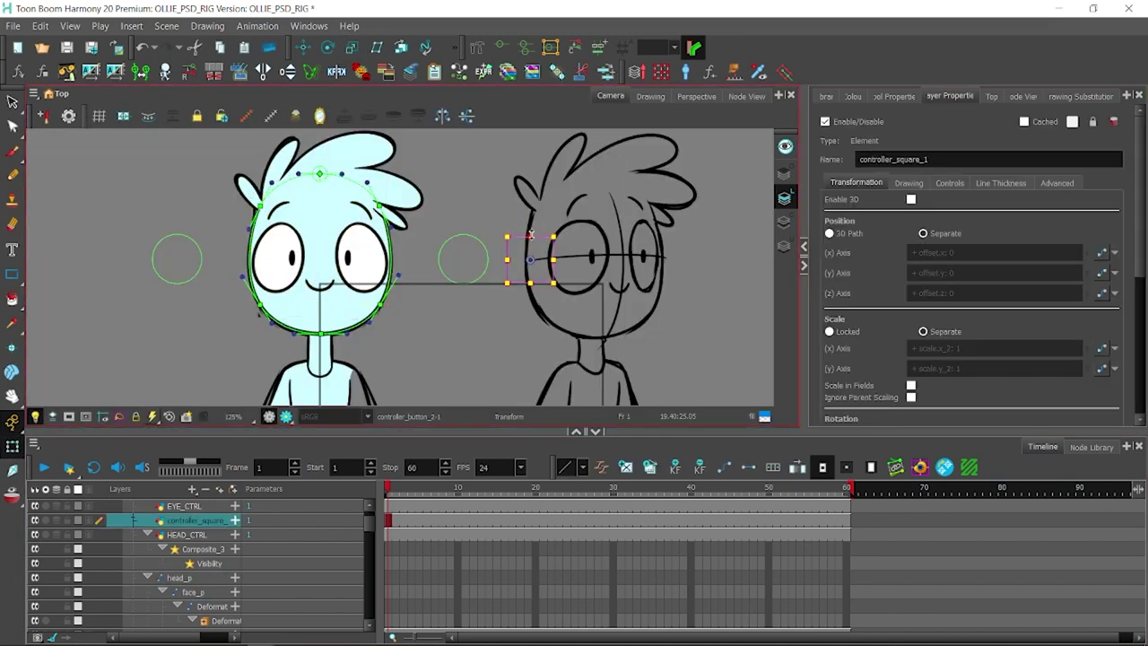
key("Escape")
- Add a Two Points Constraint node from the library into the node graph
key("2")
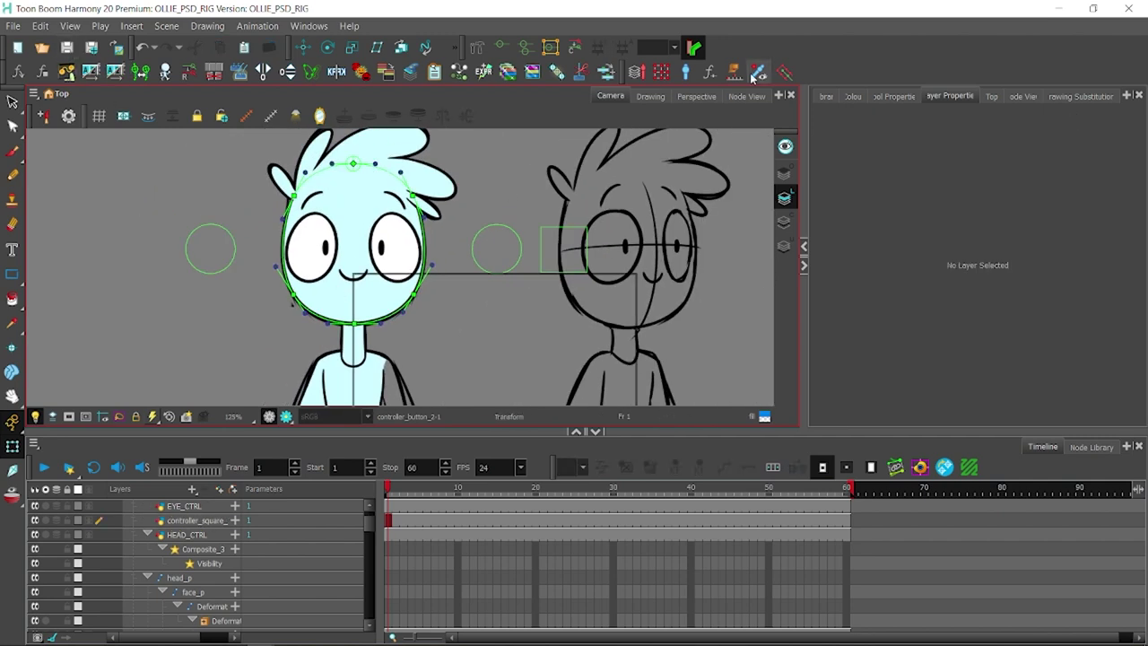
left_click(746, 96)
scroll(336, 196, "up", 3)
left_click(1091, 446)
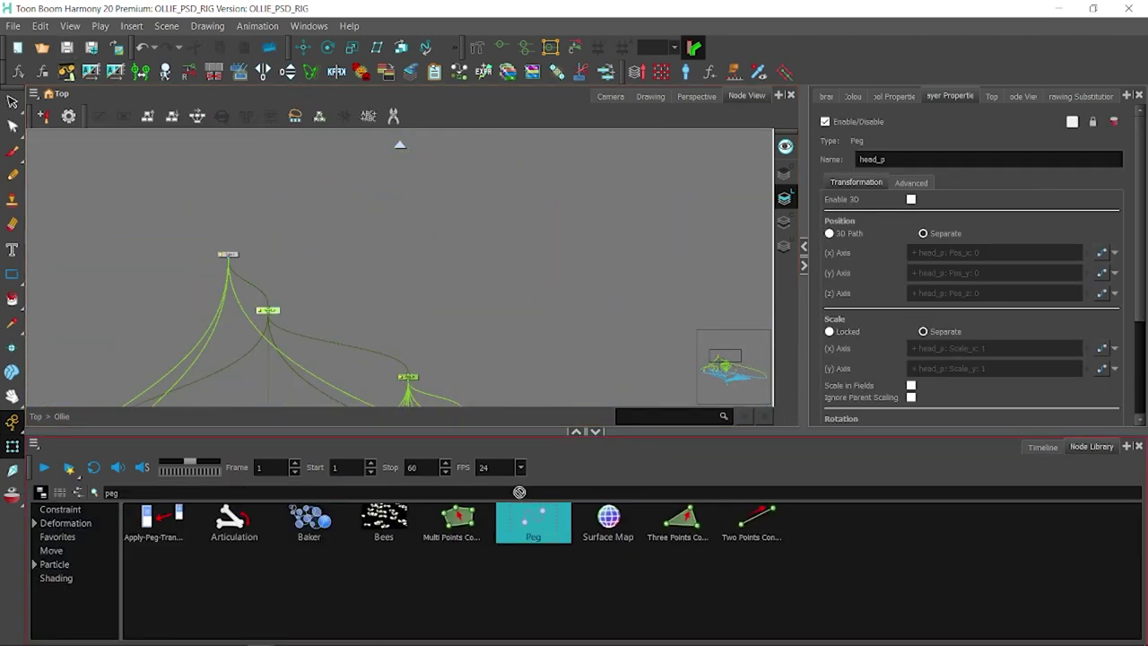
key("ctrl+p")
left_click(359, 492)
type("constra")
left_click_drag(384, 522, 403, 217)
key("1")
- Rename pegs in the hierarchy, entering UPPER_BODY and head_ho as names
left_click(345, 241)
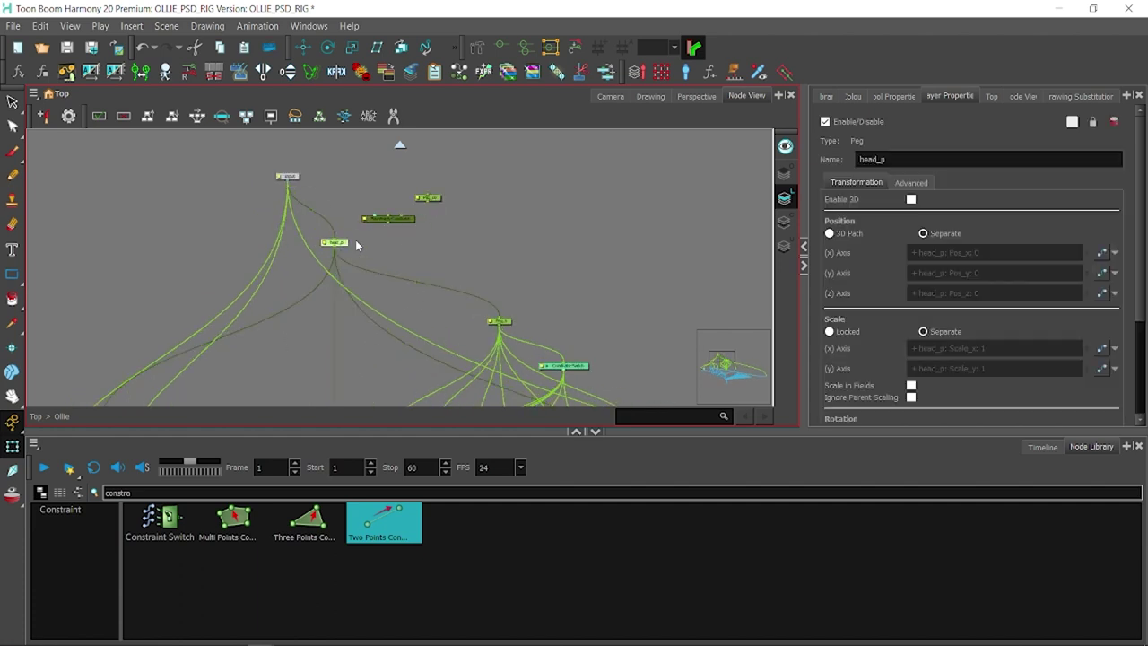
left_click(302, 302)
left_click_drag(872, 159, 905, 155)
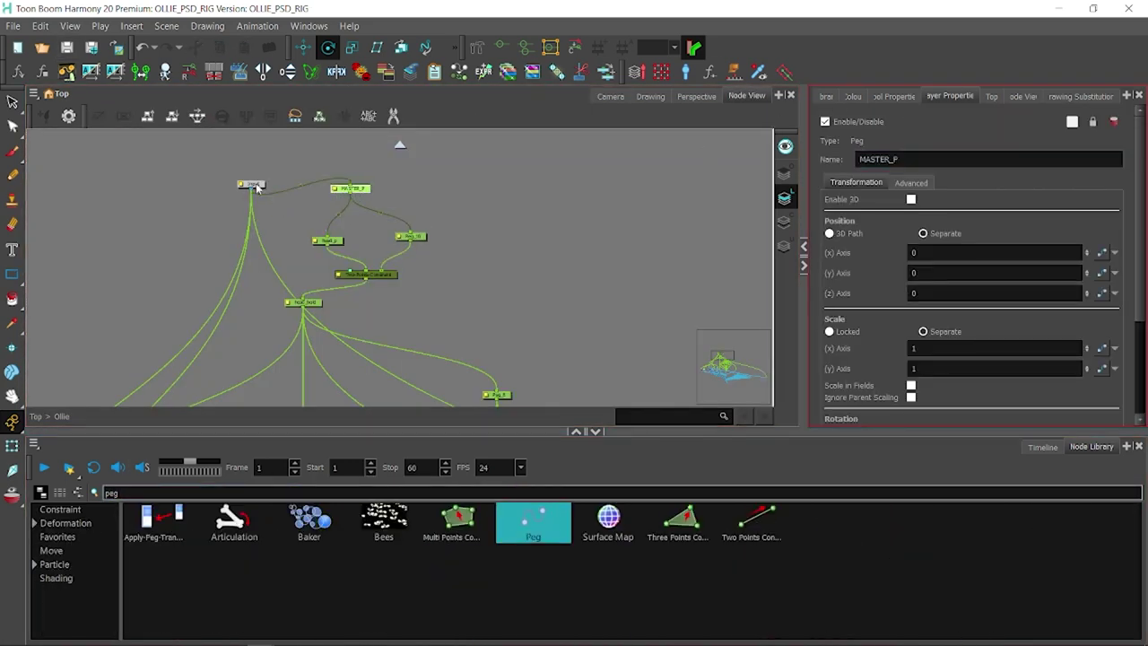
type("UPPER_BODY")
left_click(474, 192)
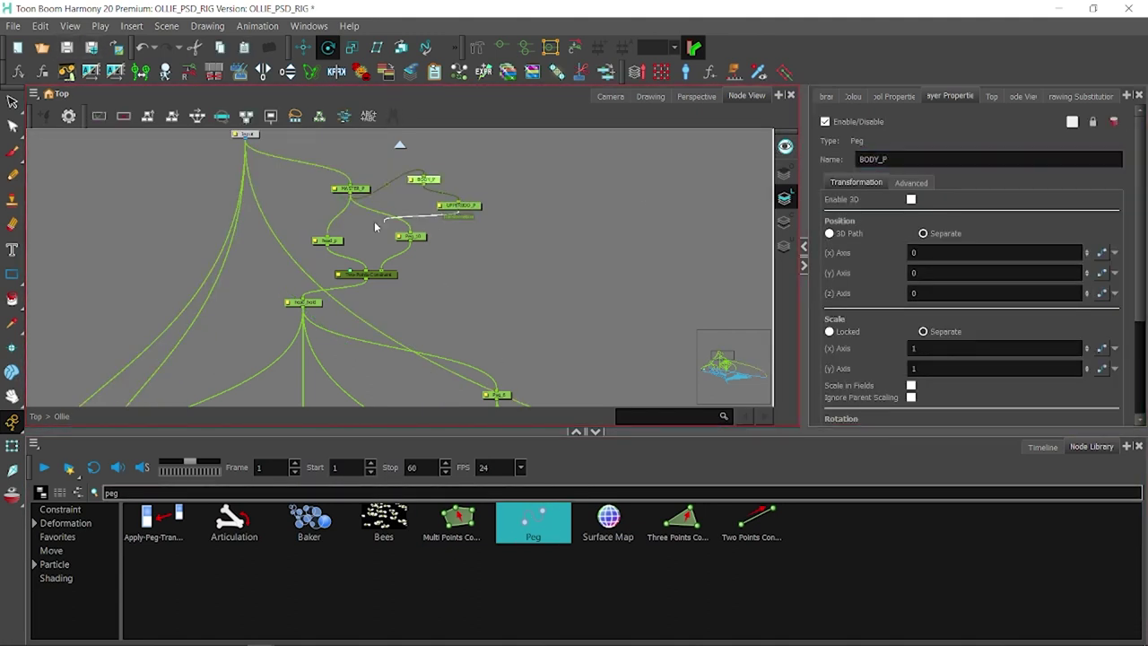
triple_click(903, 159)
type("head_ho")
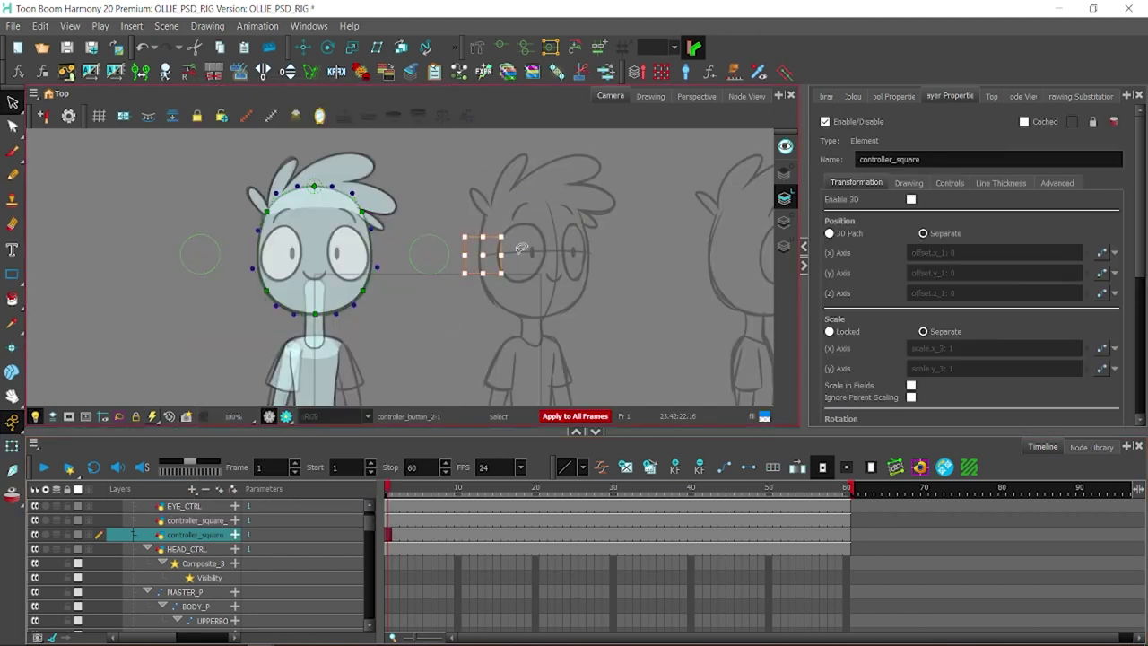
- Switch to the Transform tool and select the eye controller circle
key("shift+t")
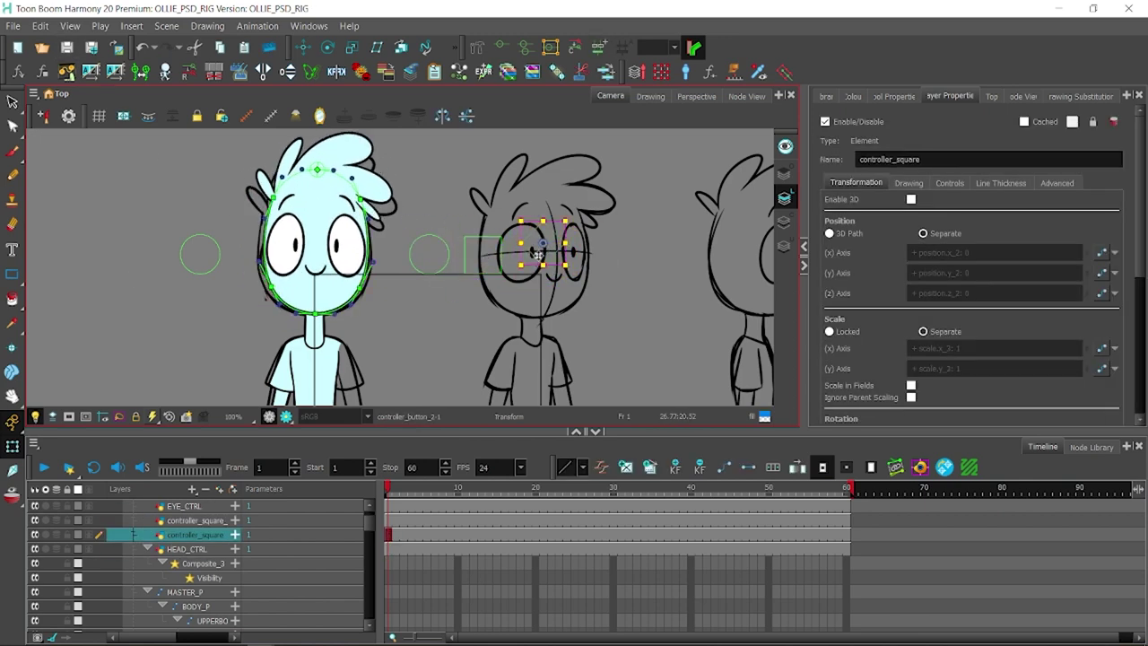
left_click(189, 266)
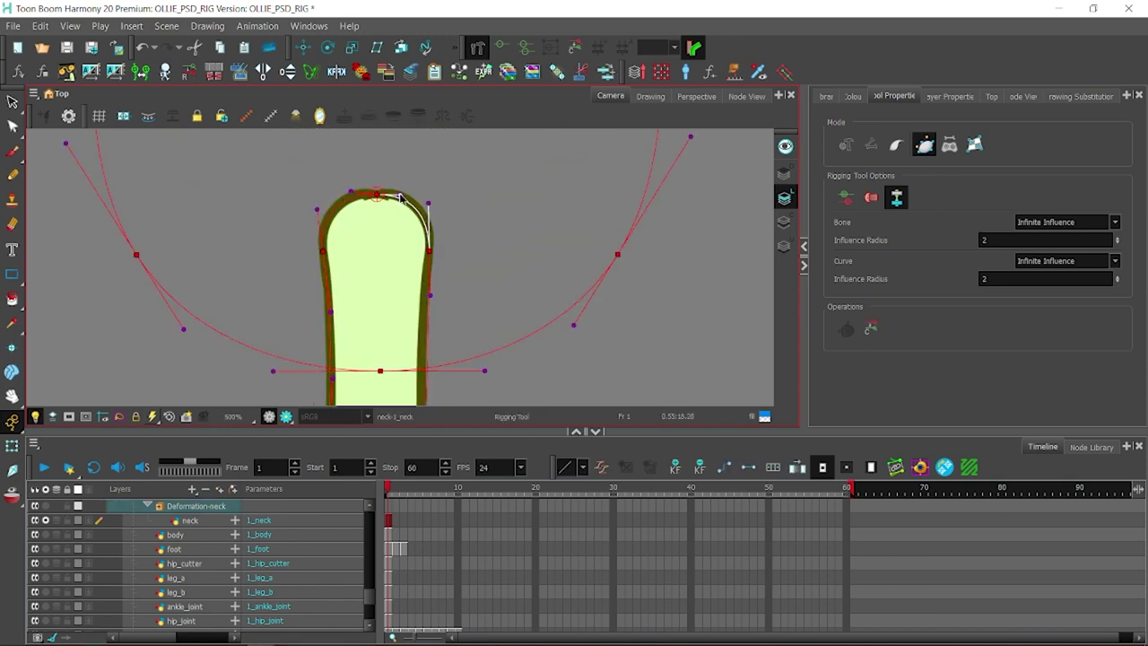
- Add a Peg node and set the Transformation-Limit Scale X to 0
scroll(401, 196, "down", 5)
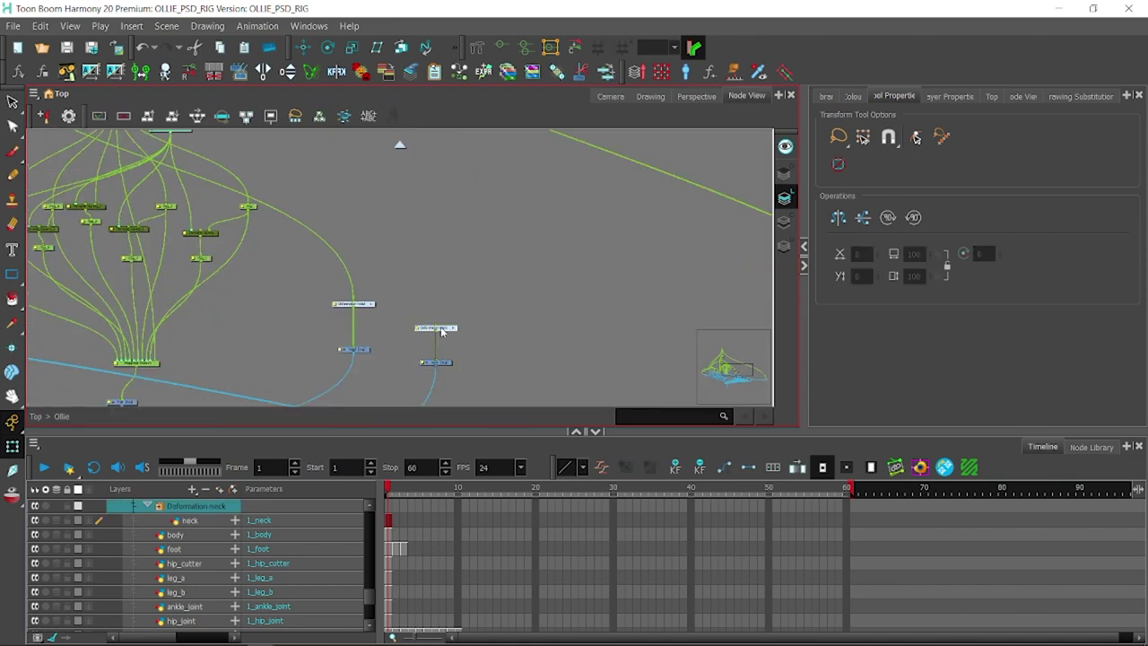
type("peg")
left_click_drag(533, 520, 493, 229)
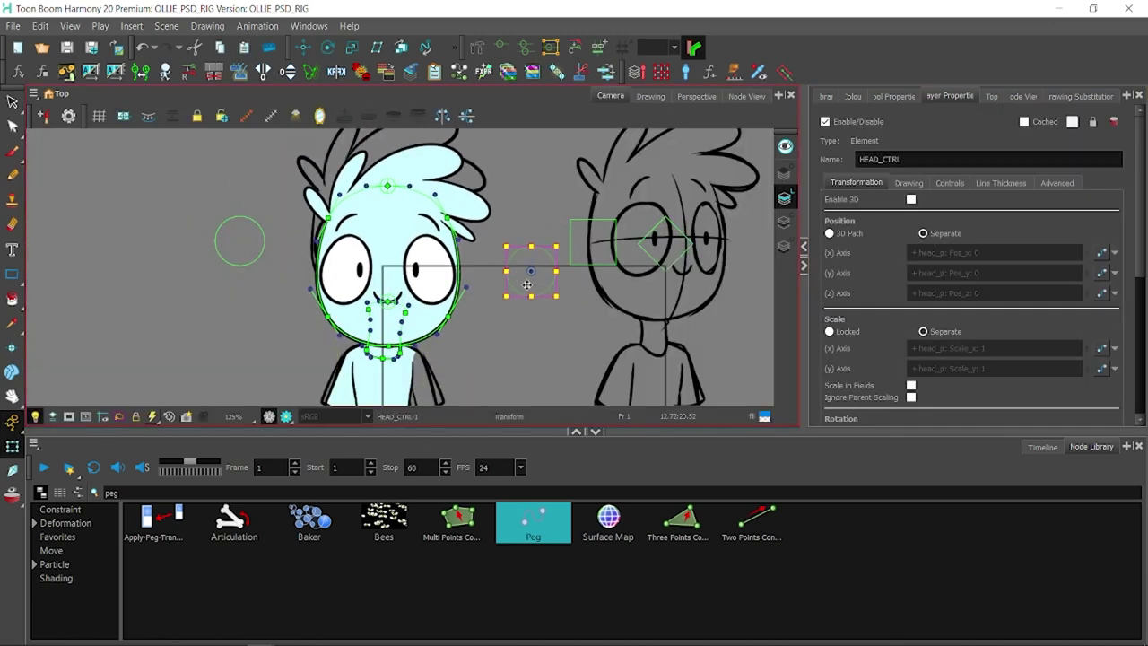
left_click(394, 302)
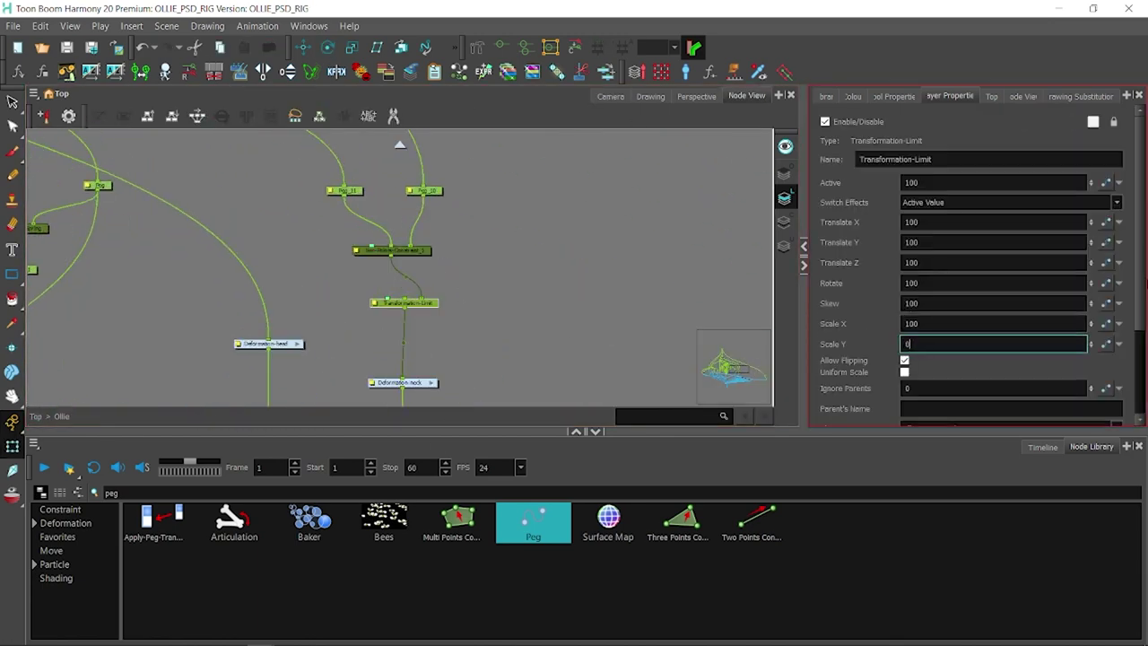
type("0")
scroll(966, 290, "down", 2)
left_click(965, 285)
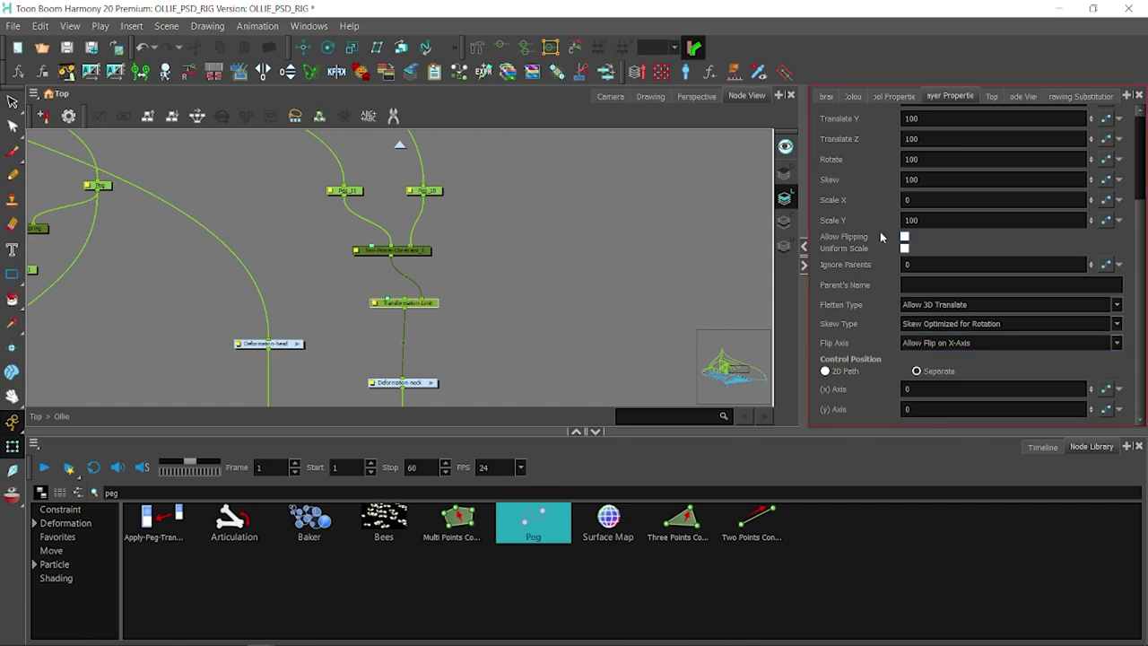
- Add a Weighted Deform node and two more Peg nodes, including Peg_14, to the graph
left_click(530, 291)
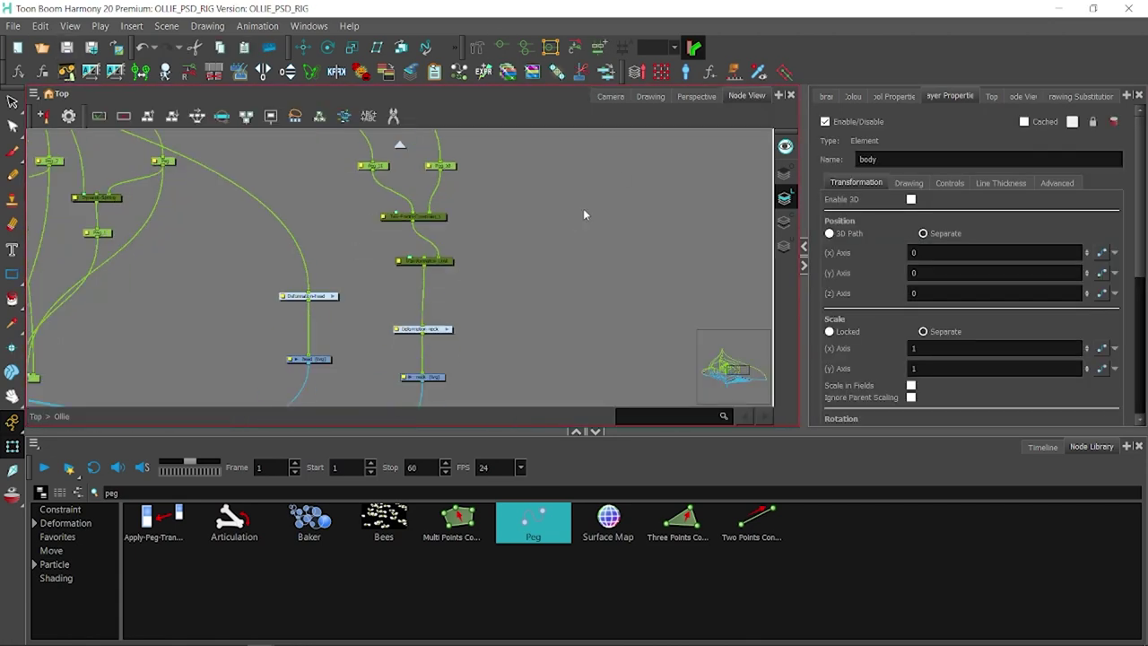
left_click(582, 208)
key("ctrl+p")
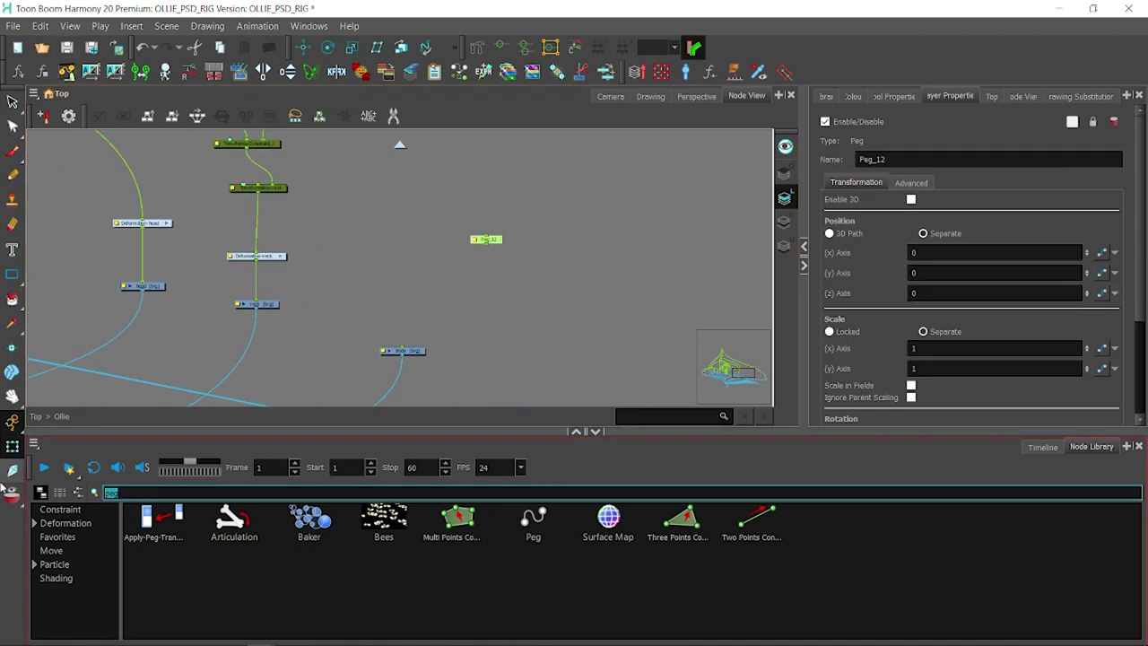
type("weigh")
left_click_drag(160, 523, 401, 298)
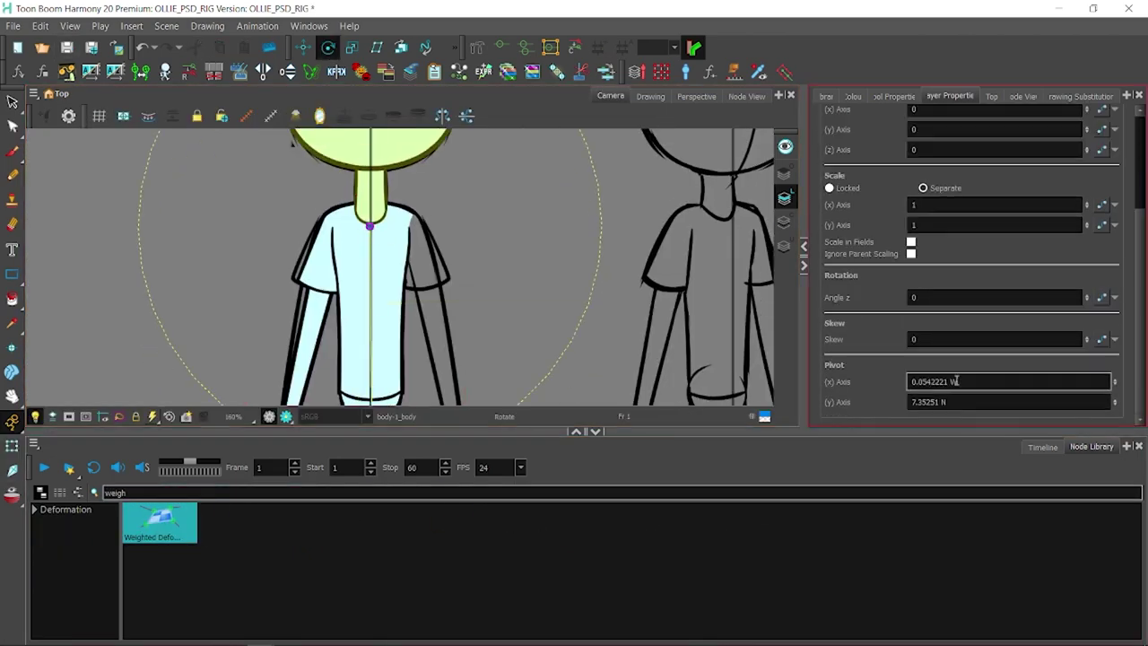
left_click(746, 95)
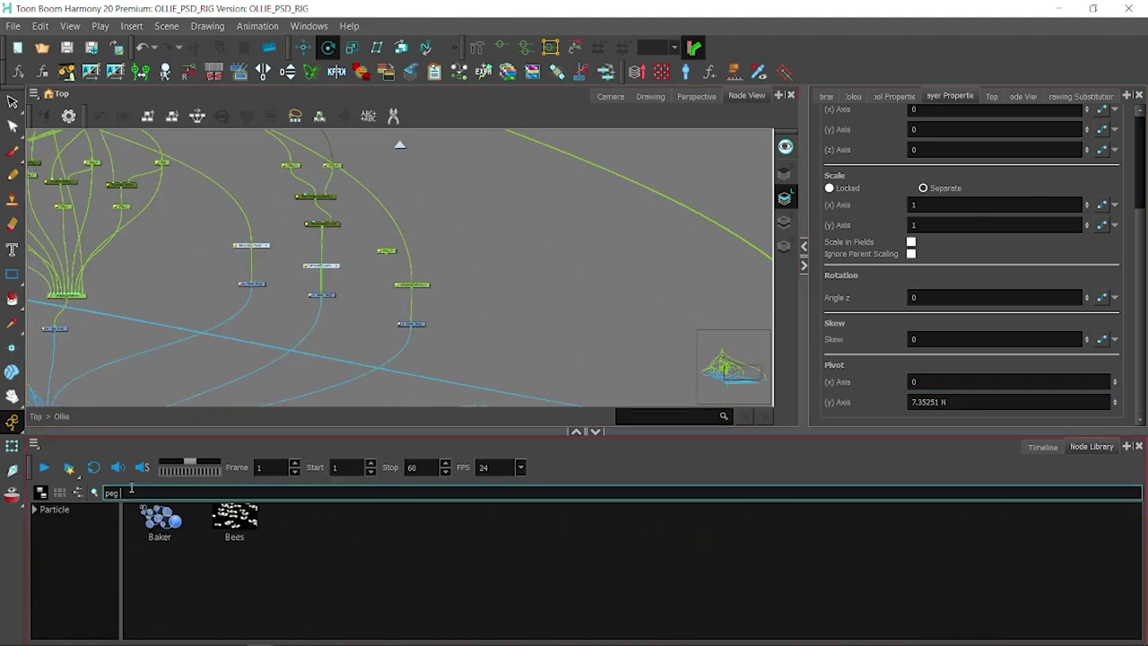
type("peg")
left_click_drag(532, 522, 486, 246)
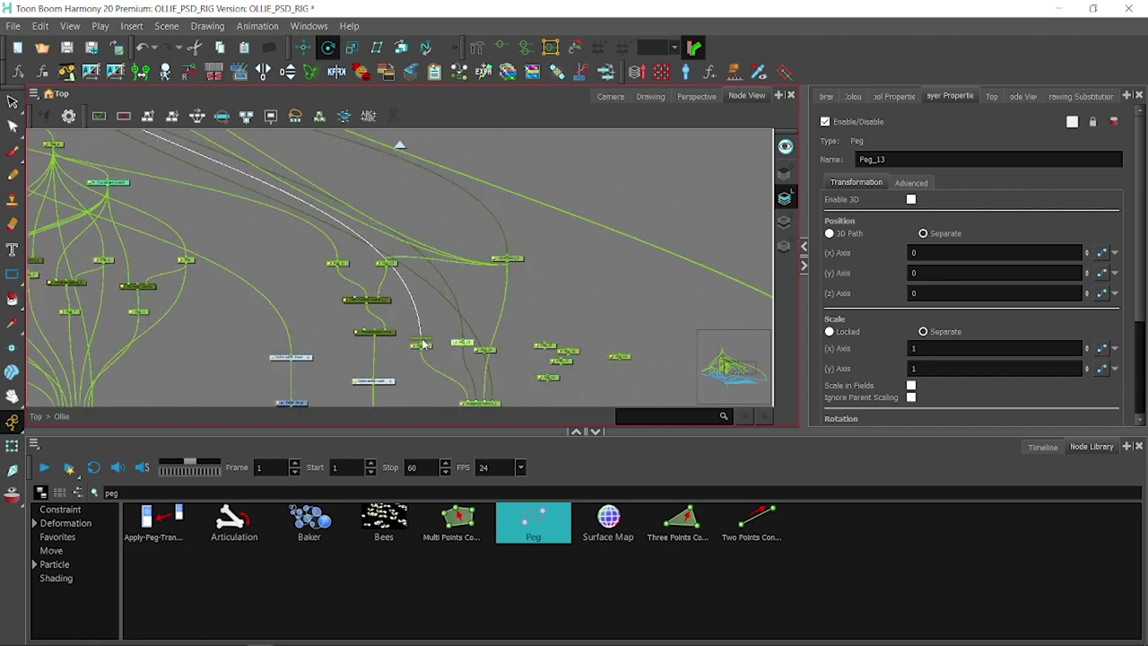
left_click_drag(532, 523, 399, 318)
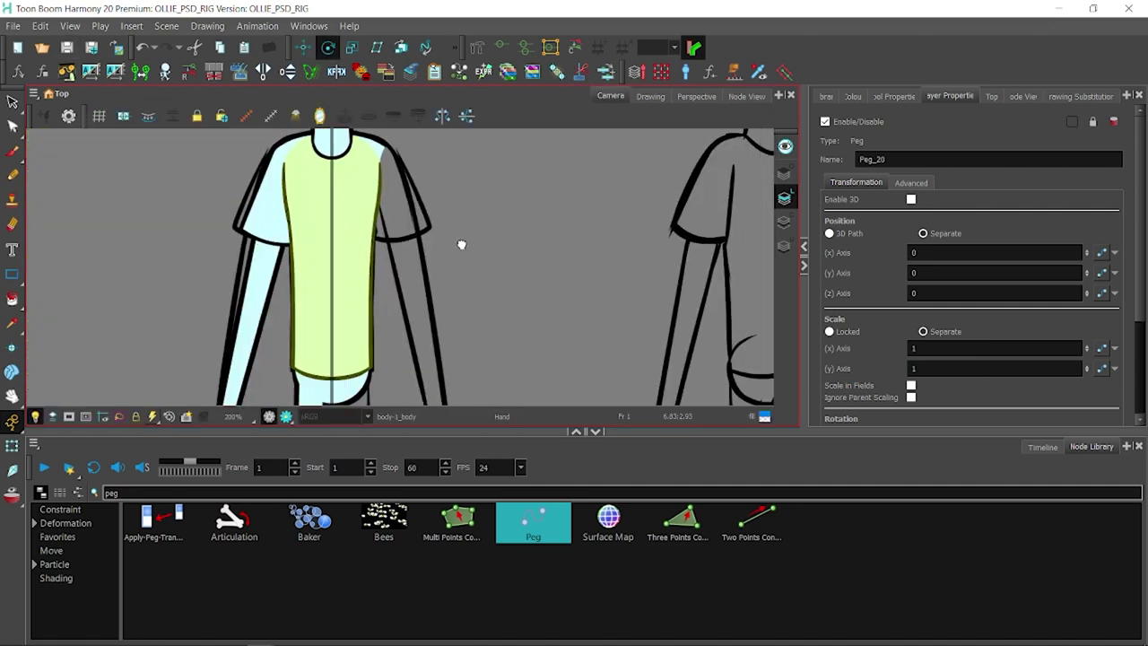
- Test the upper-body rotation, then rename the head square controller and the upper-body controller layer
left_click_drag(237, 335, 466, 225)
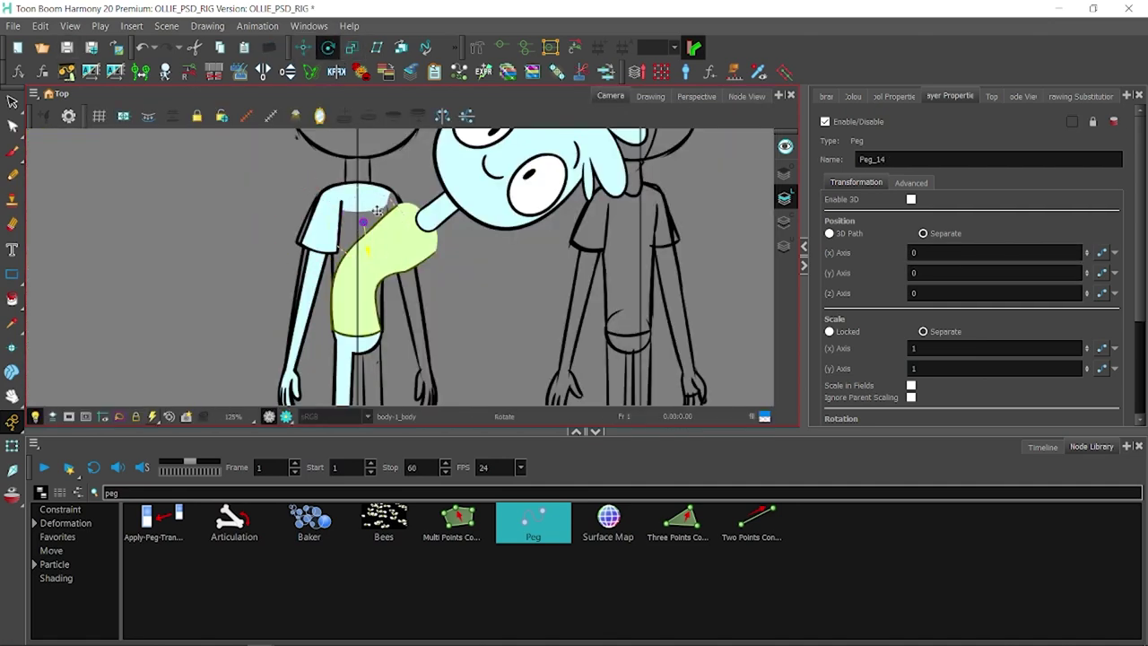
left_click(430, 279)
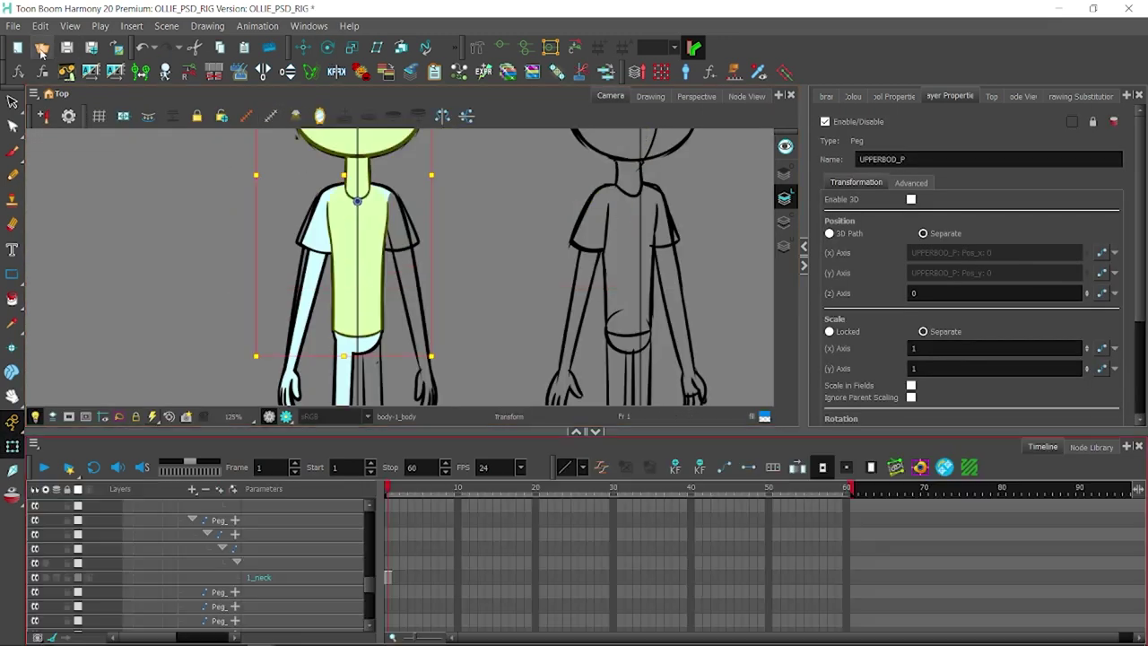
left_click(535, 197)
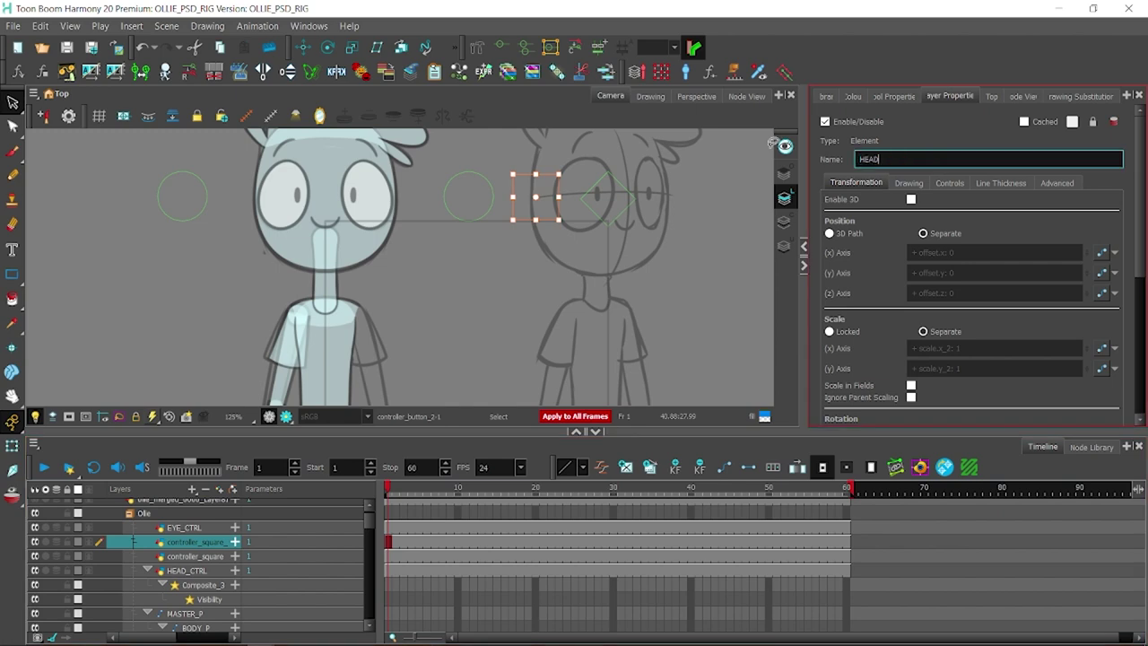
key("Return")
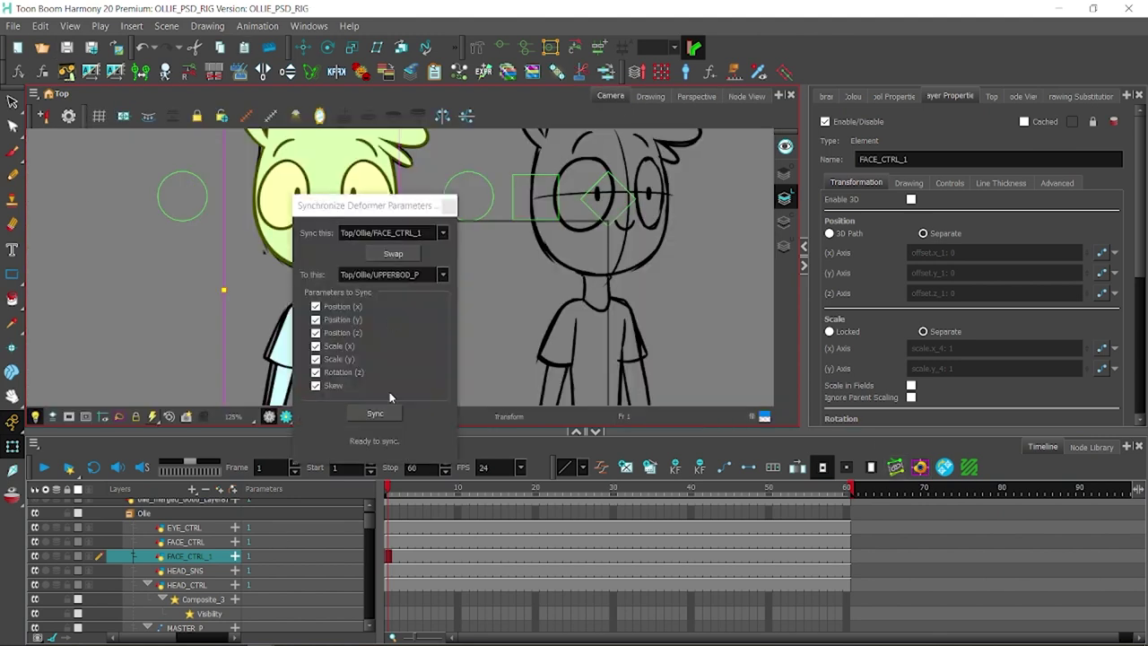
type("up")
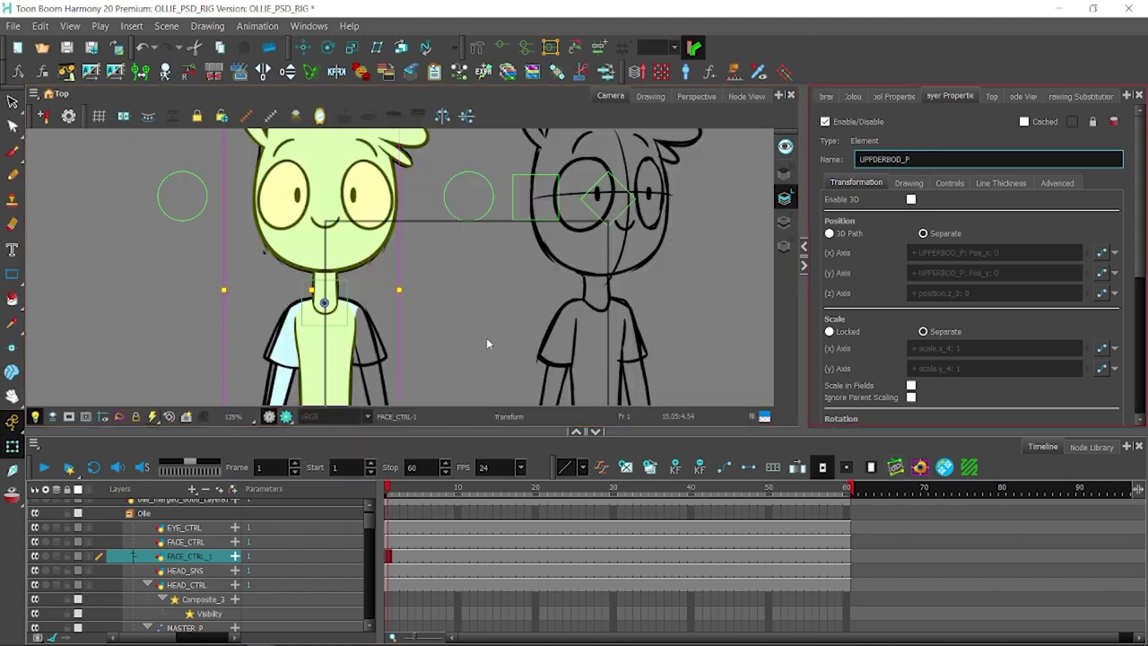
key("Return")
left_click_drag(486, 344, 386, 310)
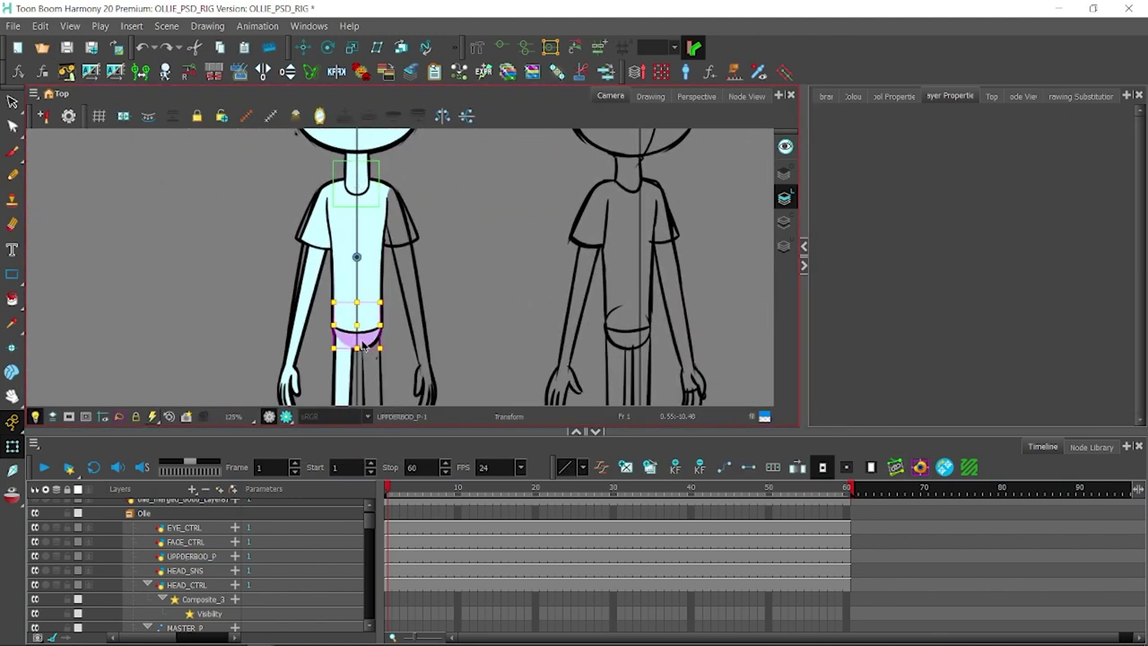
- Save the scene and rename the hip peg to WAIST_P
key("ctrl+s")
left_click(149, 280)
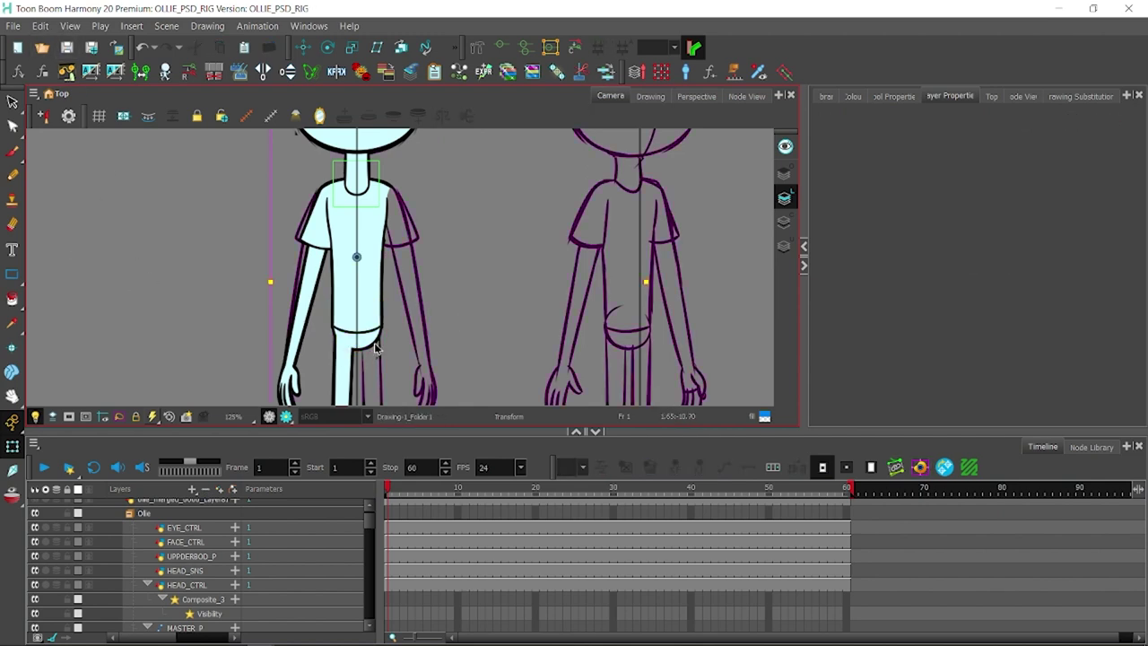
scroll(375, 349, "up", 5)
left_click(381, 306)
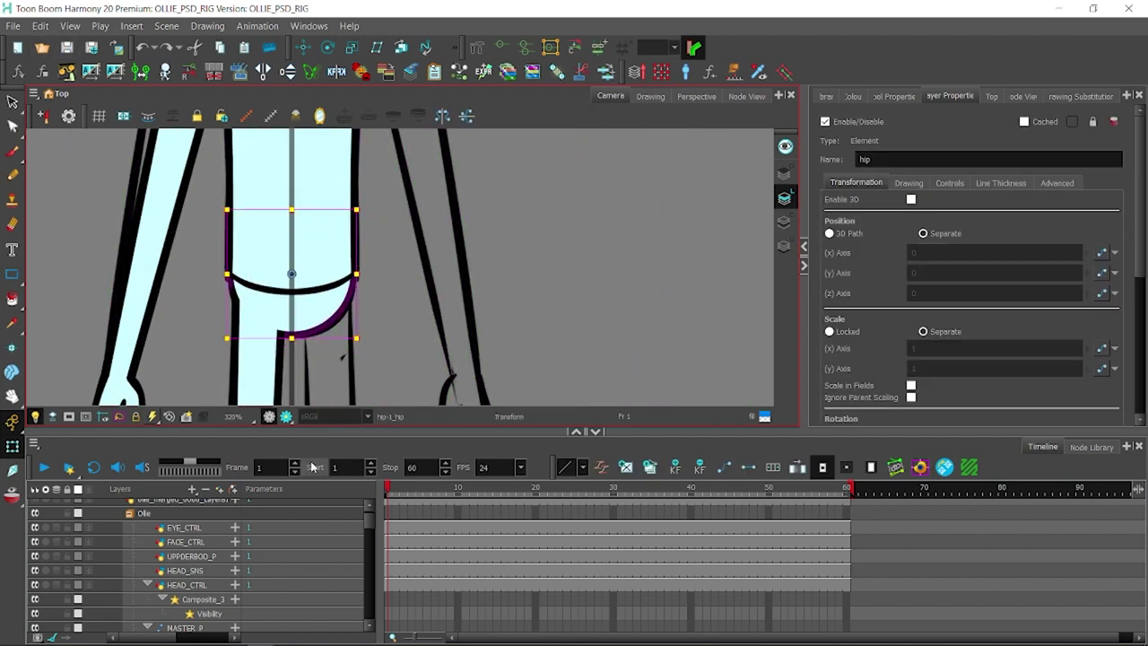
left_click(746, 95)
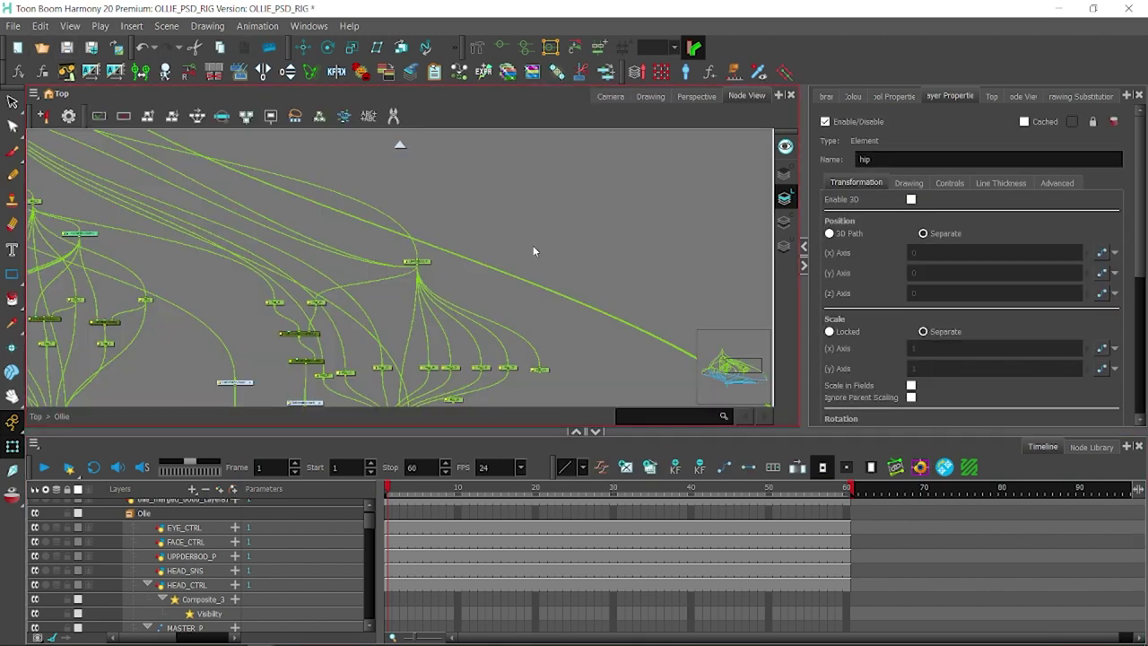
type("b")
type("AIST_P")
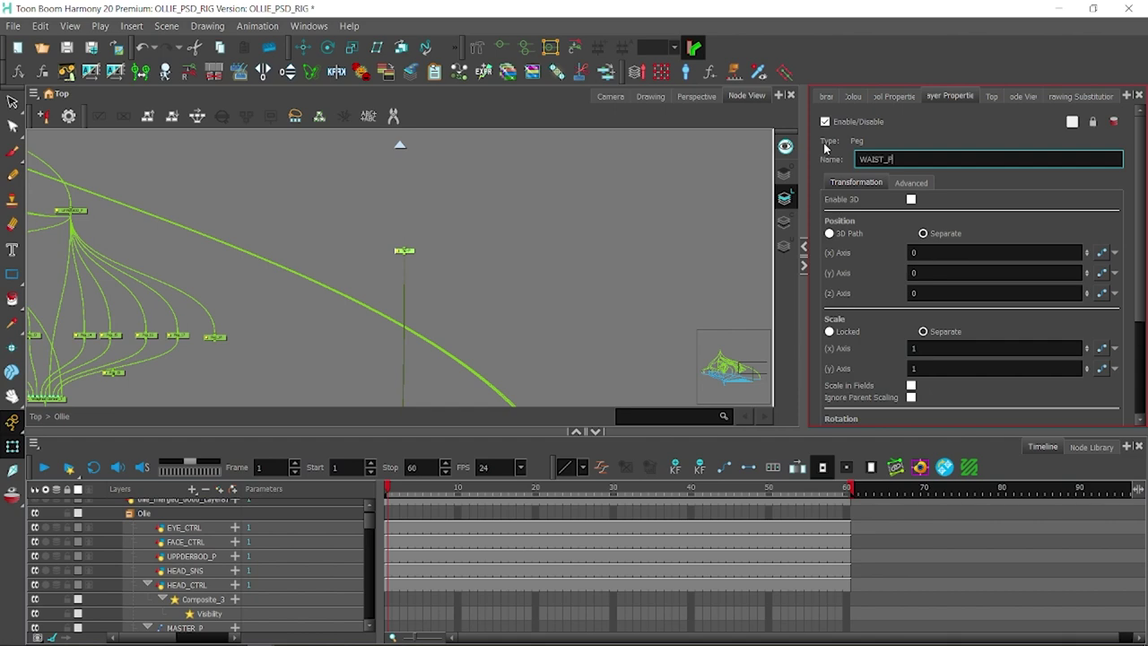
key("Return")
- Locate the WAIST_P peg, hip_cutter layer and hip element across node graph and rig drawing
left_click(610, 96)
scroll(378, 285, "down", 5)
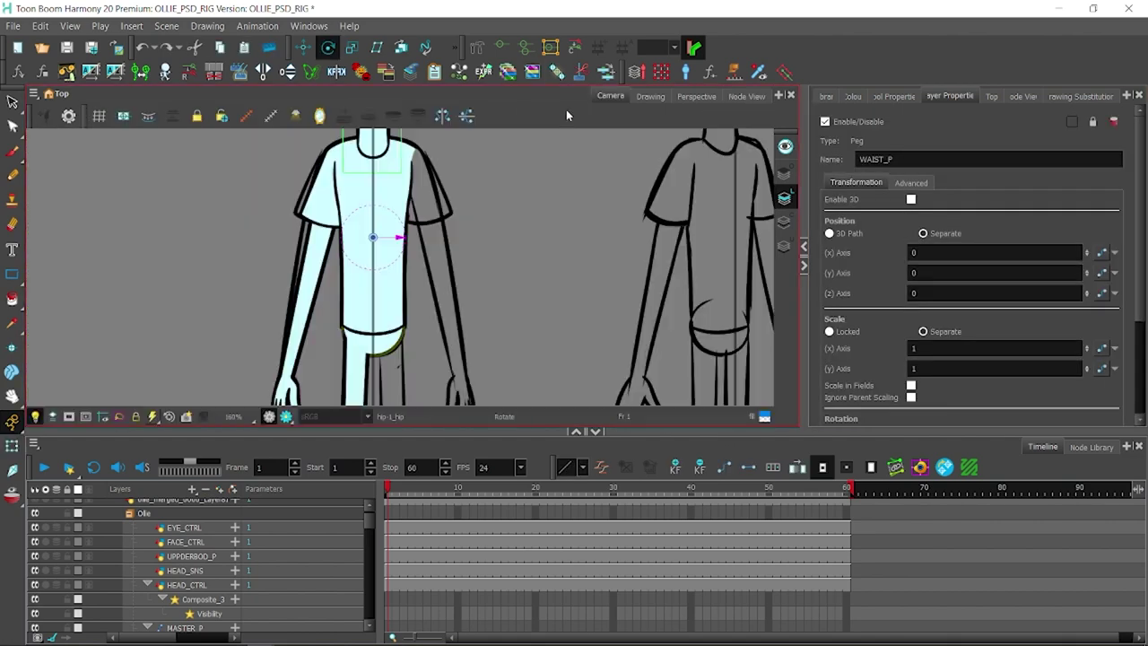
left_click(746, 96)
scroll(297, 236, "up", 3)
key("ctrl+Tab")
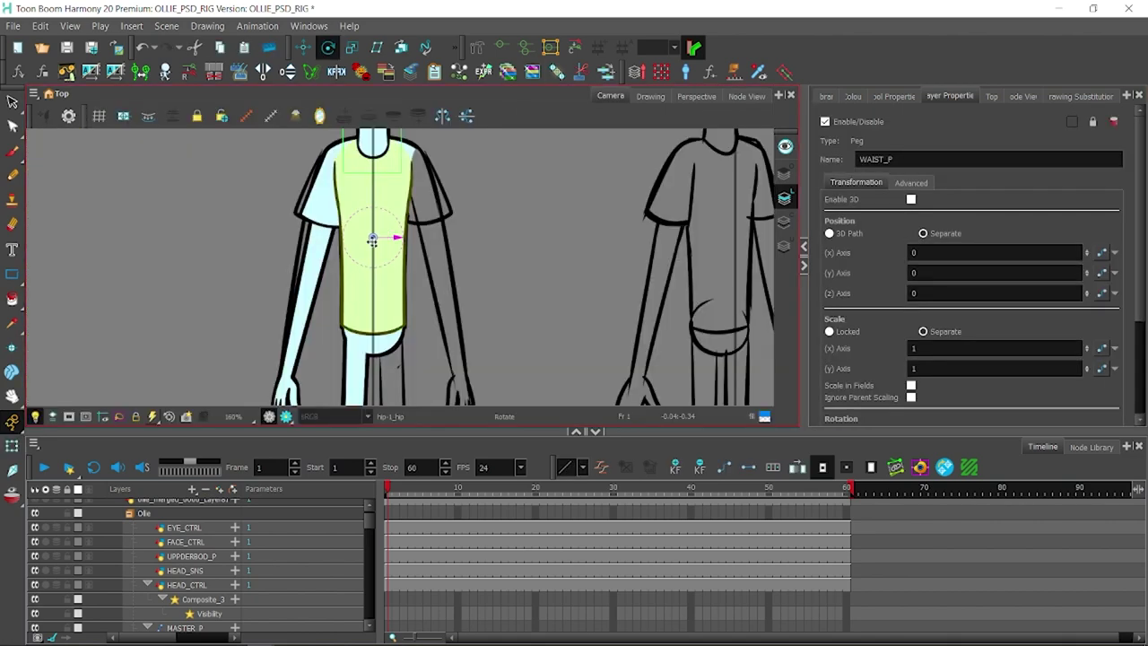
key("ctrl+Tab")
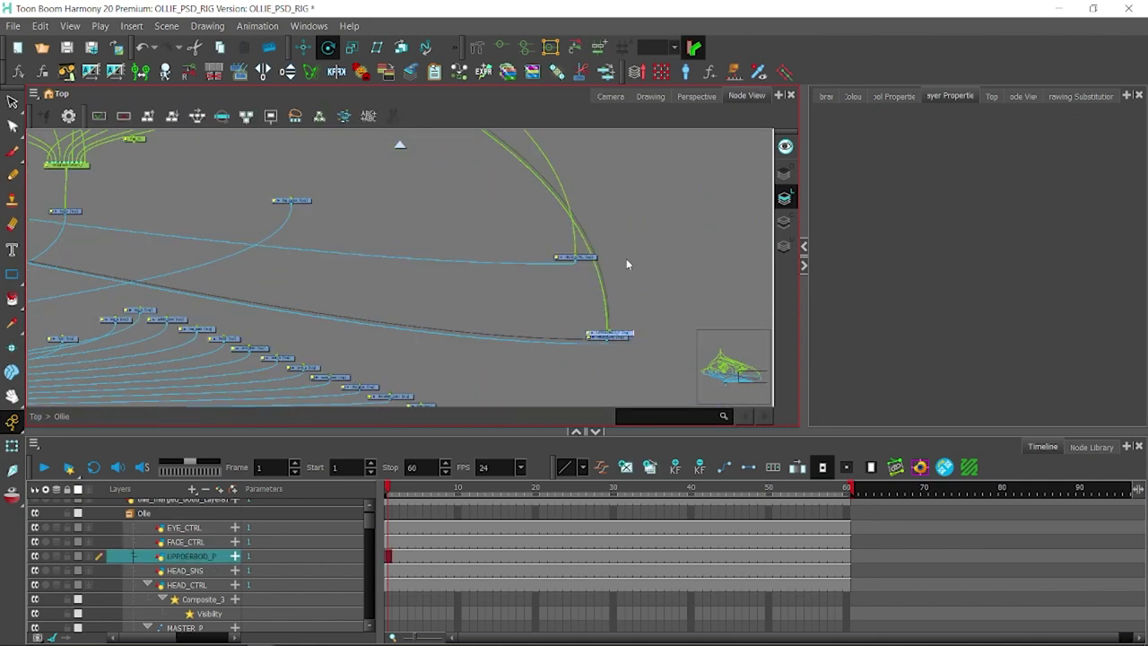
key("ctrl+Tab")
scroll(361, 529, "down", 5)
left_click(183, 534)
key("ctrl+Tab")
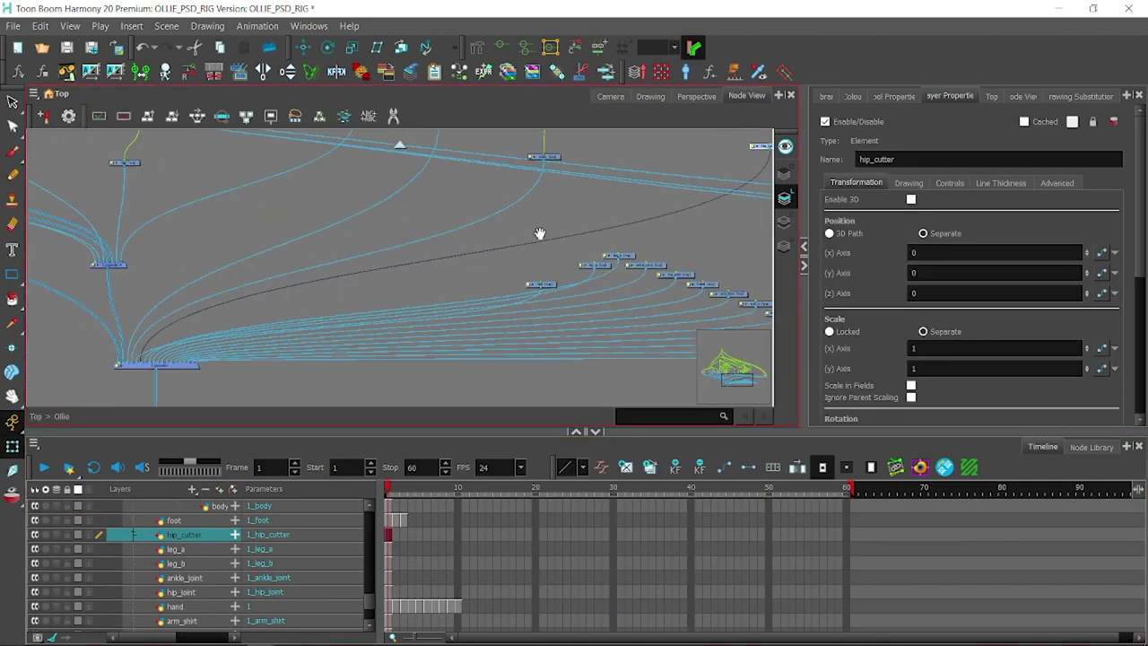
key("ctrl+Tab")
left_click(227, 266)
key("ctrl+Tab")
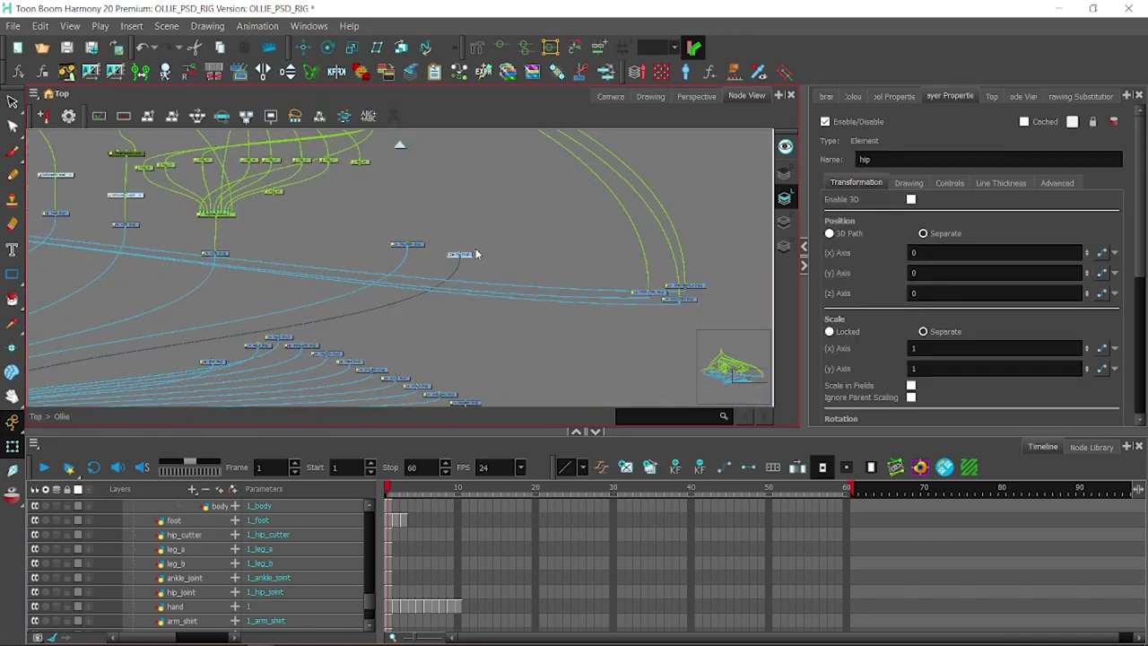
key("ctrl+Tab")
- Rotate the waist piece to test its pivot
key("alt+3")
scroll(397, 255, "down", 2)
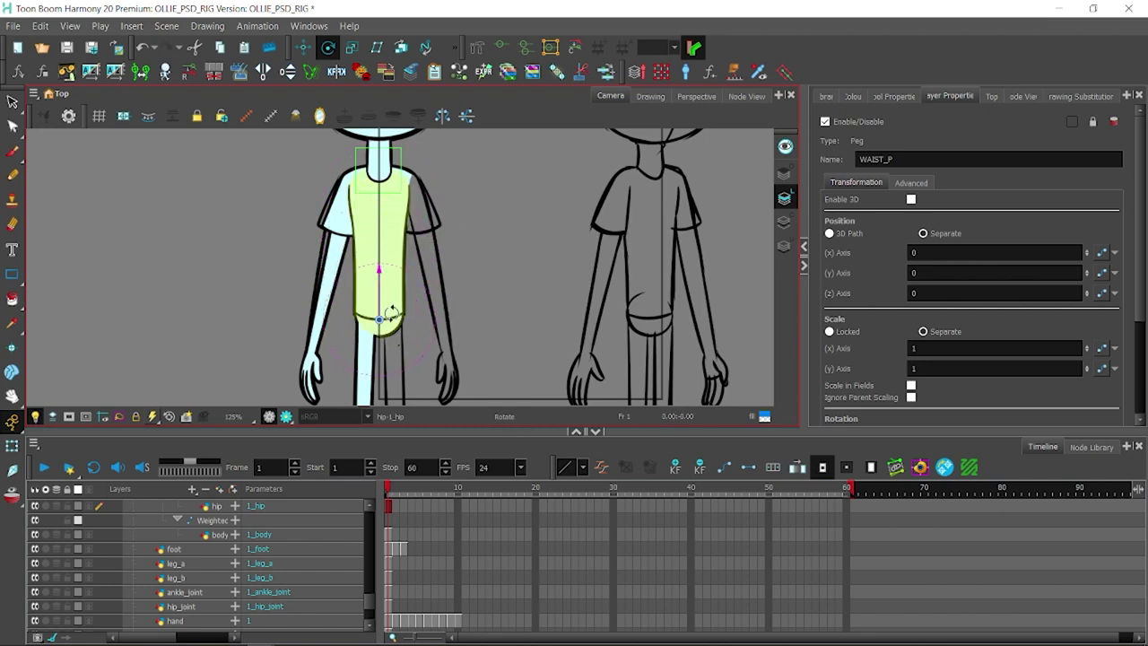
left_click_drag(401, 301, 350, 324)
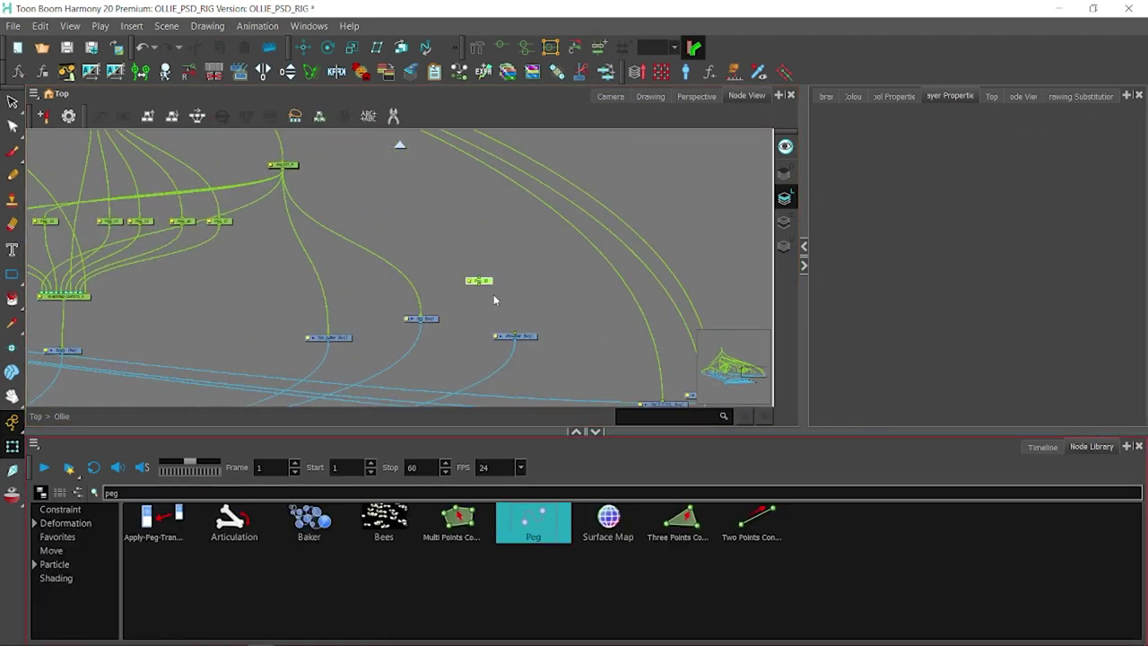
type("weight")
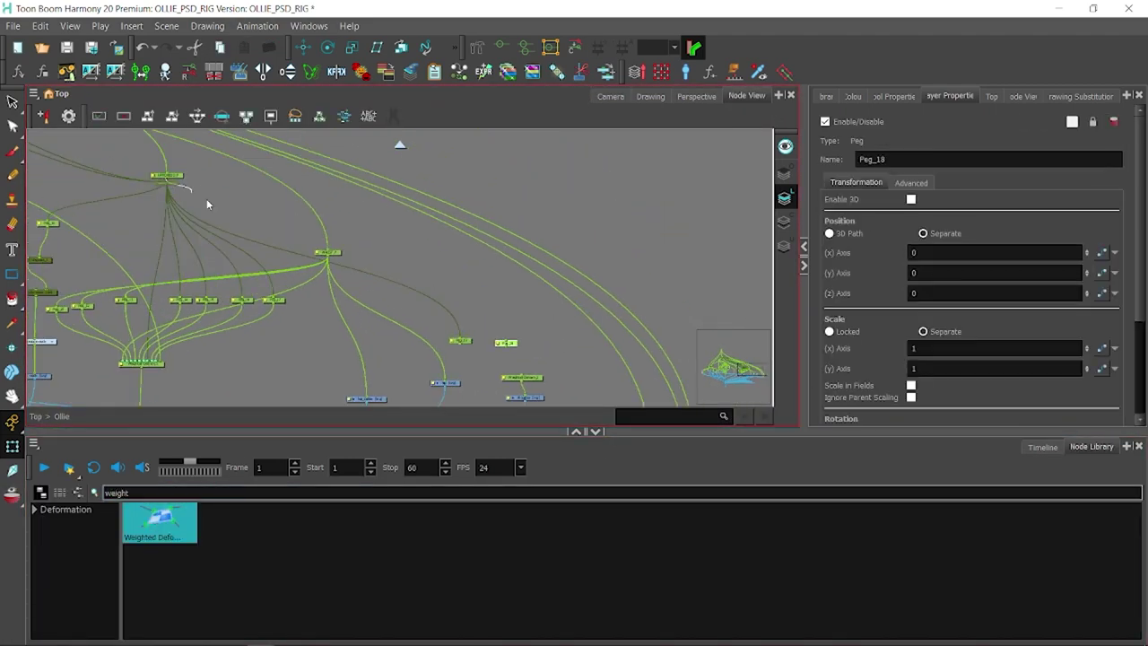
scroll(503, 371, "up", 2)
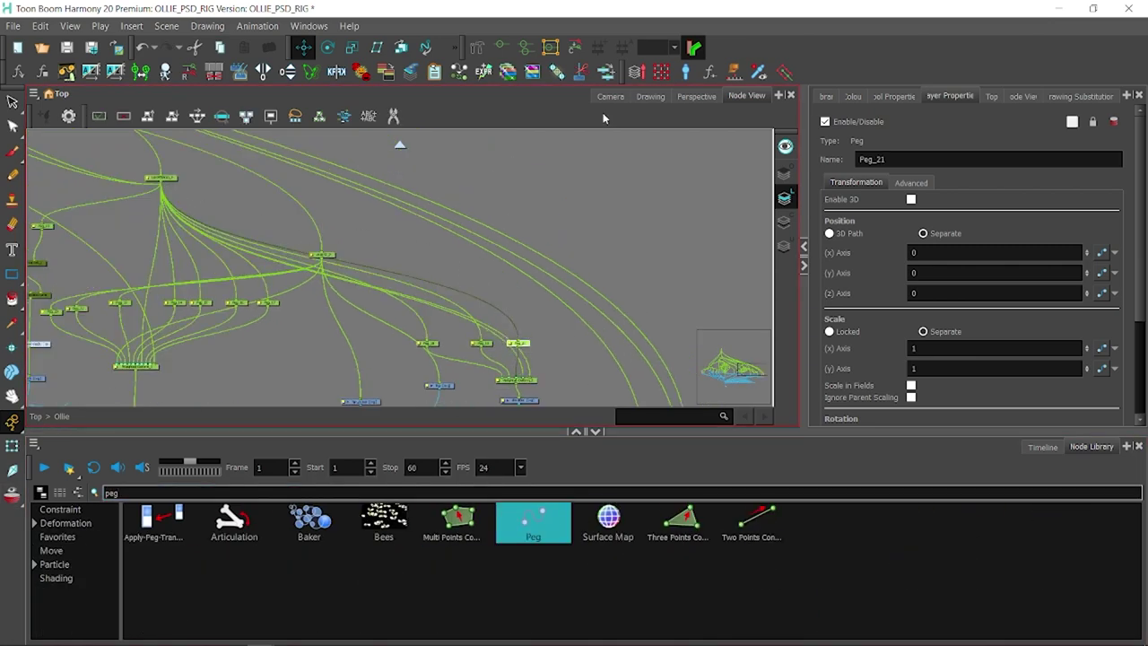
left_click(610, 96)
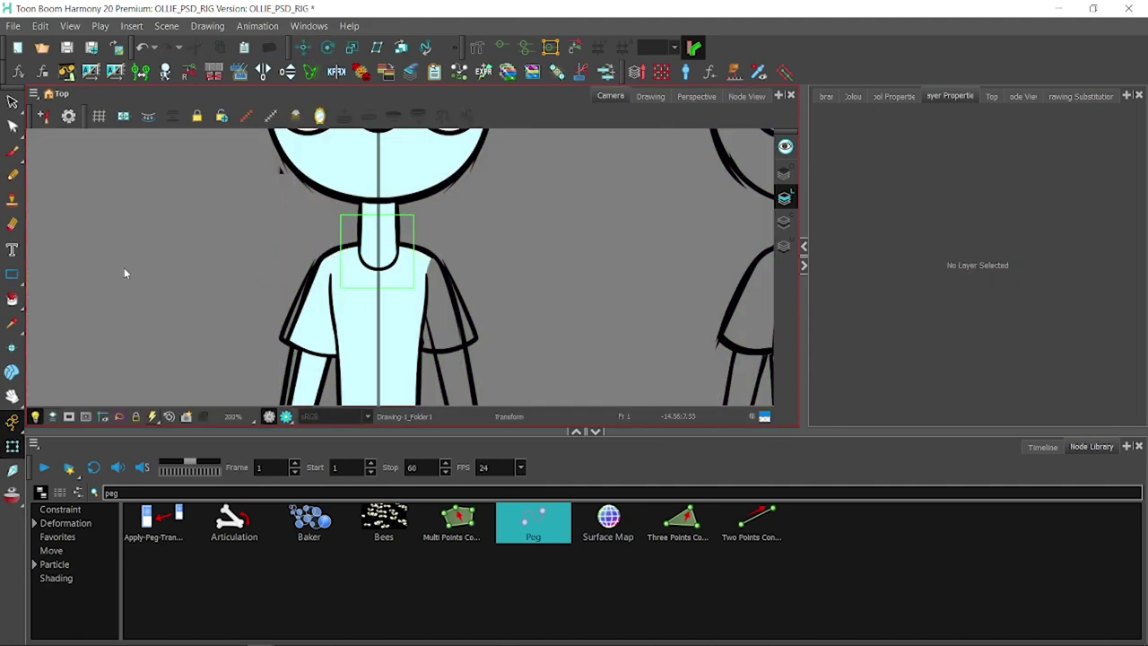
- Add a SHOULDER_CTRL_L drawing layer and insert a Composite node into the rig
right_click(180, 508)
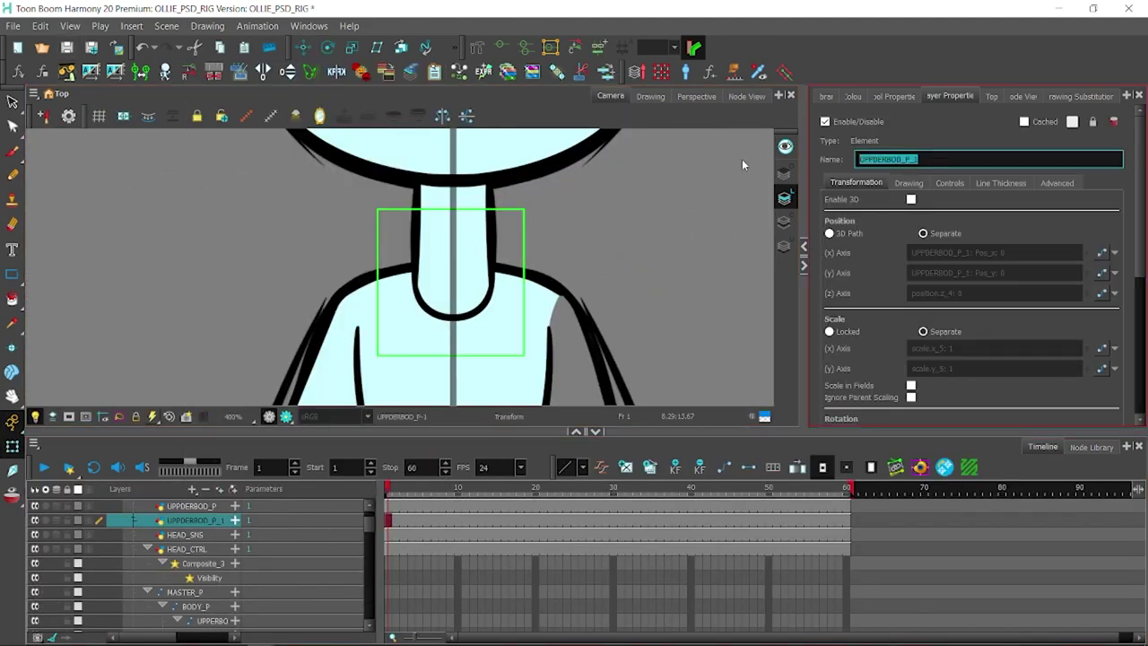
type("SHOULDER_CTRL_L")
key("Return")
key("alt+s")
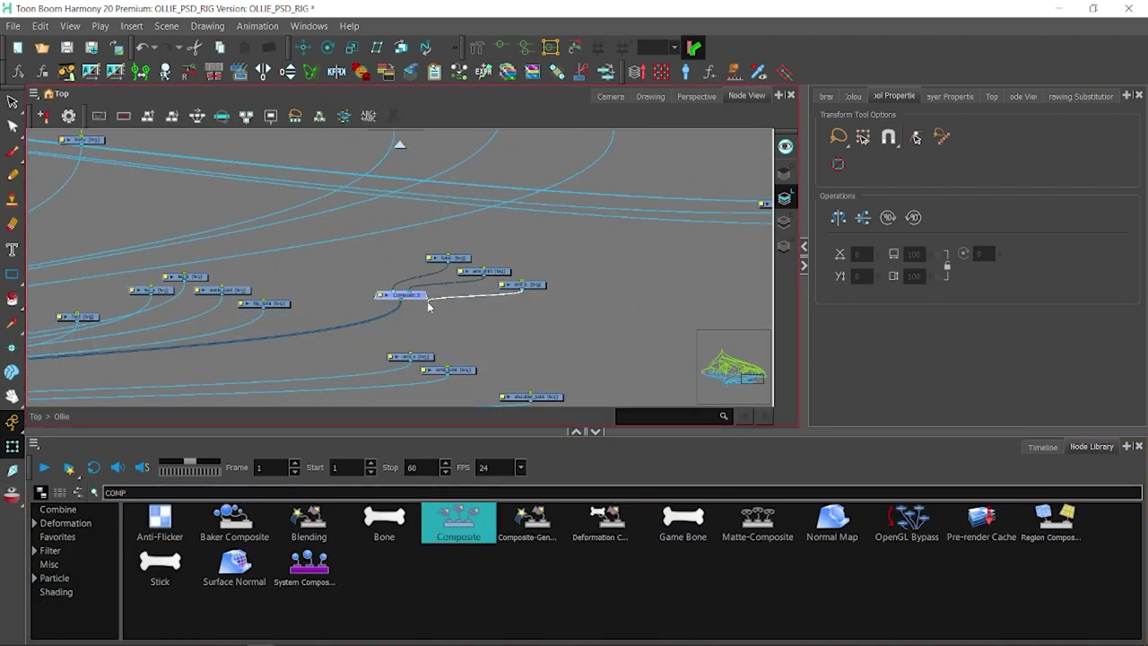
left_click(426, 298)
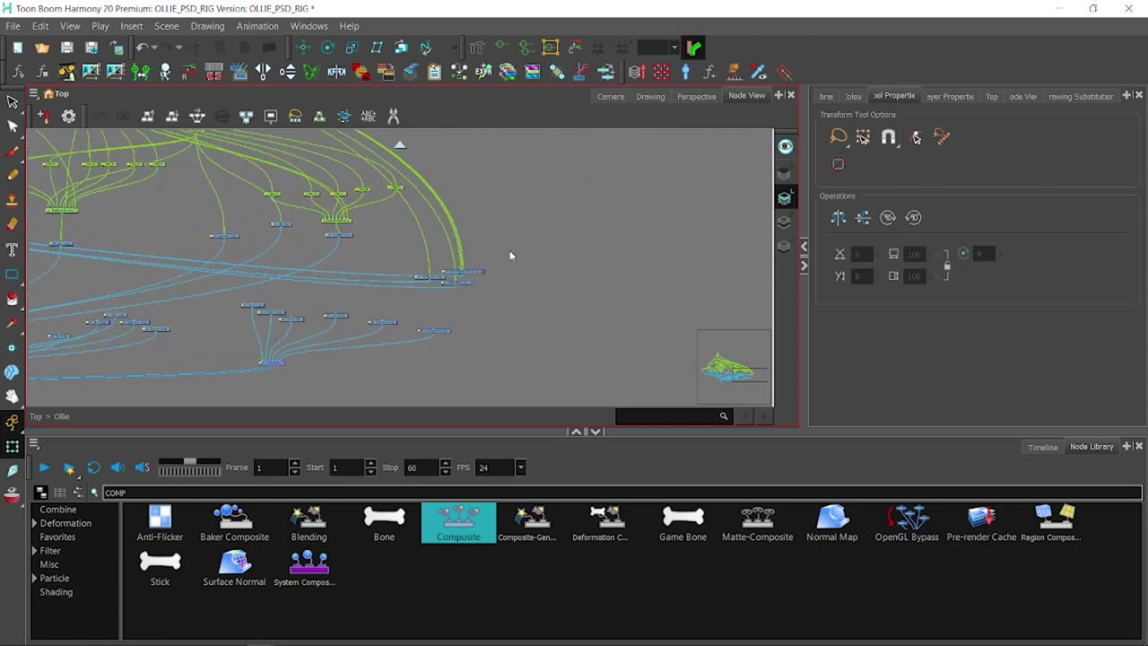
scroll(244, 258, "down", 3)
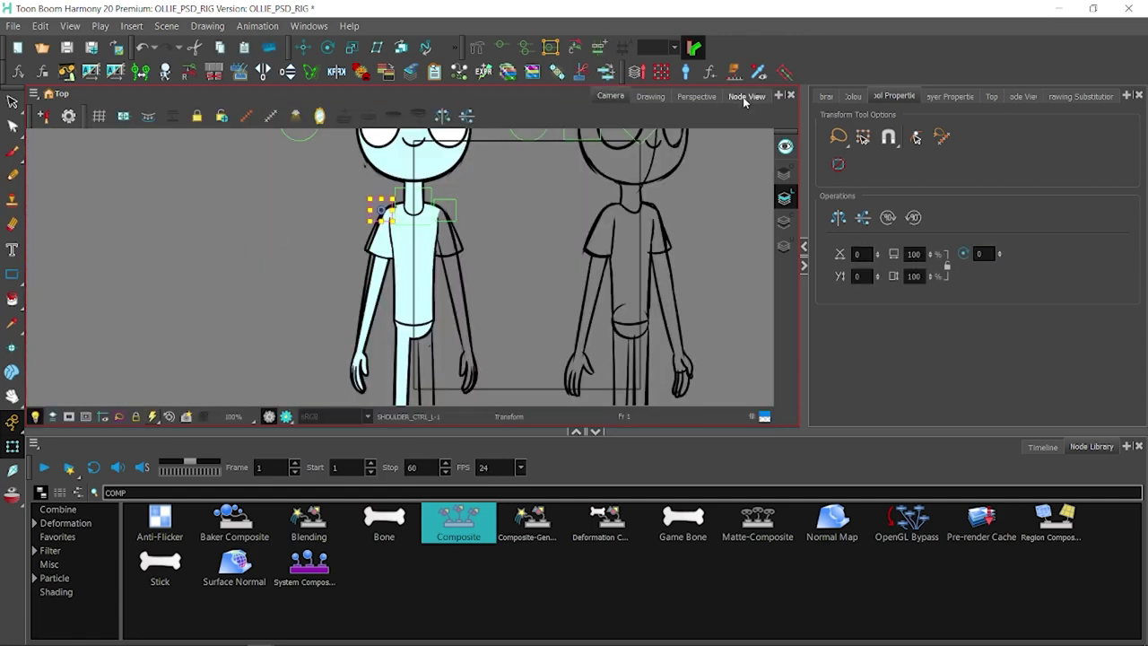
- Drop the IK ARM template from the Library into the Node View
mouse_move(124, 236)
left_mouse_down()
mouse_move(351, 259)
mouse_move(271, 281)
left_mouse_up()
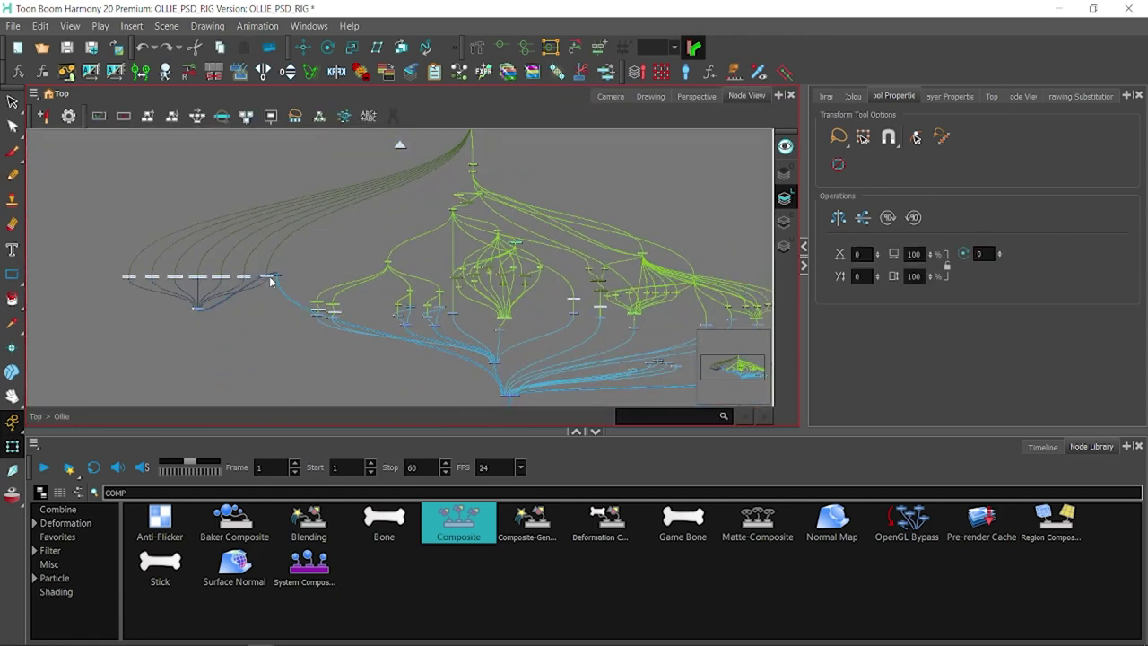
left_click(825, 96)
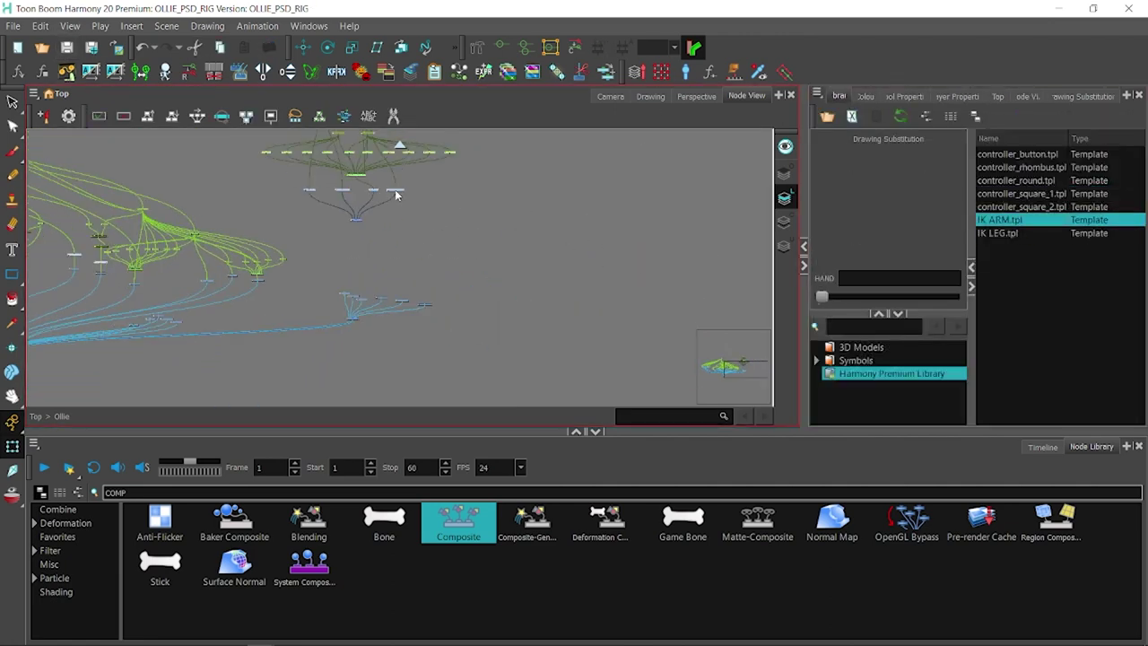
left_click_drag(396, 195, 469, 282)
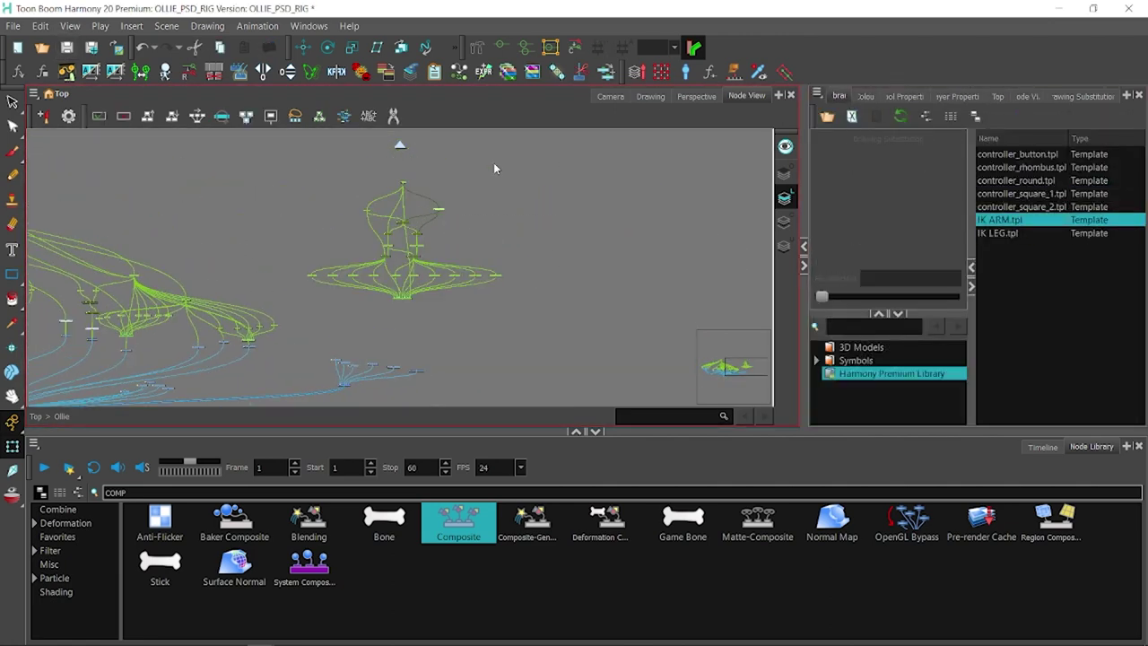
scroll(262, 224, "up", 2)
scroll(262, 224, "up", 2)
scroll(262, 224, "up", 2)
- Rename the template's top peg and wire the composite and arm_shirt into the arm chain
left_click_drag(144, 356, 665, 153)
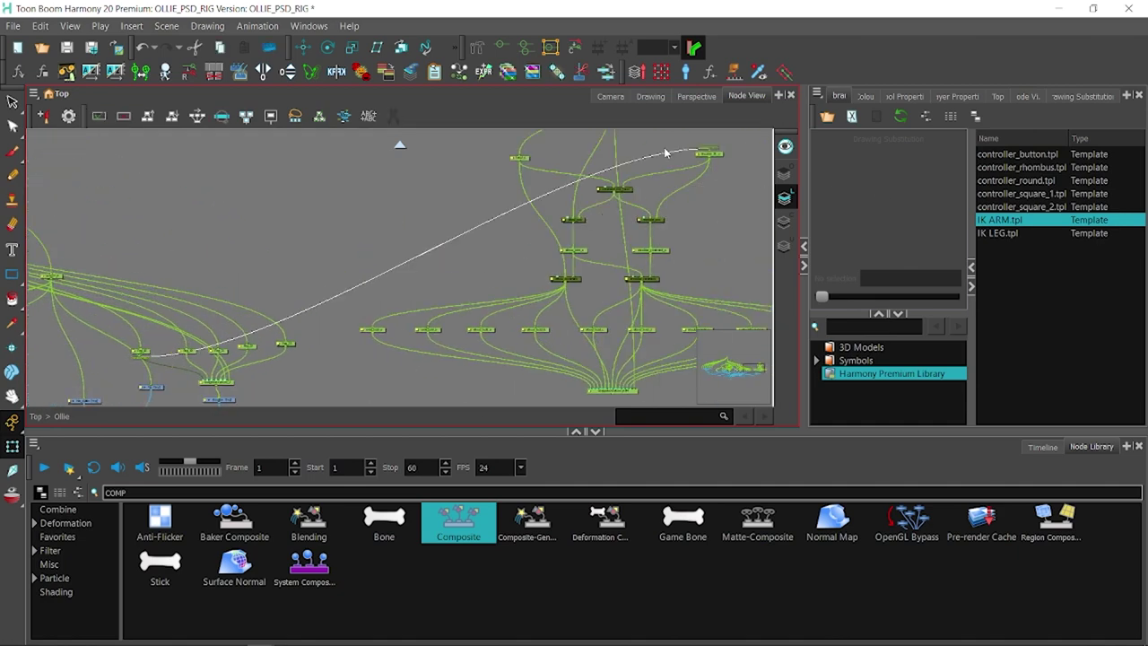
double_click(455, 188)
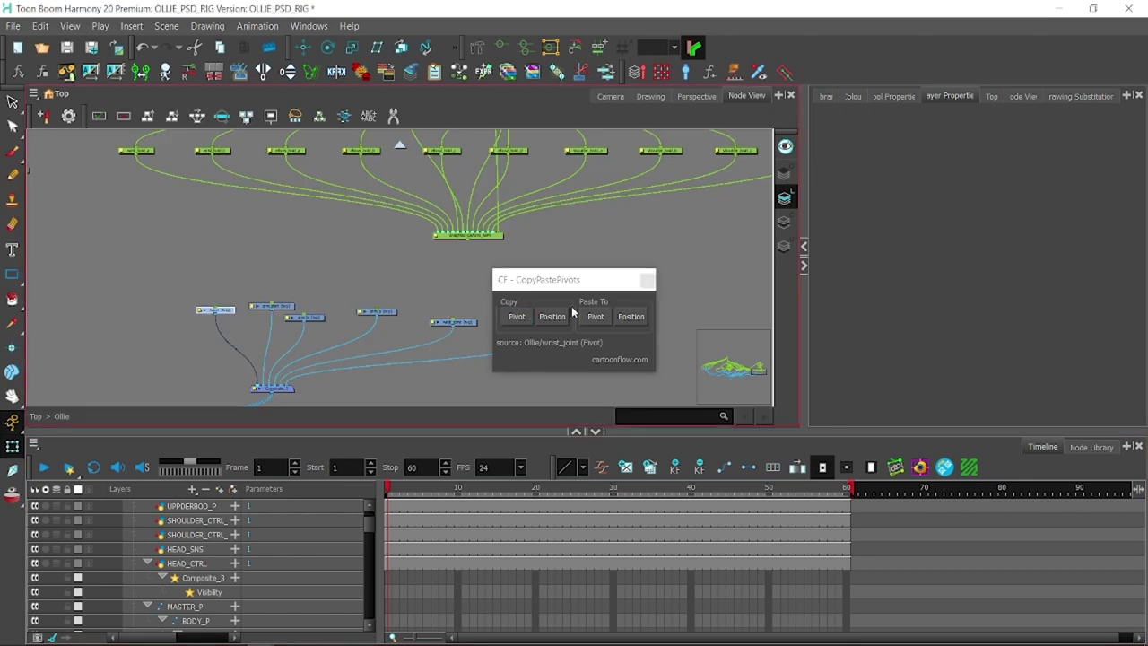
left_click(744, 97)
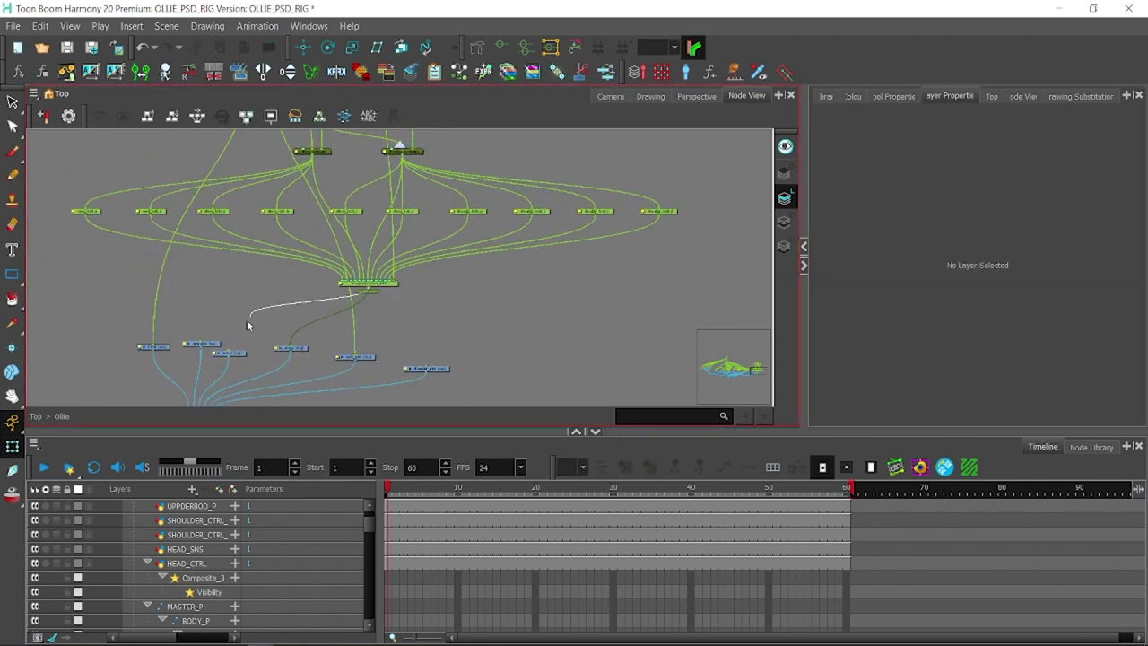
left_click_drag(248, 325, 400, 281)
left_click(353, 251)
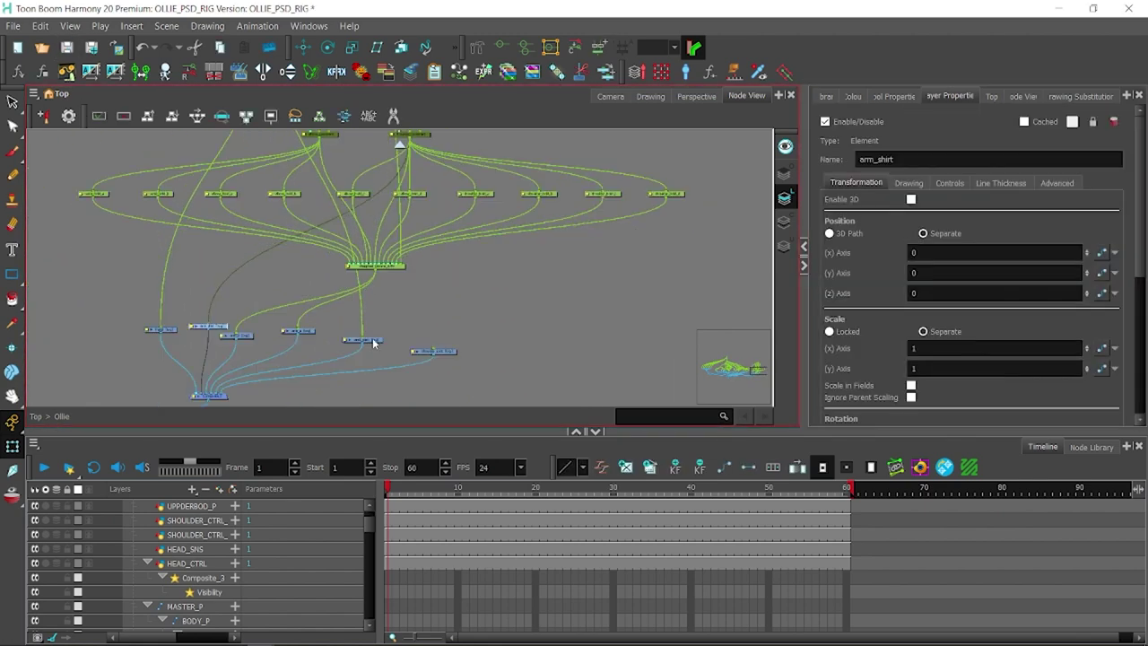
left_click_drag(431, 212, 413, 409)
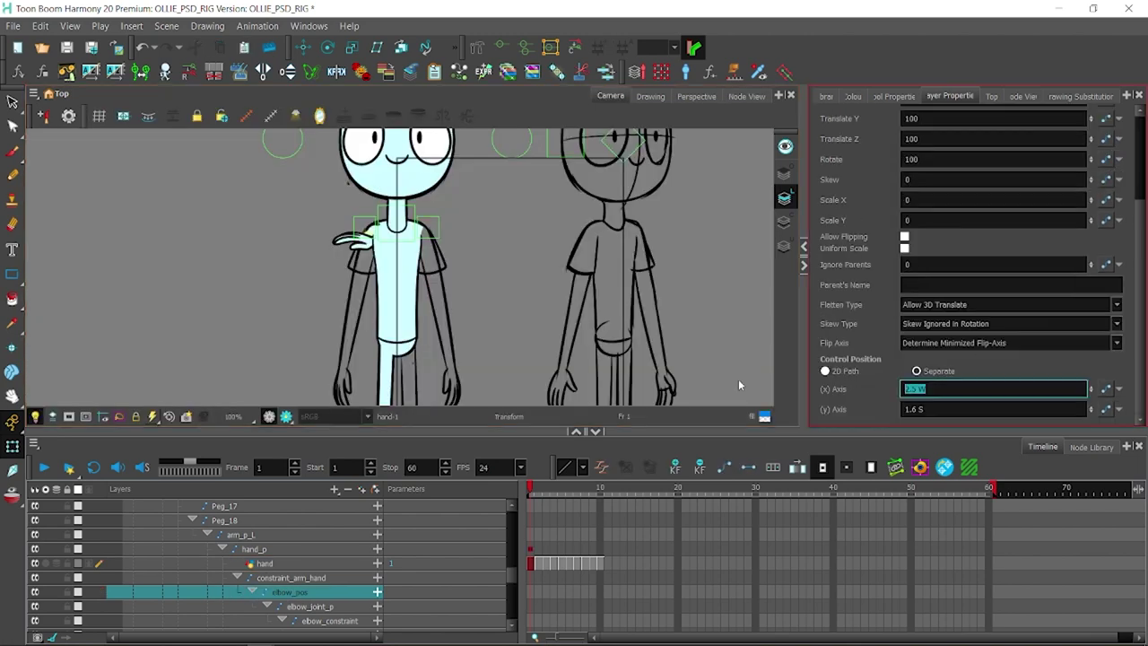
- Set elbow_pos Control Position (x) Axis to 300 and select the hand drawing
type("300")
left_click(1076, 414)
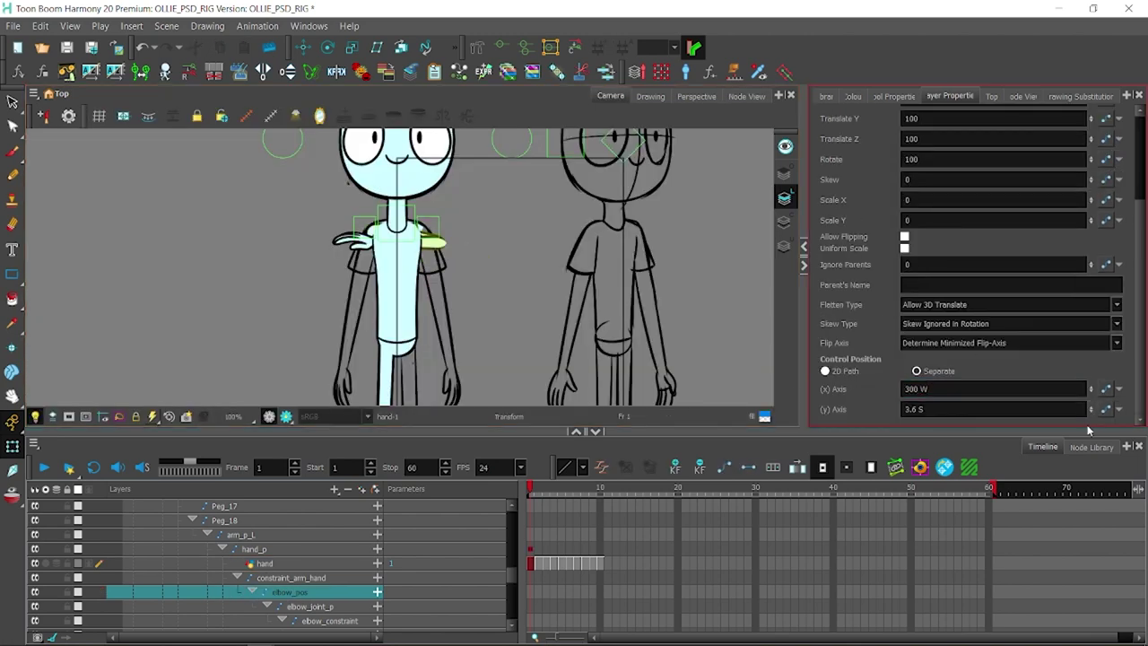
left_click(307, 358)
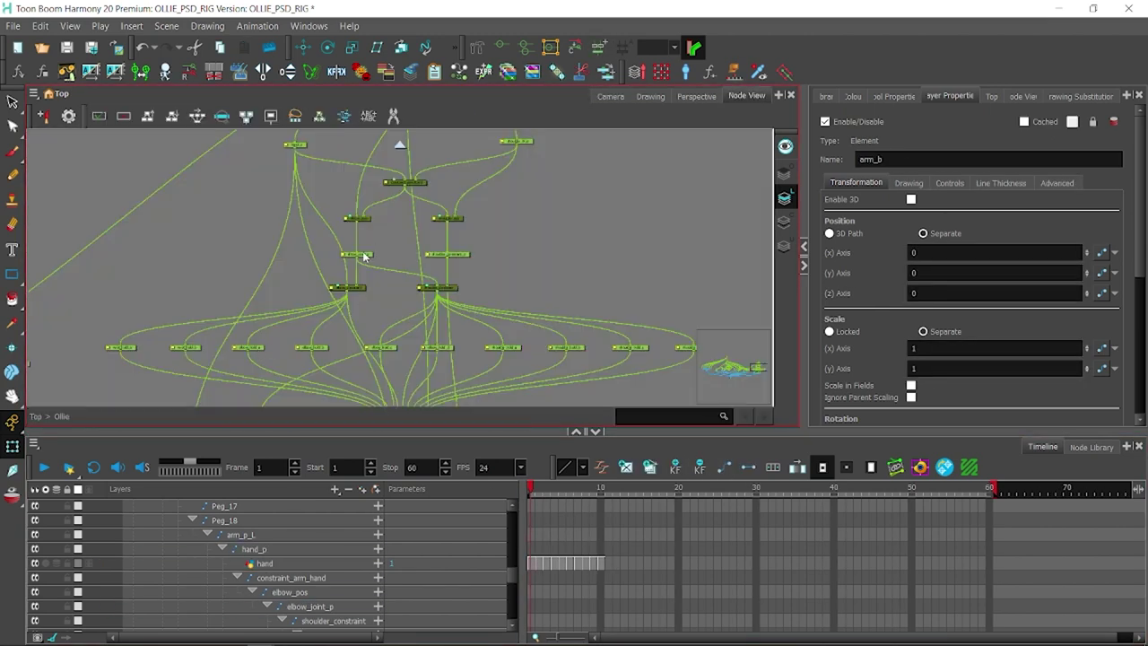
left_click(330, 48)
left_click(382, 215)
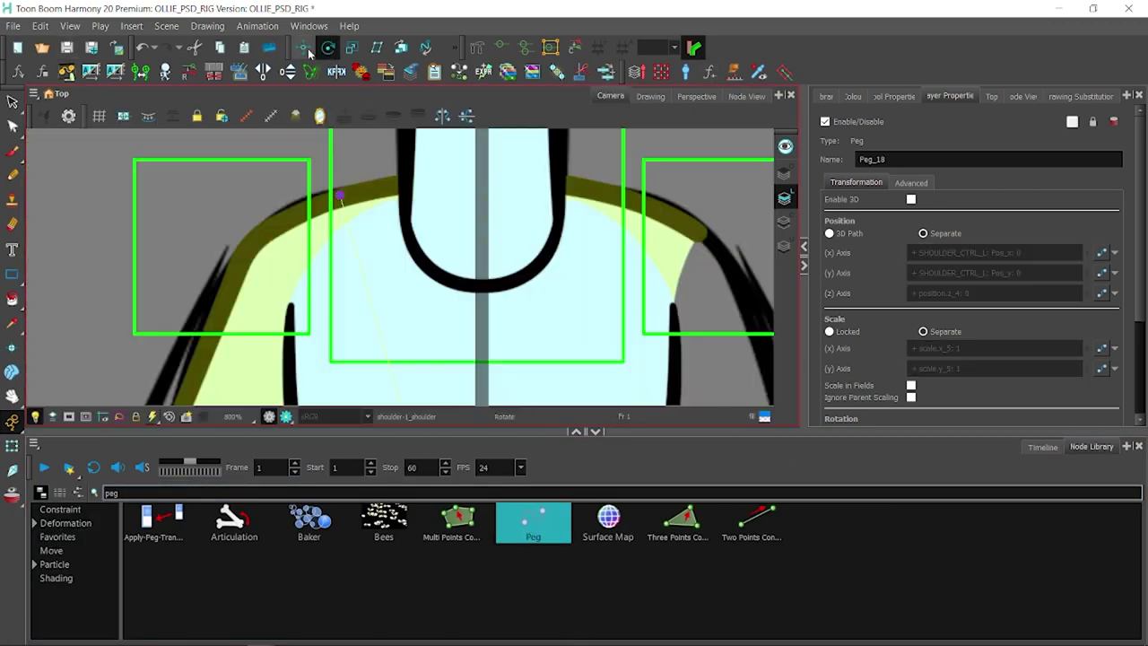
- Nudge the shoulder peg slightly down-right and select the hand's cells from frame 2
left_click(304, 48)
left_click_drag(346, 264, 350, 278)
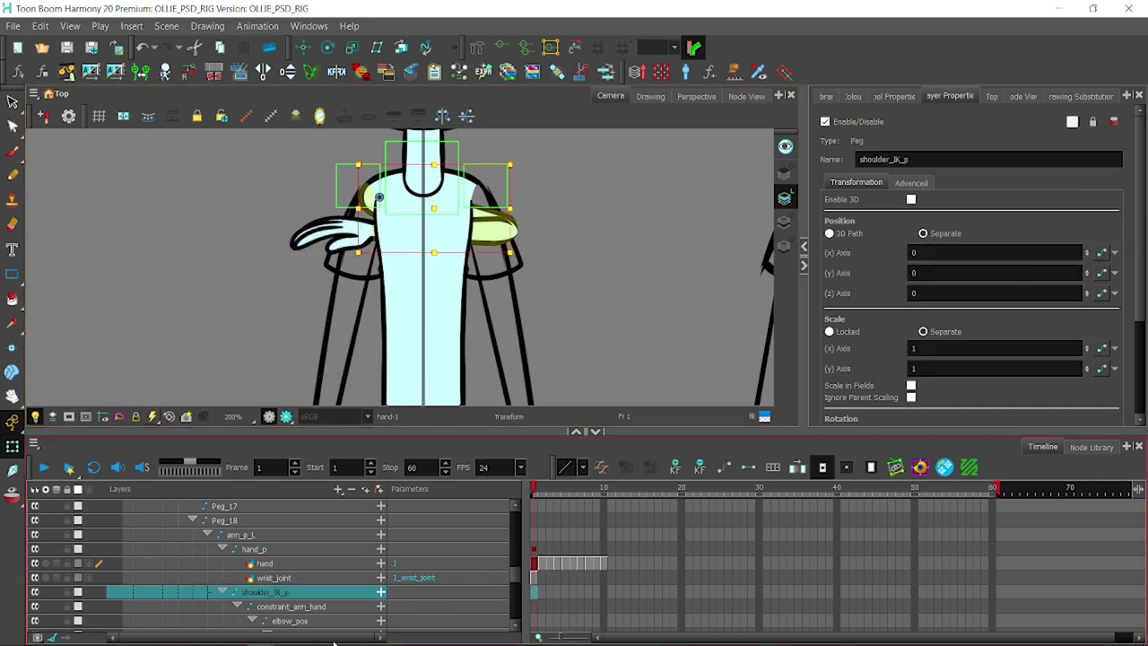
left_click_drag(542, 563, 595, 563)
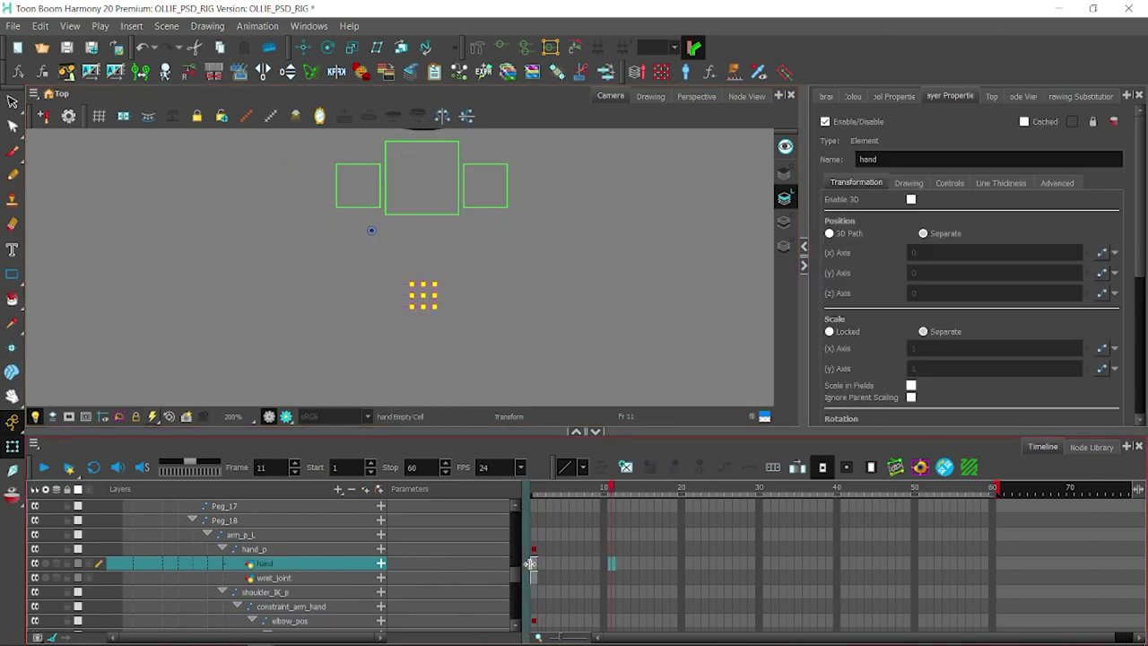
scroll(359, 564, "down", 3)
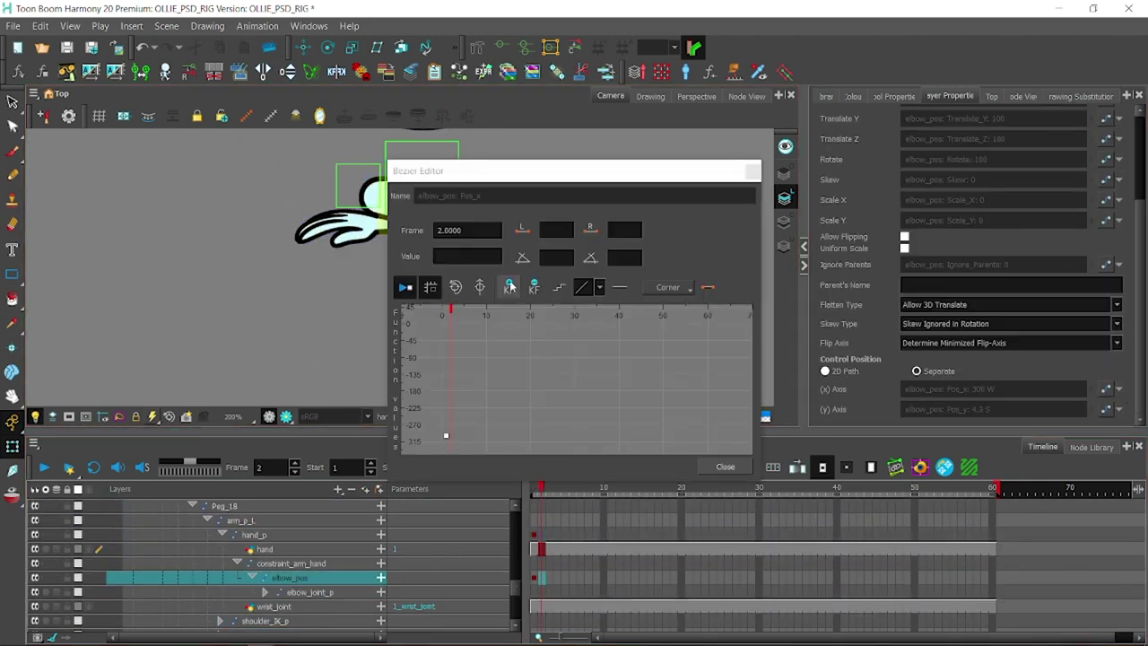
- Set elbow_pos frame-2 keys to Pos_x 300 and Pos_y -25 in the Bezier Editor
left_click(1105, 408)
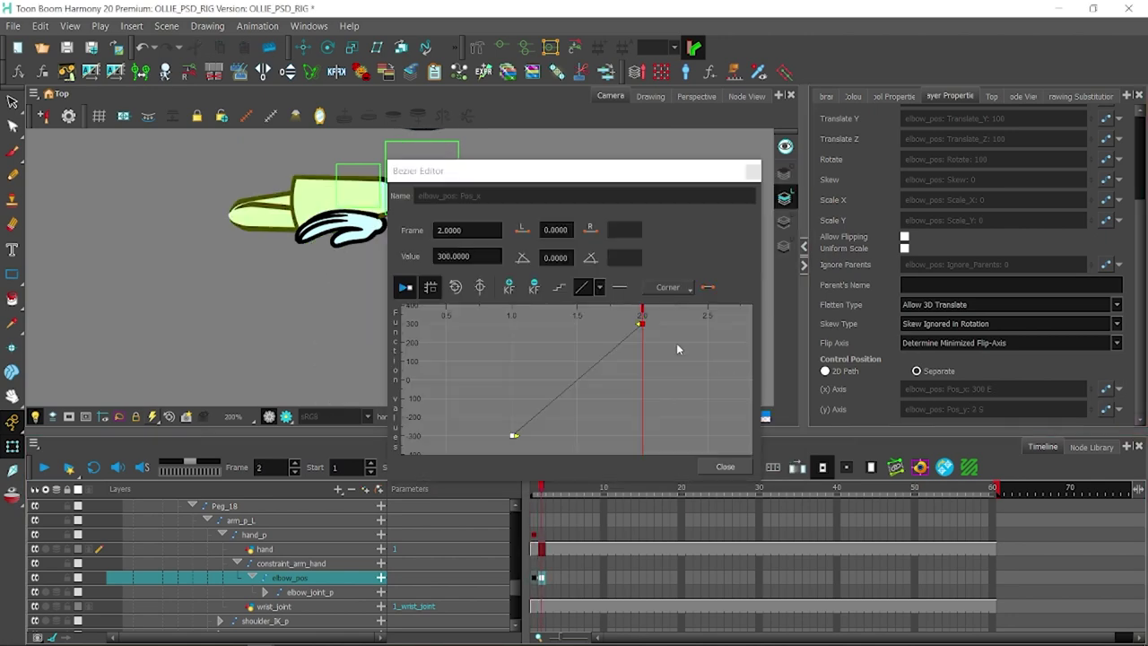
double_click(472, 257)
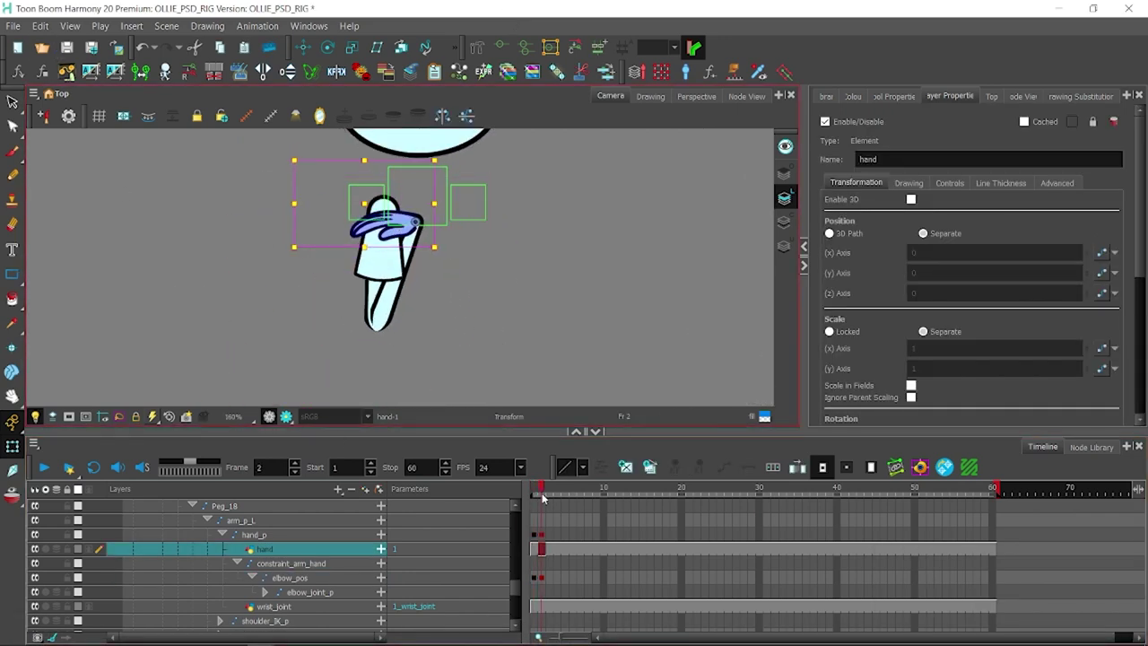
- Create the mc_ARM_SIDE_L slider at frame 1 and test it between 0 and 2.0
left_click(535, 495)
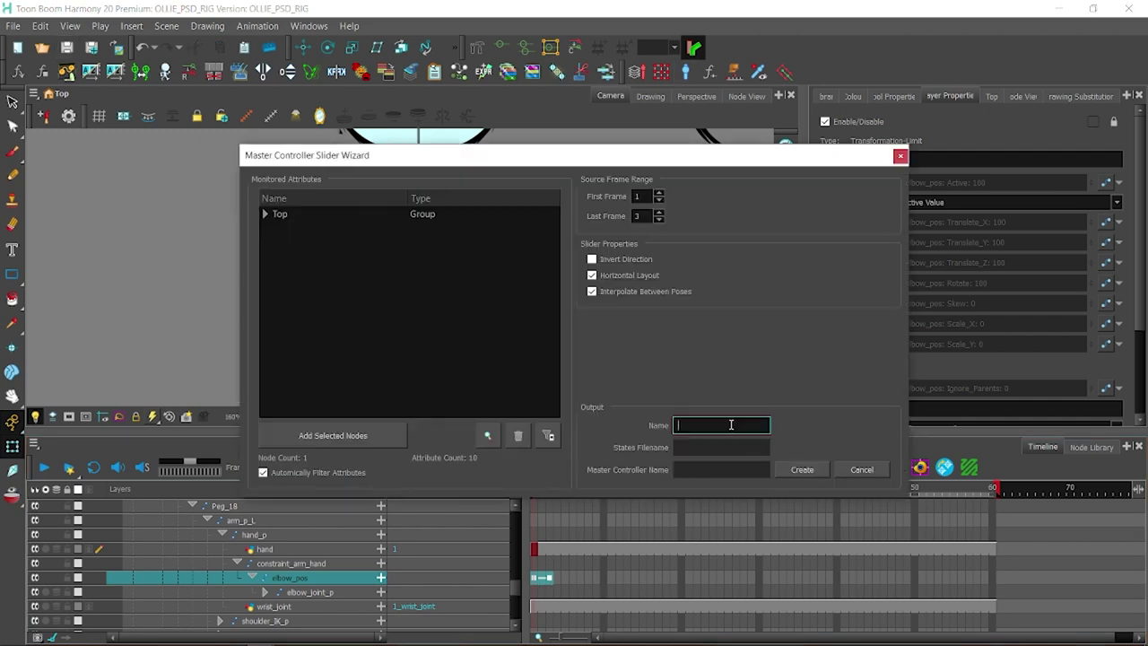
key("Return")
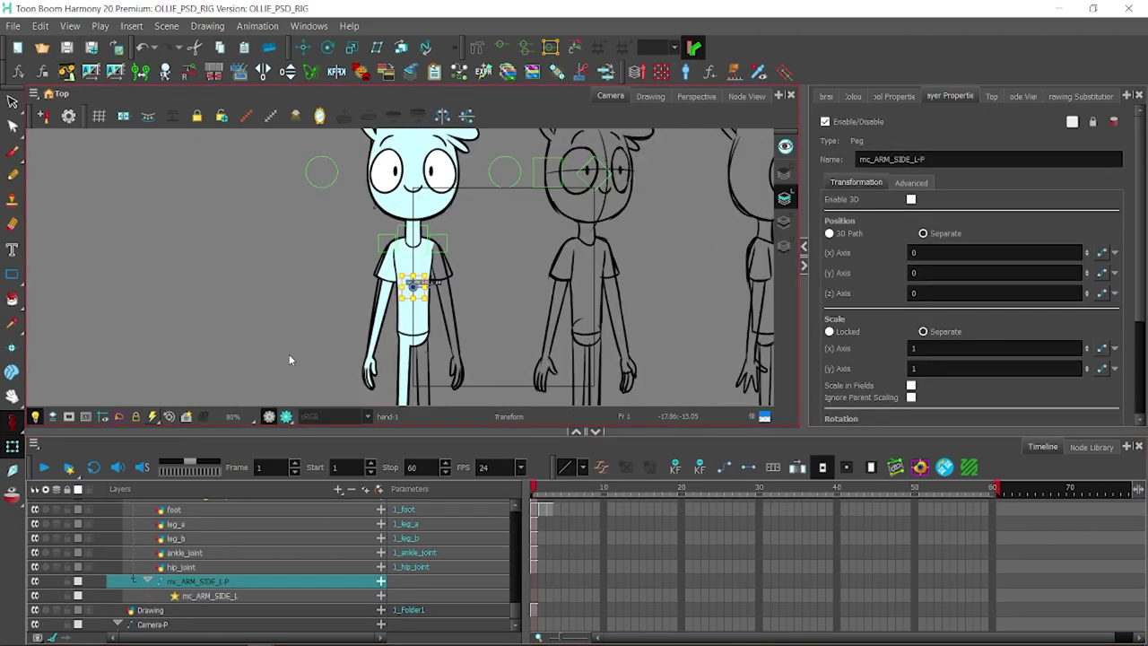
scroll(330, 281, "up", 2)
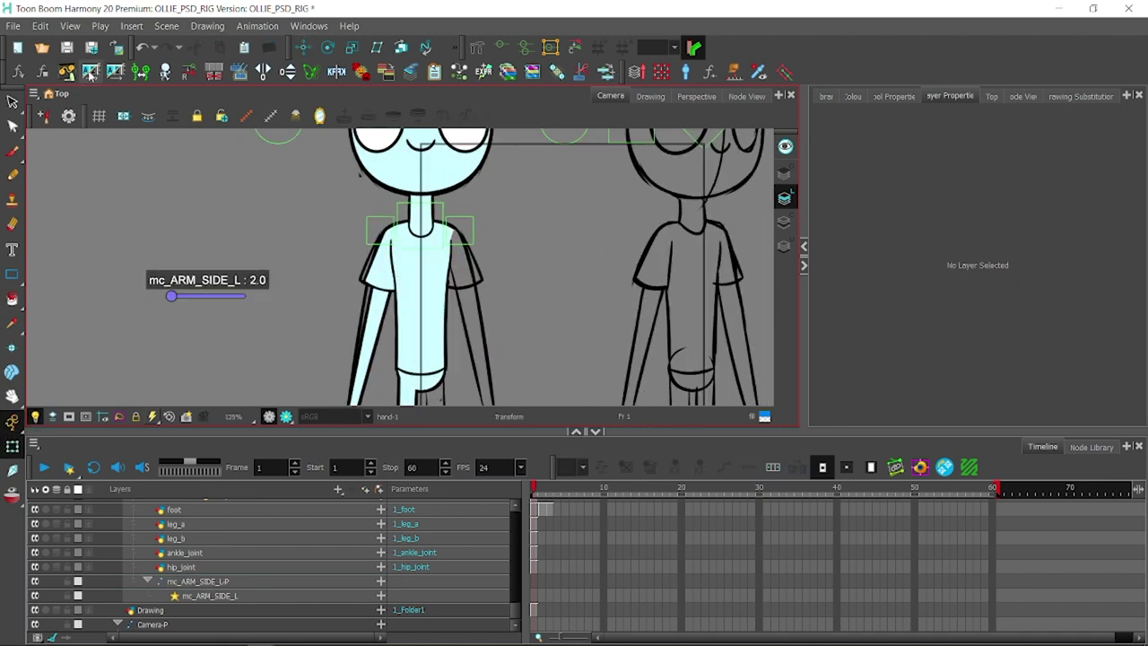
mouse_move(282, 263)
left_mouse_down()
mouse_move(220, 262)
mouse_move(283, 263)
left_mouse_up()
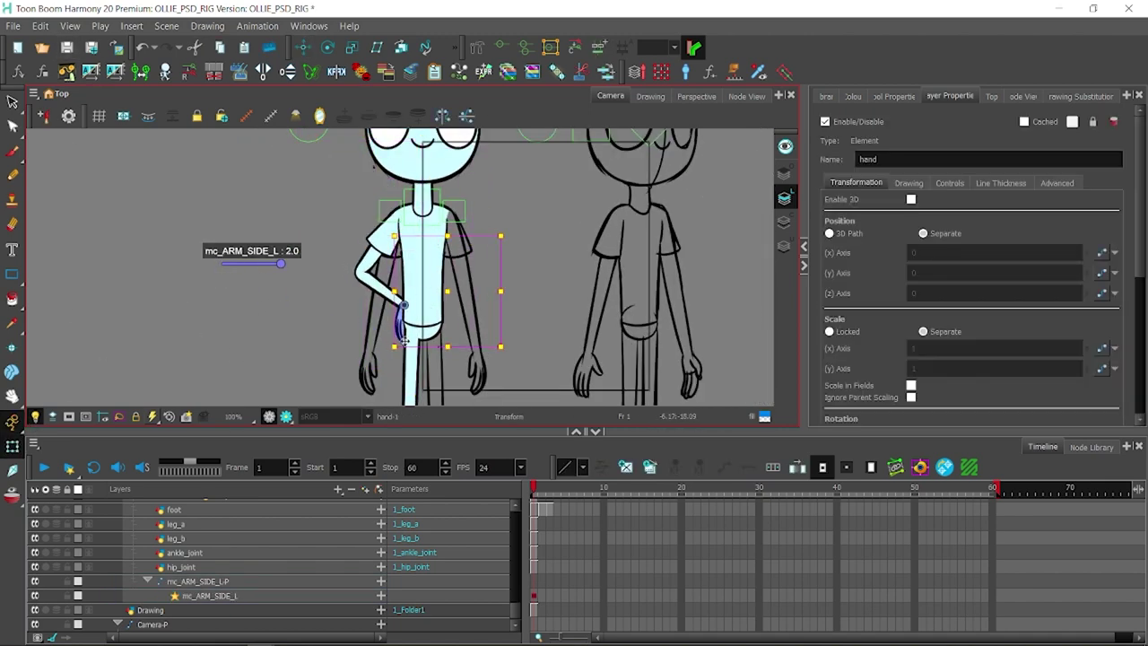
scroll(253, 340, "down", 2)
scroll(246, 335, "up", 2)
left_click(376, 358)
left_click(166, 285)
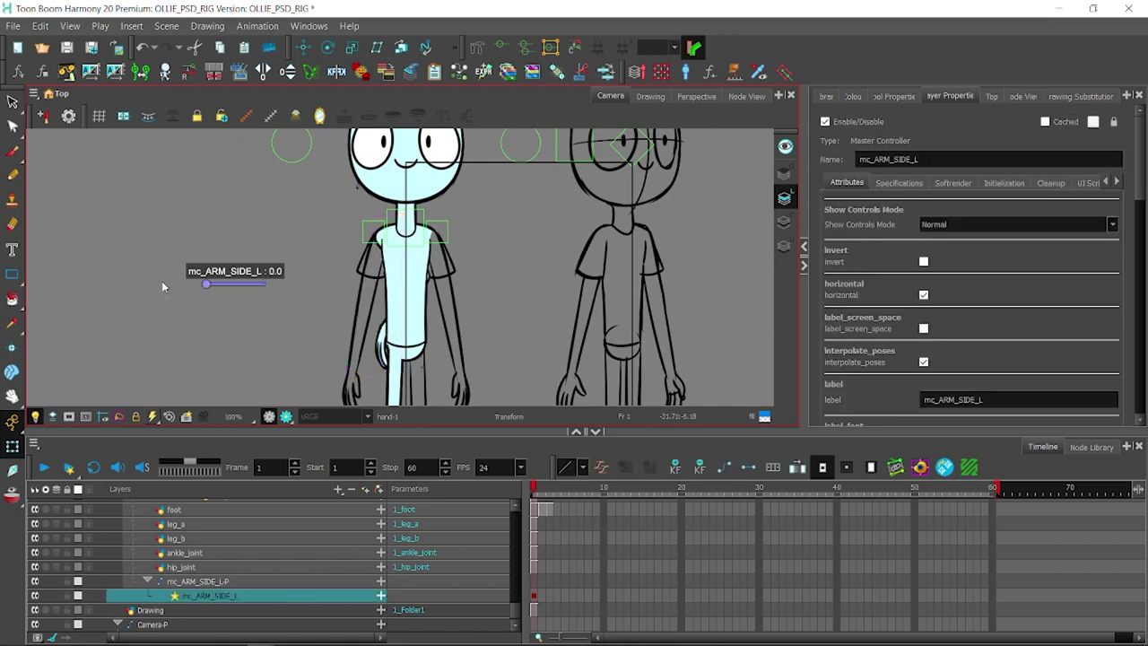
left_click(240, 342)
- Duplicate the UPPERBOD_P layer to make the ARM_CTRL_L controller
left_click(380, 378)
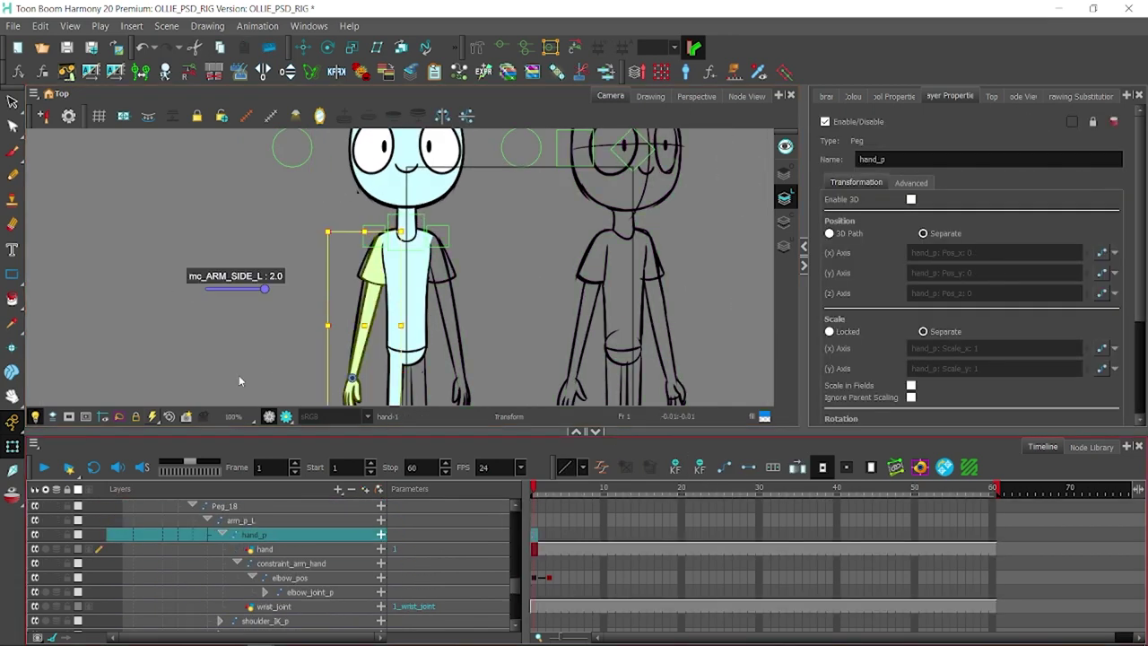
scroll(238, 375, "up", 1)
left_click(456, 248)
right_click(457, 249)
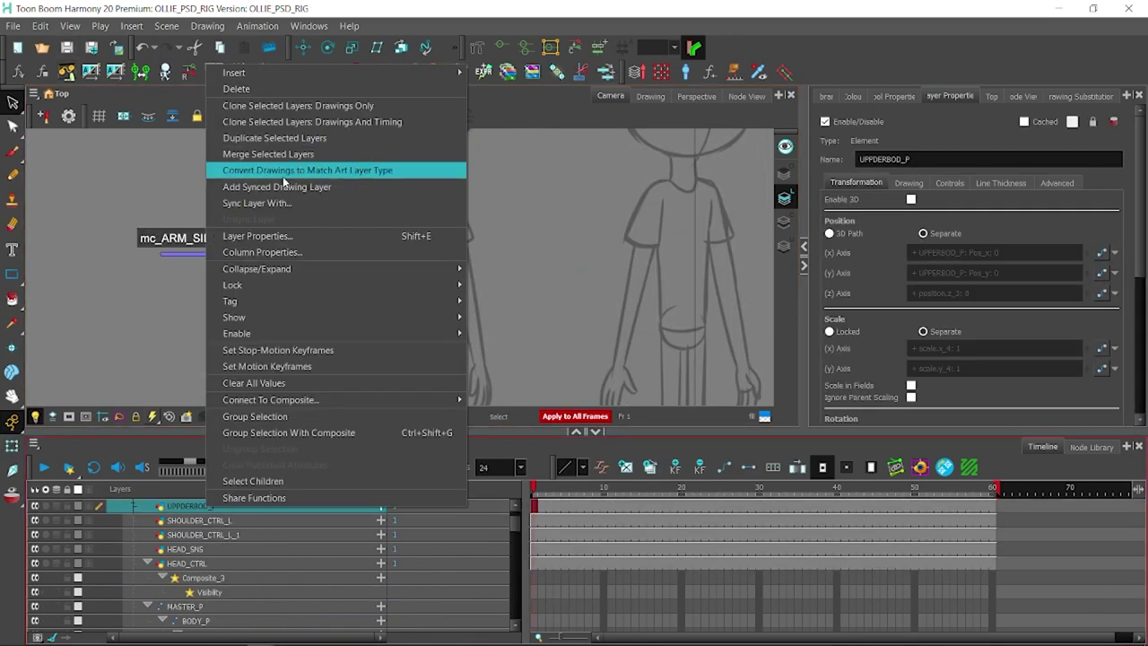
left_click(415, 170)
left_click_drag(246, 347, 440, 291)
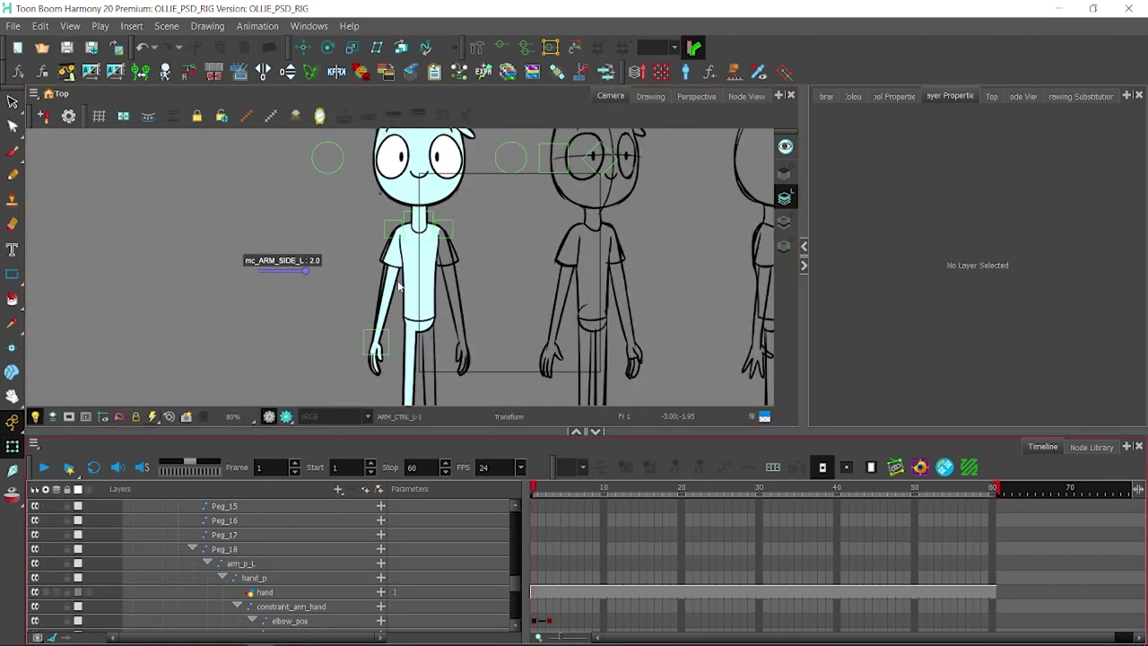
- Clear the node selection and save the Ollie scene with Ctrl+S
scroll(191, 534, "up", 2)
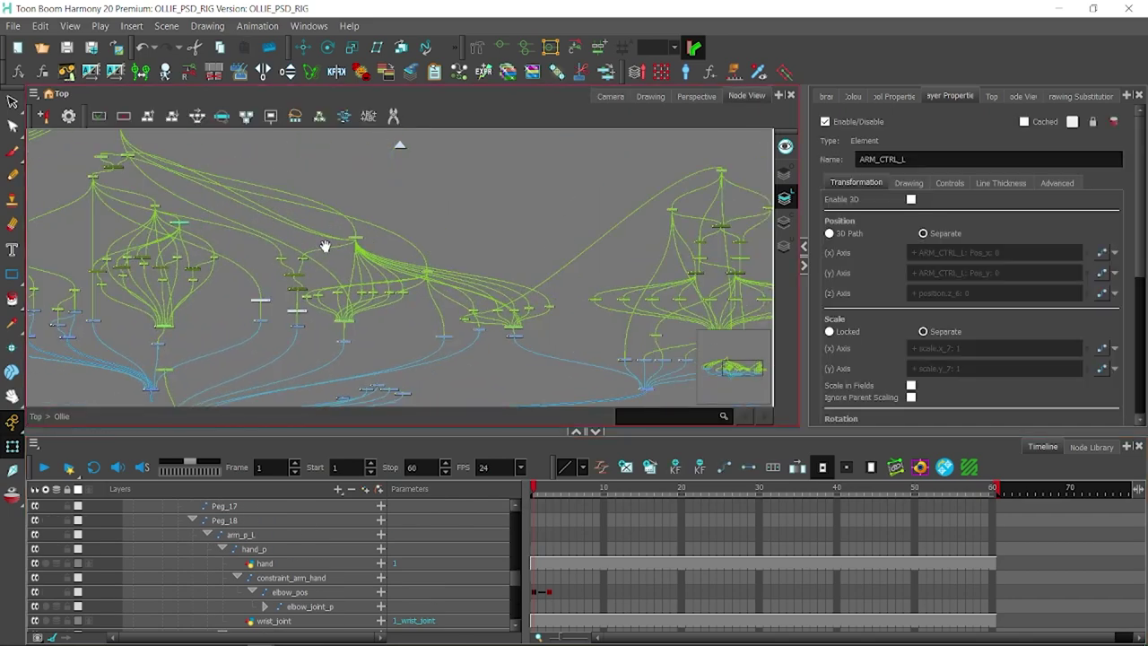
scroll(479, 250, "up", 3)
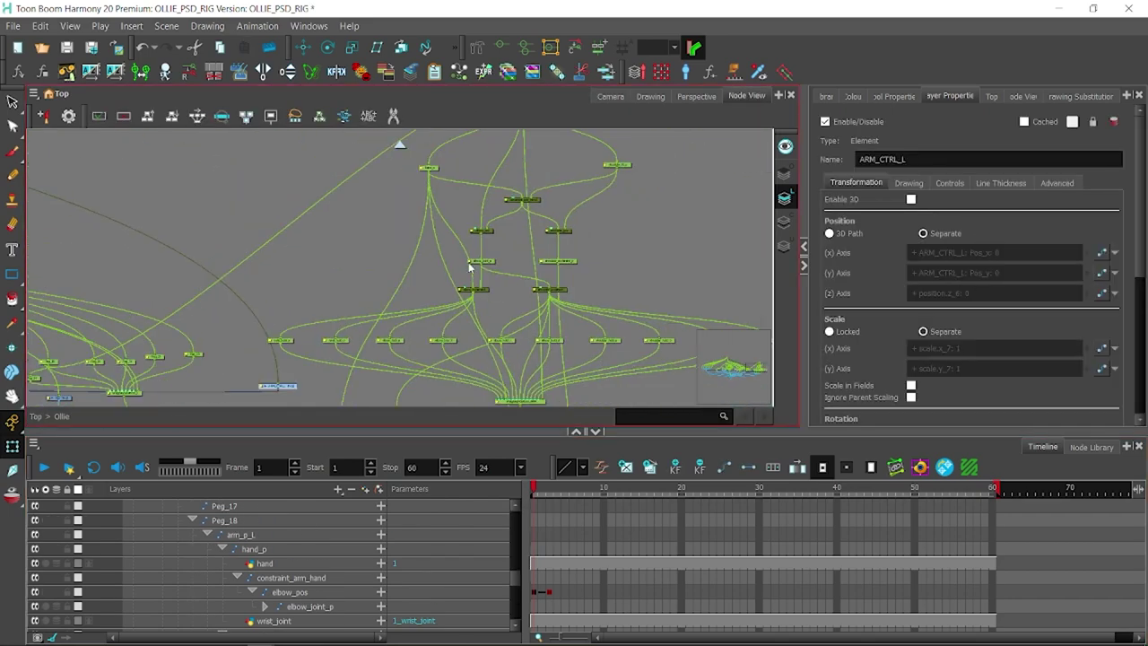
left_click(254, 275)
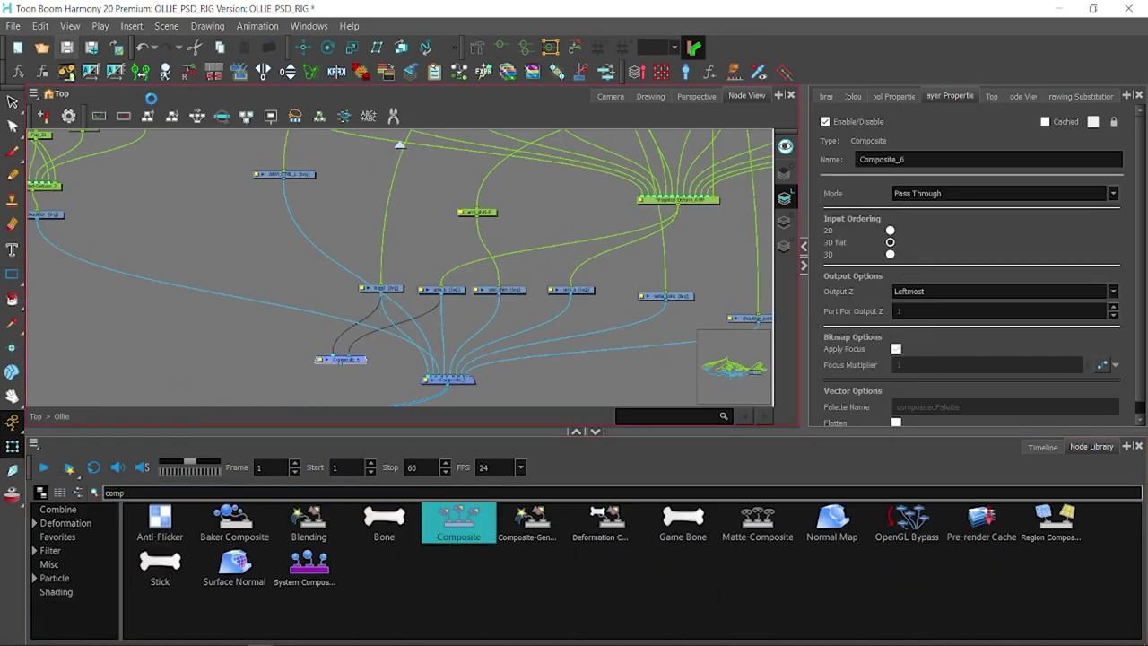
key("ctrl+s")
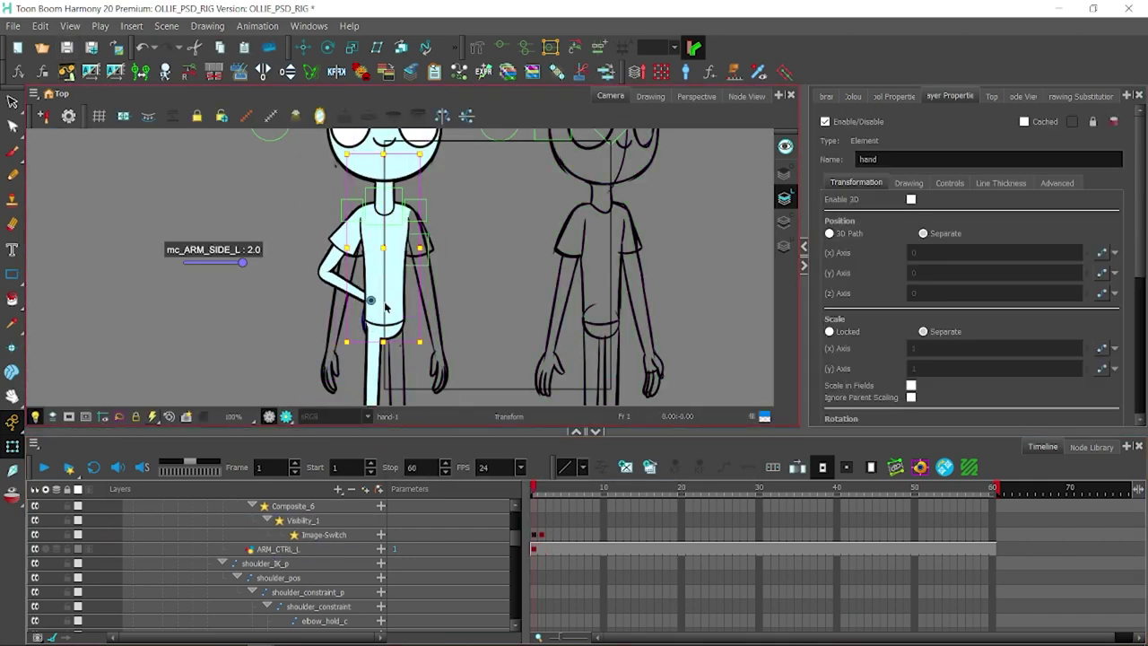
- Select ARM_CTRL_L, arm_shirt and the Image-Switch layer in the left arm network
left_click(344, 356)
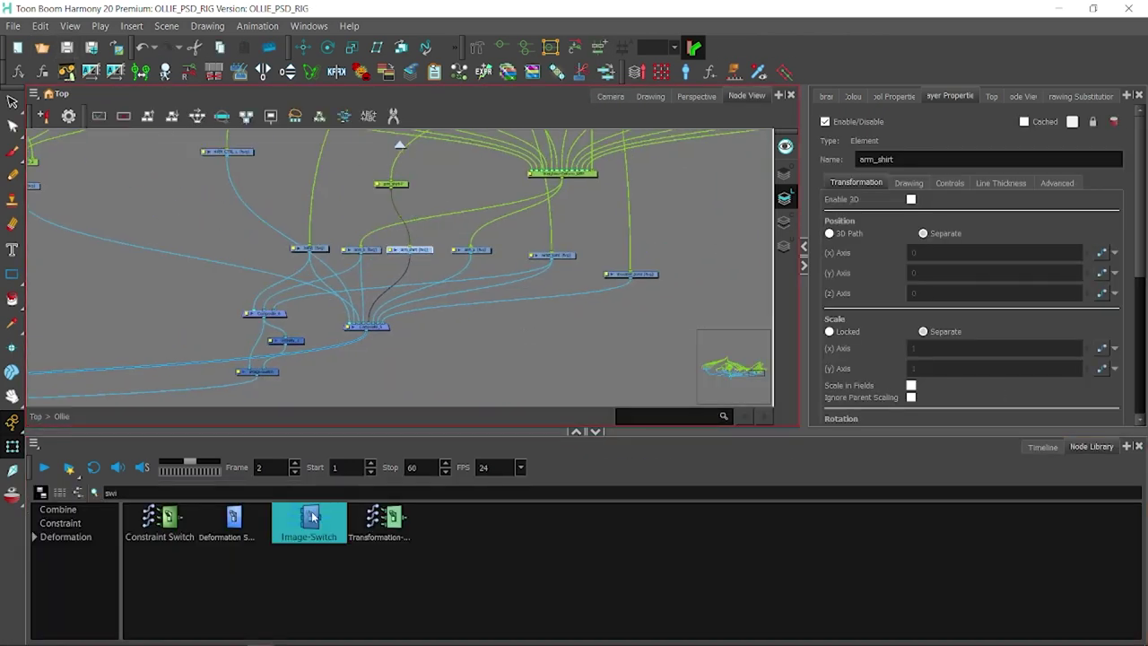
left_click(410, 250)
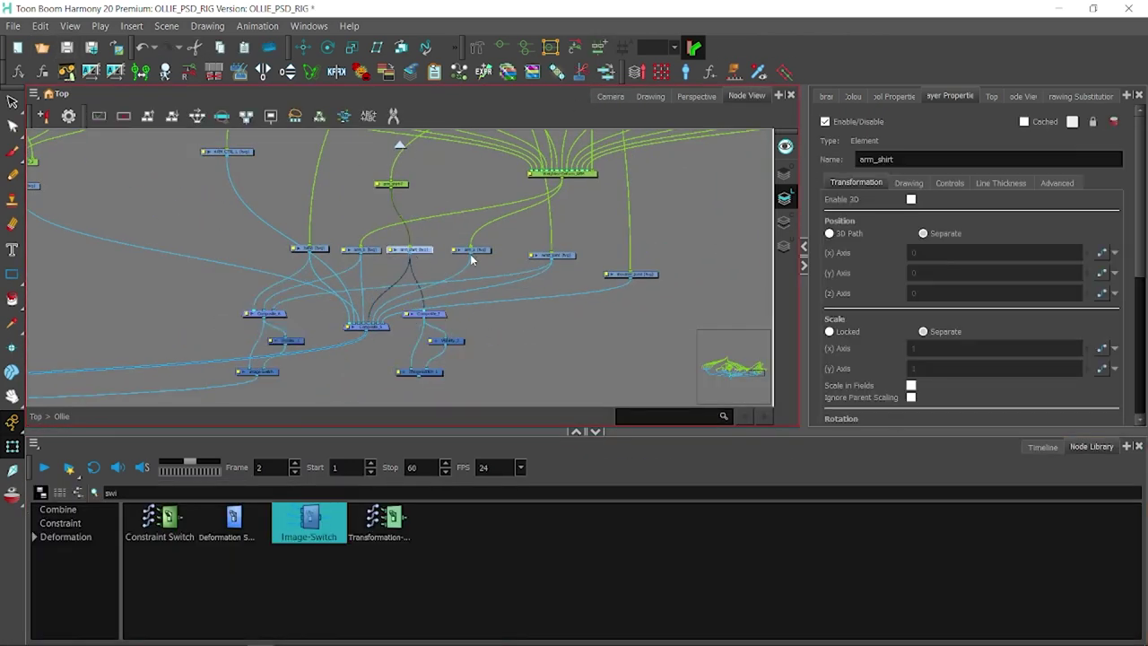
scroll(472, 194, "down", 3)
left_click(421, 261)
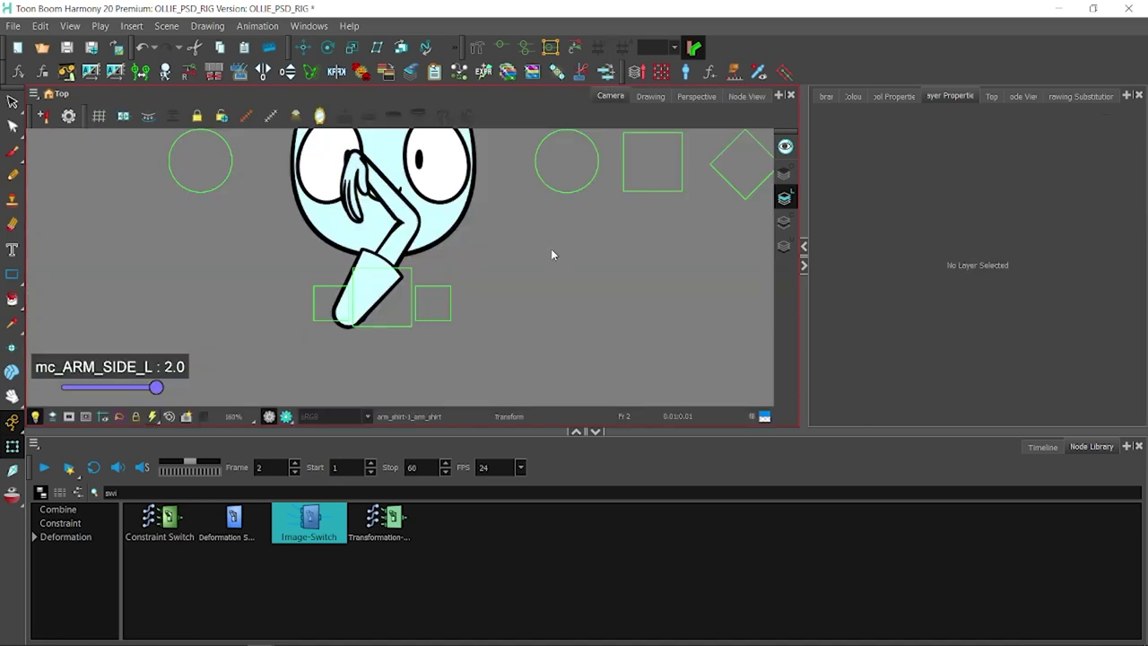
left_click(323, 535)
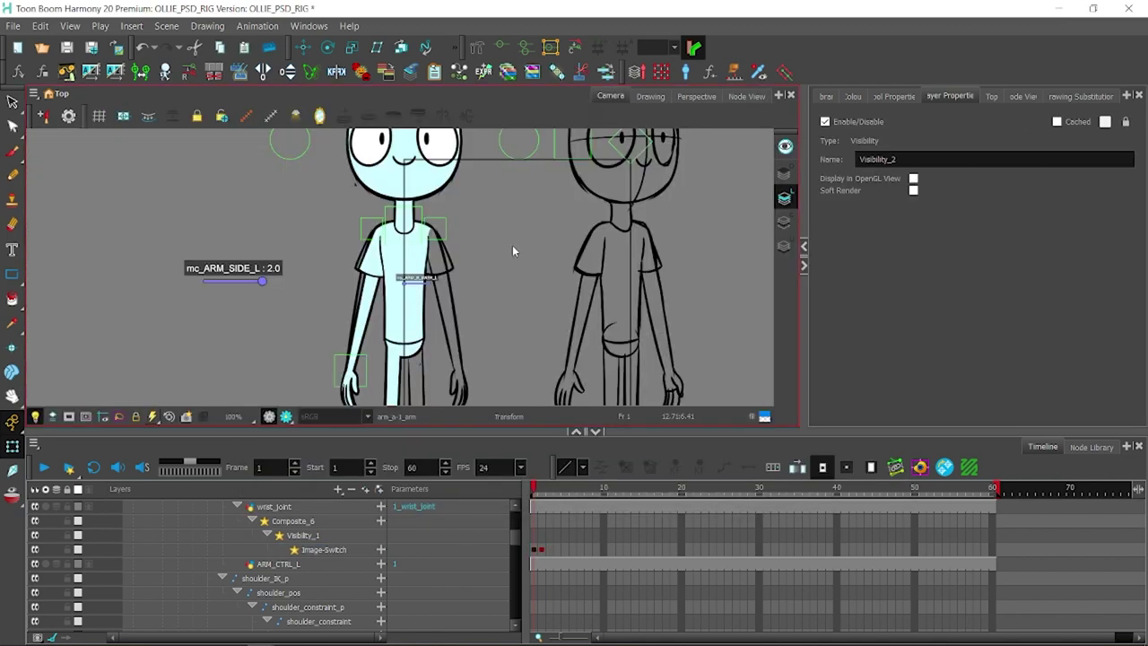
- Create the mc_ARM_A_MASK_L slider from the Image-Switch_1 layer
left_click(538, 521)
left_click(680, 424)
type("AR_")
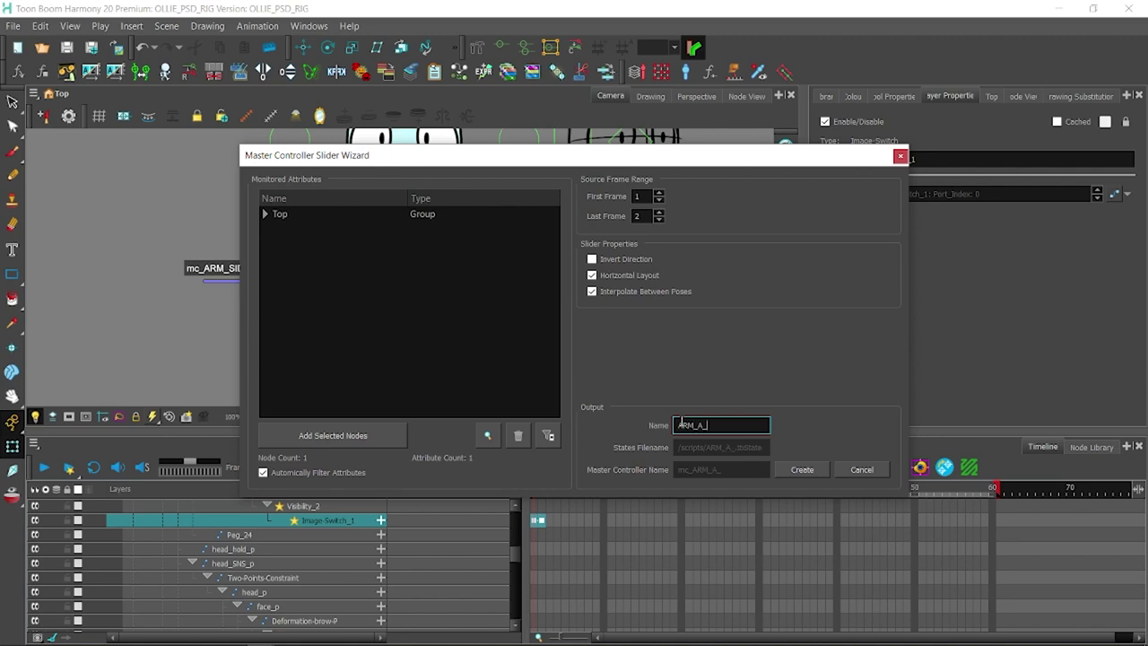
left_click(801, 469)
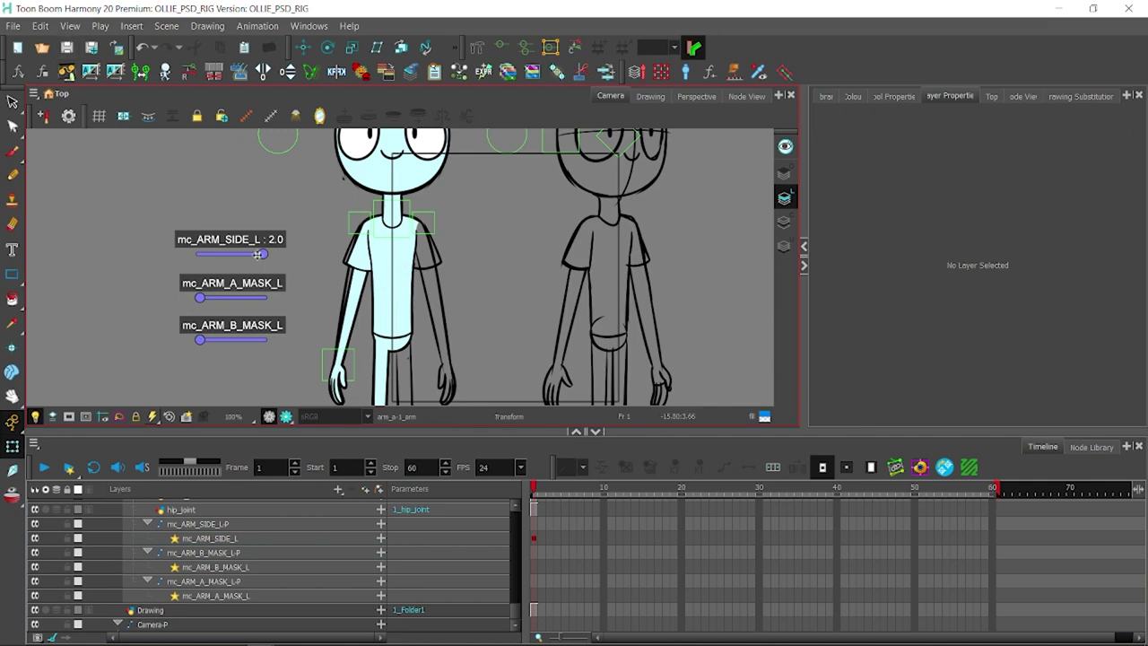
- Reset mc_ARM_A_MASK_L to 0.0, then set it to 0.6 to bend the arm
left_click(199, 300)
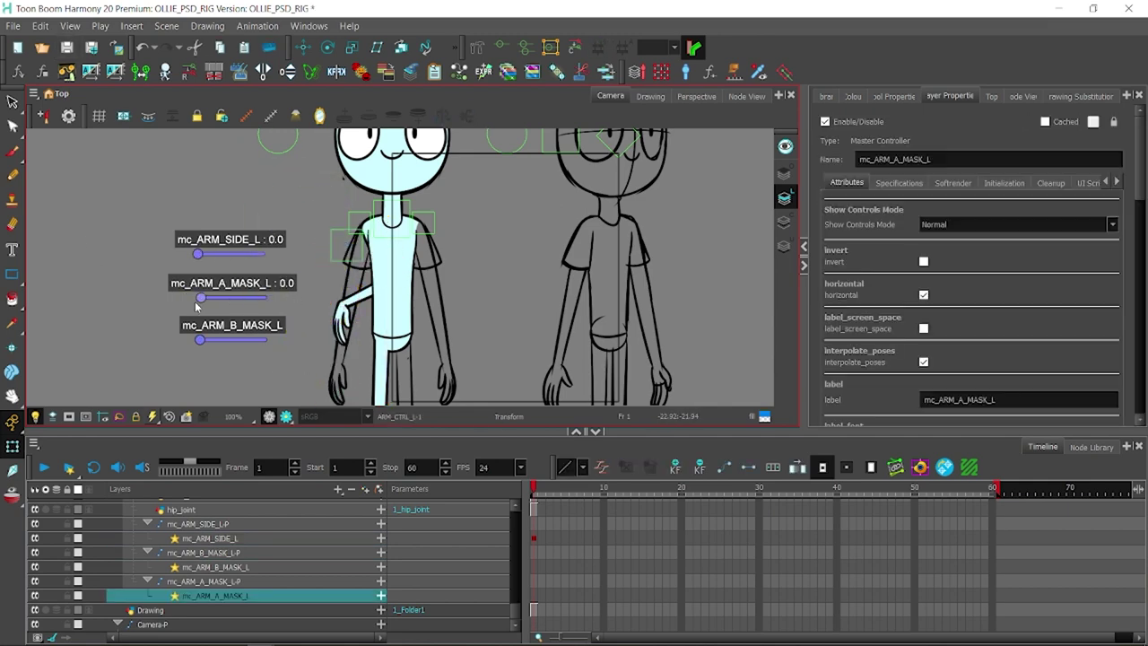
left_click(746, 96)
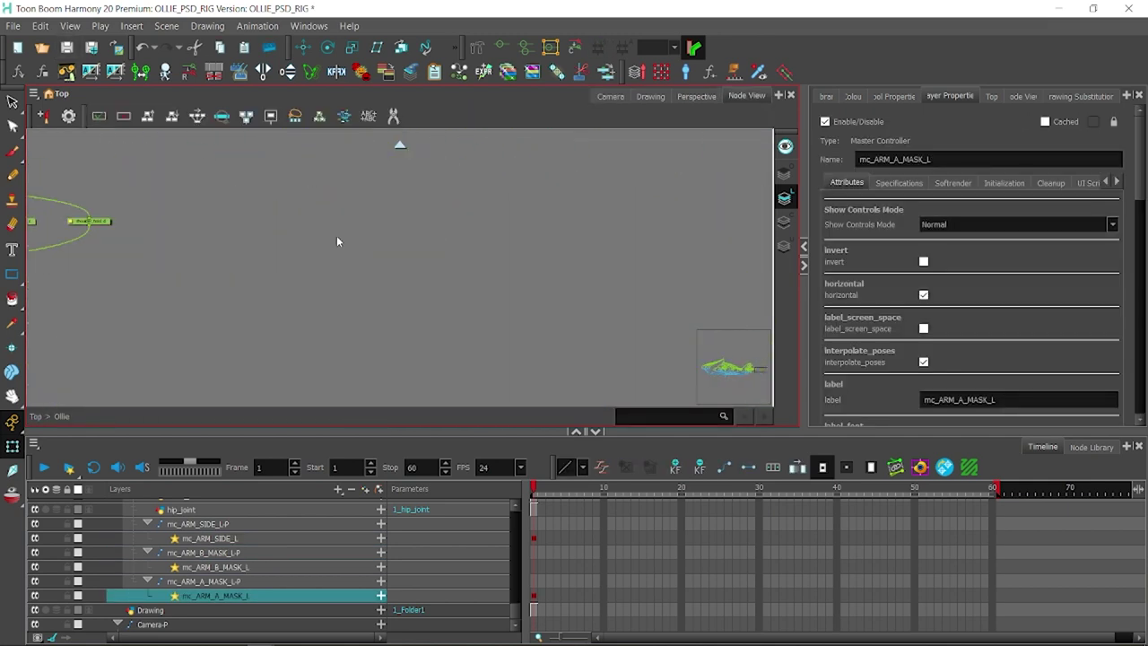
left_click(339, 236)
left_click(610, 96)
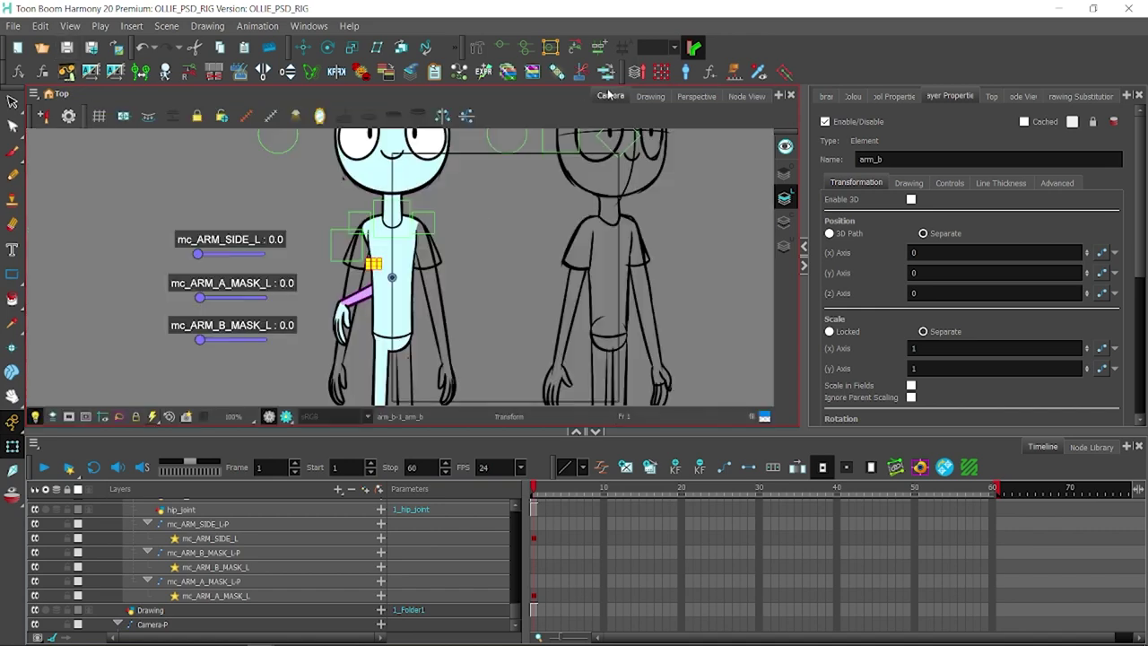
left_click(264, 297)
left_click(493, 186)
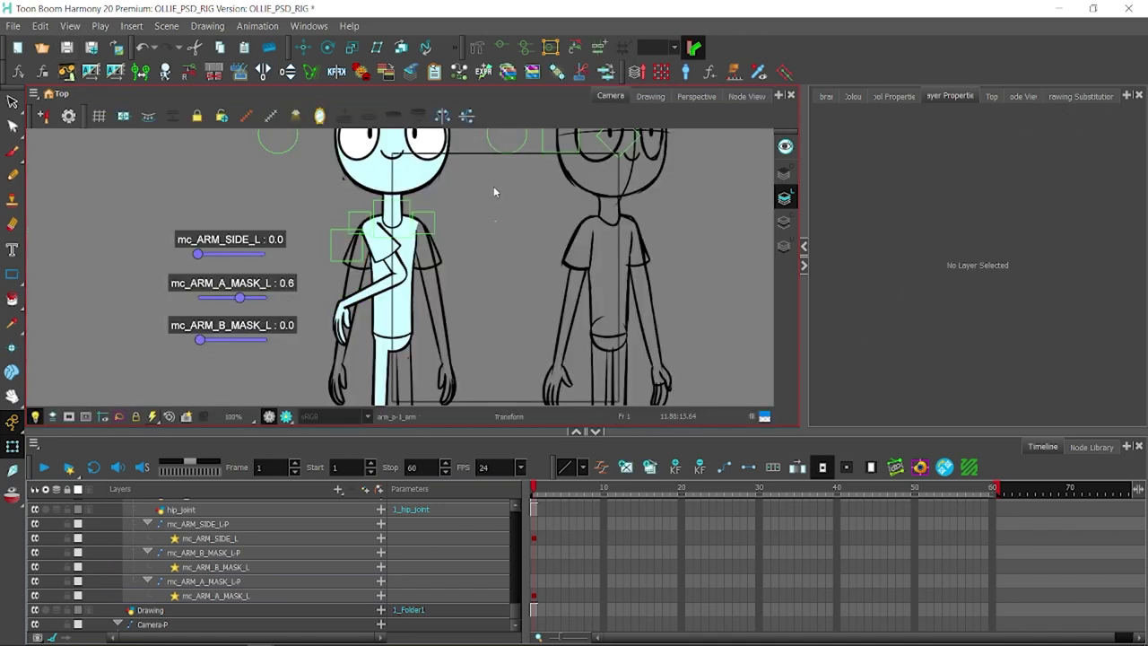
scroll(493, 186, "up", 3)
- Select arm_a and the left hand, then switch to the Transform tool
left_click(377, 287)
left_click(675, 467)
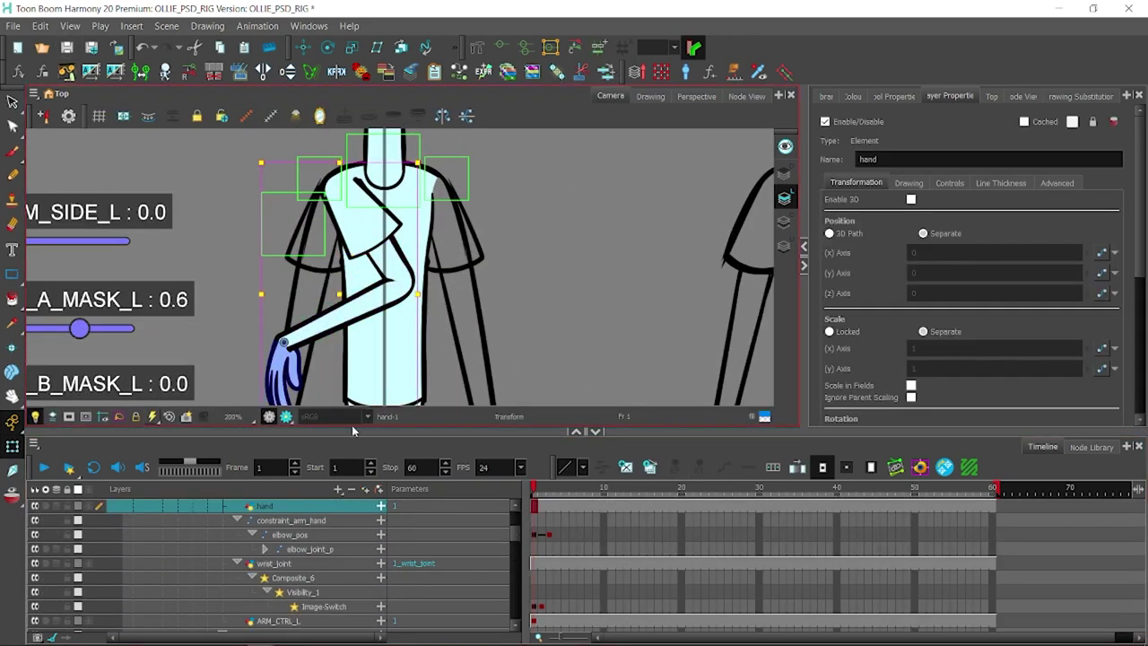
left_click(314, 305)
scroll(314, 305, "down", 1)
left_click(13, 102)
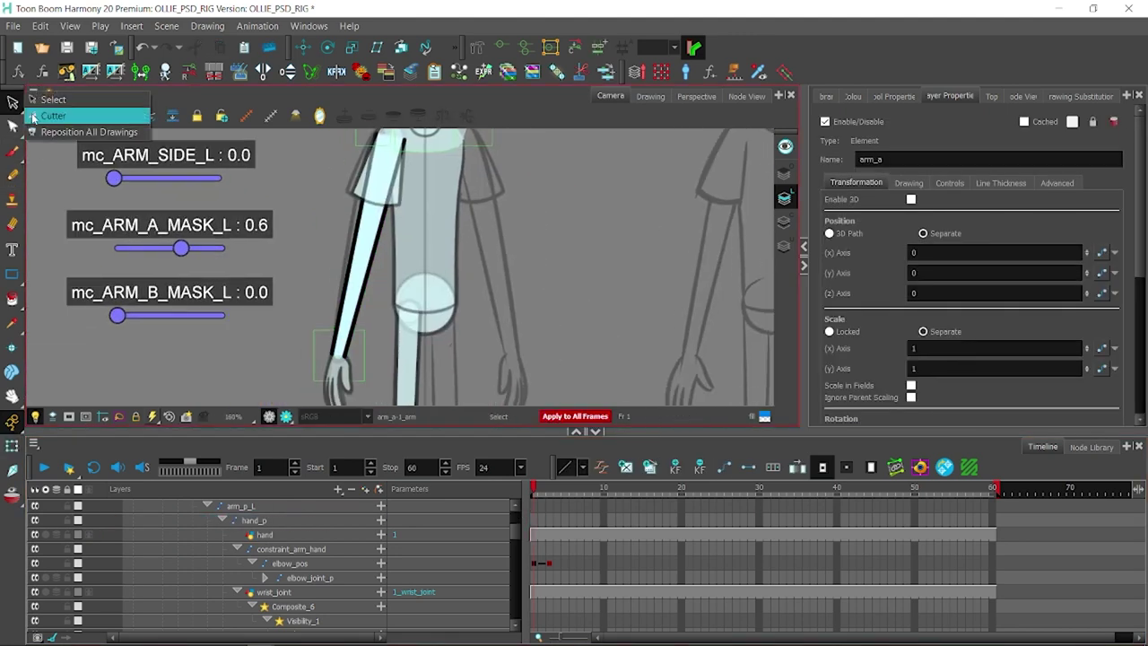
left_click(12, 446)
- Inspect the hand and arm_a with the Cutter tool, then return to transforming
left_click(329, 191)
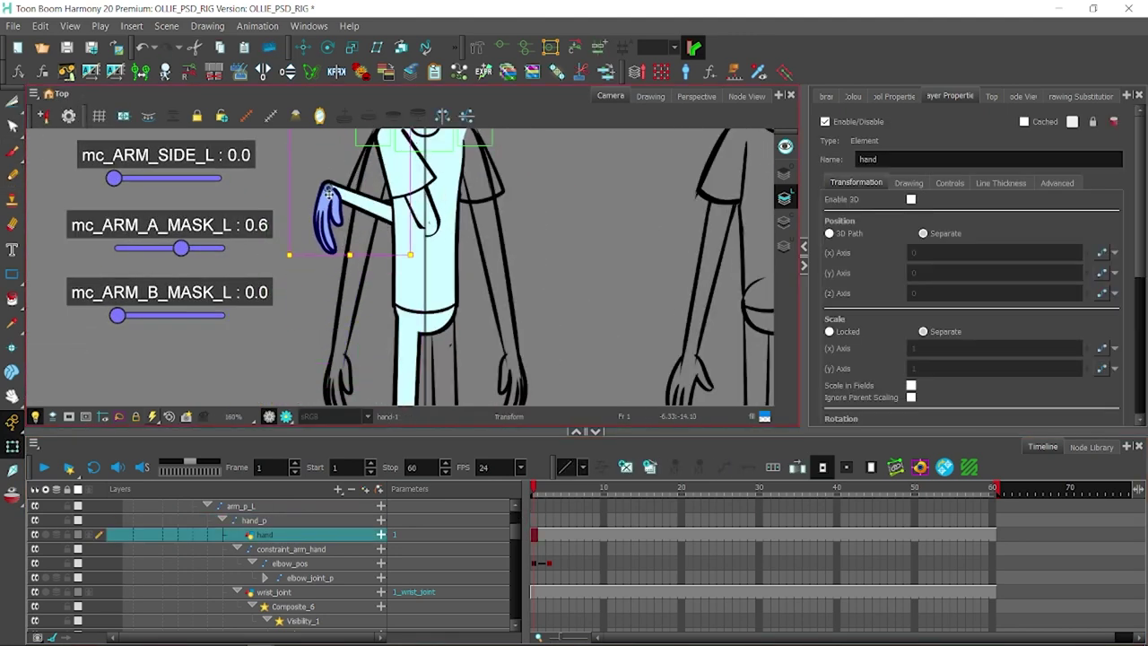
key("alt+t")
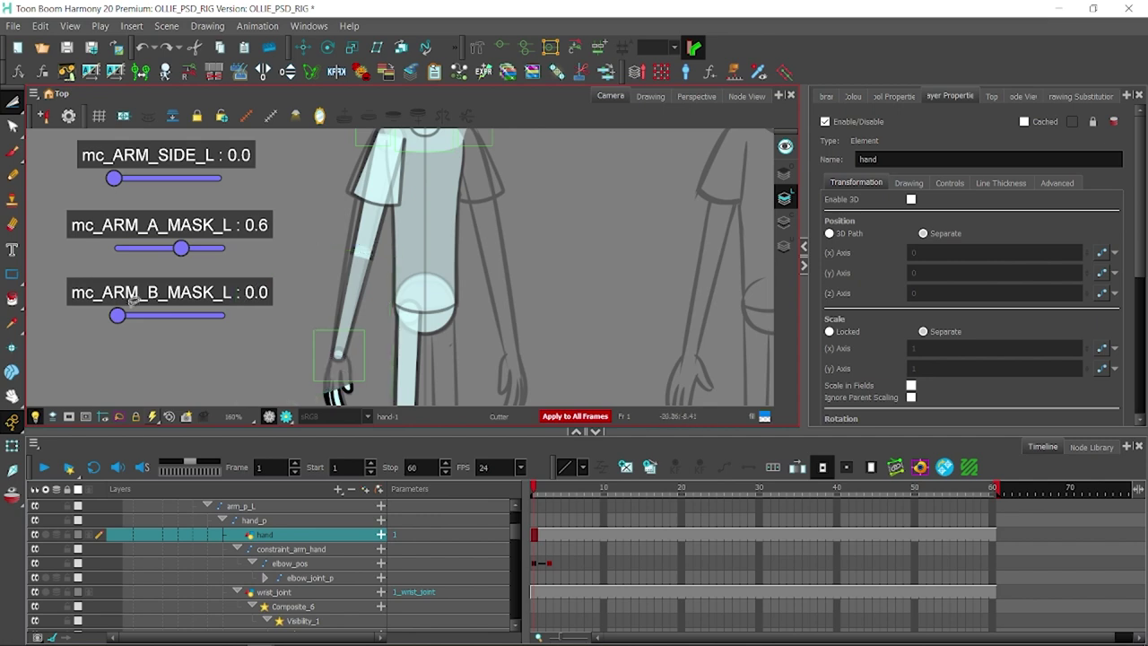
left_click(131, 302)
left_click(367, 229)
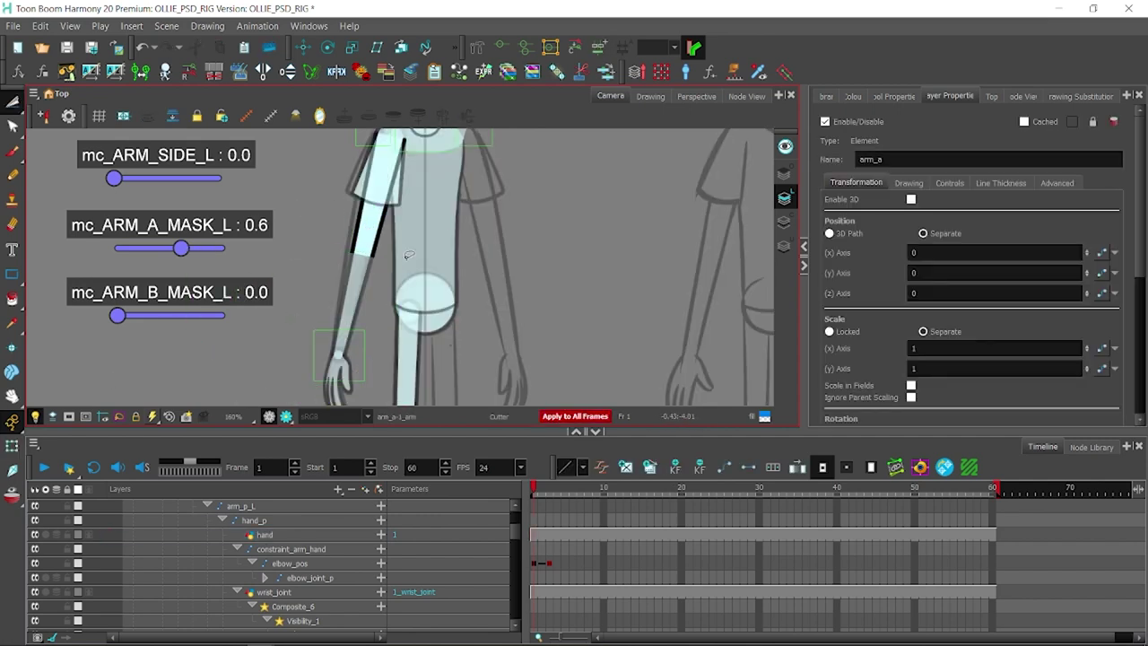
key("shift+t")
left_click(312, 301)
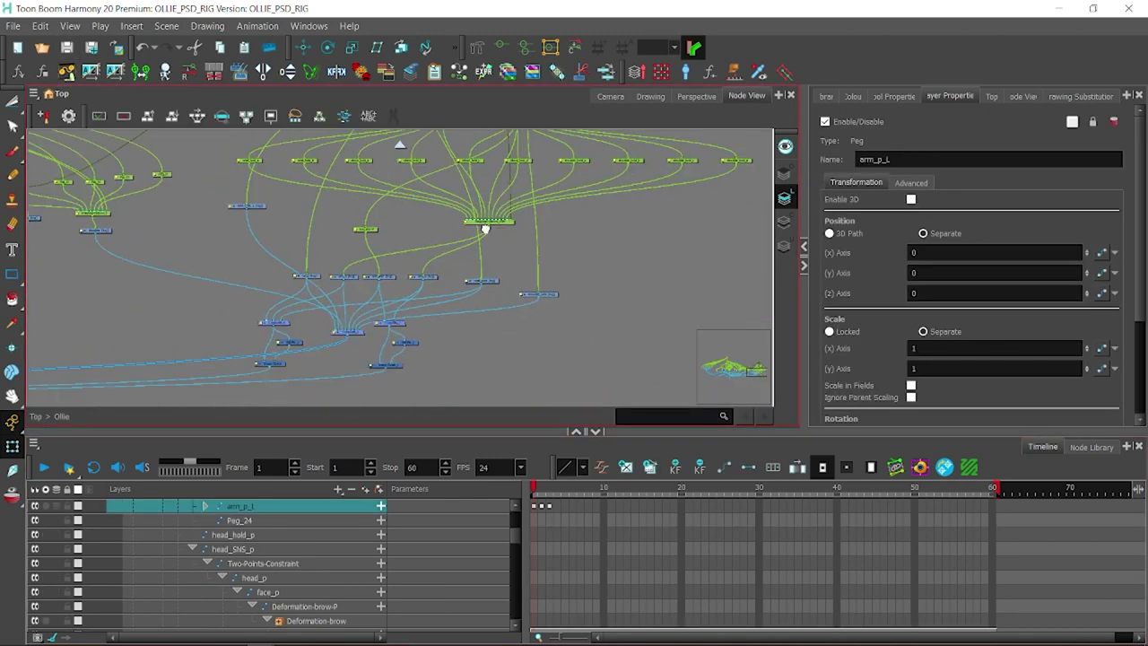
- Parent the duplicated arm arm_p_L_1 under Peg_19 and mirror it with scale X -1
left_click(610, 96)
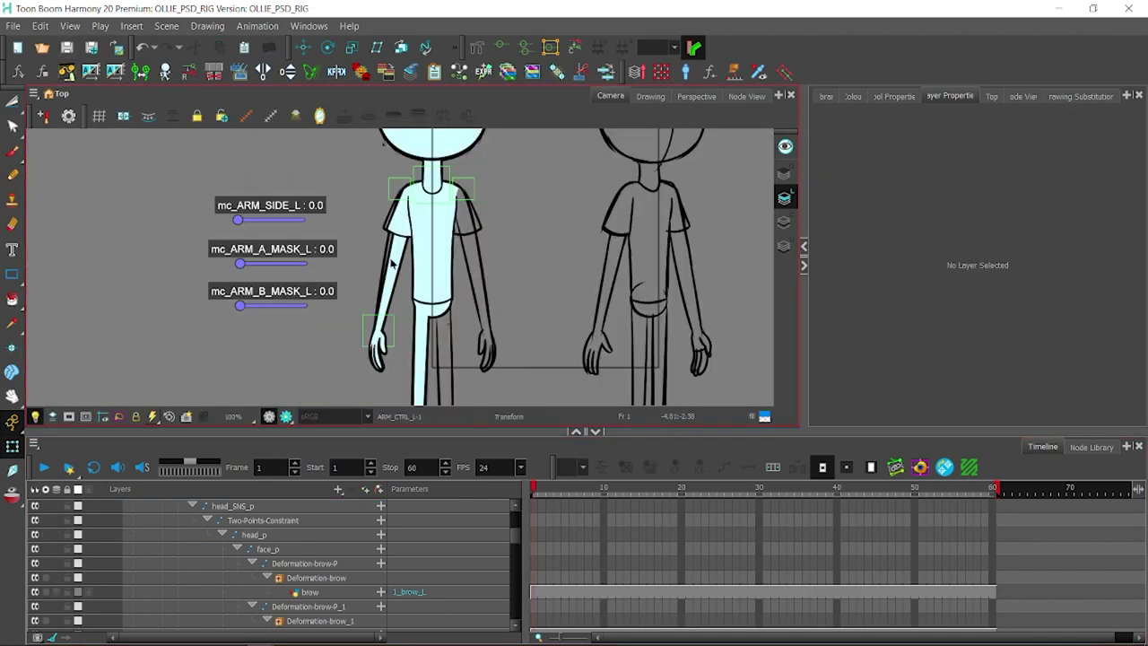
left_click(207, 548)
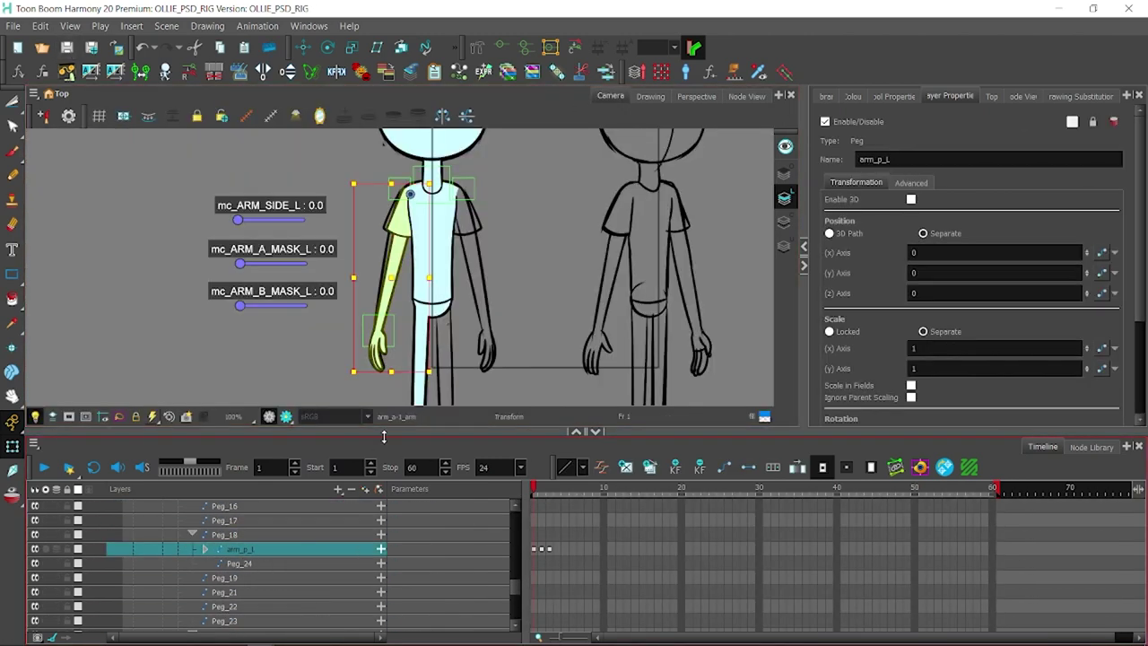
left_click(746, 96)
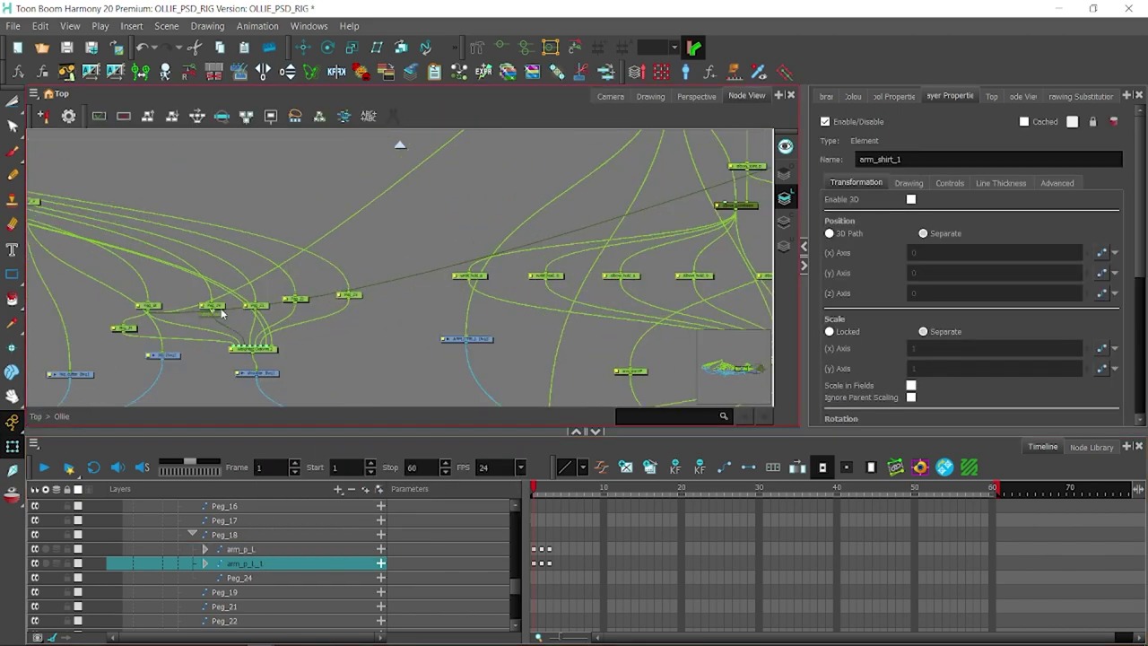
left_click_drag(486, 270, 581, 221)
key("shift+b")
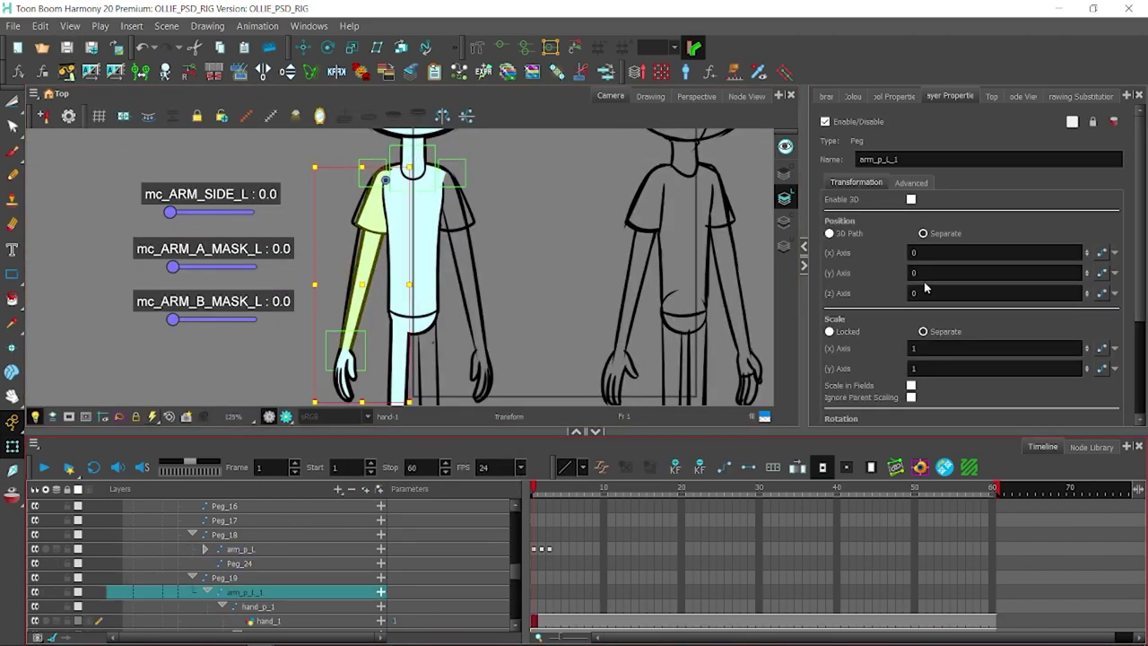
left_click(994, 348)
type("-1")
key("Return")
key("ctrl+s")
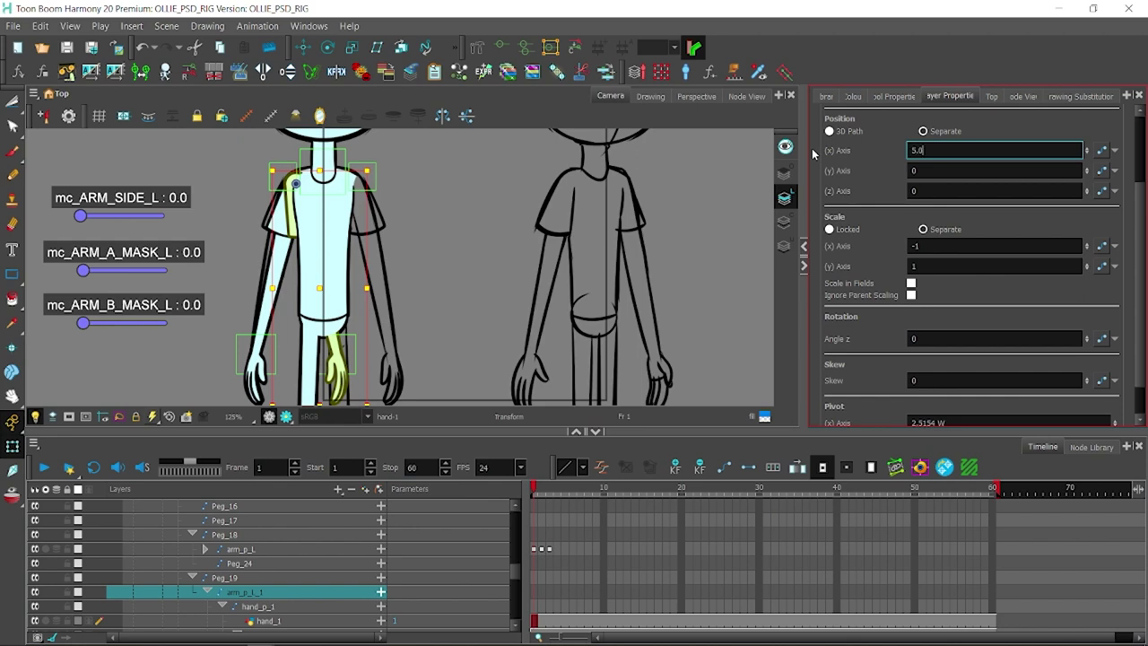
- Browse the node graph to inspect the Composite_5 and Image-Switch_3 nodes
left_click(488, 237)
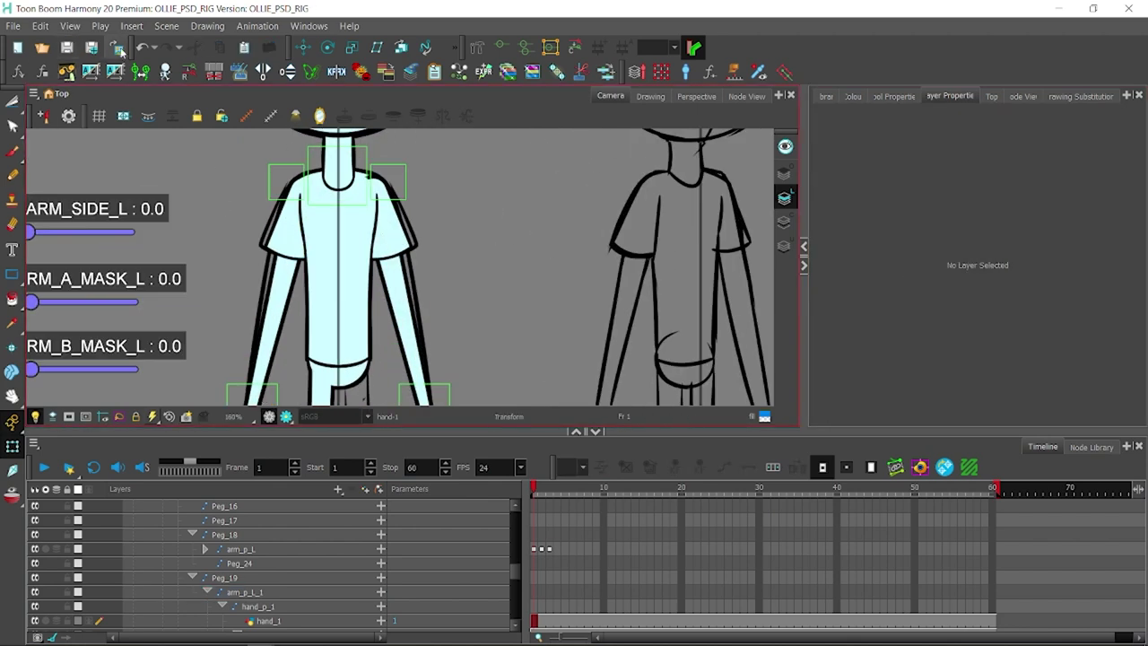
left_click(746, 96)
left_click_drag(379, 250, 374, 187)
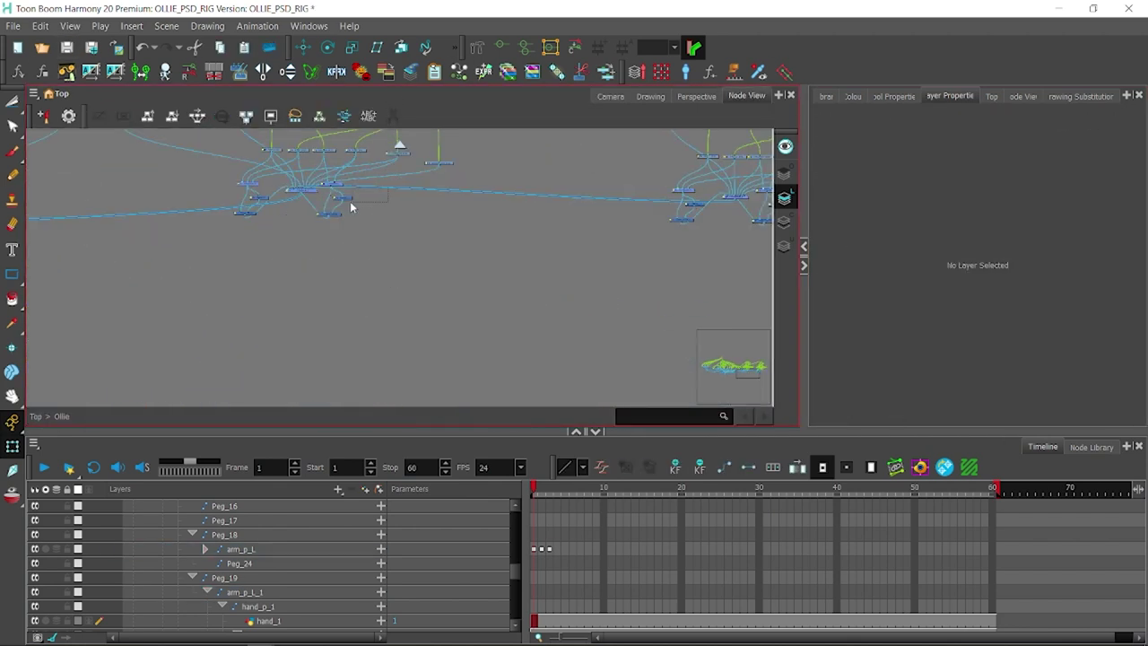
left_click(736, 203)
scroll(288, 249, "down", 3)
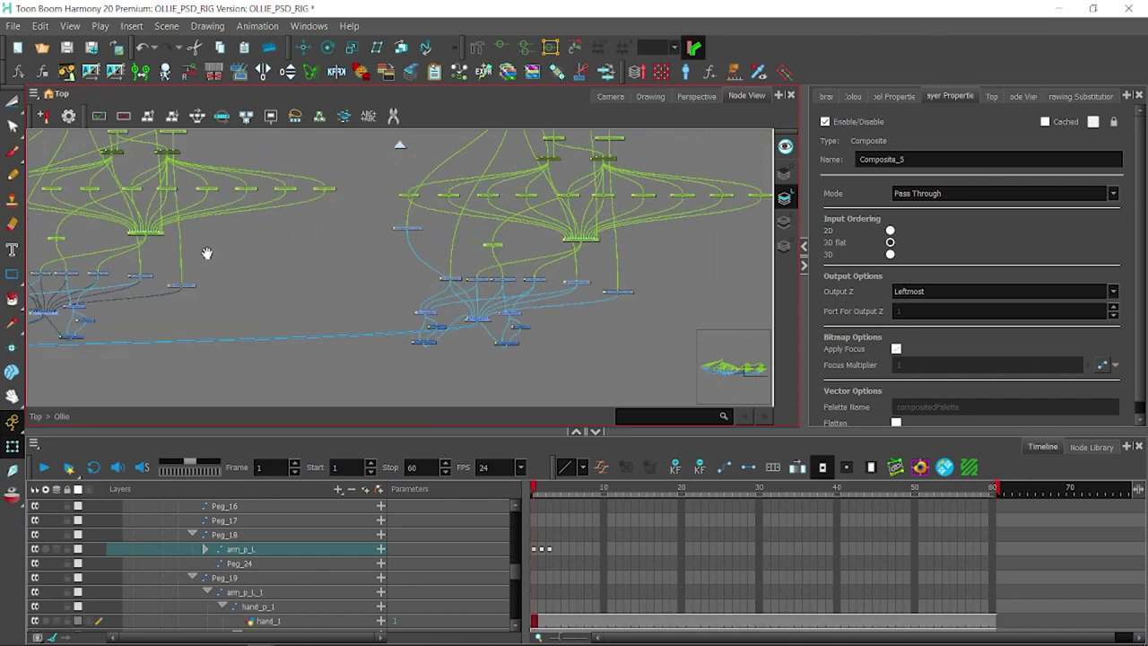
scroll(206, 269, "up", 3)
scroll(553, 317, "down", 3)
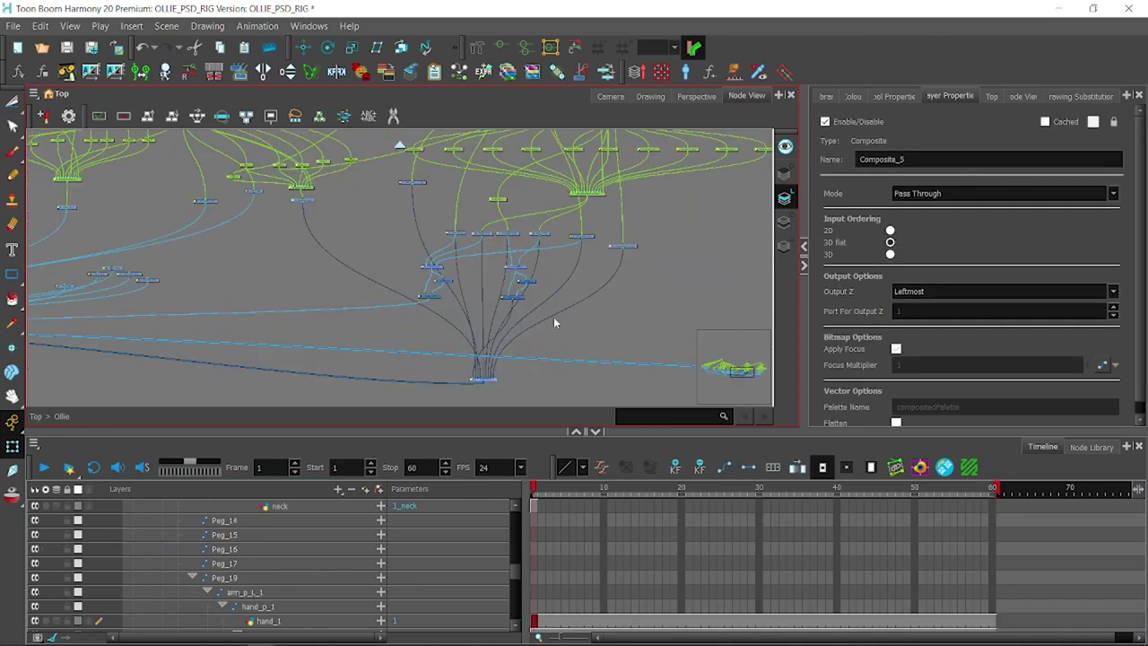
scroll(692, 307, "up", 2)
scroll(123, 355, "up", 2)
scroll(115, 348, "down", 3)
scroll(628, 320, "up", 3)
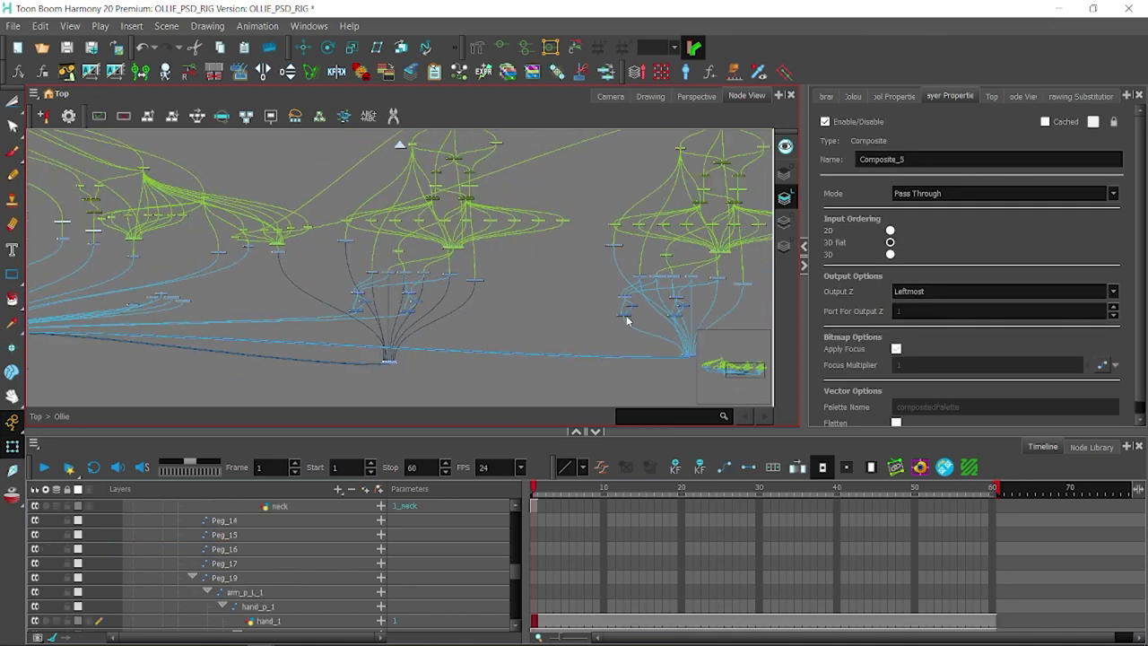
scroll(628, 329, "down", 3)
scroll(135, 334, "up", 3)
left_click(125, 263)
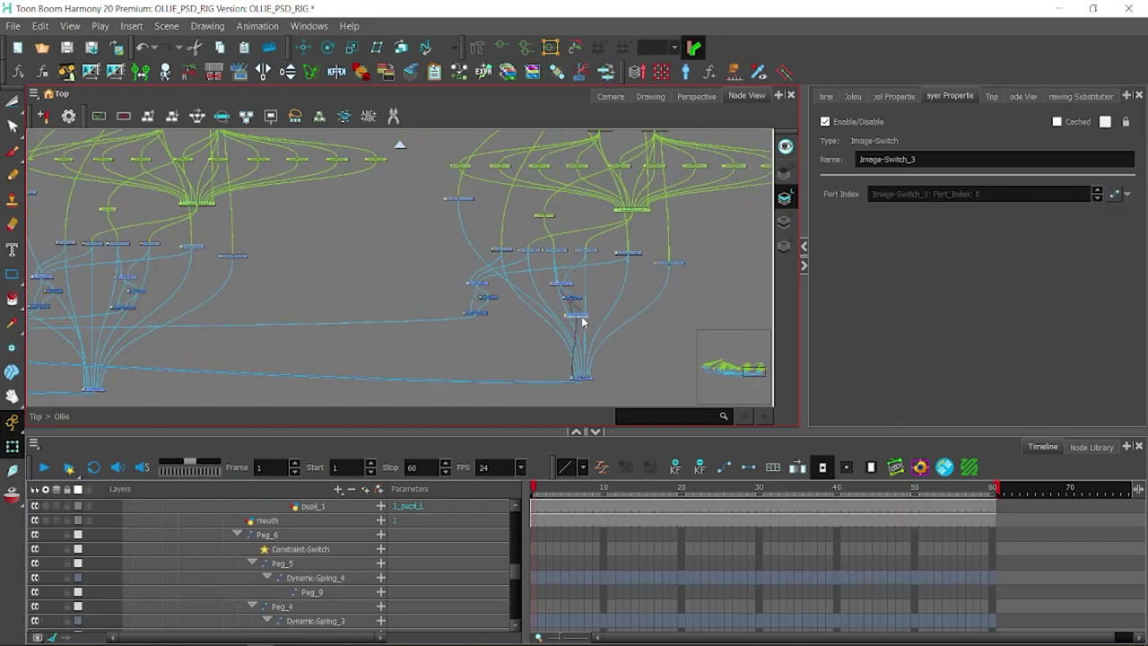
scroll(581, 316, "up", 2)
- Select the right hand hand_1 and inspect the ARM_CTRL_L_1 controller node
left_click(610, 96)
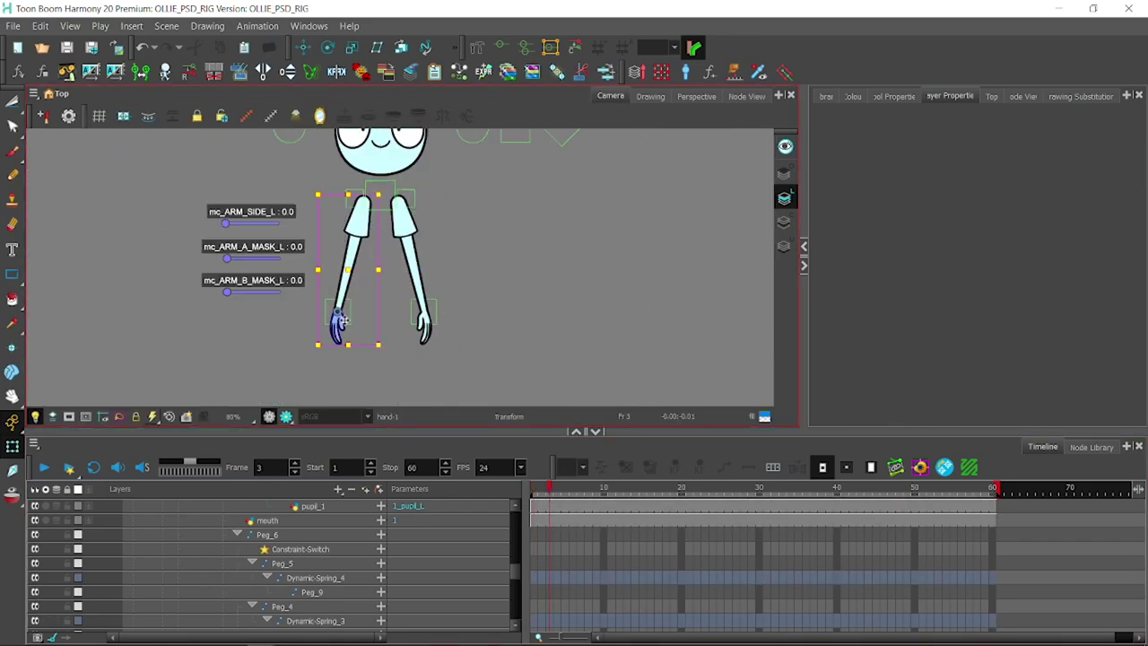
left_click(368, 277)
left_click(385, 229)
left_click(745, 96)
scroll(512, 302, "down", 3)
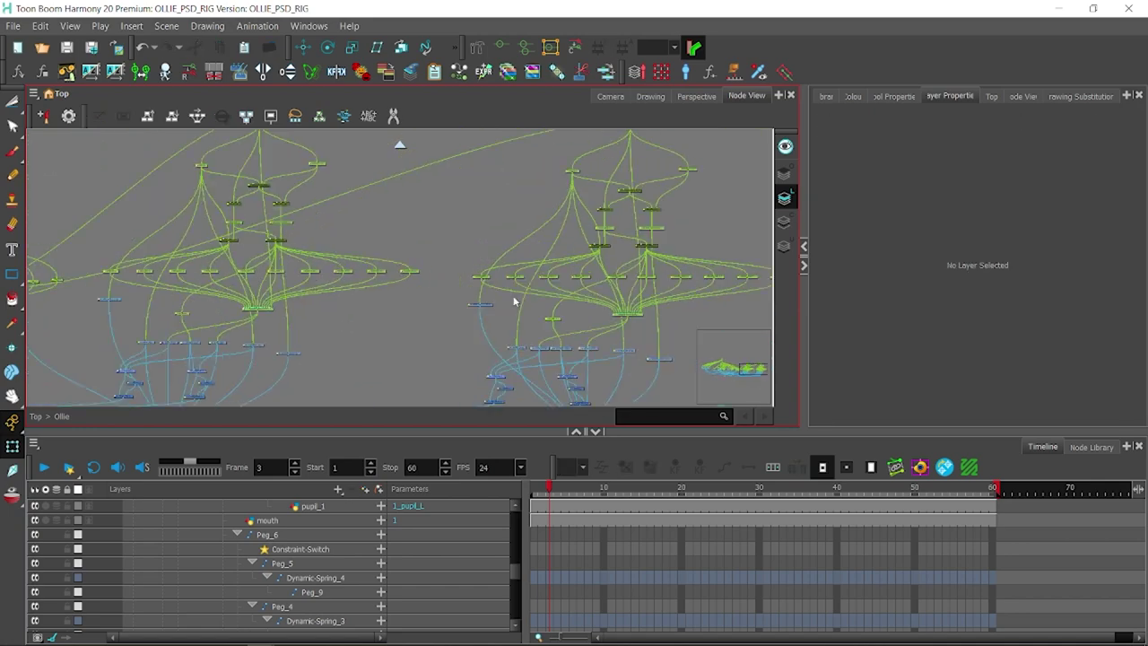
scroll(538, 269, "up", 2)
left_click(570, 244)
left_click(584, 262)
scroll(431, 260, "up", 2)
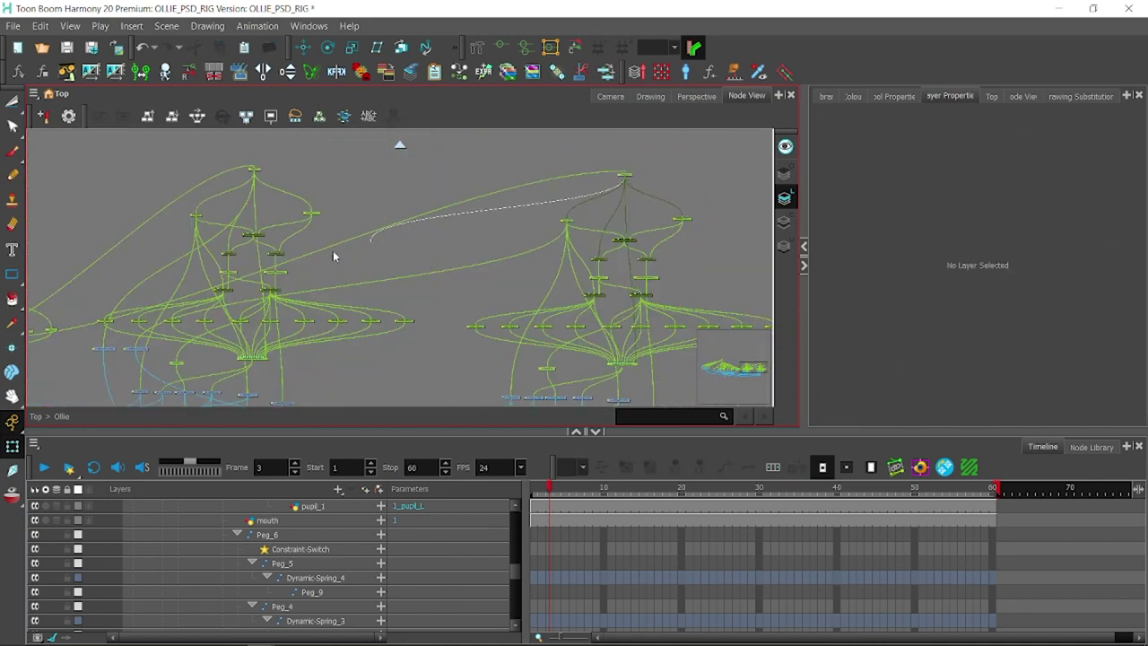
scroll(359, 269, "up", 2)
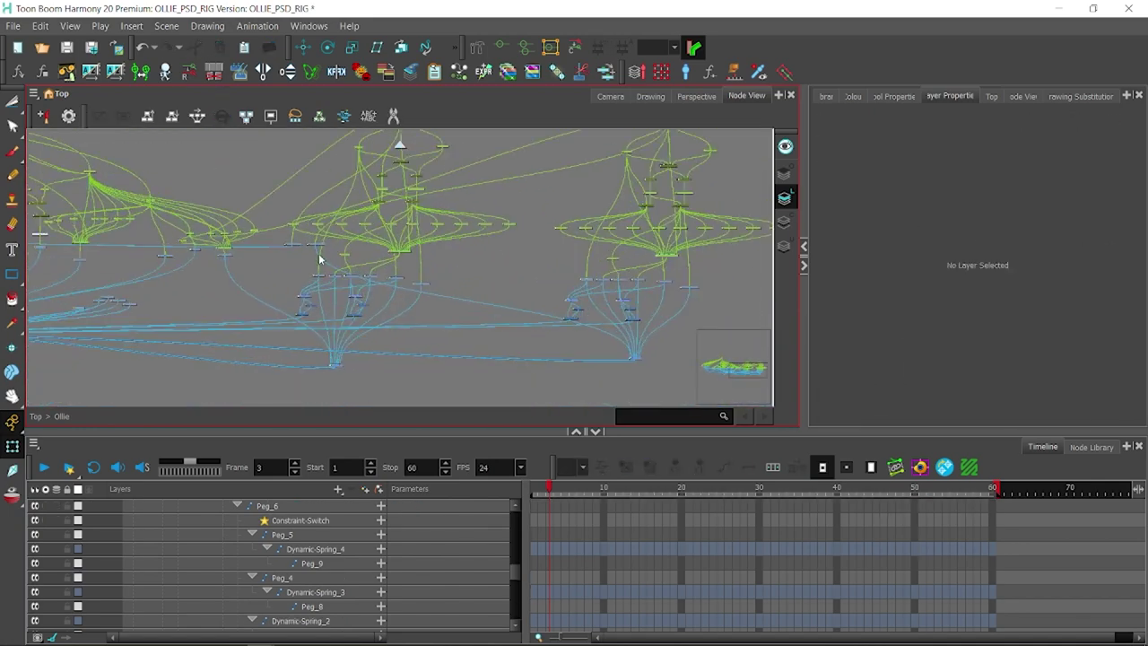
left_click(348, 256)
scroll(105, 249, "down", 2)
scroll(465, 217, "up", 3)
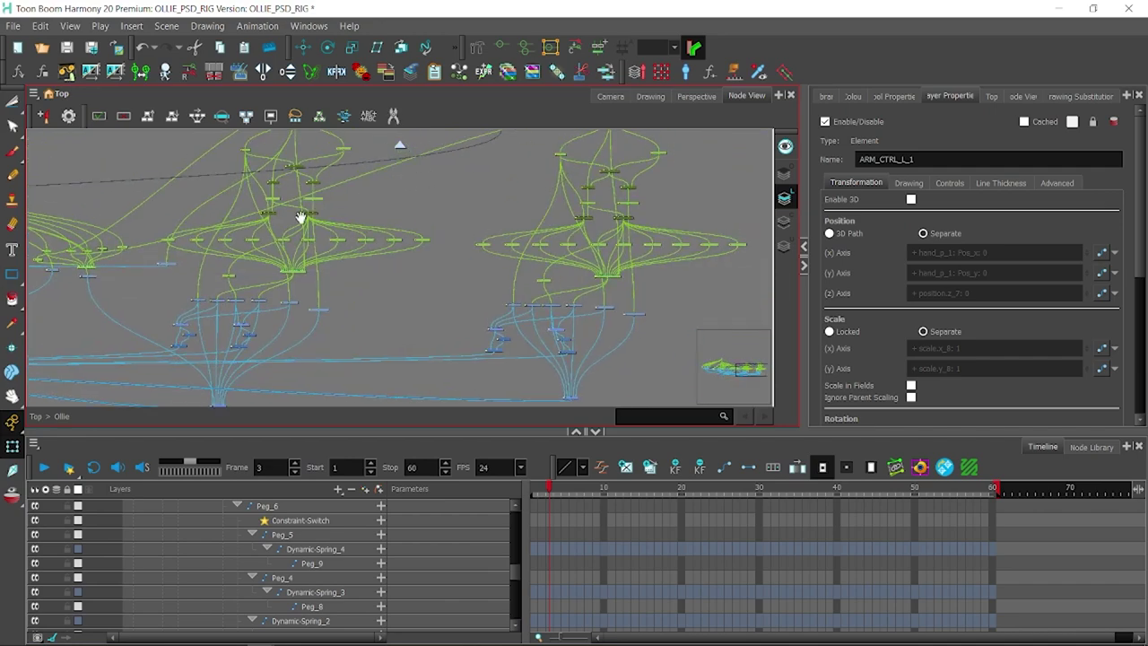
- Inspect the pegs in the arm chain above ARM_CTRL_L_1, including Peg_18
left_click(283, 187)
left_click(303, 277)
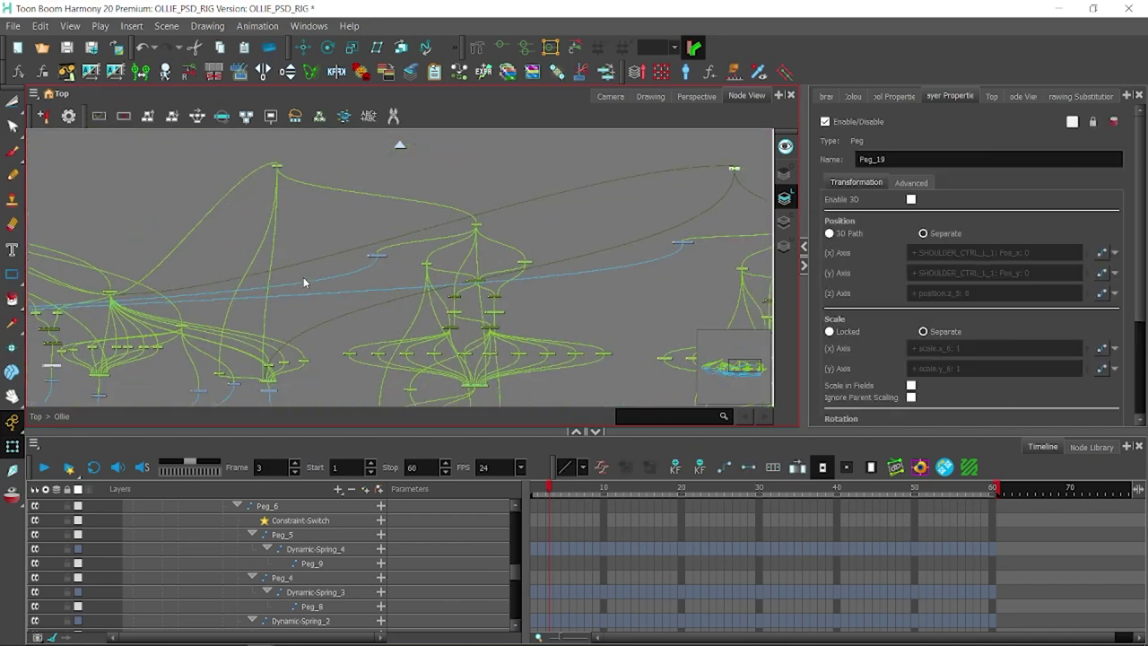
left_click(313, 330)
left_click(266, 290)
left_click(316, 146)
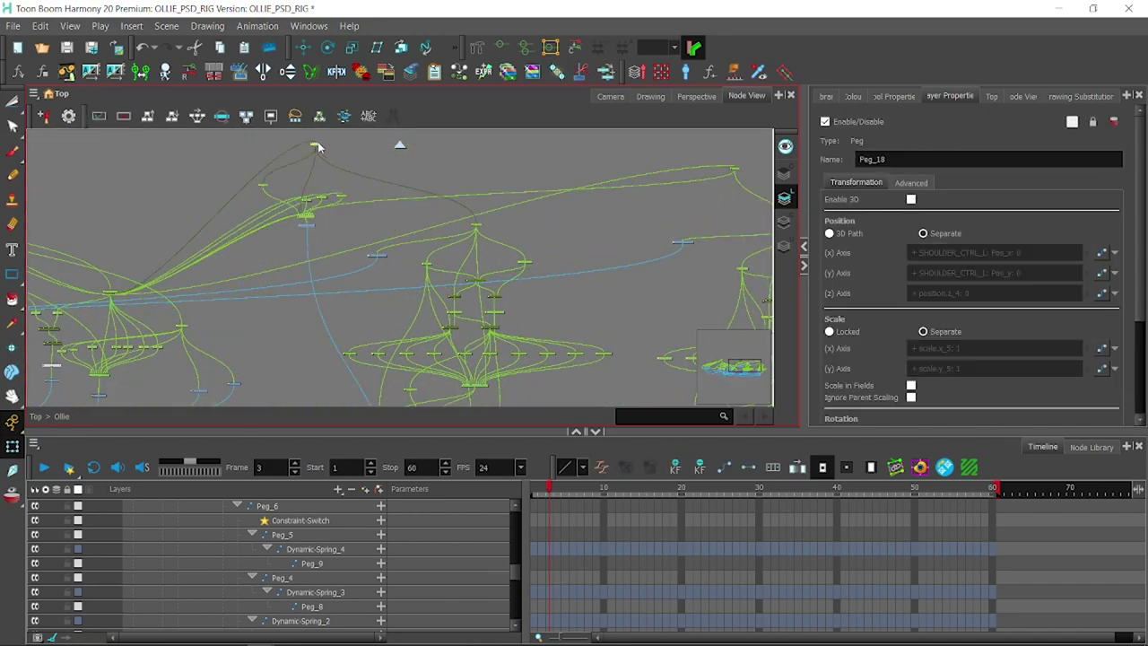
left_click(127, 131)
scroll(190, 306, "up", 2)
scroll(185, 225, "up", 2)
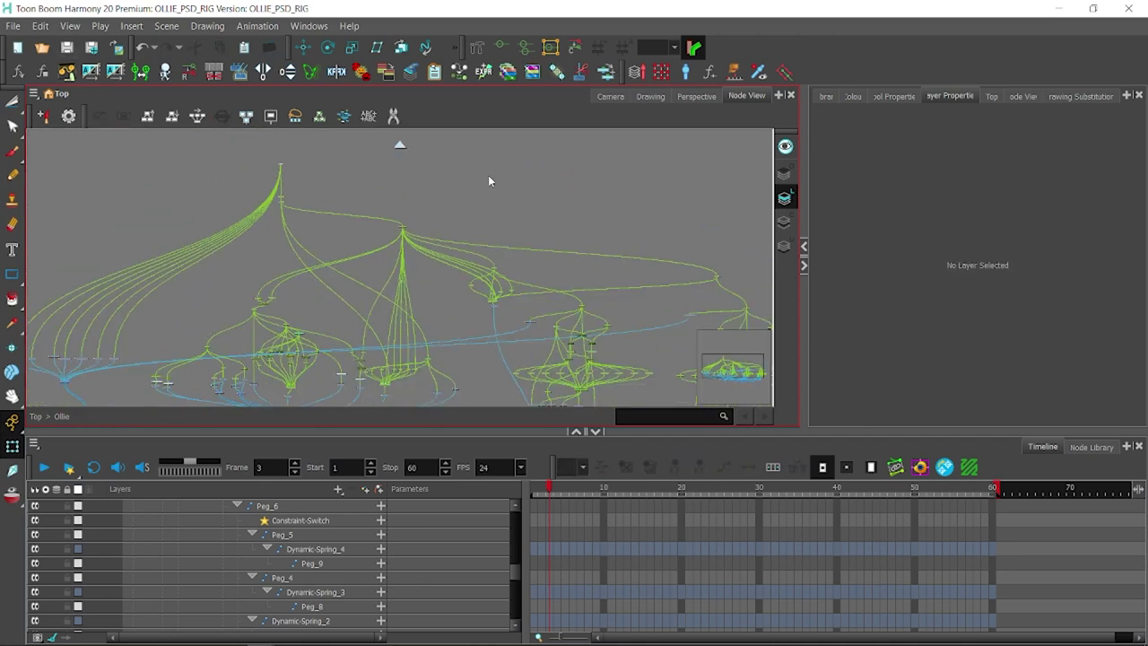
- Reset the left arm and create the arm B mask slider from the elbow_pos_1 poses
key("ctrl+z")
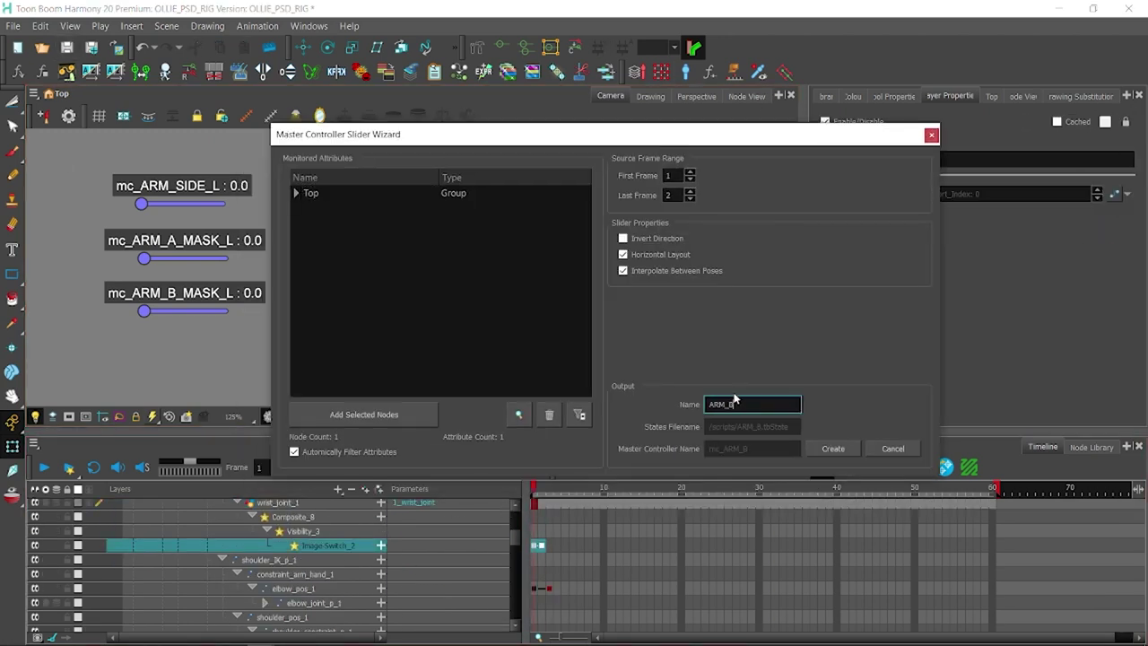
left_click(892, 449)
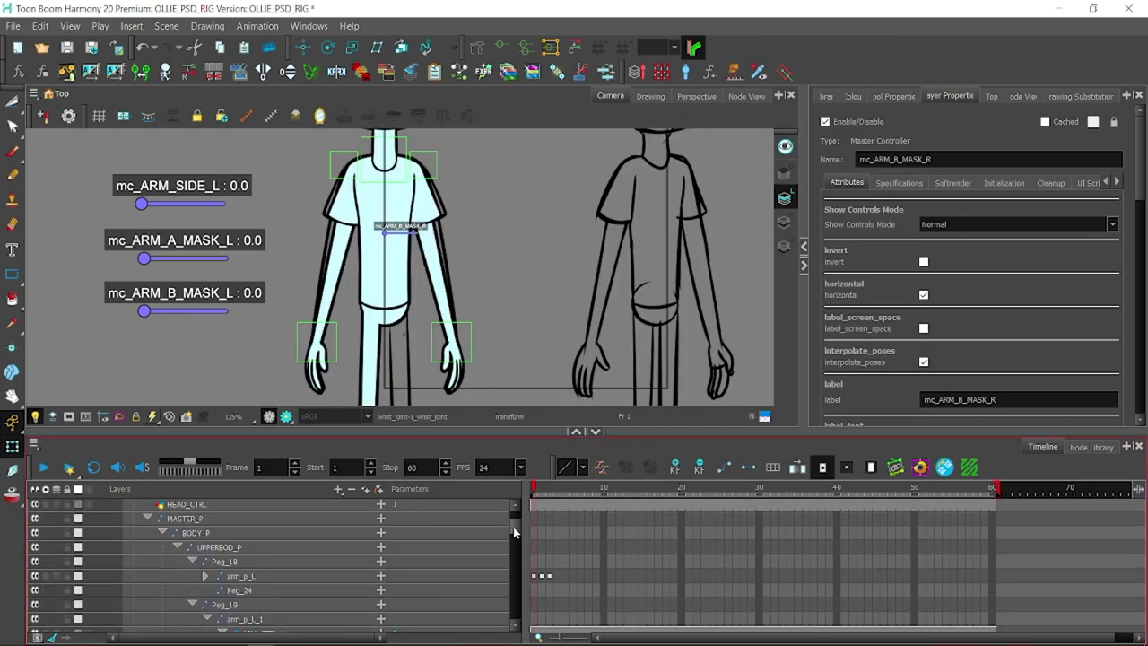
scroll(269, 564, "down", 2)
left_click(294, 561)
type("ARM_SIDE_R")
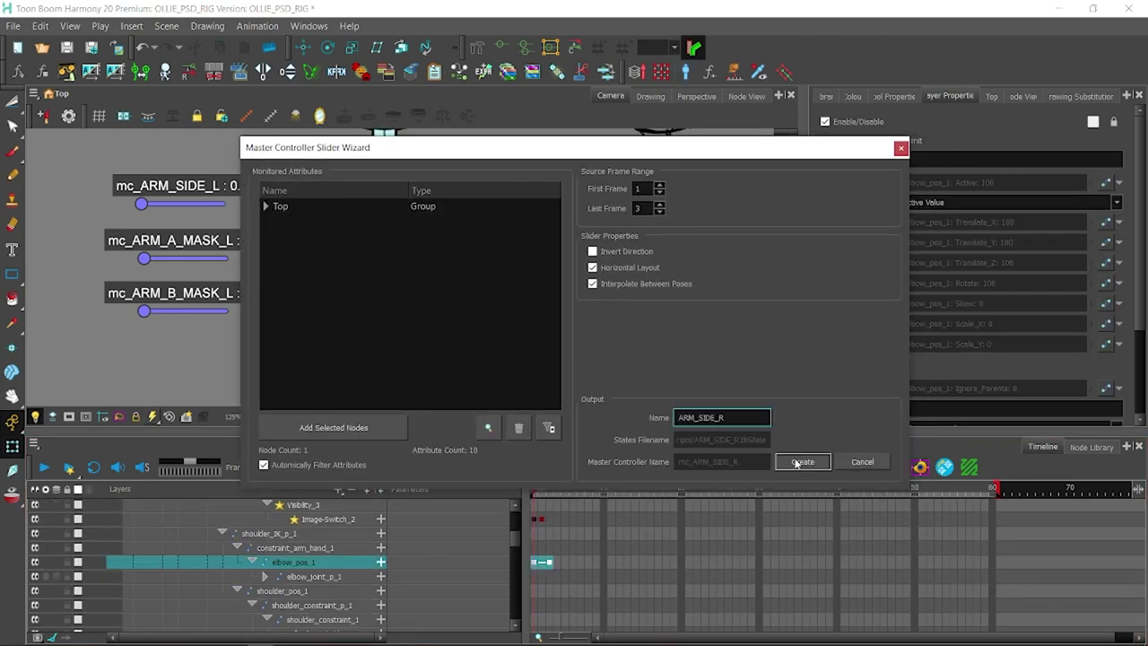
left_click(796, 462)
- Start a slider from Image-Switch_3, save its poses file, and remove the extra mc_ARM_A_MASK_L_1
scroll(269, 565, "down", 3)
left_click(327, 557)
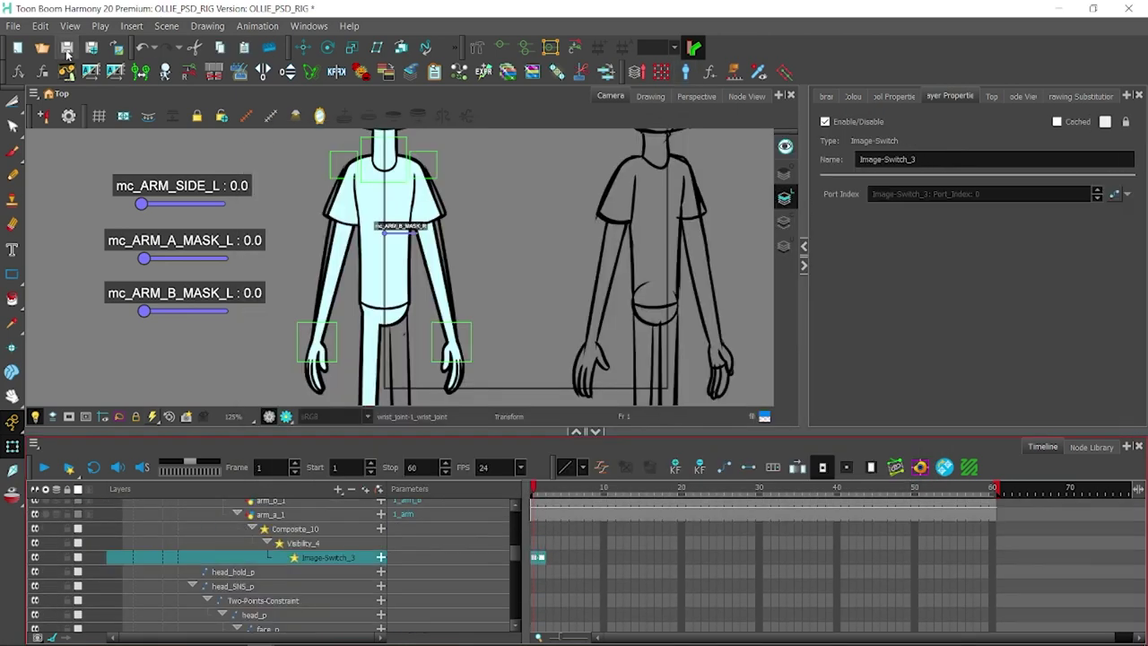
left_click(710, 422)
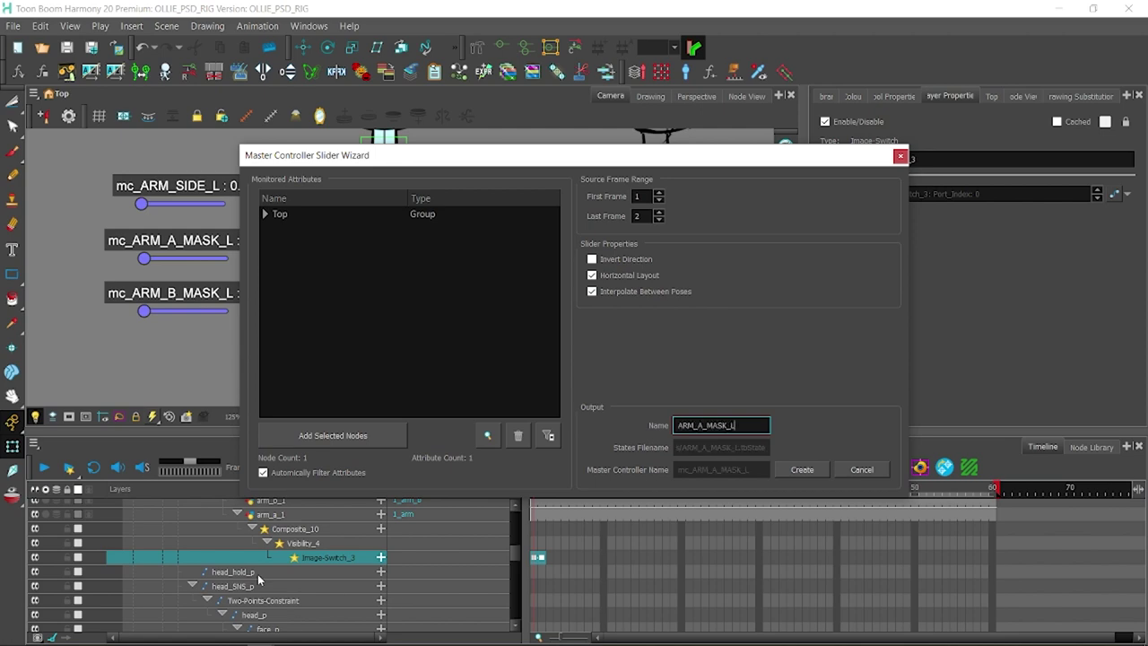
key("Return")
key("Return")
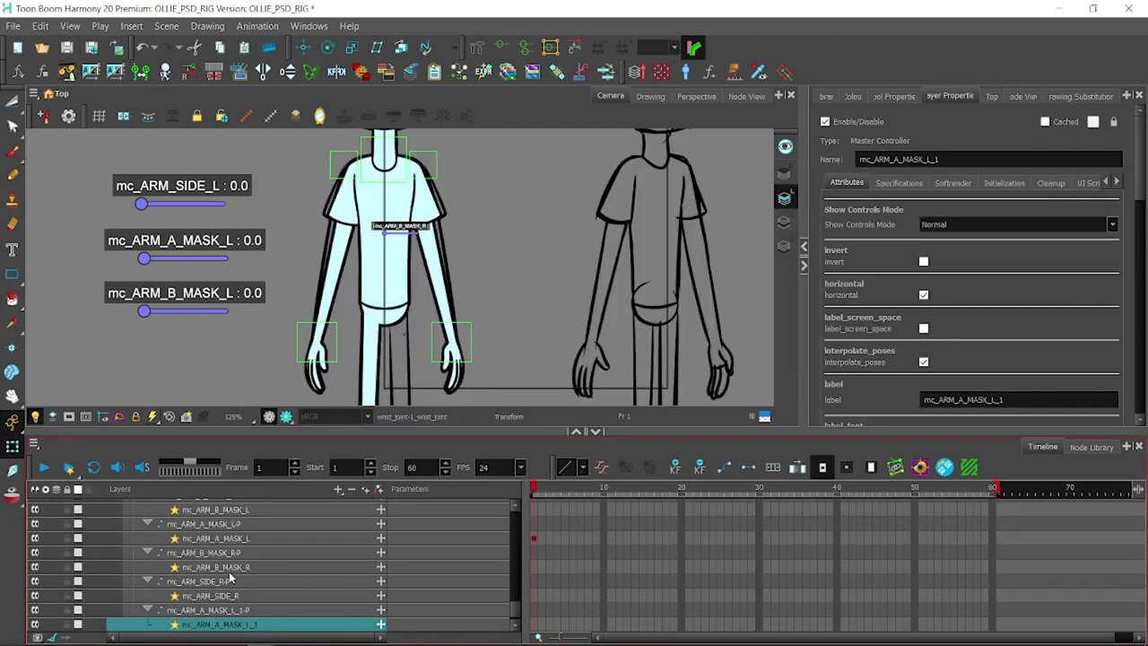
key("ctrl+z")
- Create the mc_ARM_A_MASK_R slider controller and save its right-arm poses file
left_click(207, 552)
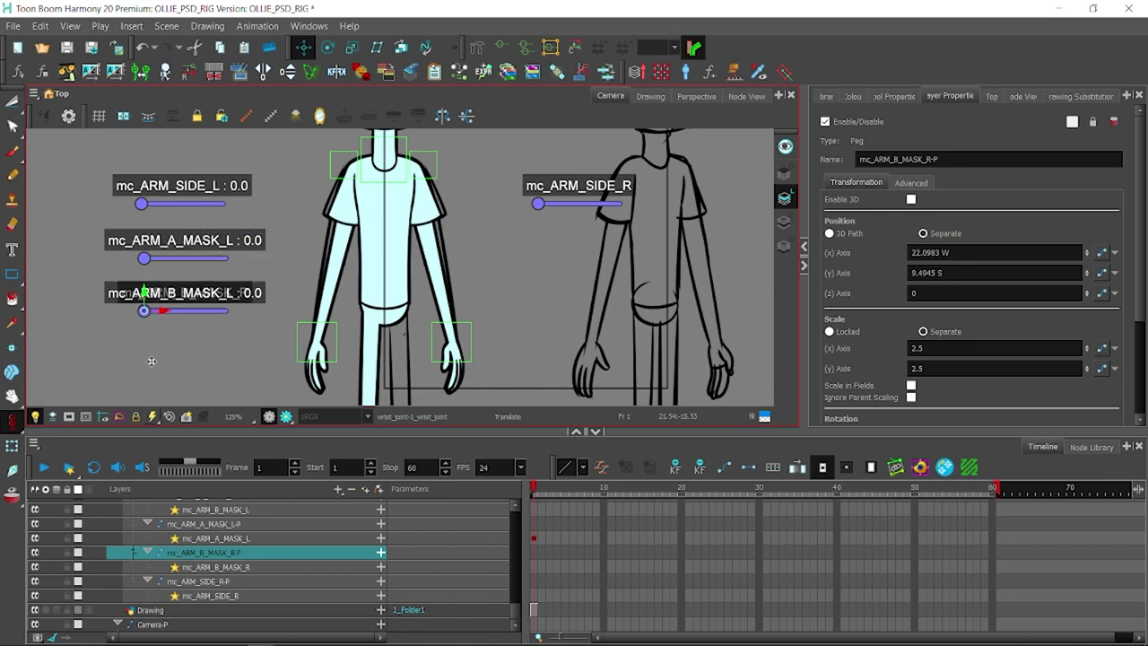
type("ar")
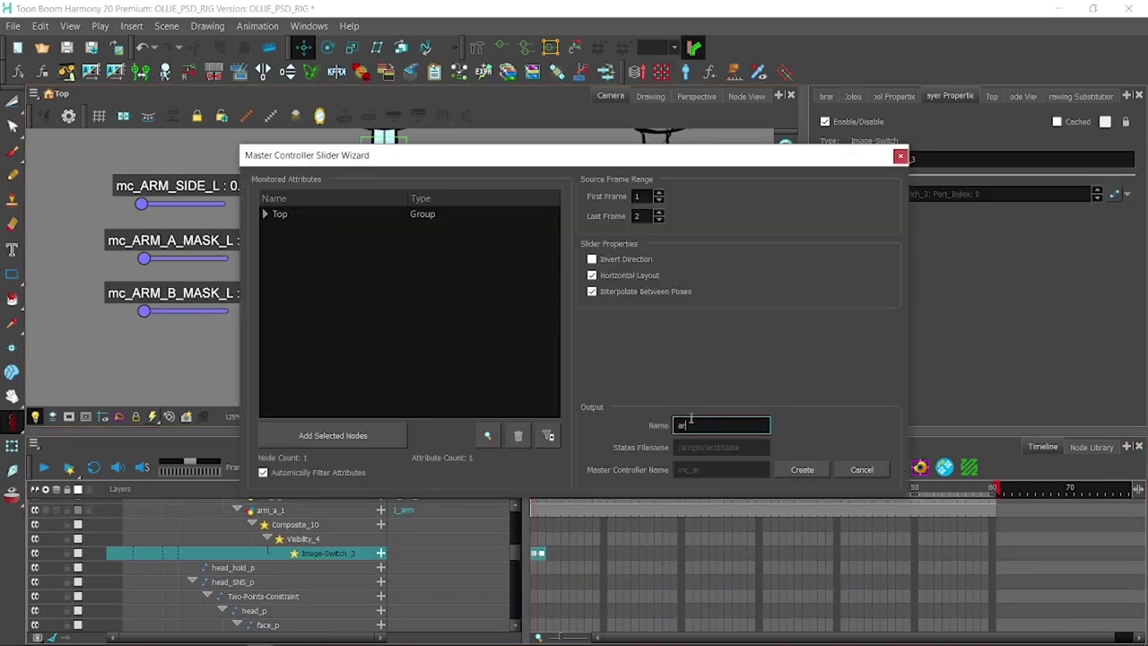
type("R")
left_click(802, 468)
left_click(686, 494)
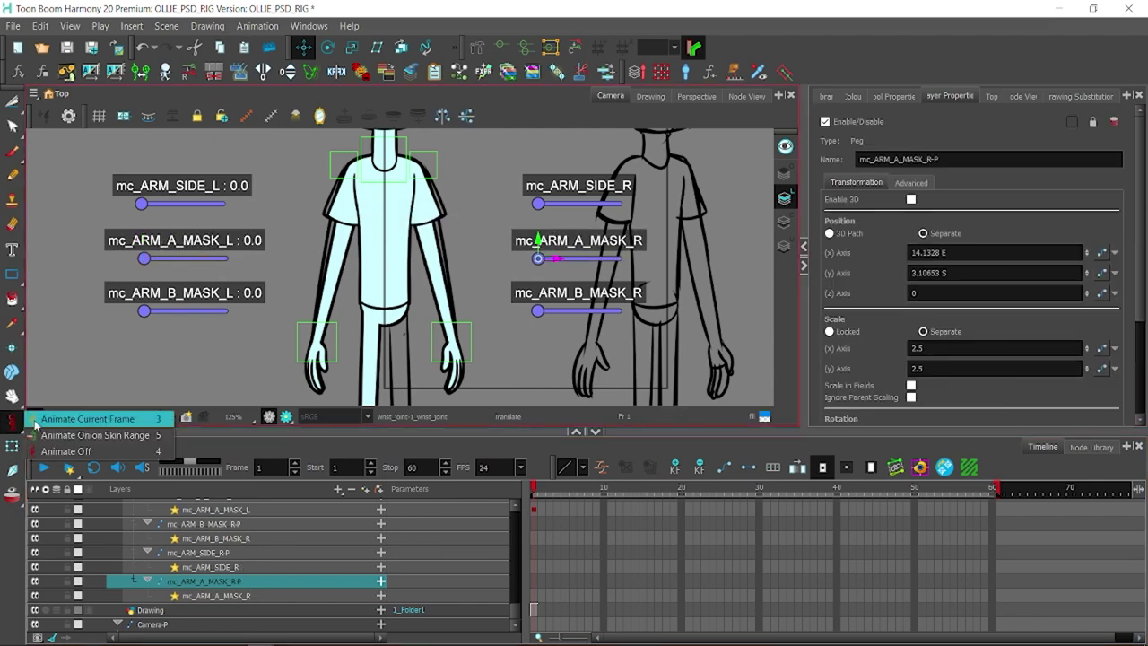
- Drag the left hand control to test the arm bend
left_click(34, 418)
scroll(448, 269, "down", 2)
mouse_move(417, 363)
left_mouse_down()
mouse_move(426, 354)
mouse_move(376, 282)
left_mouse_up()
- Undo the arm bend test and clear the selection
scroll(302, 331, "down", 1)
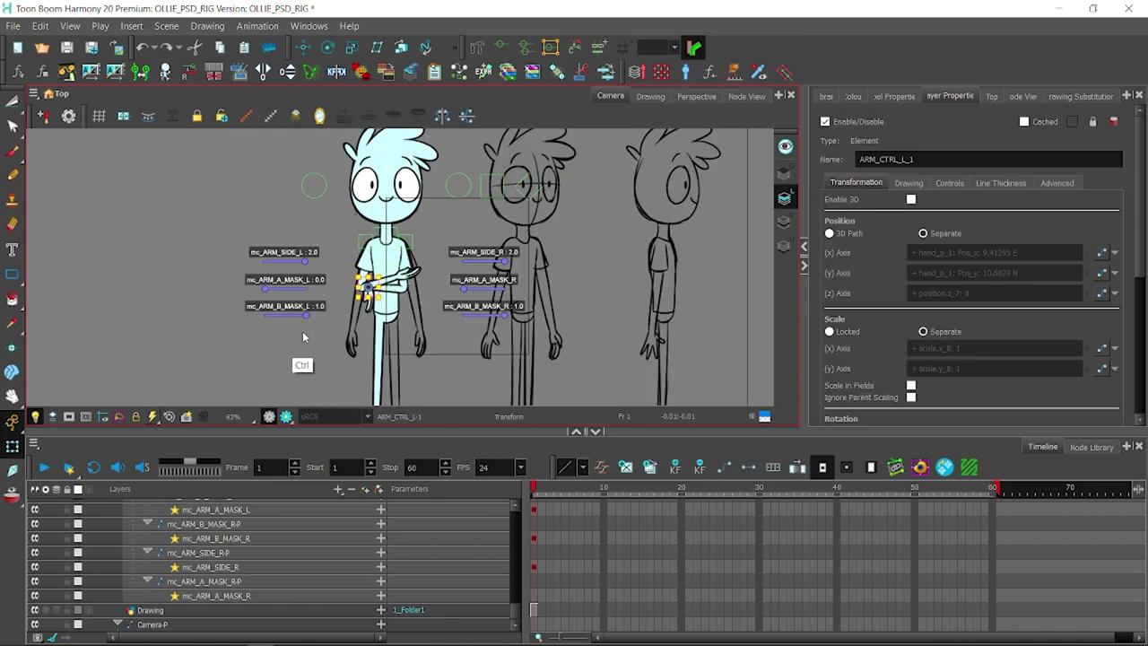
key("ctrl+z")
left_click(300, 283)
scroll(301, 284, "up", 3)
- Select UPPERBOD_P, then switch to direct drawing selection and pick the pelvis circle
left_click(440, 206)
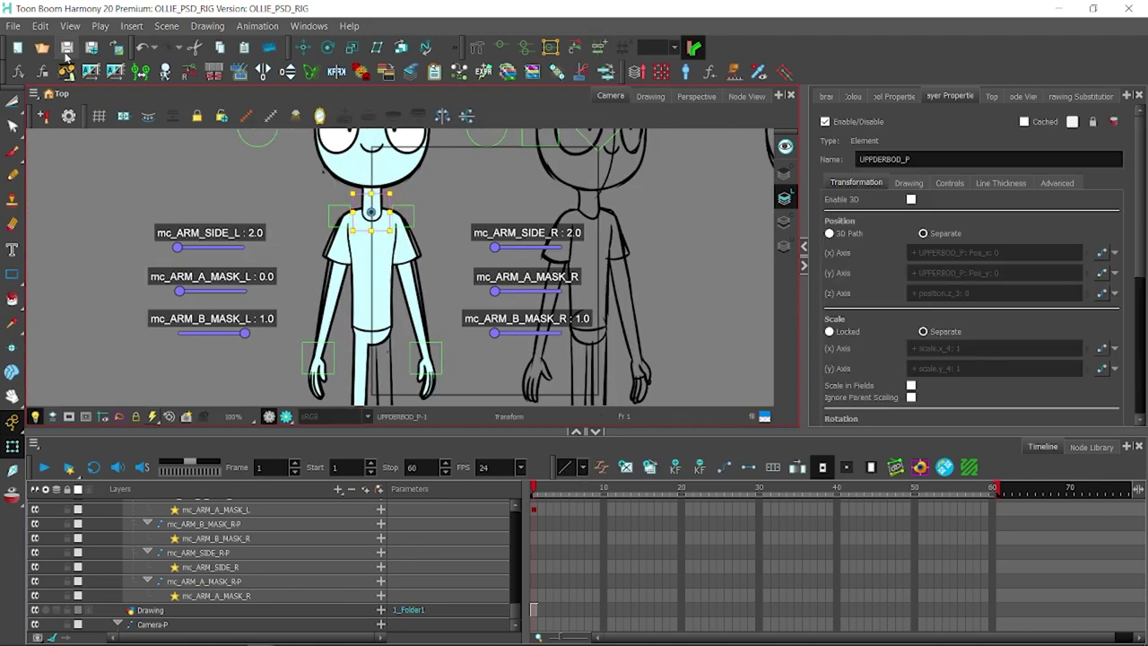
key("alt+s")
scroll(381, 286, "up", 1)
scroll(358, 316, "up", 1)
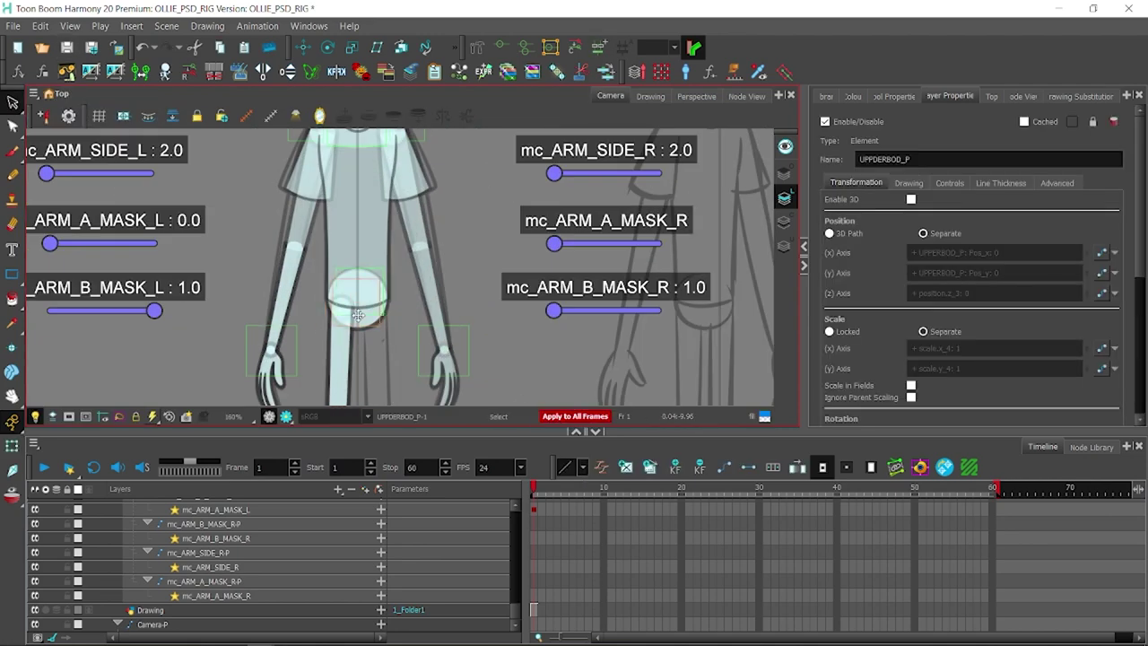
scroll(359, 310, "down", 2)
scroll(360, 311, "up", 2)
left_click(356, 333)
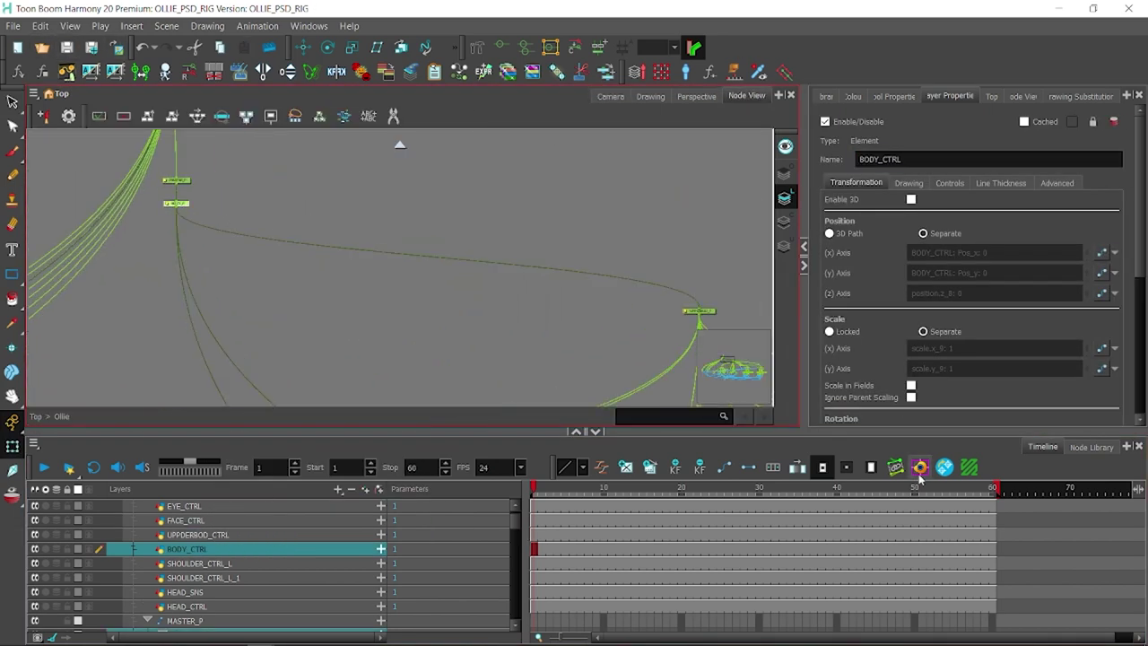
- Duplicate the BODY_CTRL controller layer to make the waist control
right_click(206, 548)
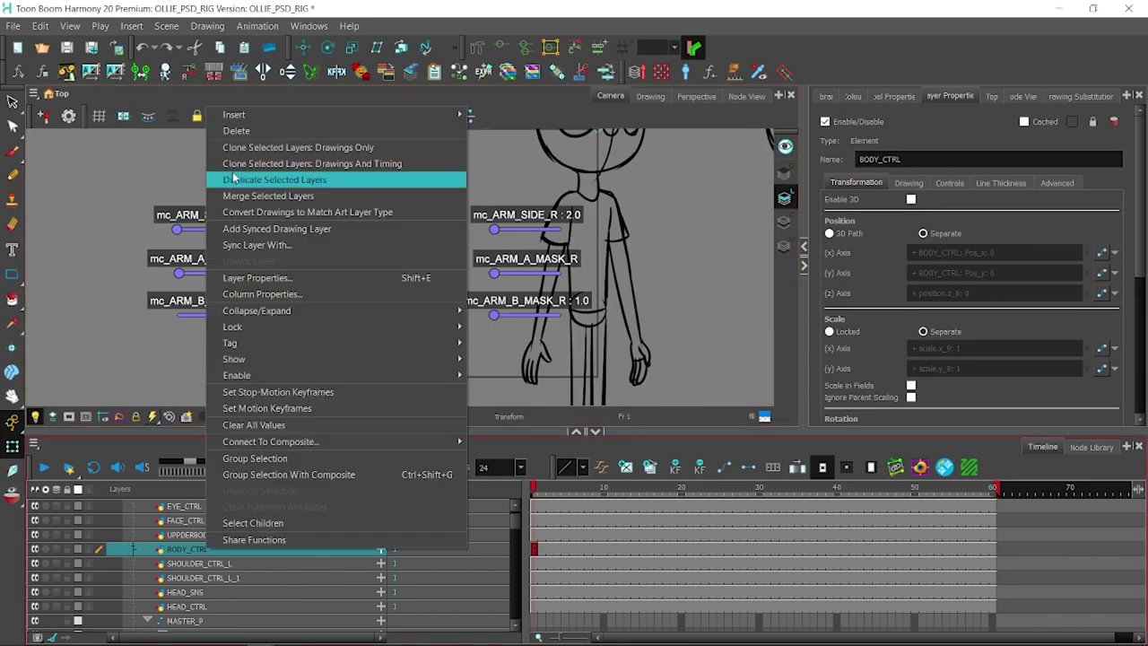
left_click(233, 179)
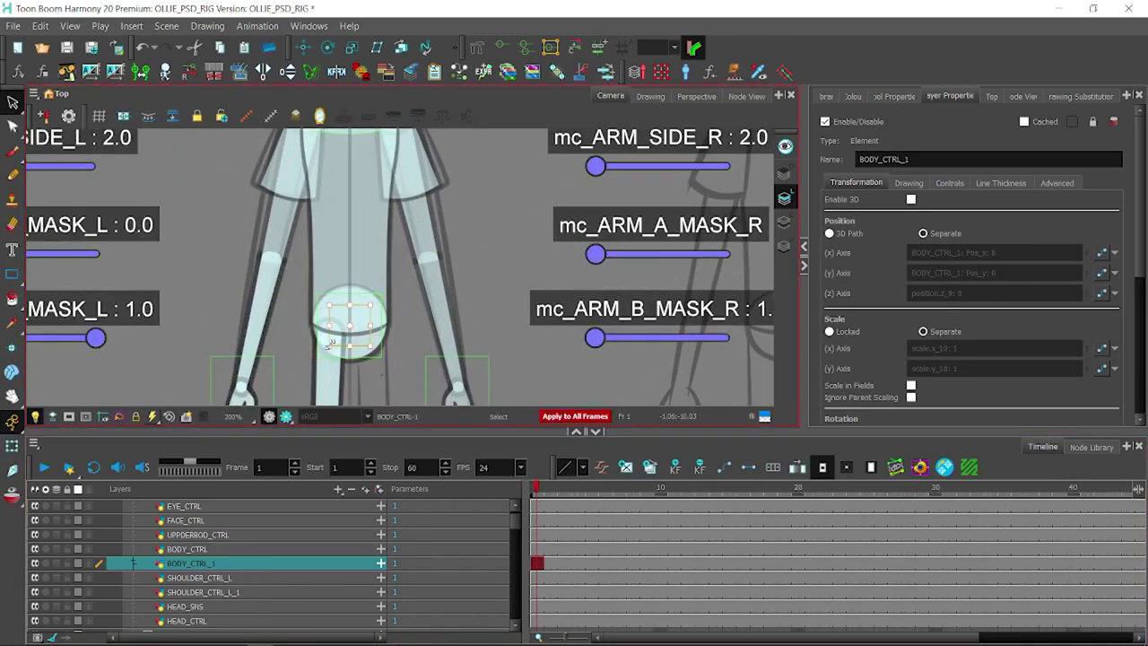
scroll(356, 336, "down", 2)
left_click(731, 96)
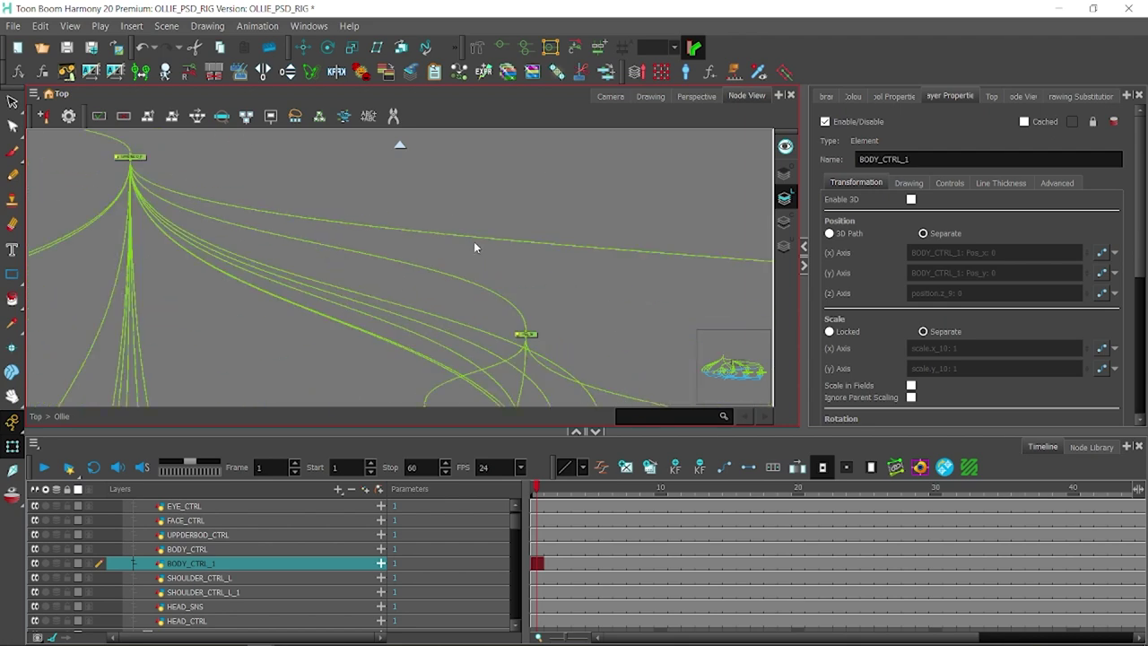
- Rotate the new waist control to test it, then reselect BODY_CTRL in the node network
left_click(610, 96)
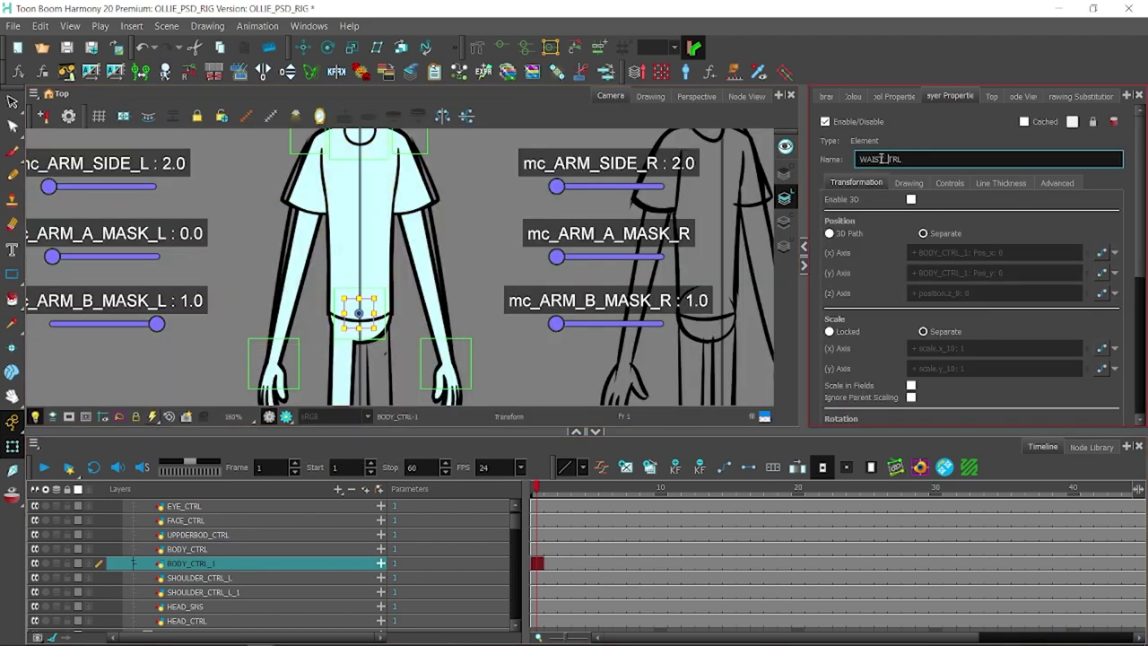
left_click_drag(433, 356, 413, 330)
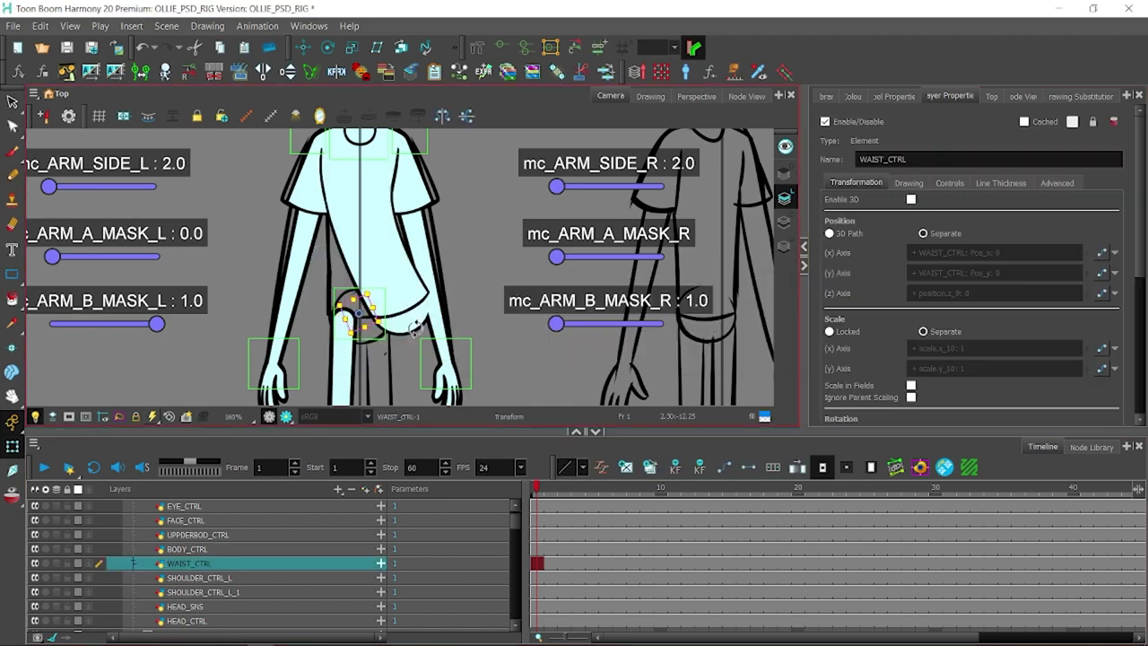
left_click(395, 309)
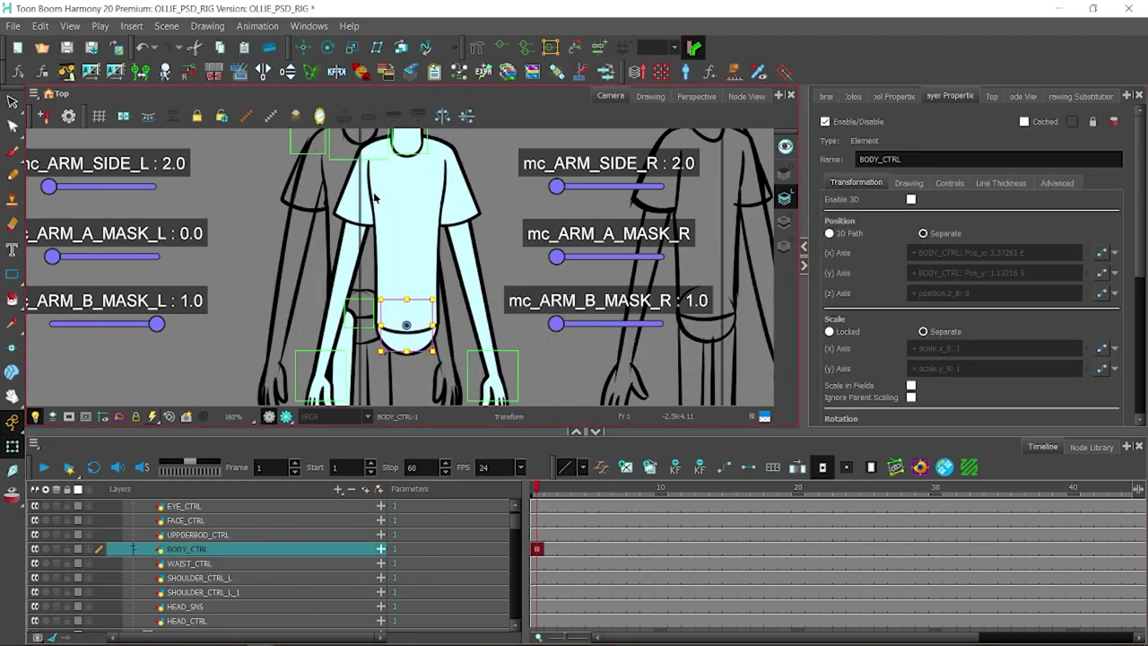
scroll(459, 250, "down", 3)
left_click(746, 96)
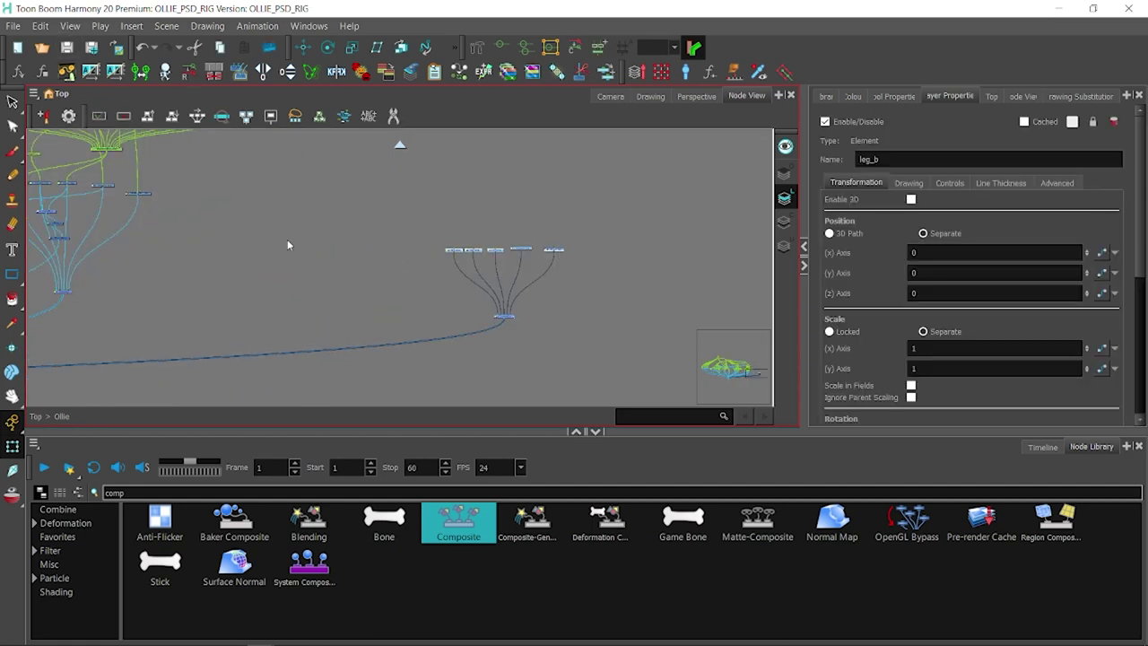
- Bring in IK LEG.tpl, delete its unneeded nodes, and cable its pegs into the leg nodes
left_click(850, 97)
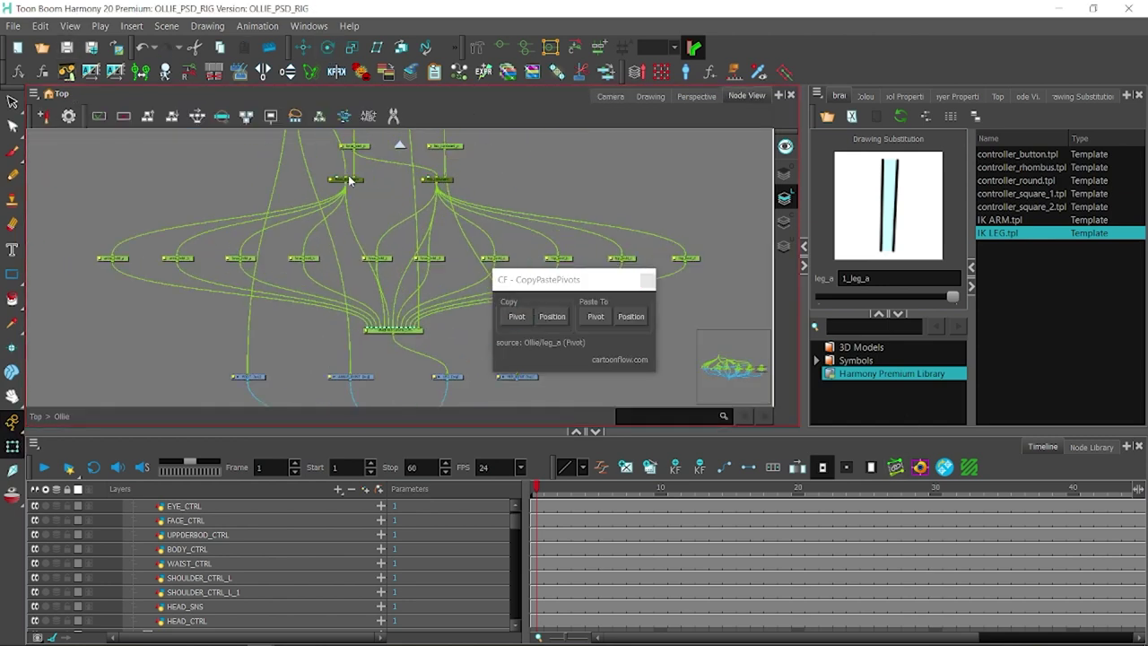
left_click(578, 354)
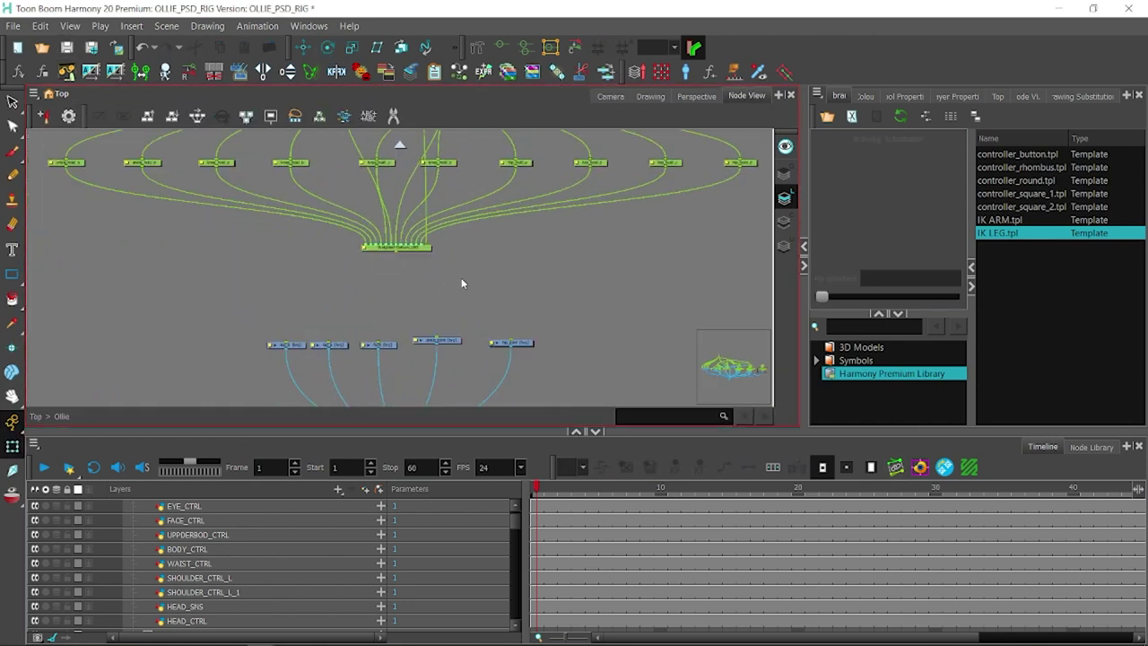
left_click_drag(328, 275, 380, 311)
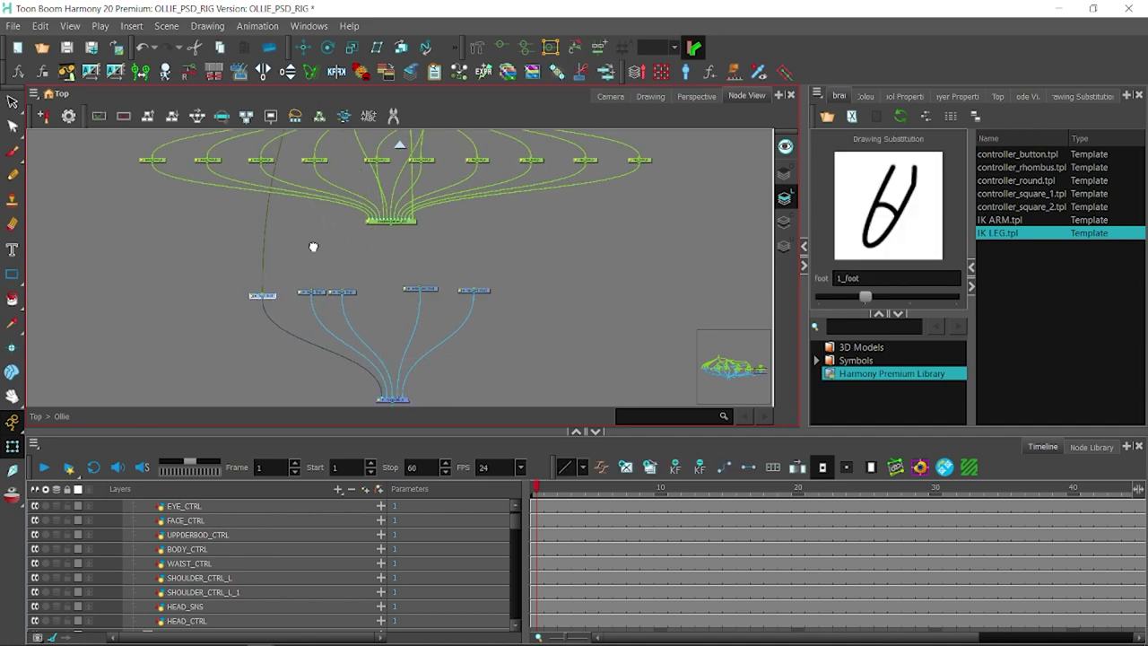
left_click_drag(312, 246, 391, 358)
left_click_drag(258, 310, 258, 310)
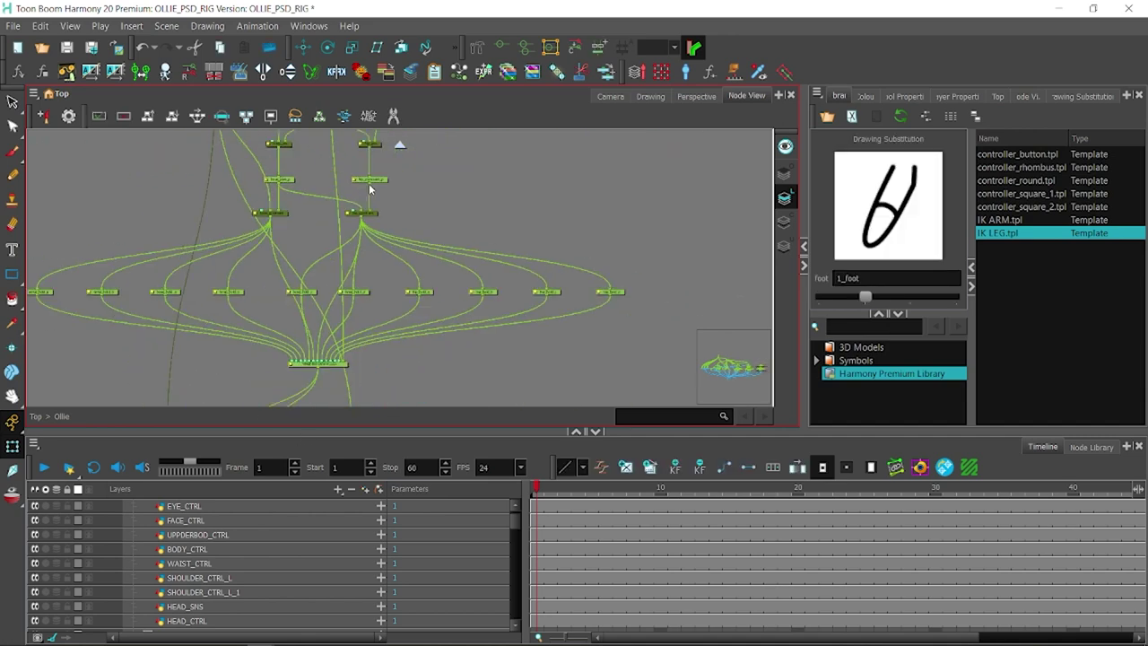
- Switch to the Rotate tool on the leg in the camera view and save the scene
left_click(610, 96)
key("alt+3")
scroll(371, 275, "down", 5)
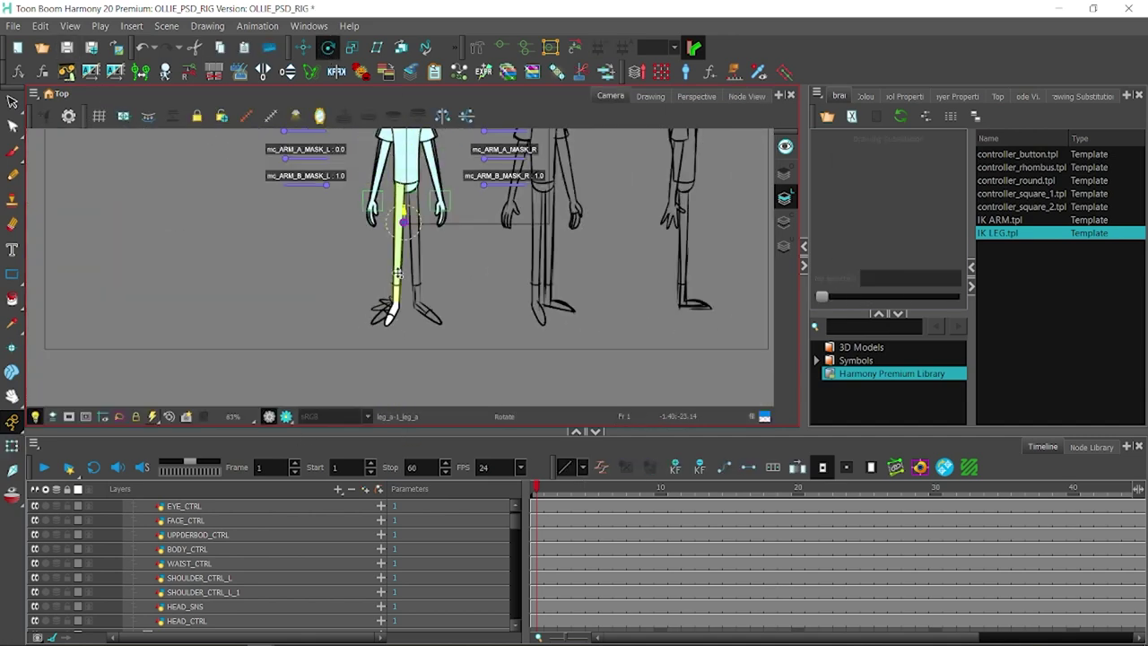
scroll(395, 233, "up", 8)
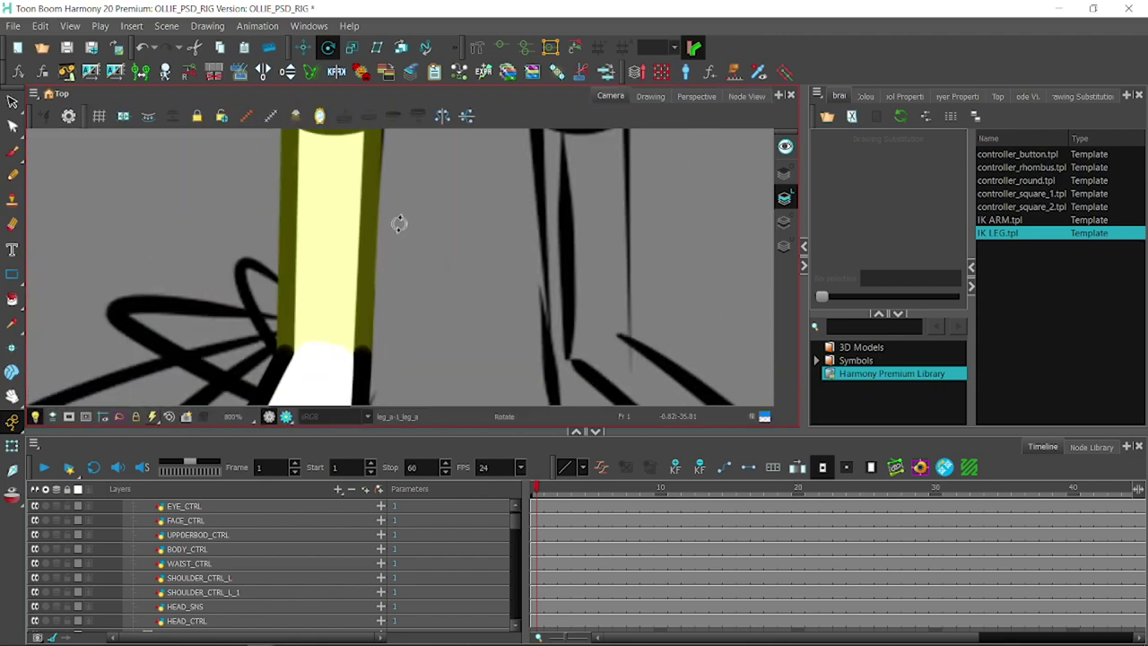
scroll(399, 223, "down", 5)
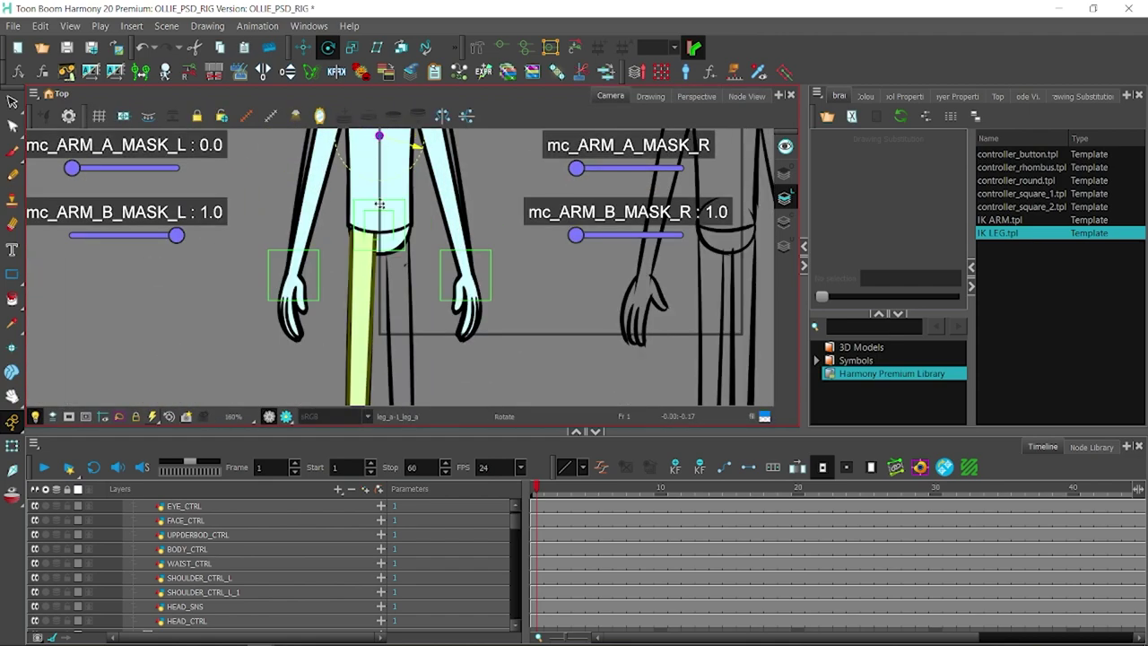
scroll(359, 302, "up", 4)
scroll(333, 254, "up", 4)
scroll(293, 246, "down", 6)
key("ctrl+s")
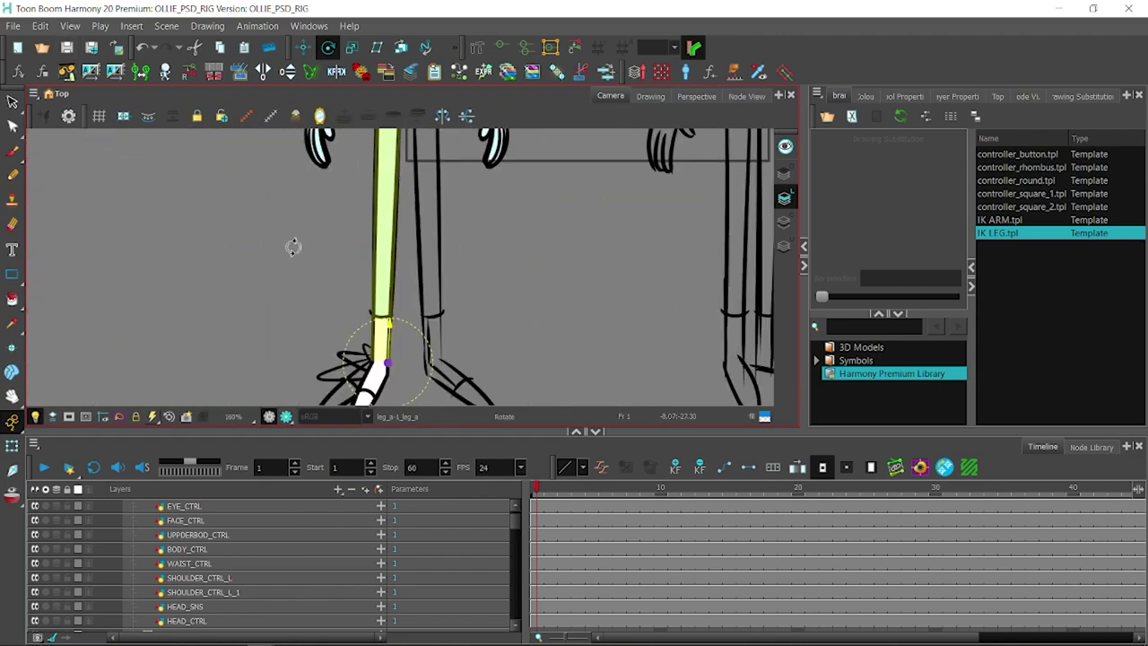
- Zoom in and out around the leg to inspect where the upper leg pivots at the hip
scroll(293, 246, "up", 3)
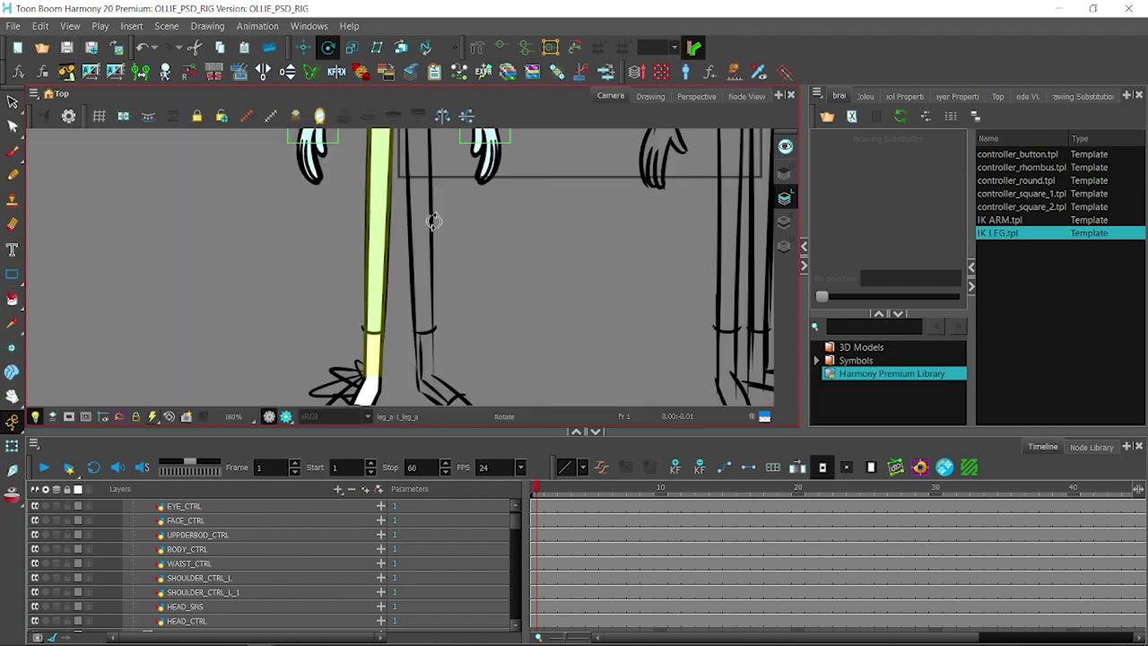
scroll(431, 220, "down", 4)
scroll(376, 251, "up", 4)
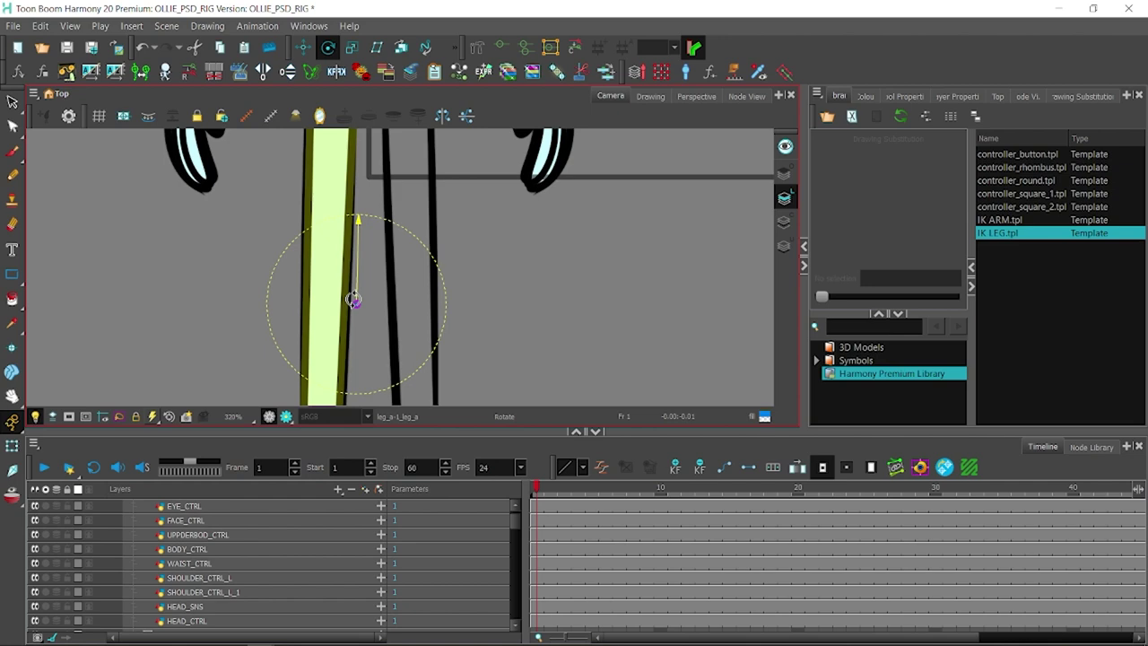
scroll(354, 298, "up", 2)
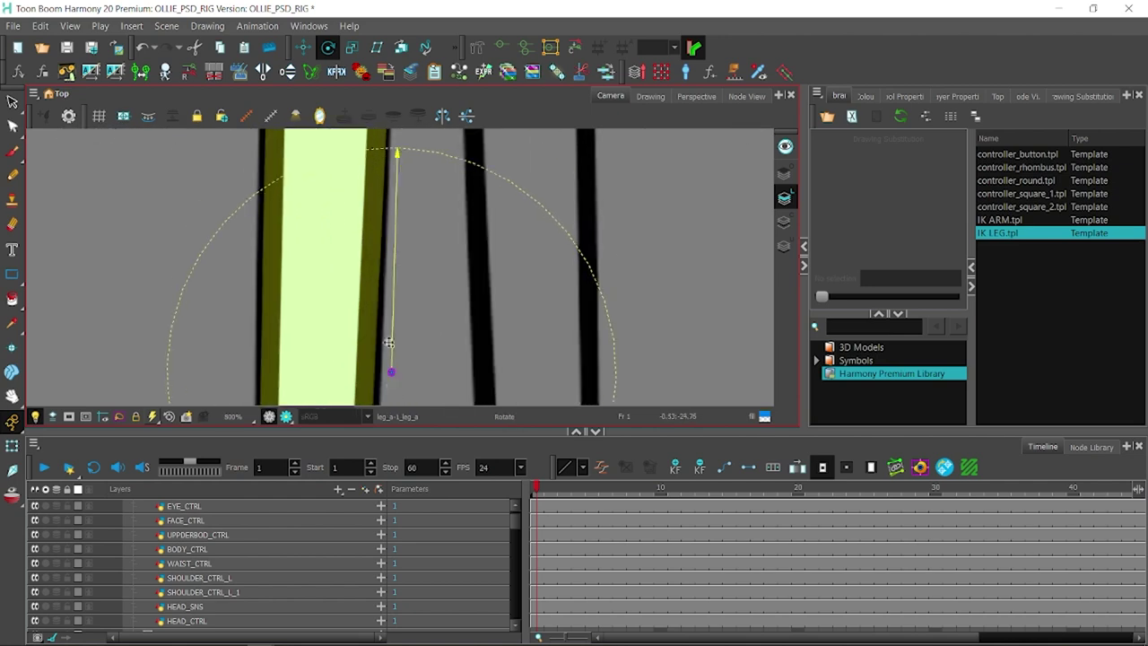
scroll(394, 296, "up", 2)
scroll(421, 305, "down", 6)
scroll(457, 203, "up", 2)
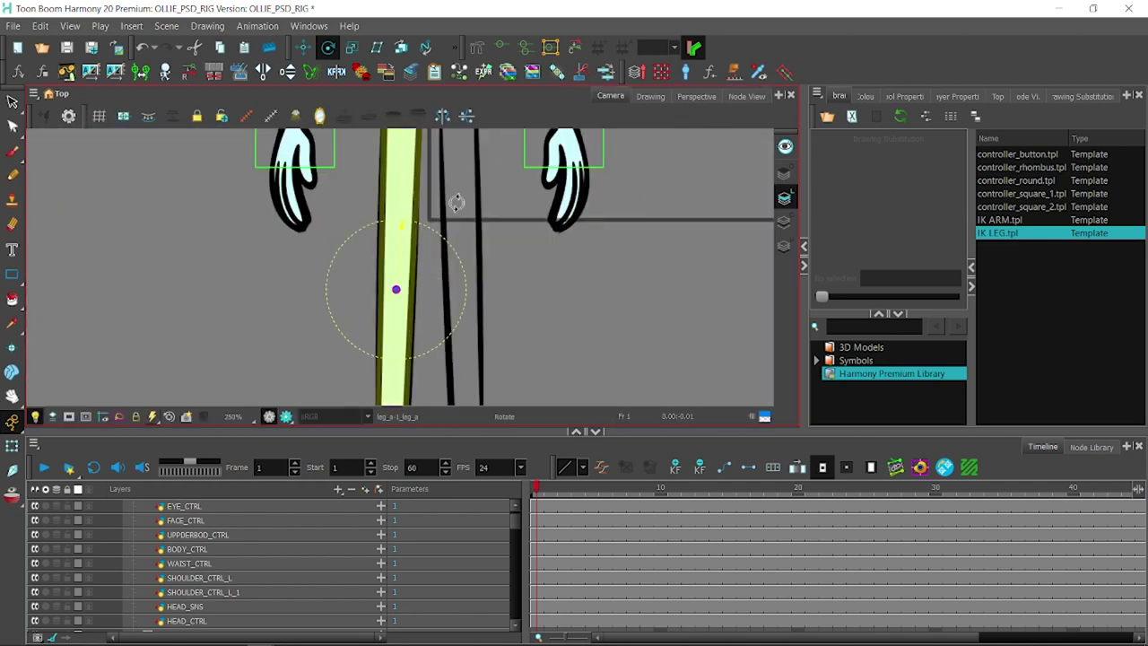
scroll(456, 202, "up", 5)
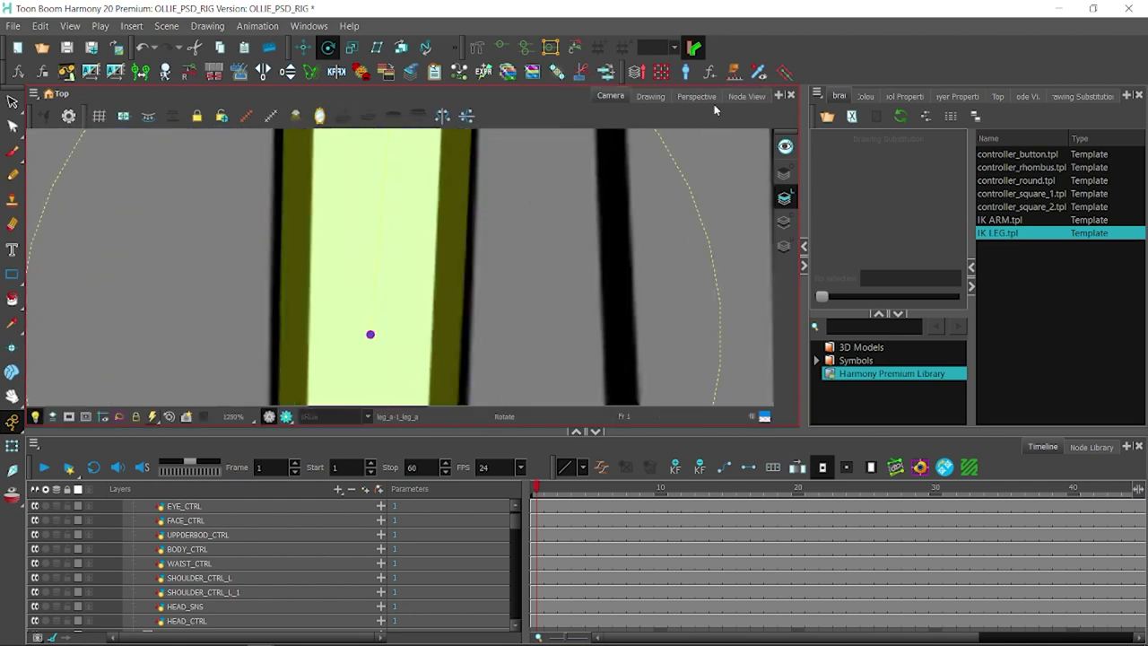
scroll(517, 297, "down", 6)
scroll(313, 316, "up", 5)
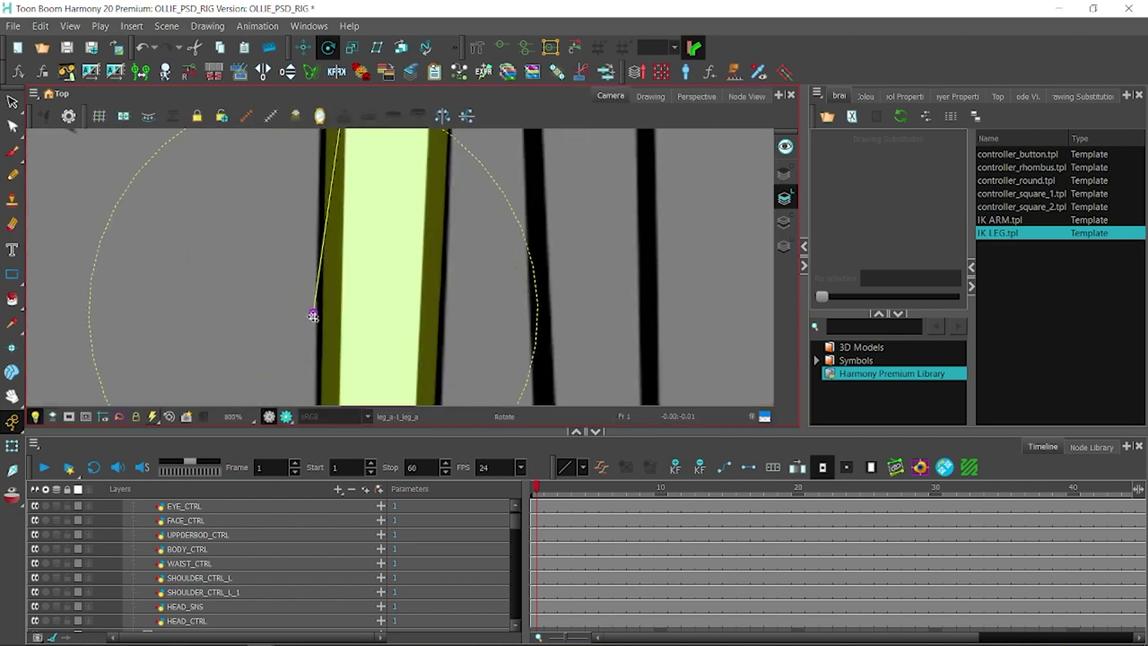
scroll(313, 316, "down", 6)
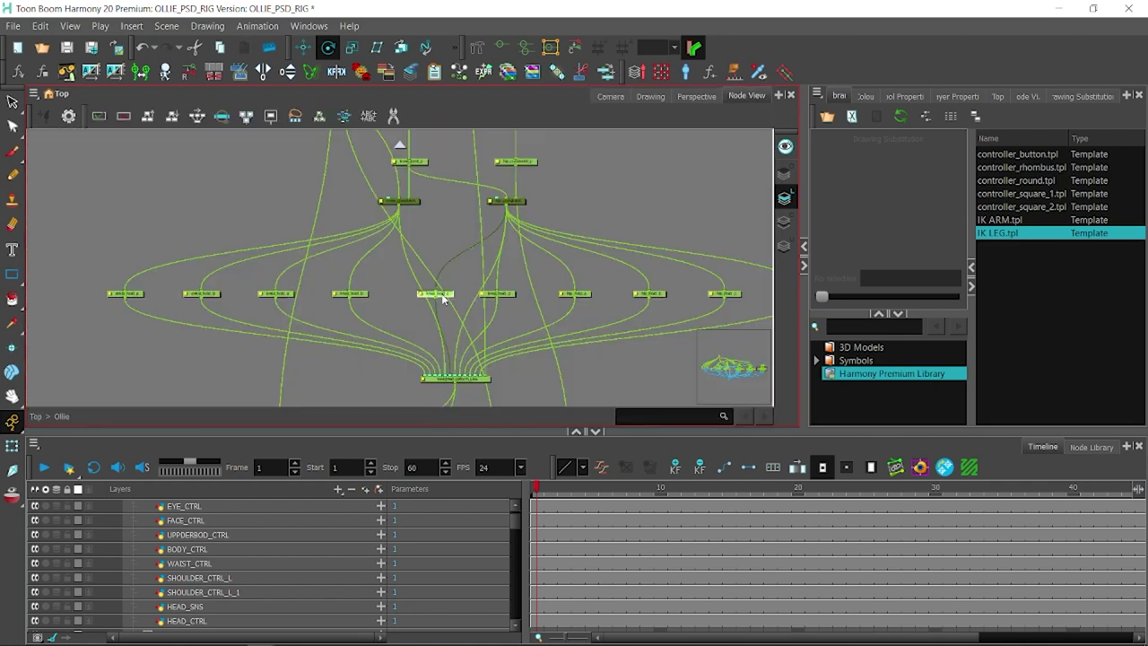
scroll(430, 287, "up", 4)
scroll(379, 268, "up", 2)
scroll(347, 213, "up", 2)
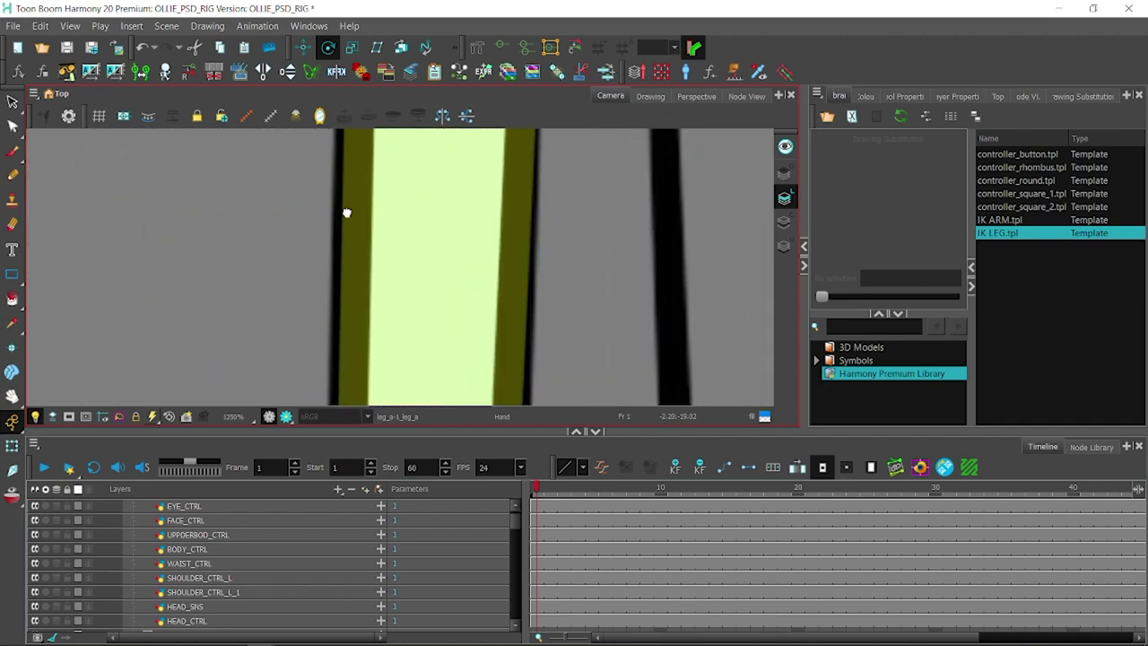
scroll(347, 213, "down", 2)
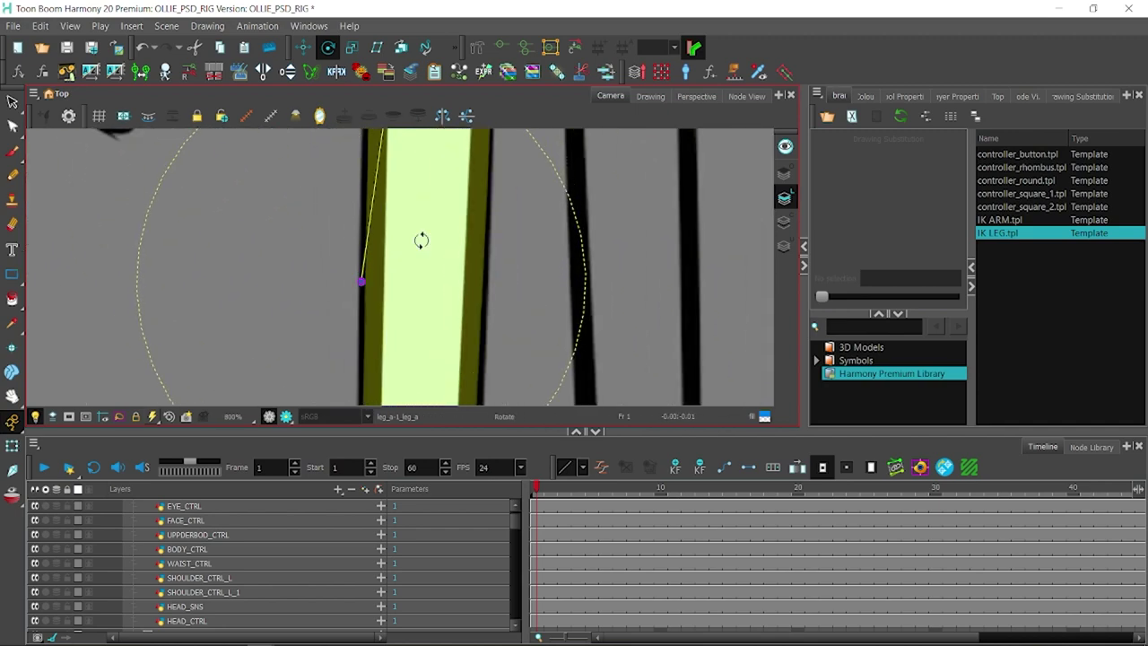
scroll(420, 238, "down", 2)
scroll(455, 218, "down", 2)
scroll(397, 366, "up", 4)
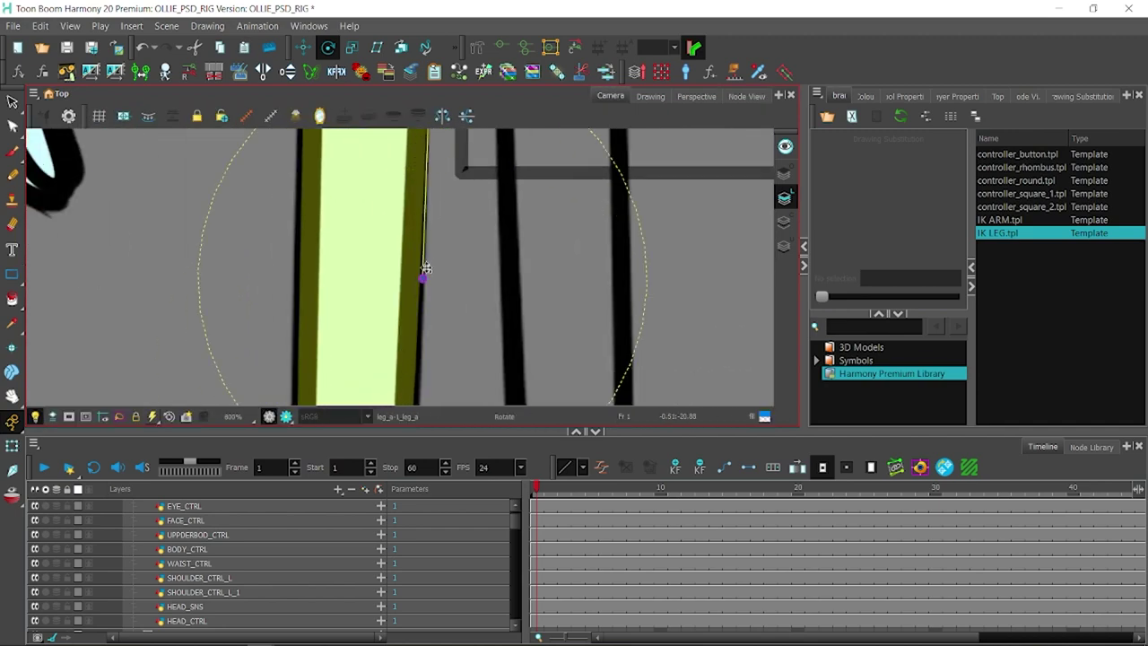
scroll(426, 269, "down", 1)
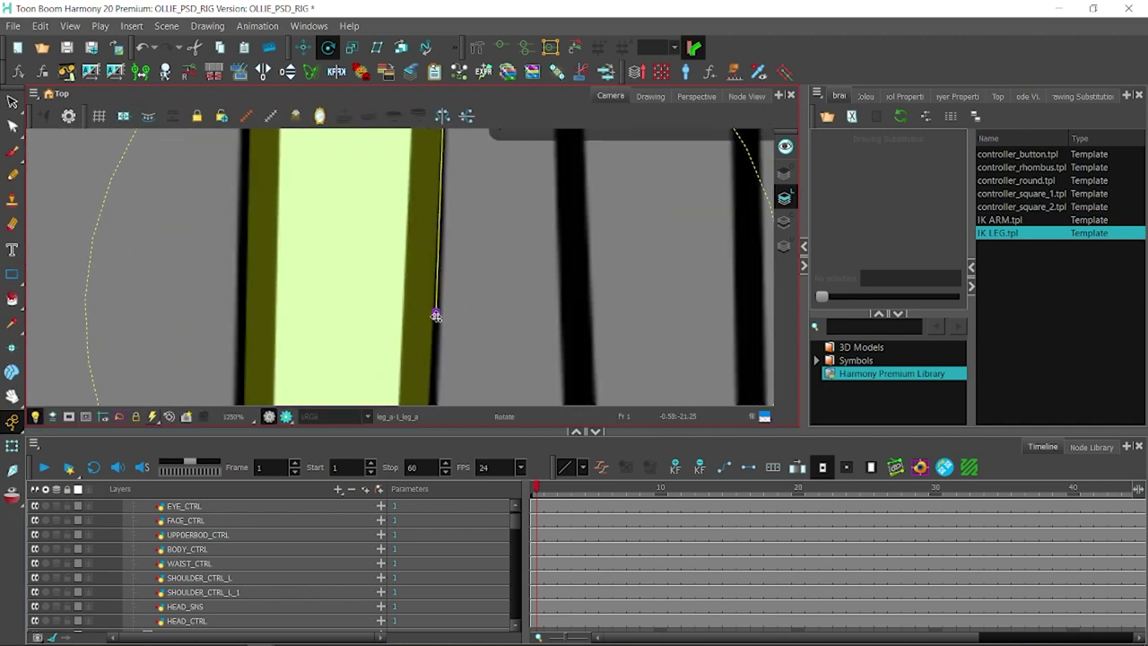
scroll(436, 315, "down", 4)
scroll(418, 336, "up", 3)
scroll(404, 239, "up", 1)
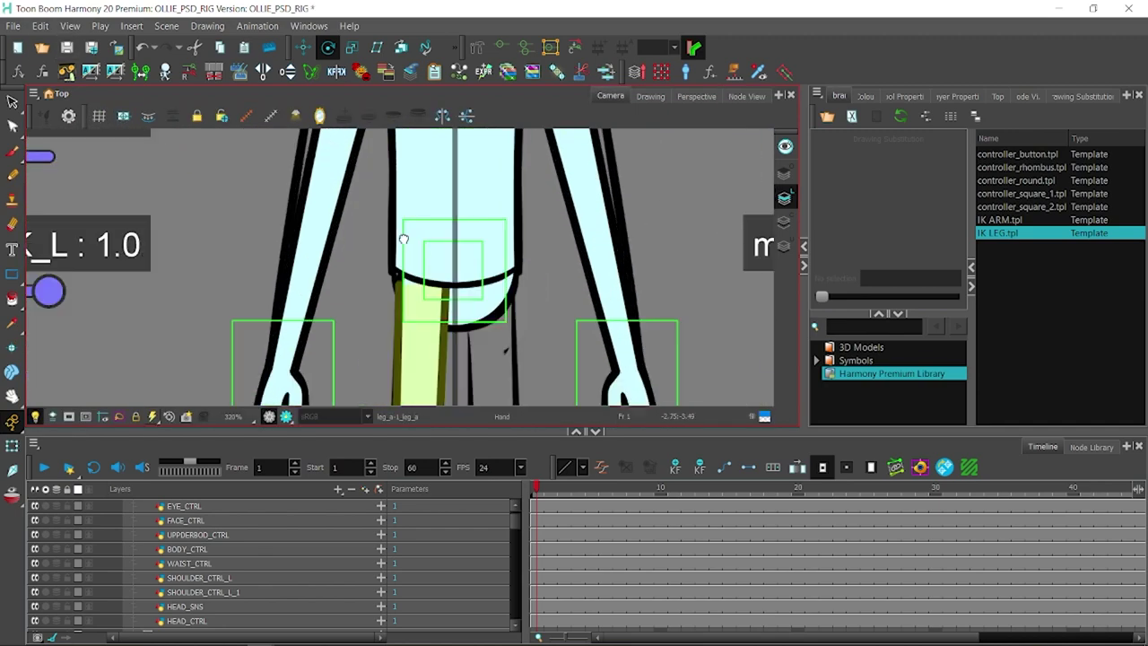
scroll(403, 240, "up", 4)
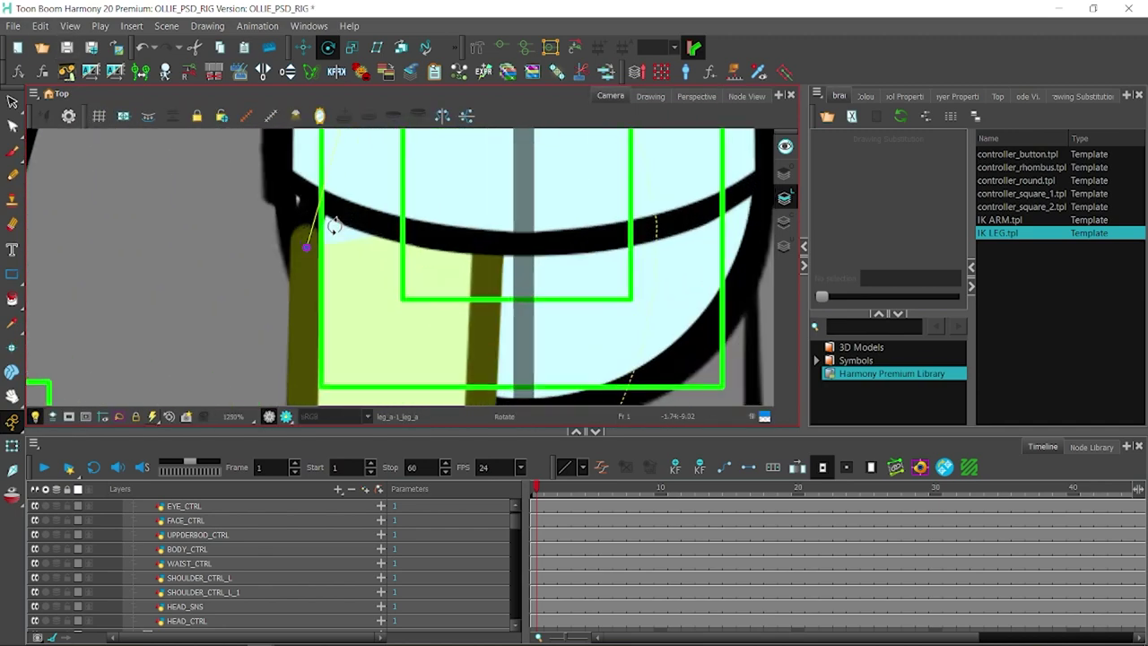
scroll(325, 225, "down", 6)
scroll(422, 200, "up", 5)
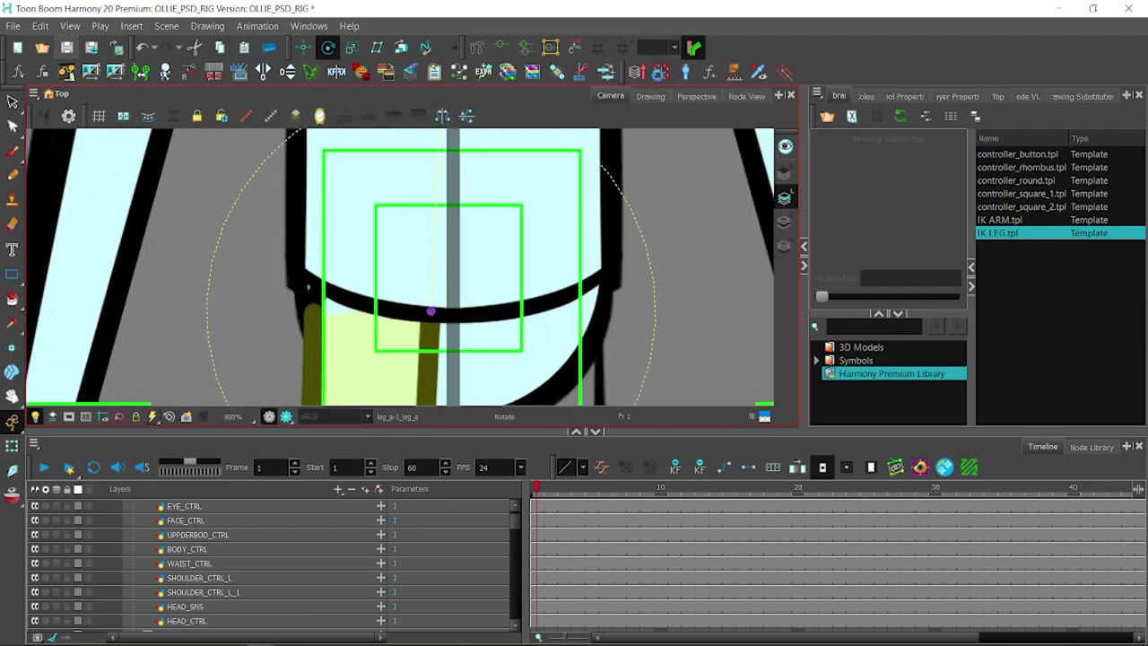
scroll(389, 249, "down", 2)
scroll(326, 320, "down", 2)
scroll(610, 273, "down", 4)
scroll(610, 273, "up", 5)
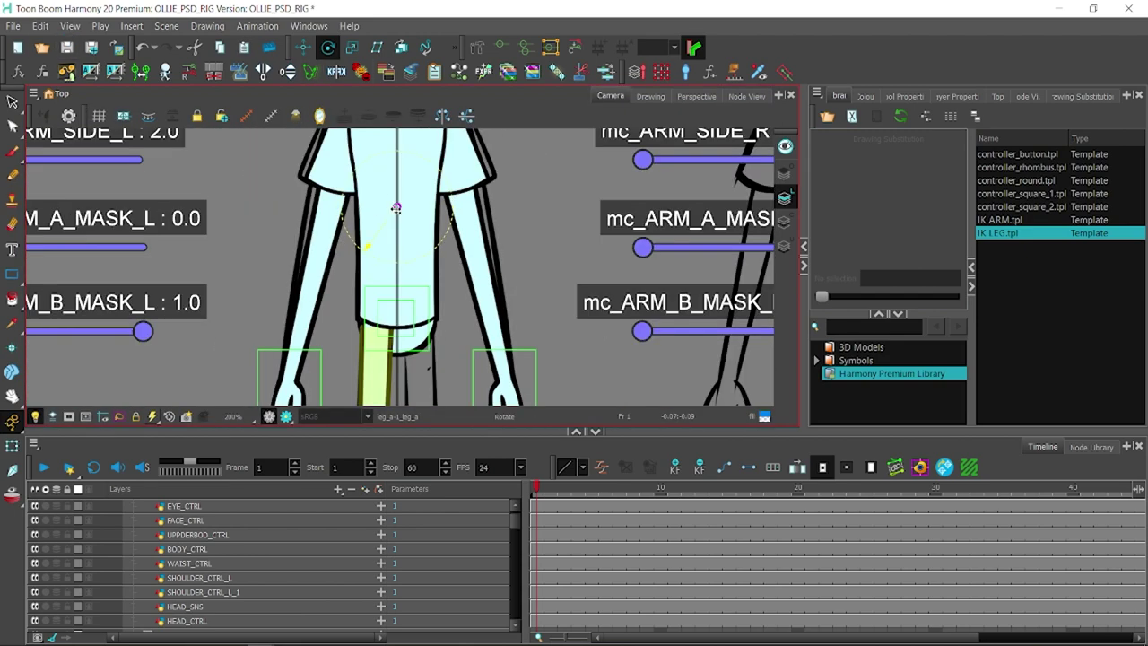
scroll(395, 207, "up", 2)
- Show a leg node's Layer Properties, then select the foot drawing and view the Ollie group's nodes
left_click(745, 96)
left_click(958, 96)
scroll(985, 359, "down", 5)
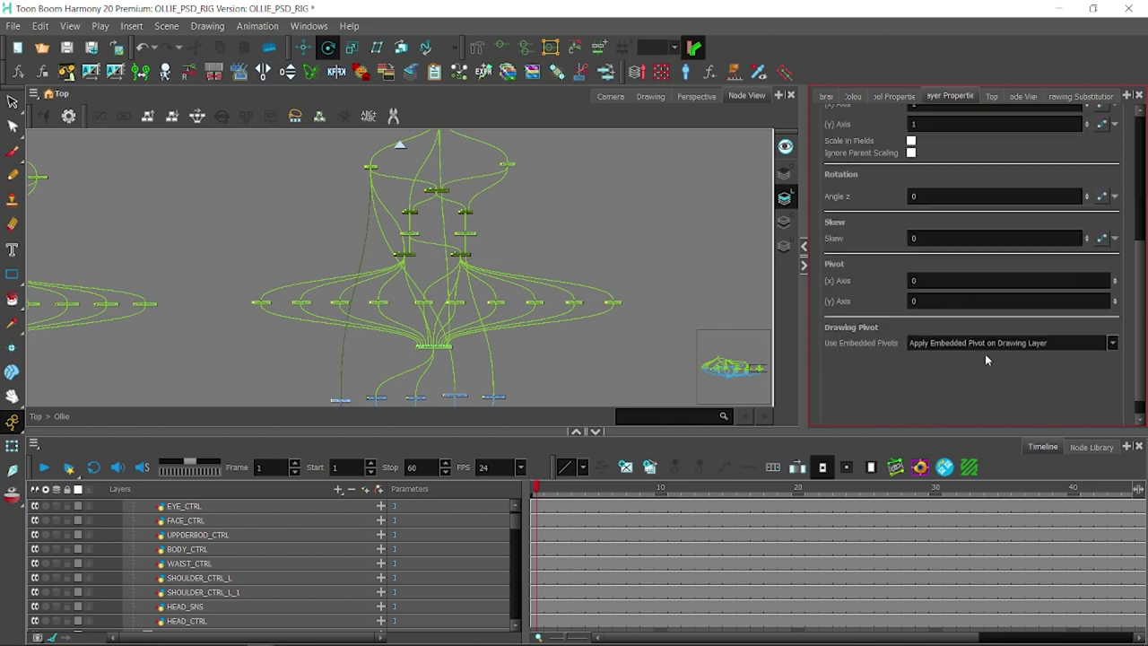
left_click(609, 96)
left_click(386, 344)
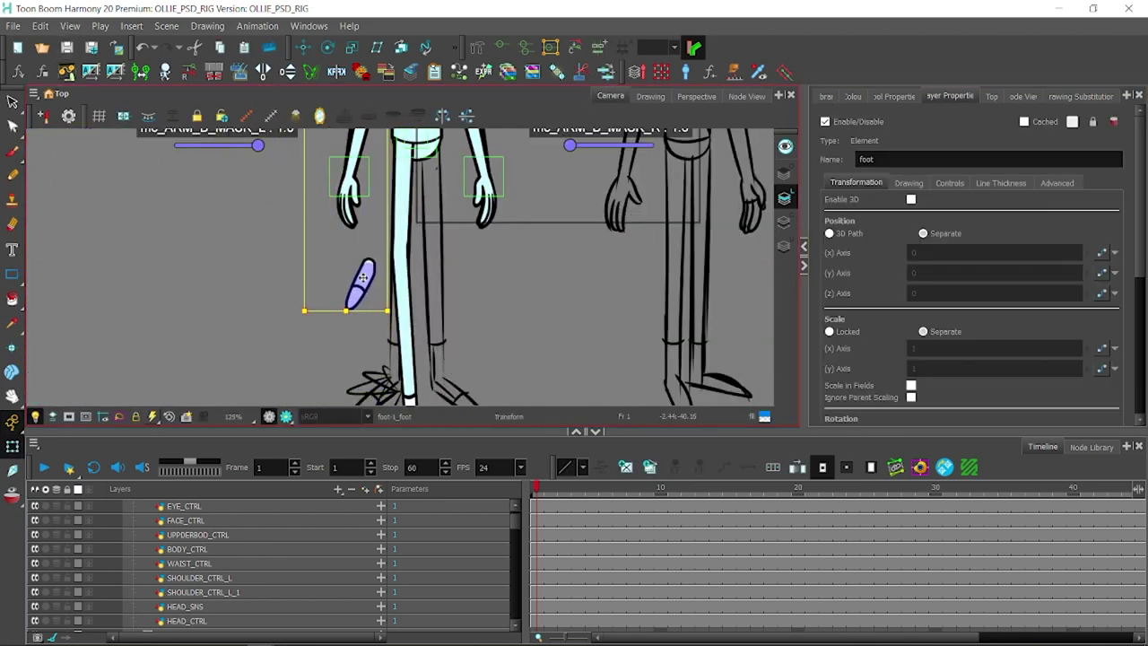
left_click(746, 96)
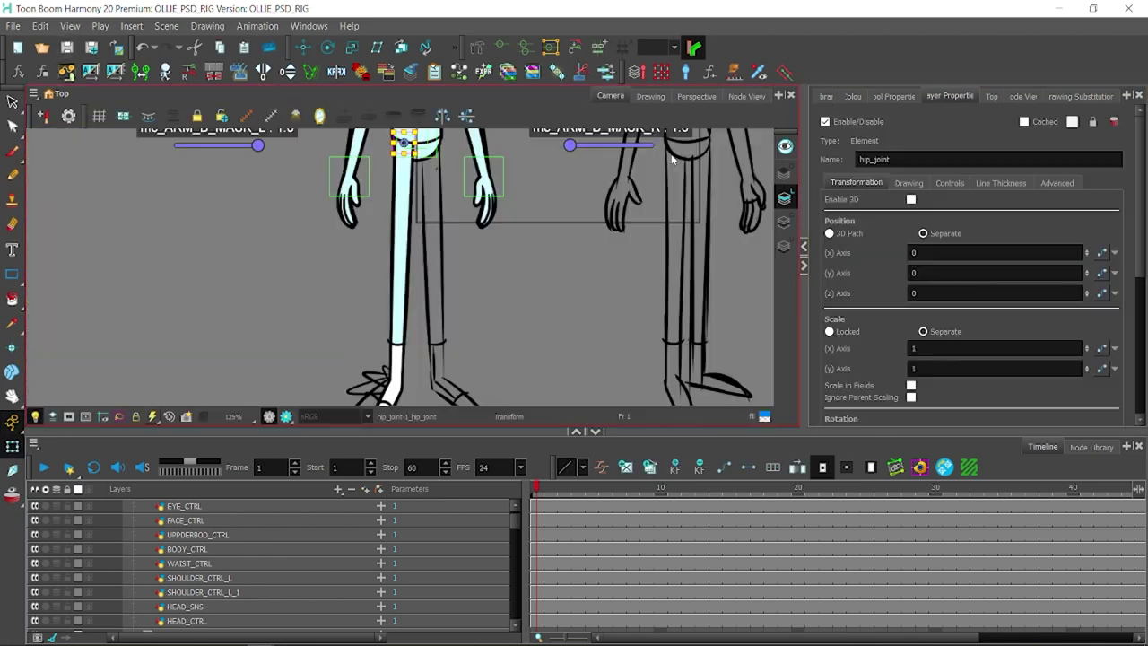
- Select the hip_joint node and set its Control Position X Axis to 1000
left_click(920, 466)
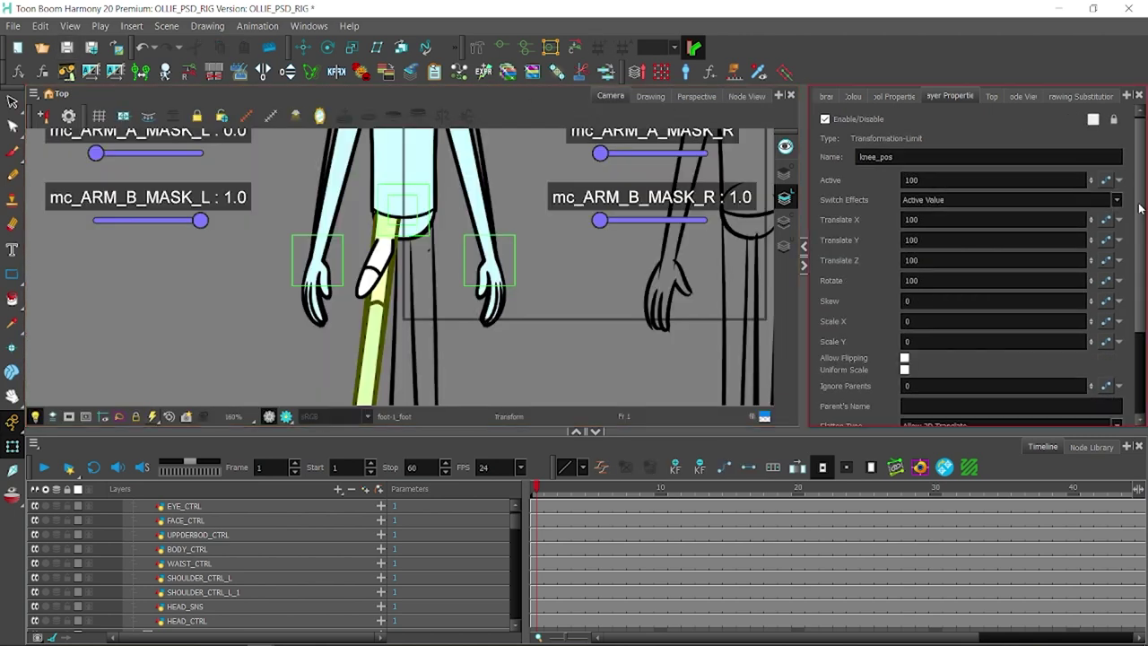
scroll(1092, 394, "down", 3)
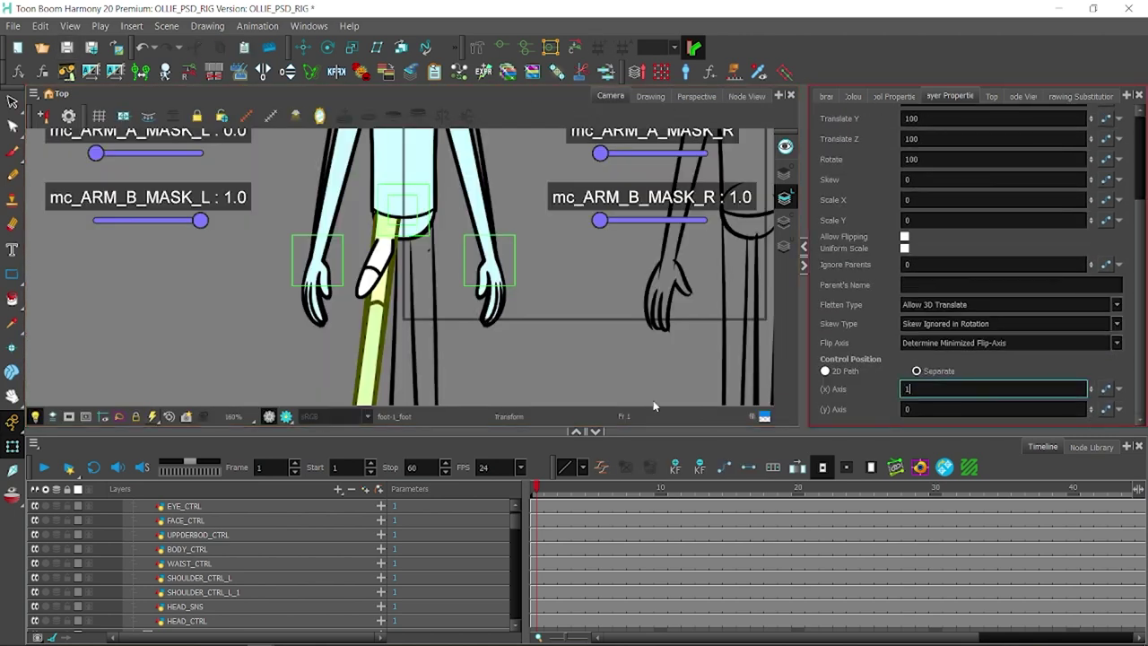
type("000")
key("Return")
scroll(654, 394, "down", 3)
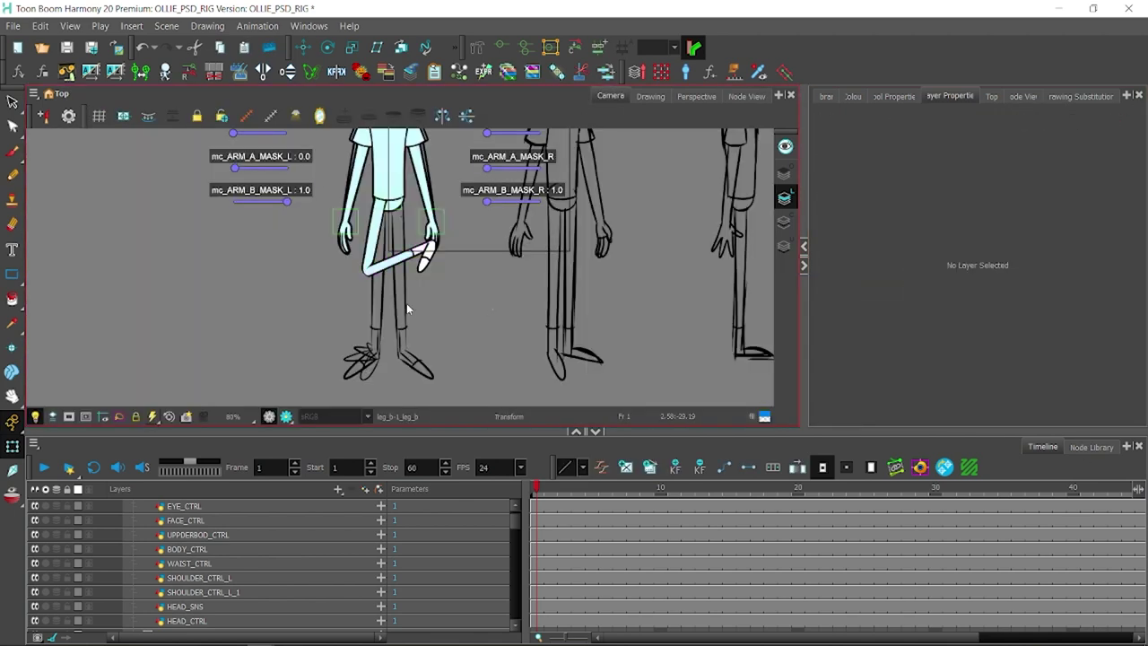
- Raise Ollie's foot up toward the hand to test the IK leg
left_click(402, 258)
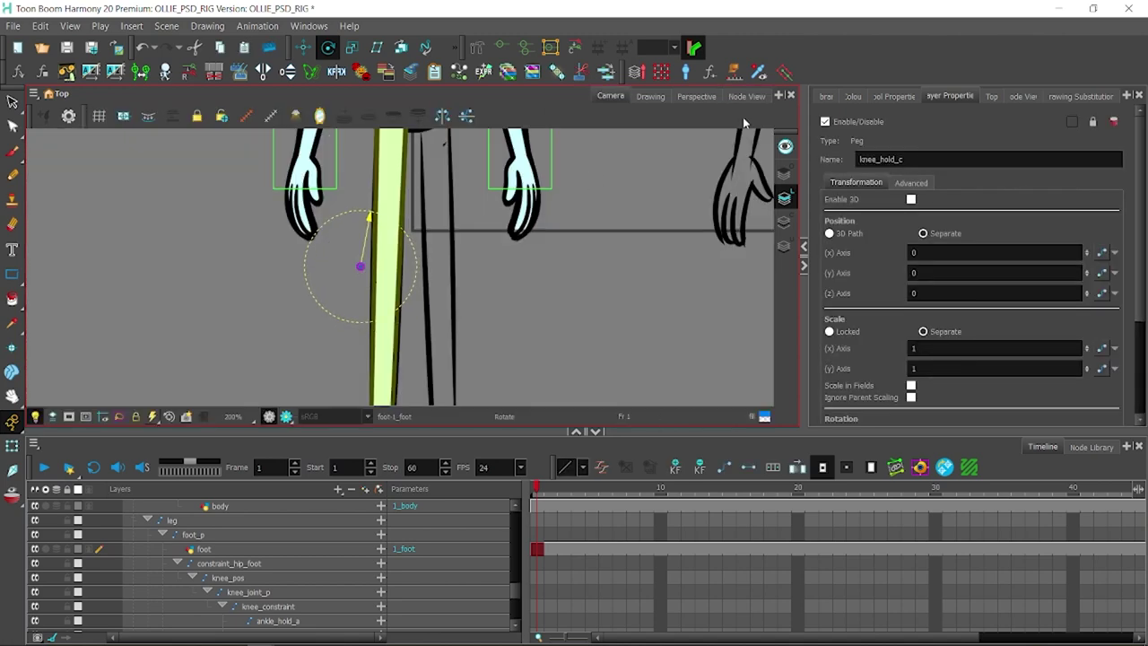
left_click_drag(383, 386, 427, 208)
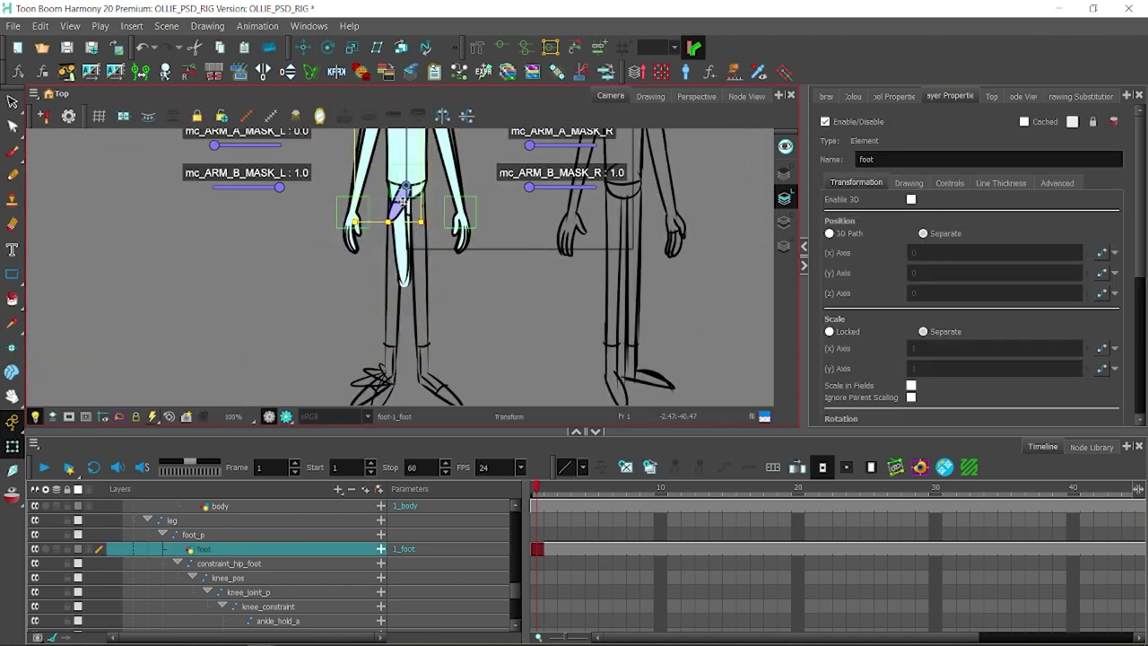
left_click(287, 320)
left_click_drag(412, 260, 421, 278)
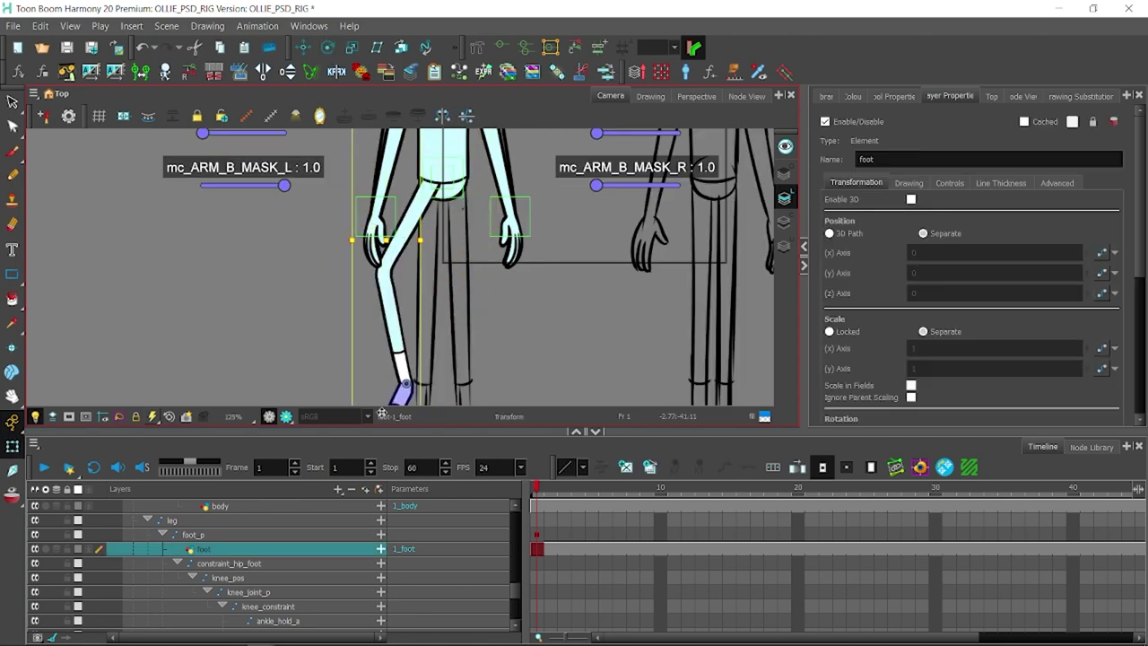
- Pull the foot down so the knee bends and the foot hangs below the raised leg
mouse_move(475, 242)
left_mouse_down()
mouse_move(410, 384)
mouse_move(420, 383)
left_mouse_up()
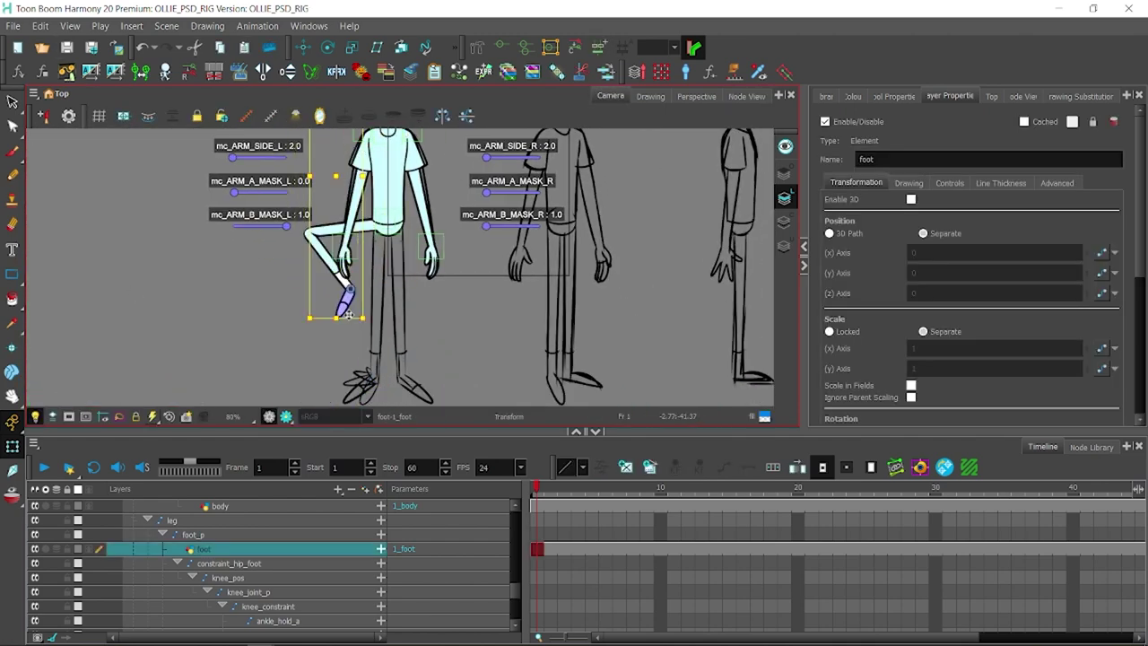
left_click_drag(237, 277, 366, 369)
scroll(381, 241, "up", 3)
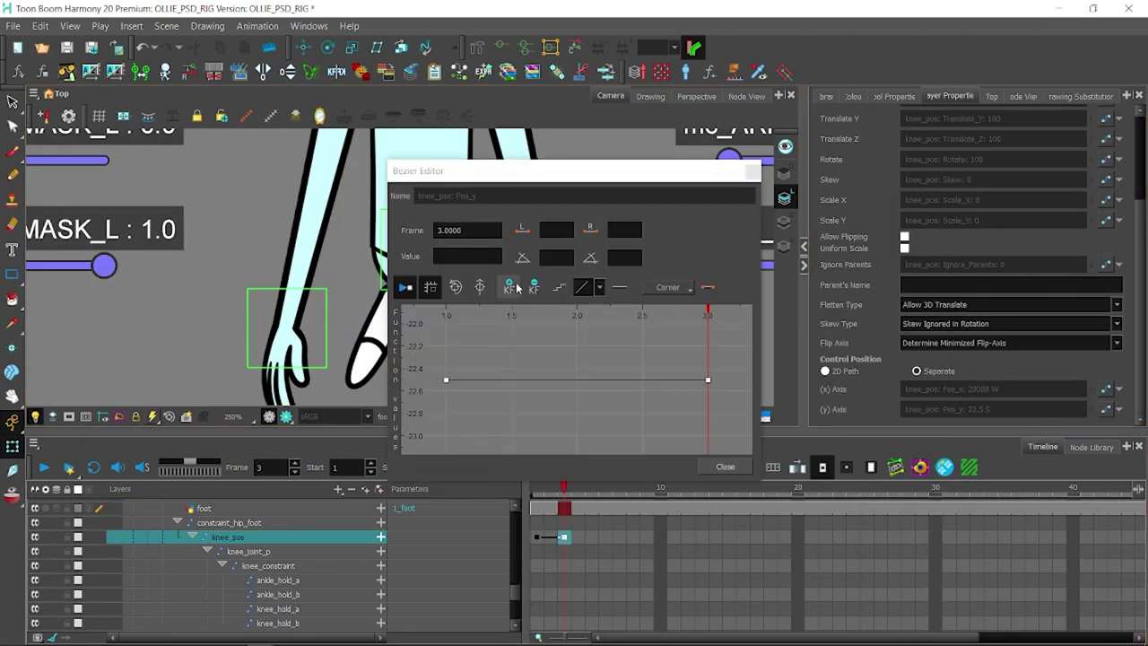
- Lower knee_pos's frame-3 Pos_y key and set up its mc_LEG_SIDE_L master controller slider
left_click_drag(933, 307, 933, 385)
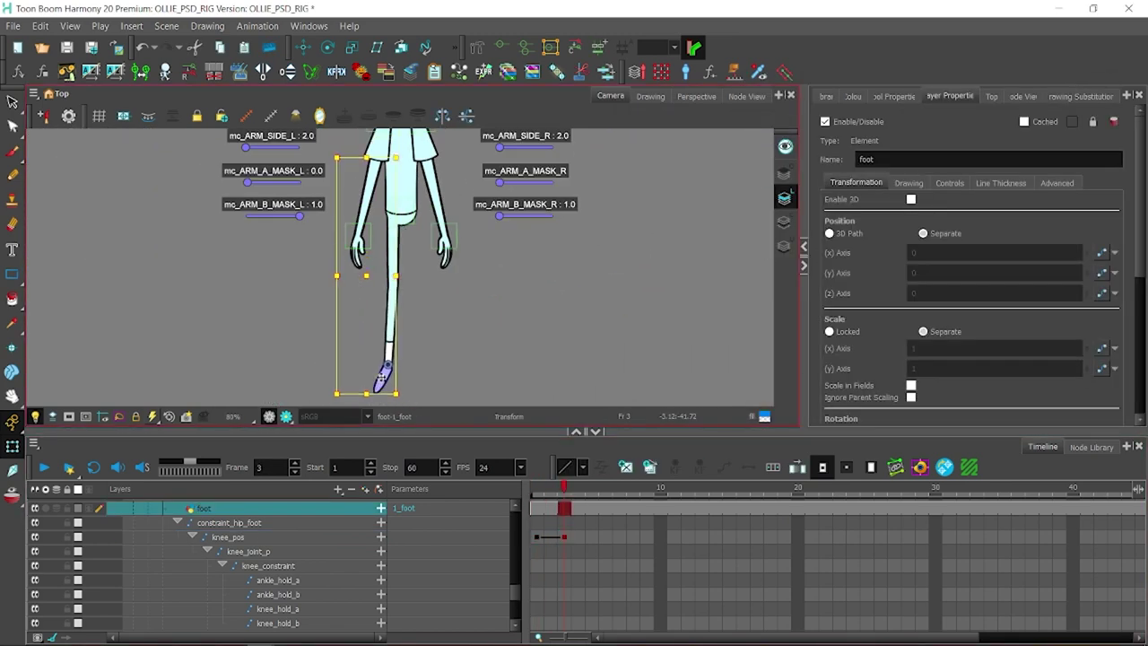
left_click(538, 536)
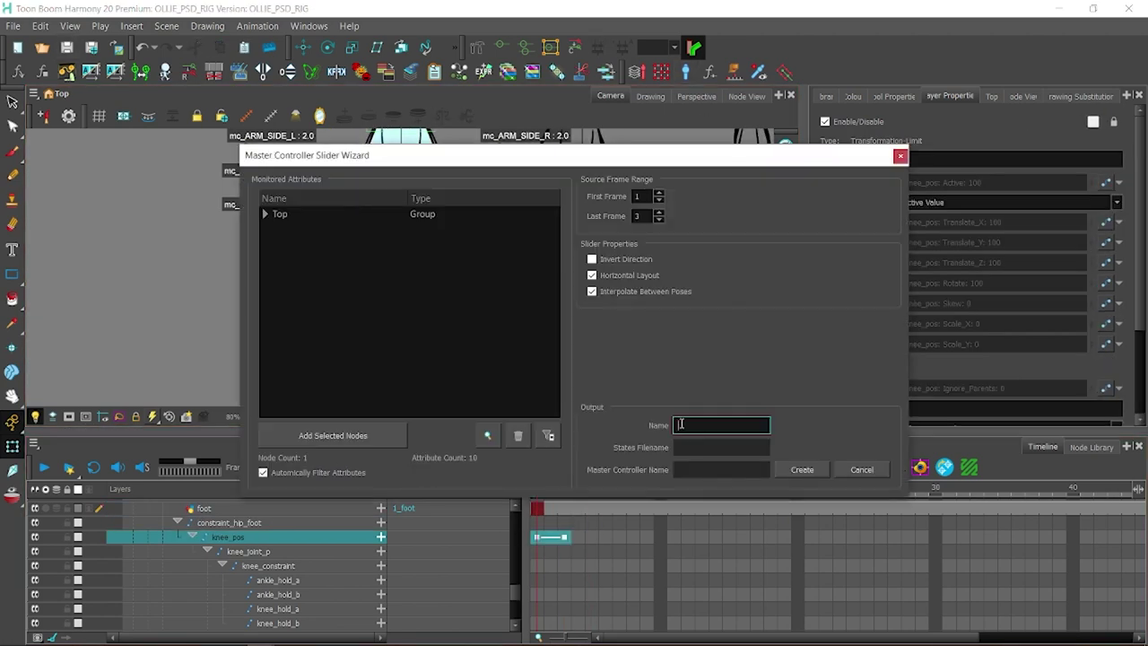
left_click(555, 333)
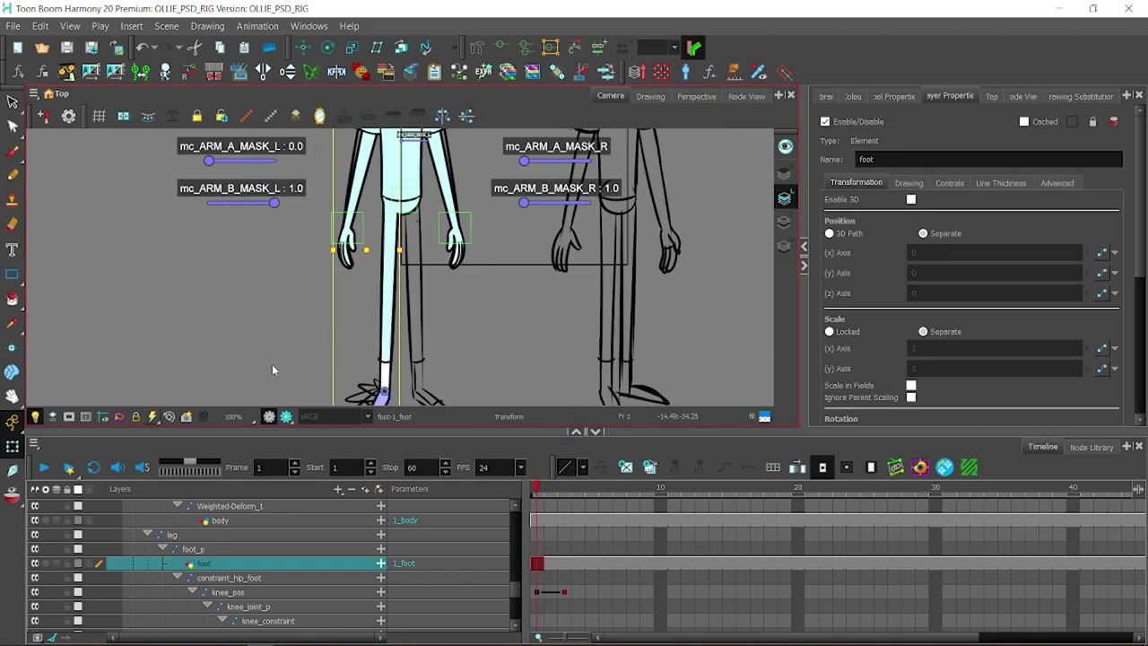
- Add a Deformation-foot curve deformer to the foot drawing and test-bend it upward
left_click(272, 365)
scroll(271, 366, "down", 1)
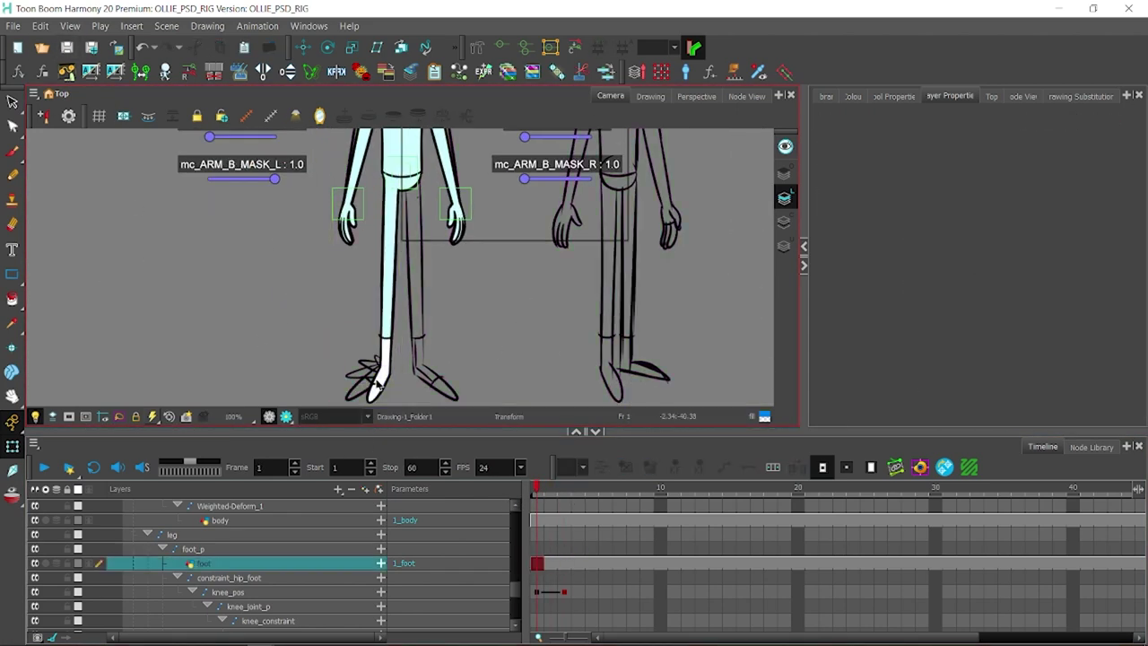
left_click(376, 386)
scroll(376, 385, "up", 3)
scroll(376, 385, "up", 3)
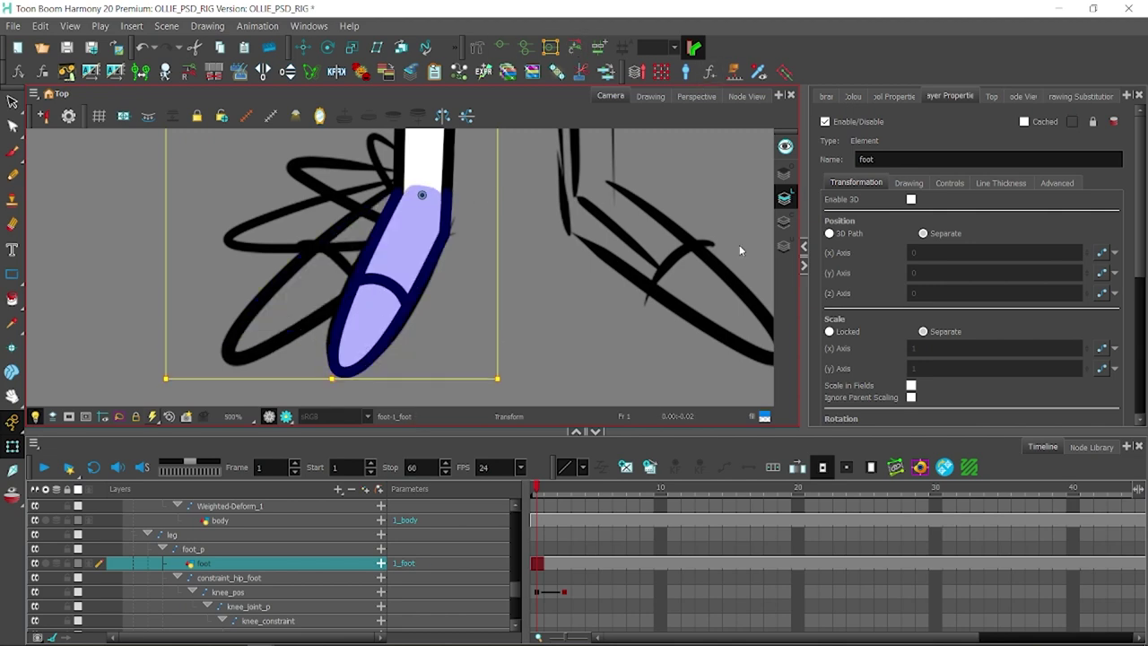
left_click(354, 355)
key("shift+t")
left_click_drag(376, 296, 311, 217)
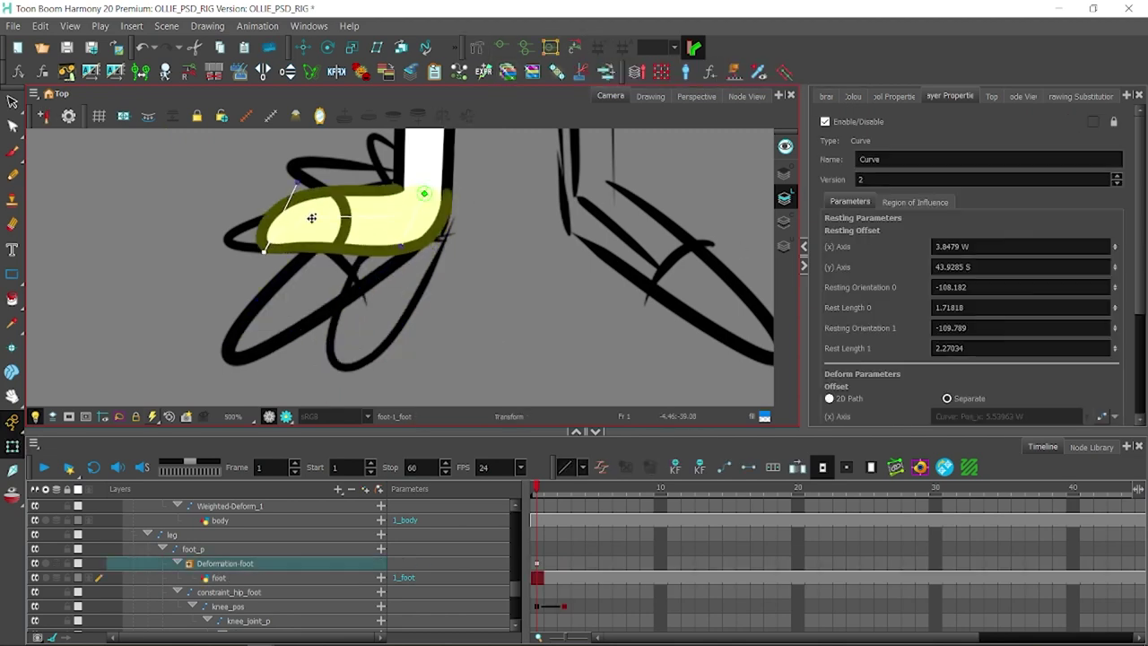
left_click(269, 261)
- Fit the deformer's rest-shape tip to the toe, then swap to the horizontal foot drawing
left_click(304, 269)
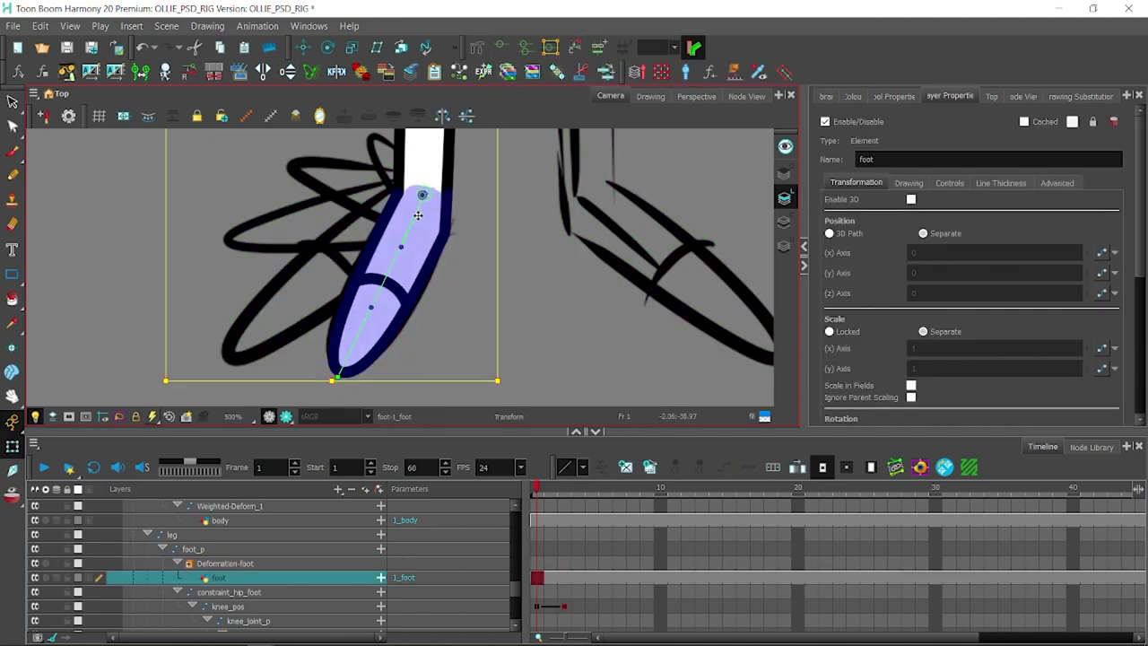
key("alt+4")
left_click(429, 190)
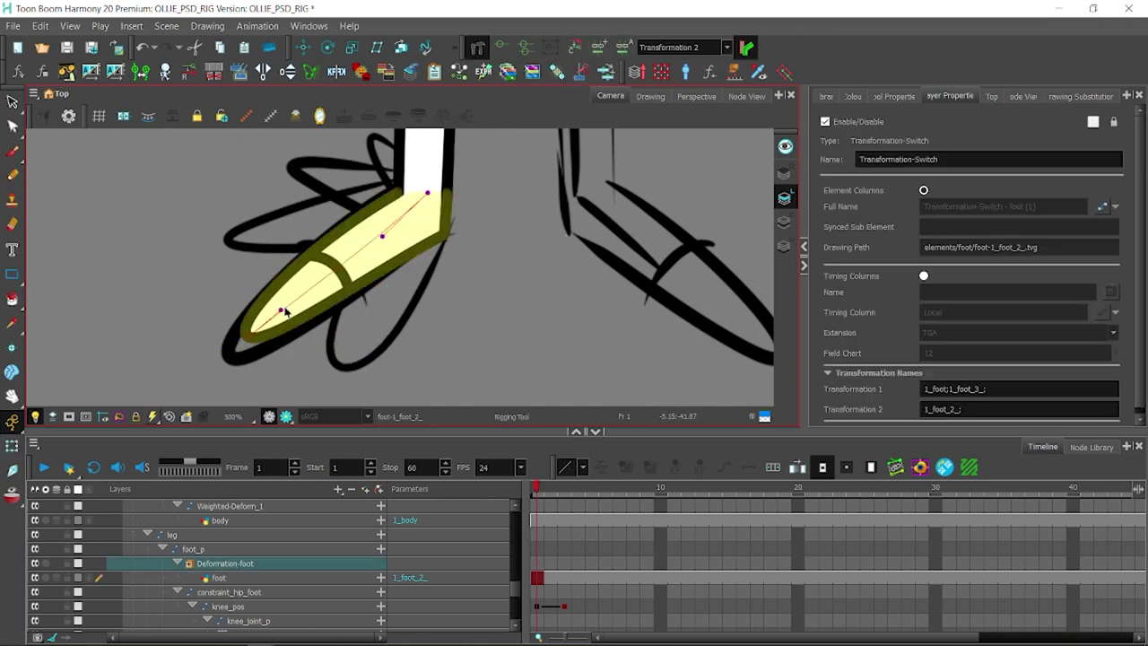
left_click_drag(284, 311, 235, 287)
key("shift+t")
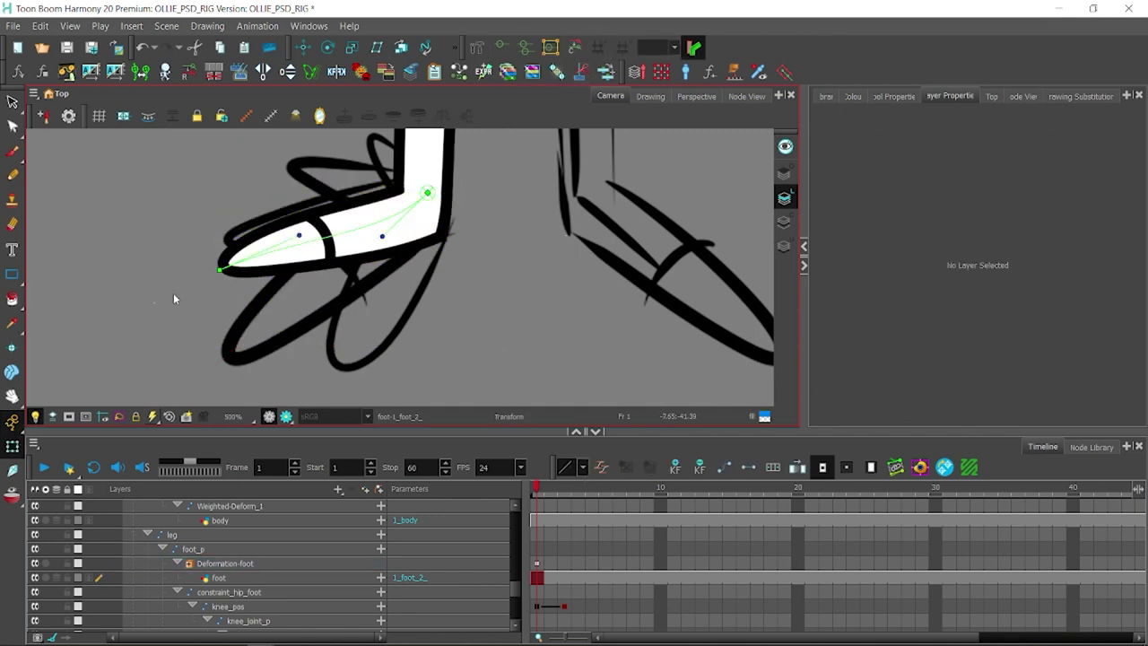
key("ctrl+z")
key("ctrl+z")
key("ctrl+z")
key("ctrl+z")
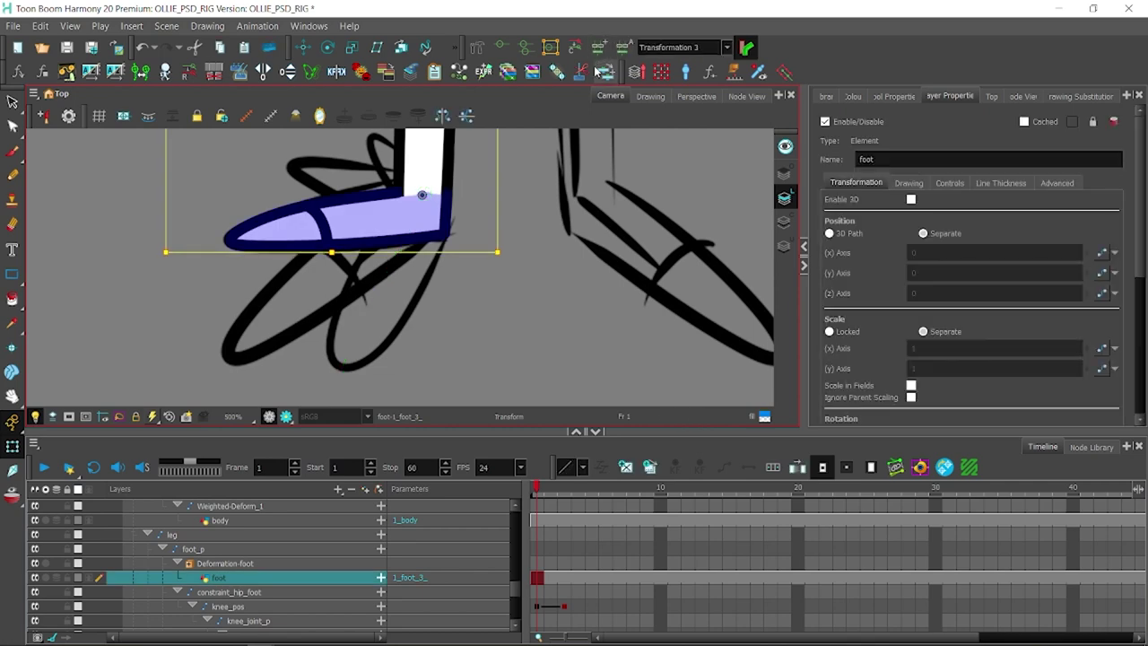
- Fit the rest shape on the horizontal foot drawing, then undo the test bends
key("alt+4")
left_click(392, 207)
left_click_drag(305, 226, 334, 138)
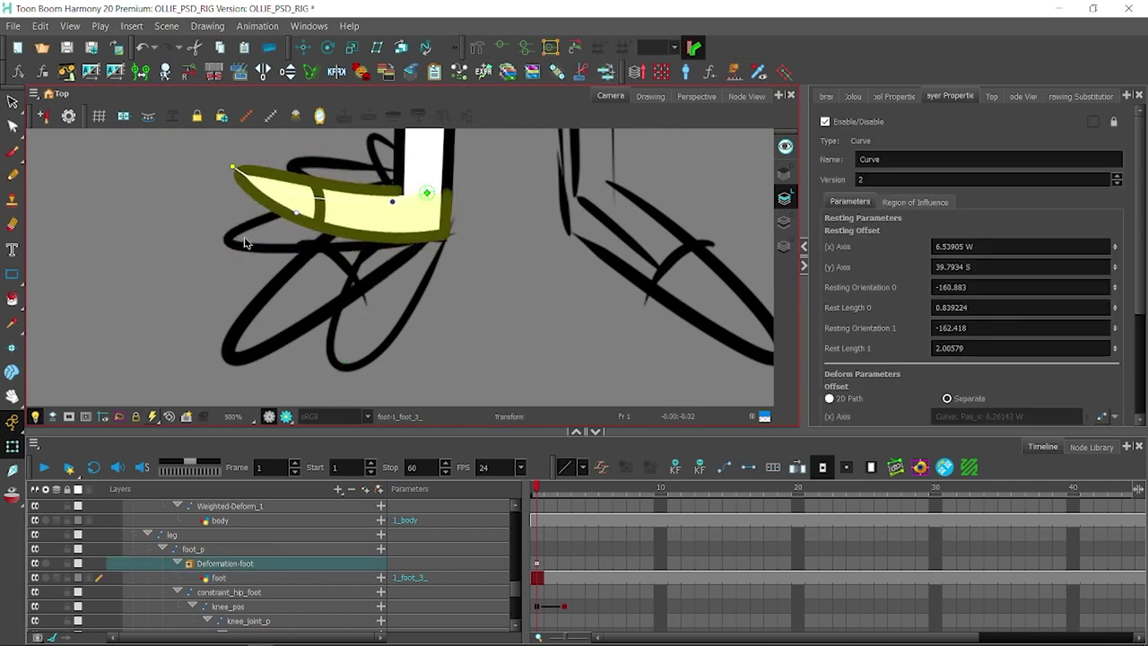
key("2")
key("2")
key("ctrl+z")
key("ctrl+z")
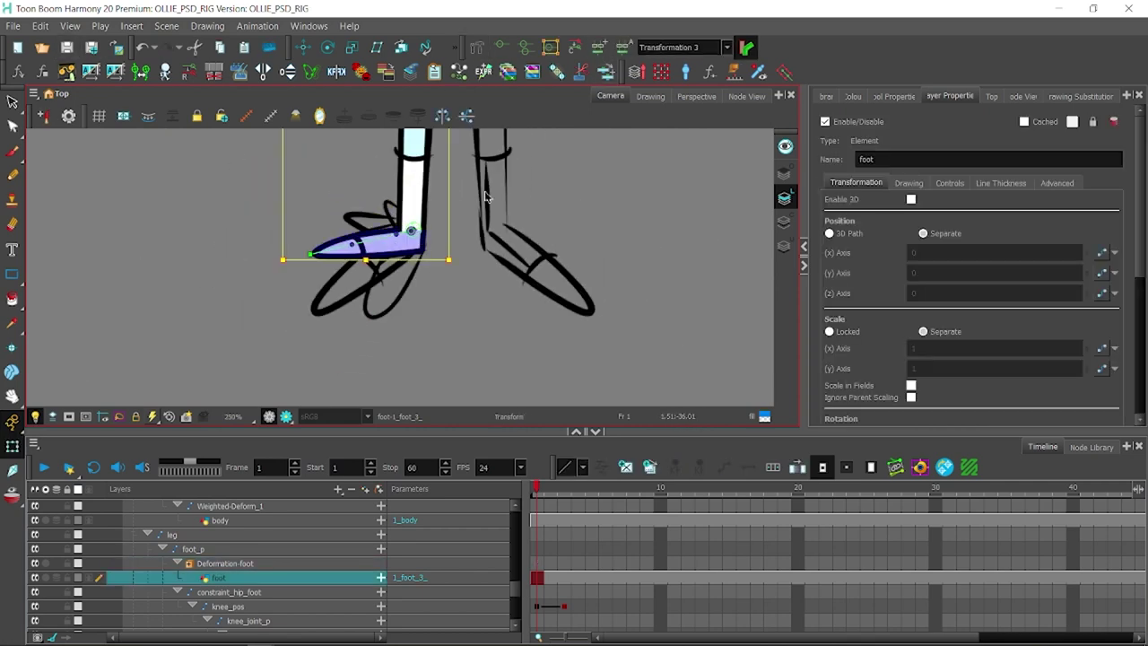
key("ctrl+z")
key("ctrl+z")
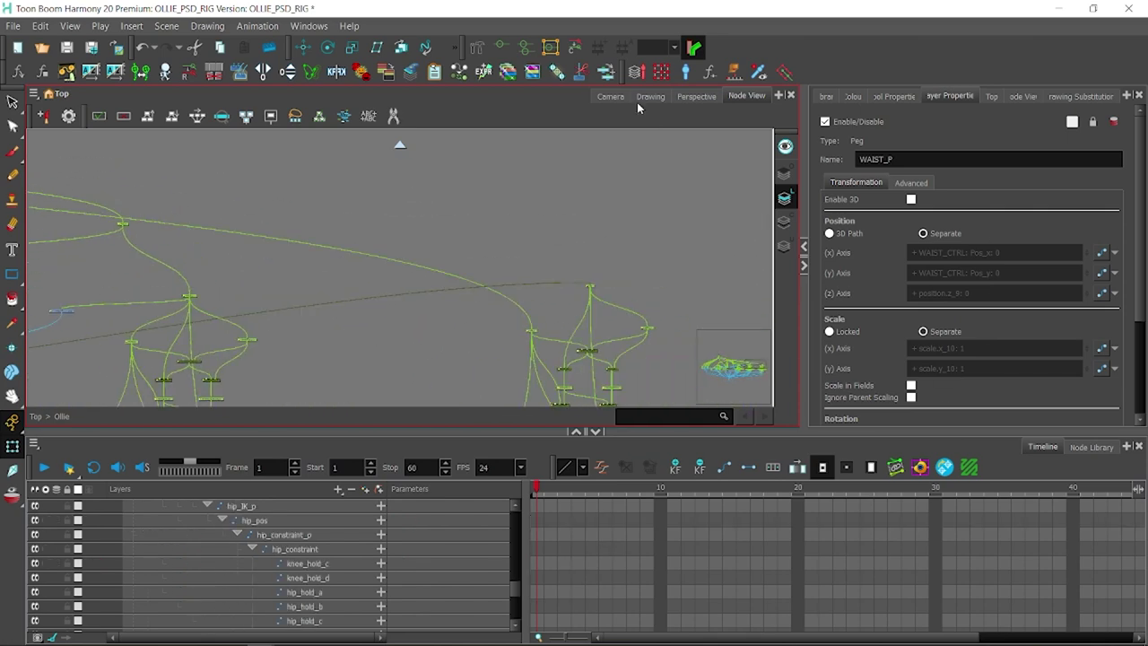
- Select the leg rig and enter the group holding the foot nodes in the node graph
left_click(611, 96)
left_click(418, 237)
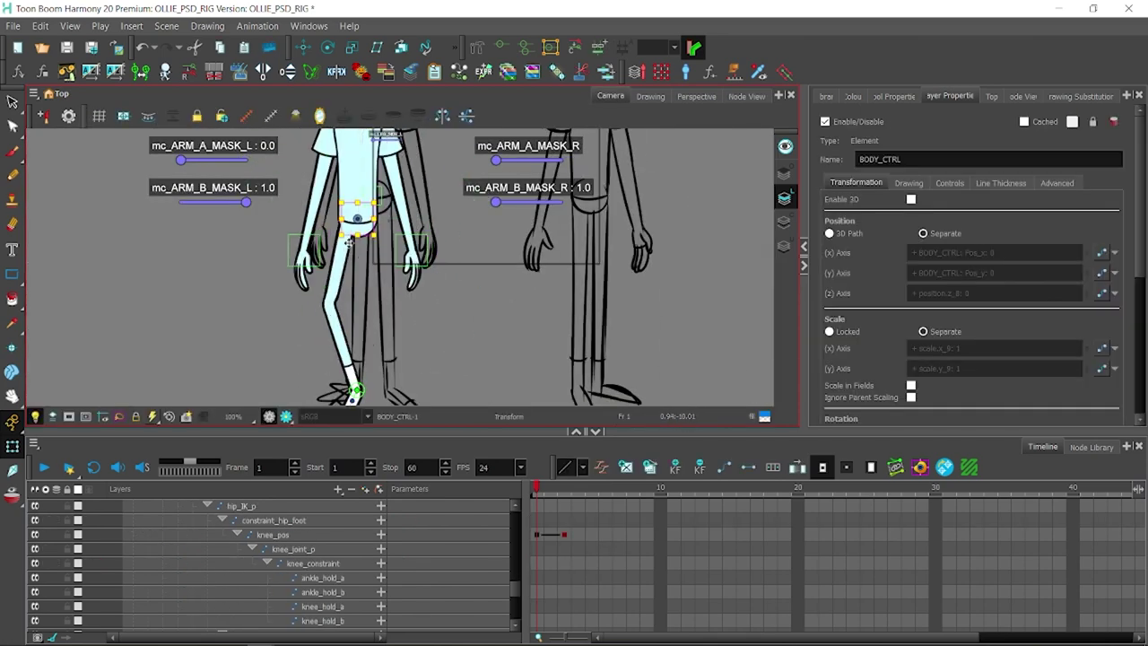
scroll(452, 365, "down", 2)
left_click(452, 365)
left_click(385, 225)
left_click(746, 96)
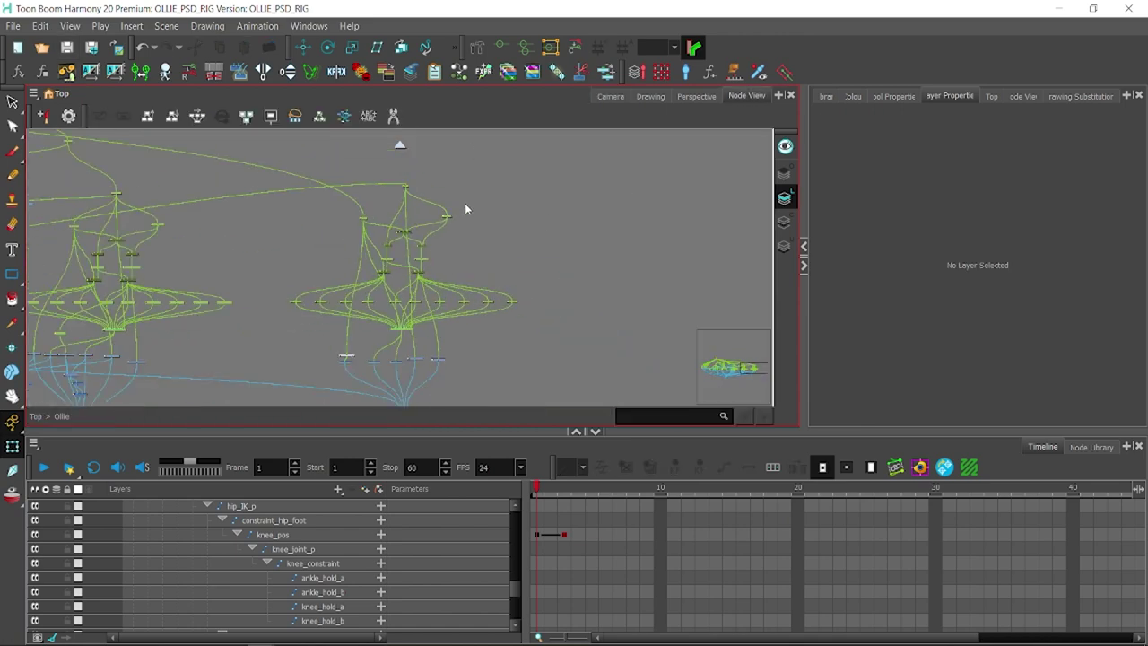
scroll(308, 160, "down", 3)
scroll(409, 218, "up", 3)
double_click(409, 215)
- Select the leg part and the second leg group's knee_pos_1 node
left_click(611, 96)
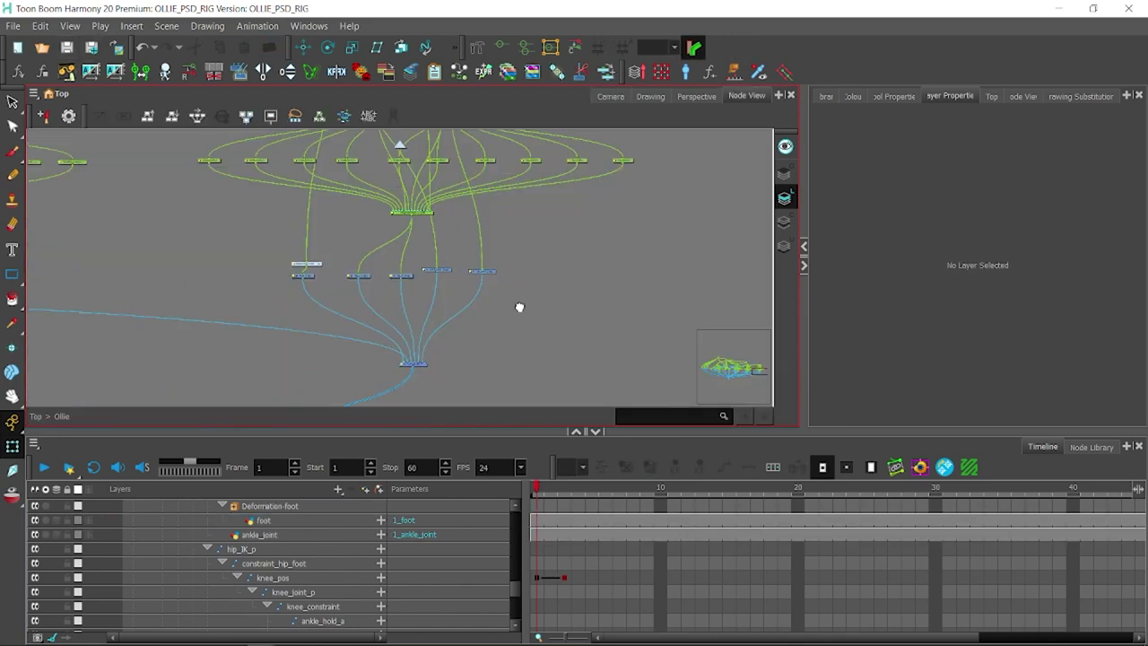
left_click(349, 276)
left_click(368, 295)
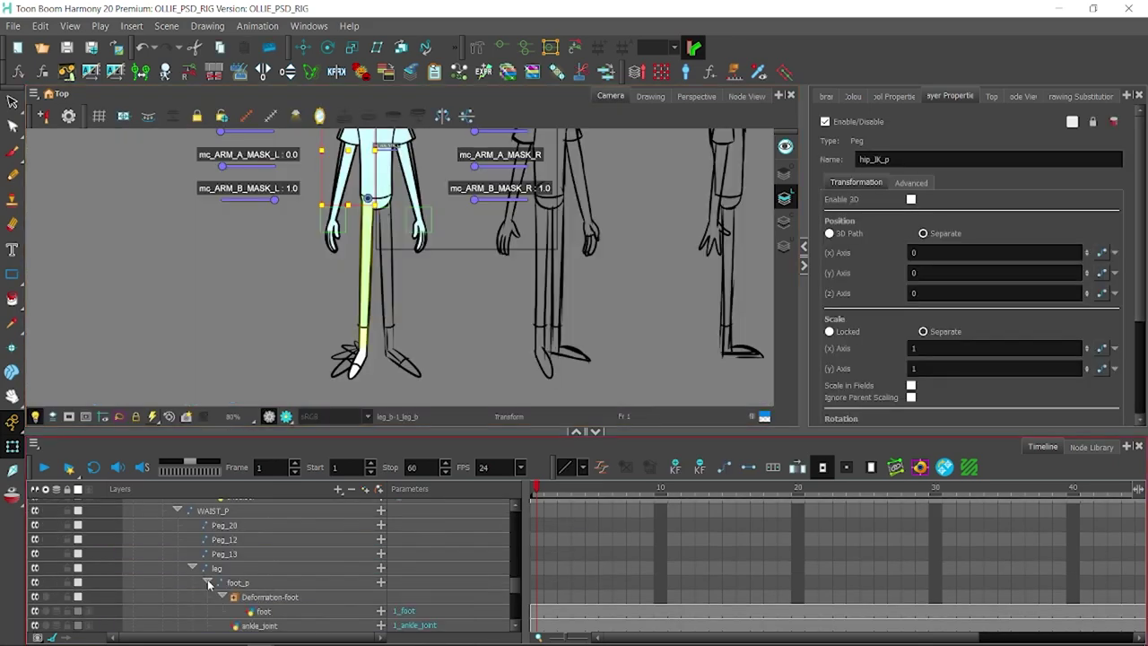
left_click(746, 96)
double_click(276, 220)
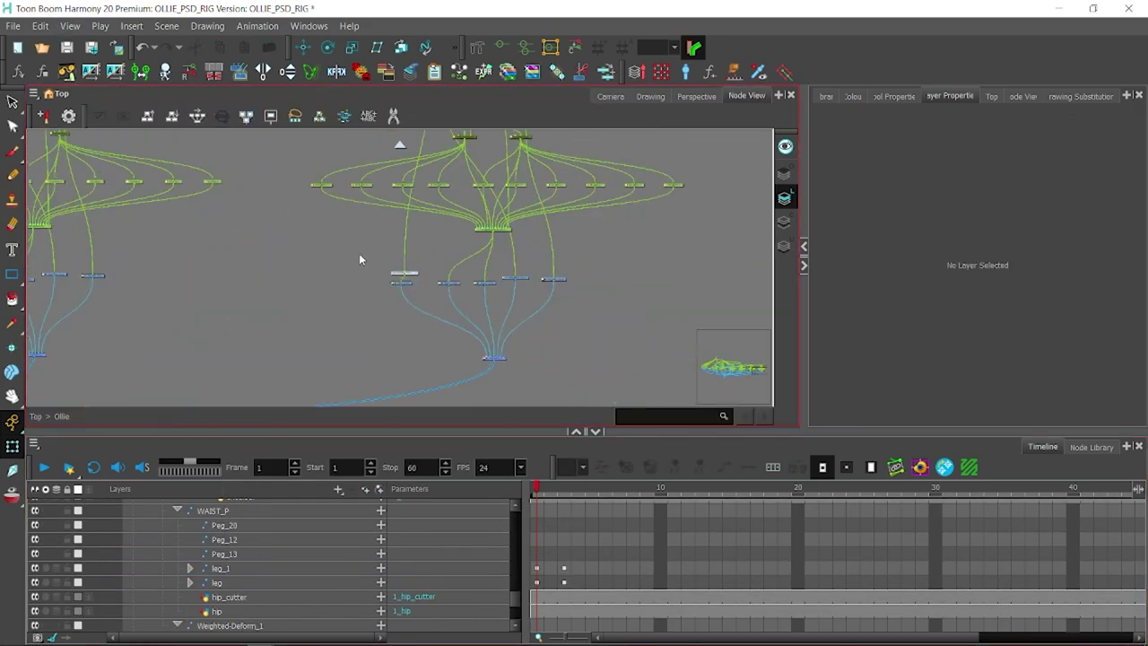
left_click(420, 219)
- Create the mc_LEG_SIDE_L and mc_LEG_SIDE_R sliders and give the R peg horizontal scale -1
left_click(611, 96)
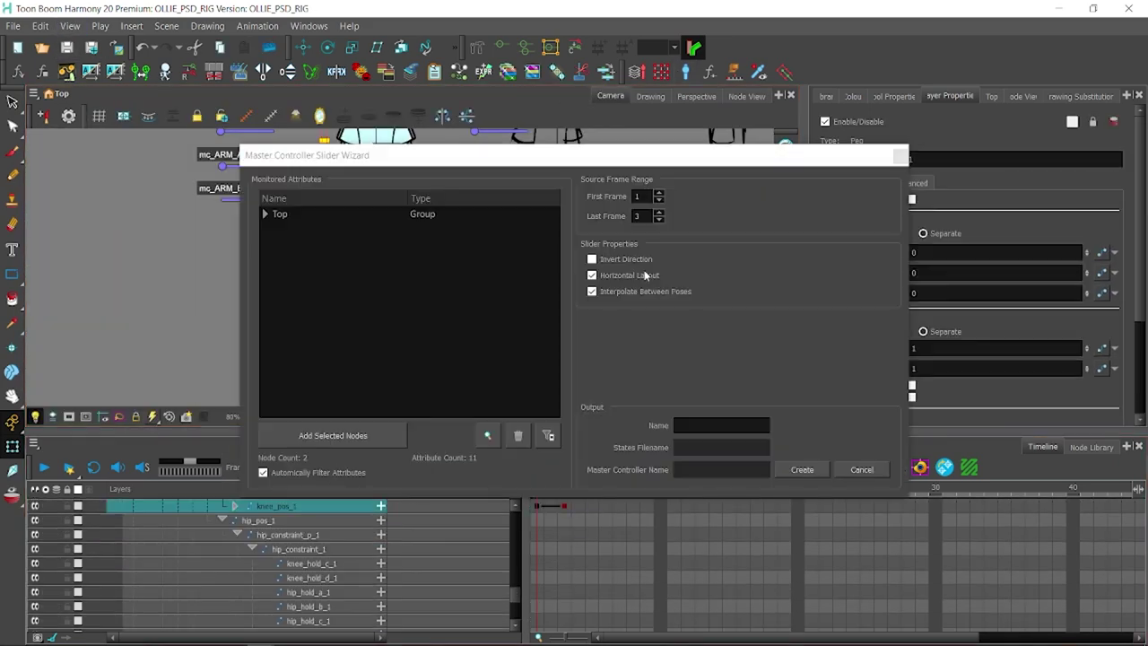
key("Return")
left_click(705, 492)
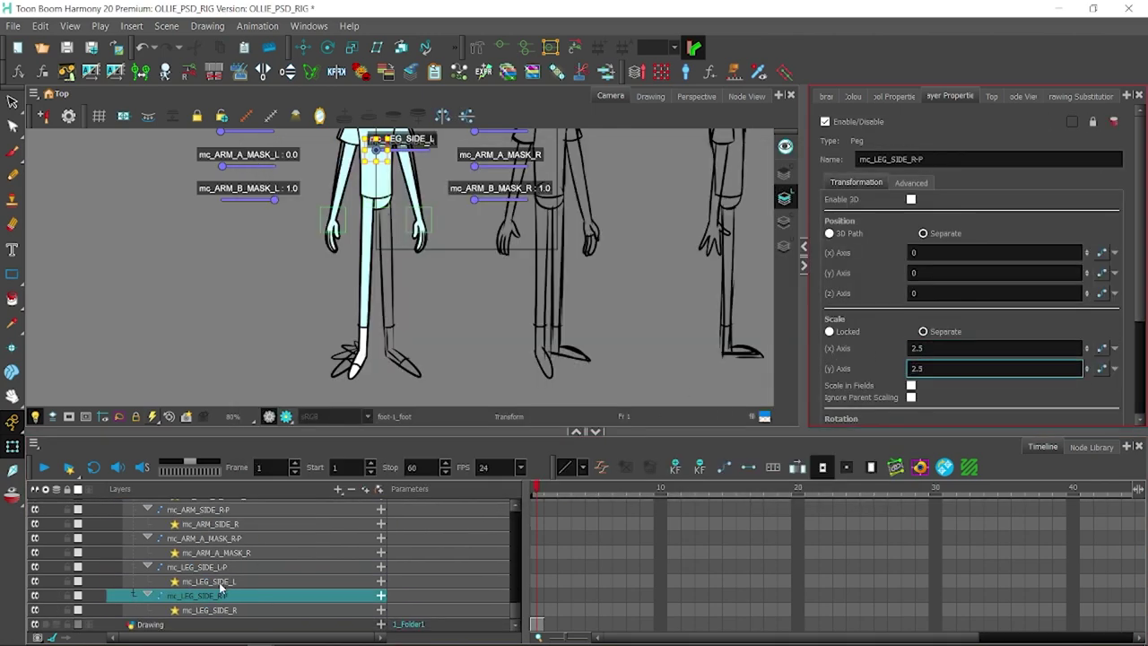
left_click(199, 567)
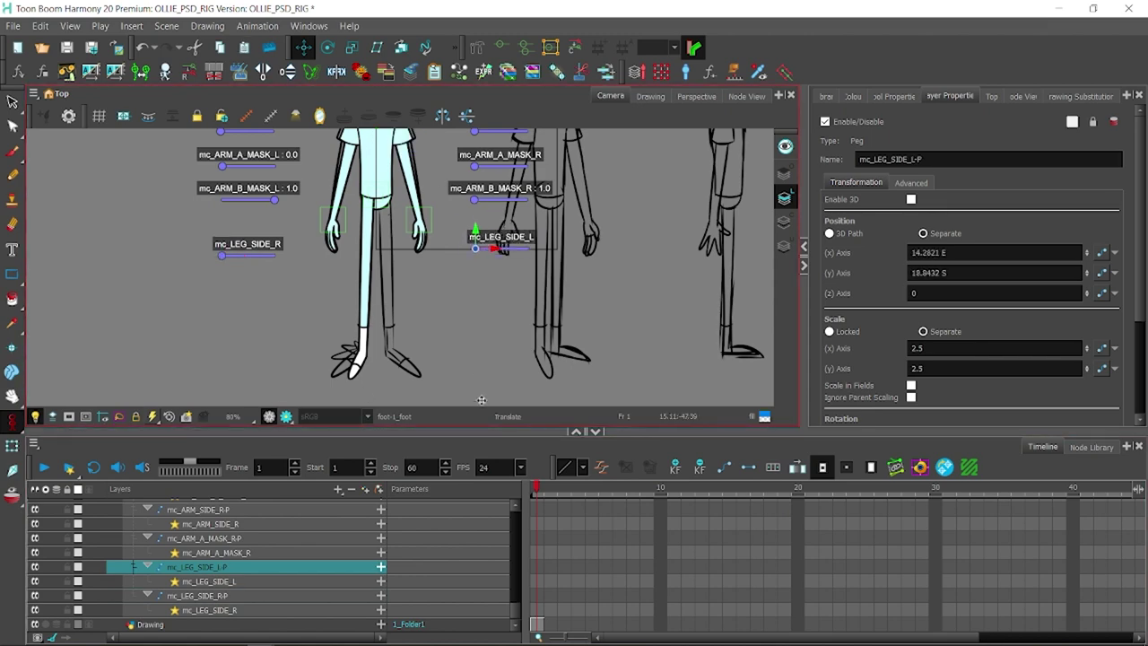
left_click(337, 359)
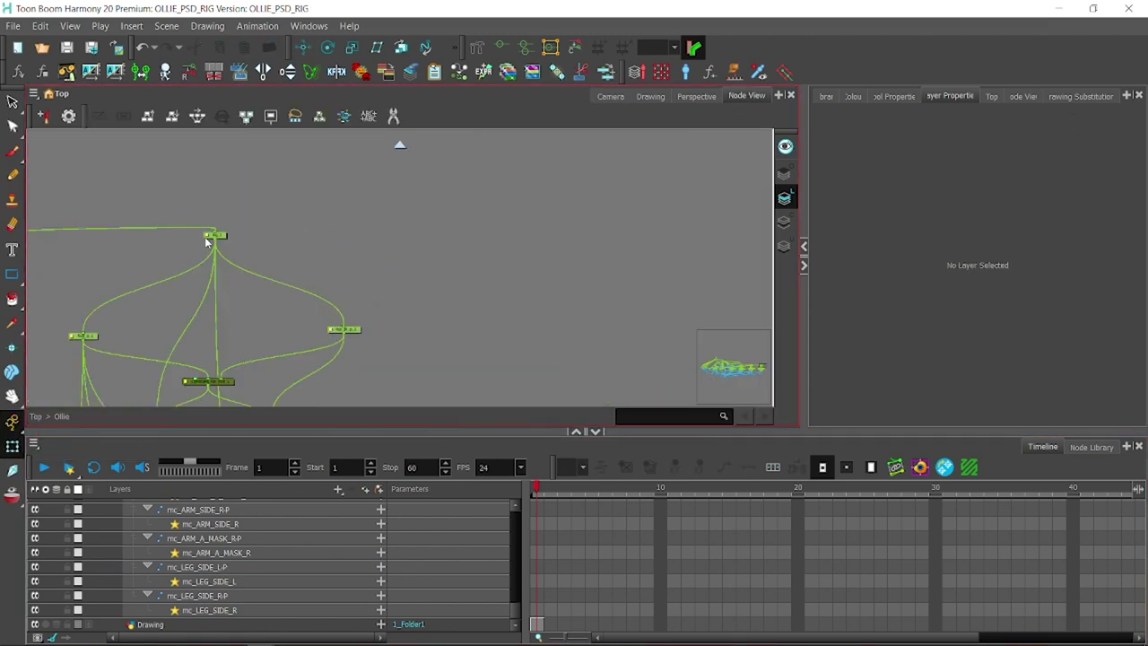
type("-1")
key("Return")
scroll(970, 284, "down", 3)
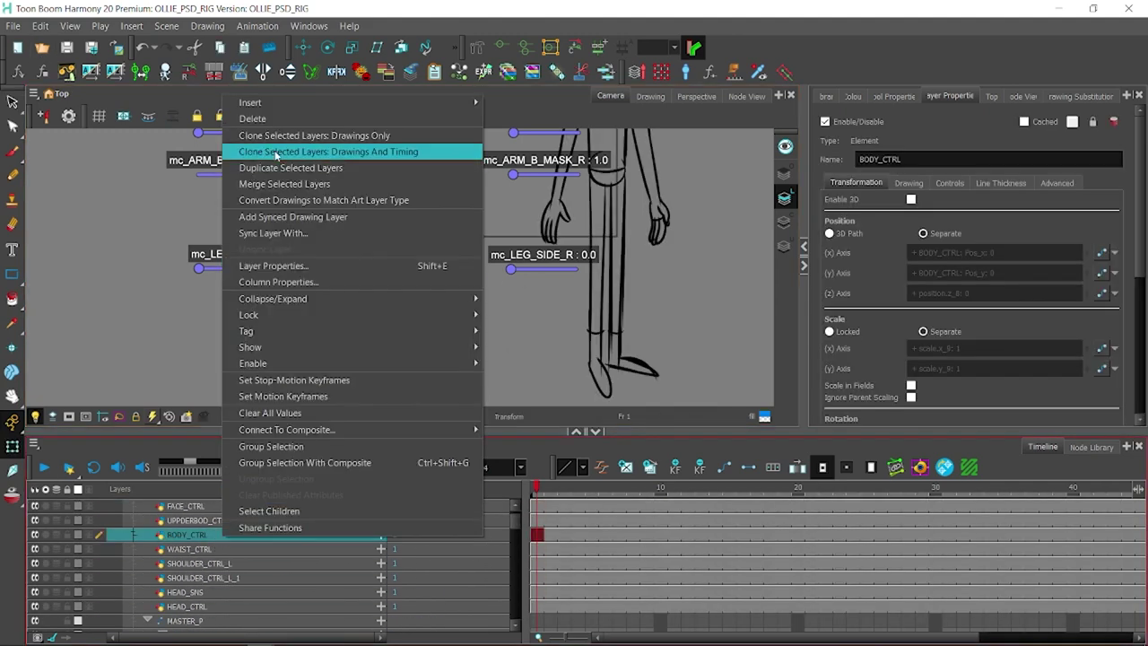
- Clone BODY_CTRL with its drawings and timing, rename it LEG_L, and select MASTER_P
left_click(391, 188)
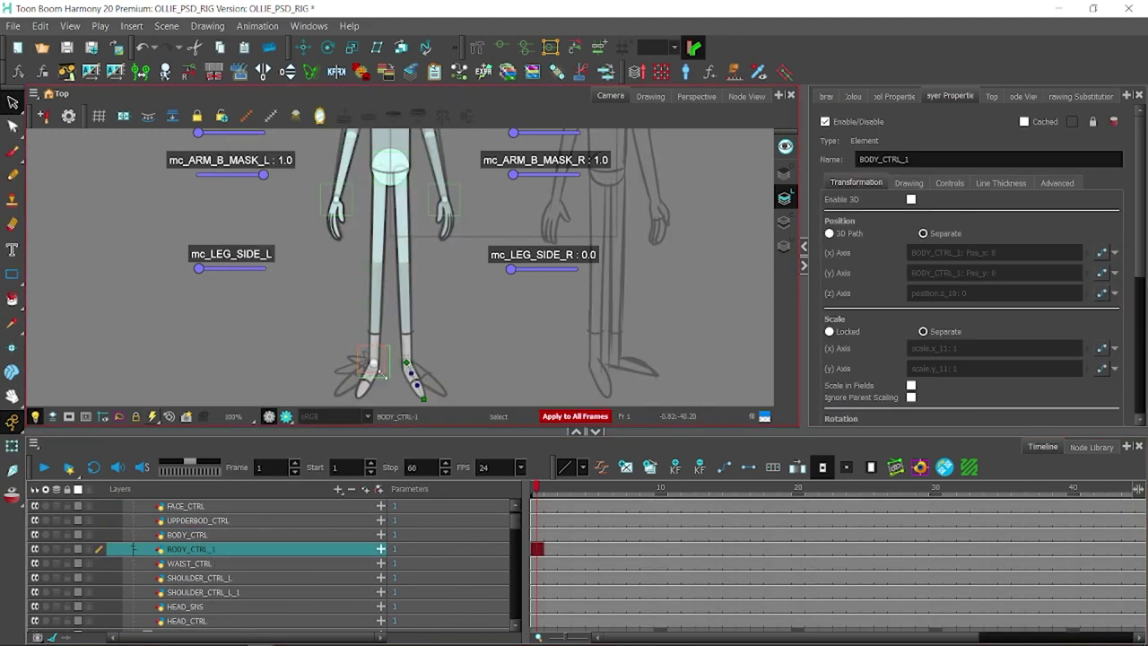
left_click(67, 48)
type("LEG_")
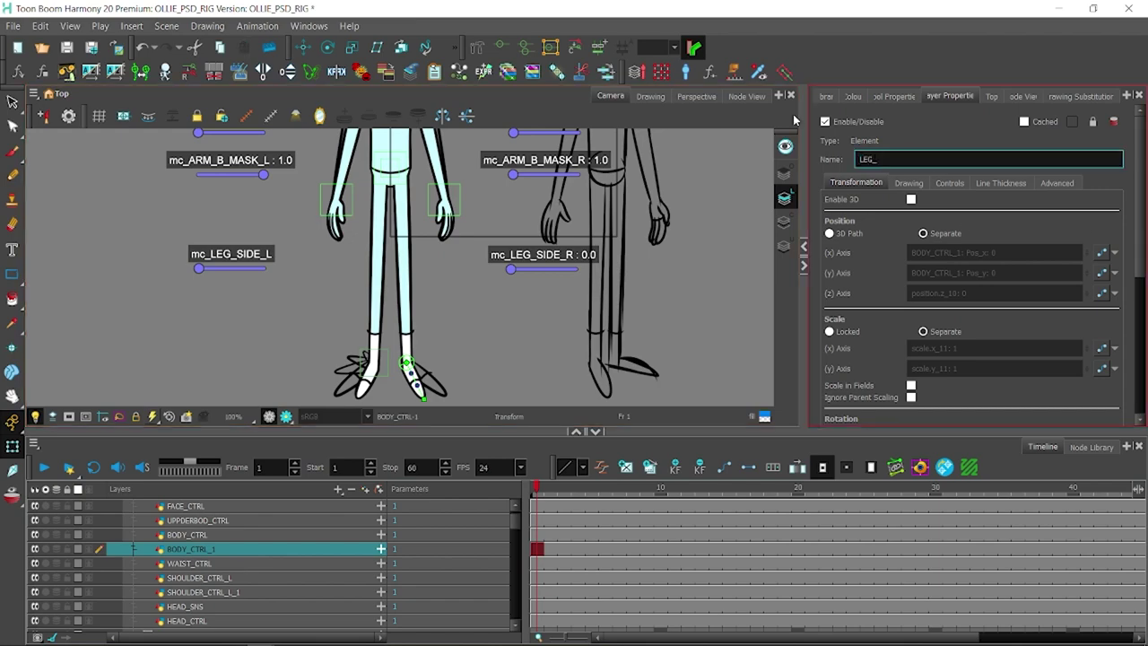
left_click(361, 358)
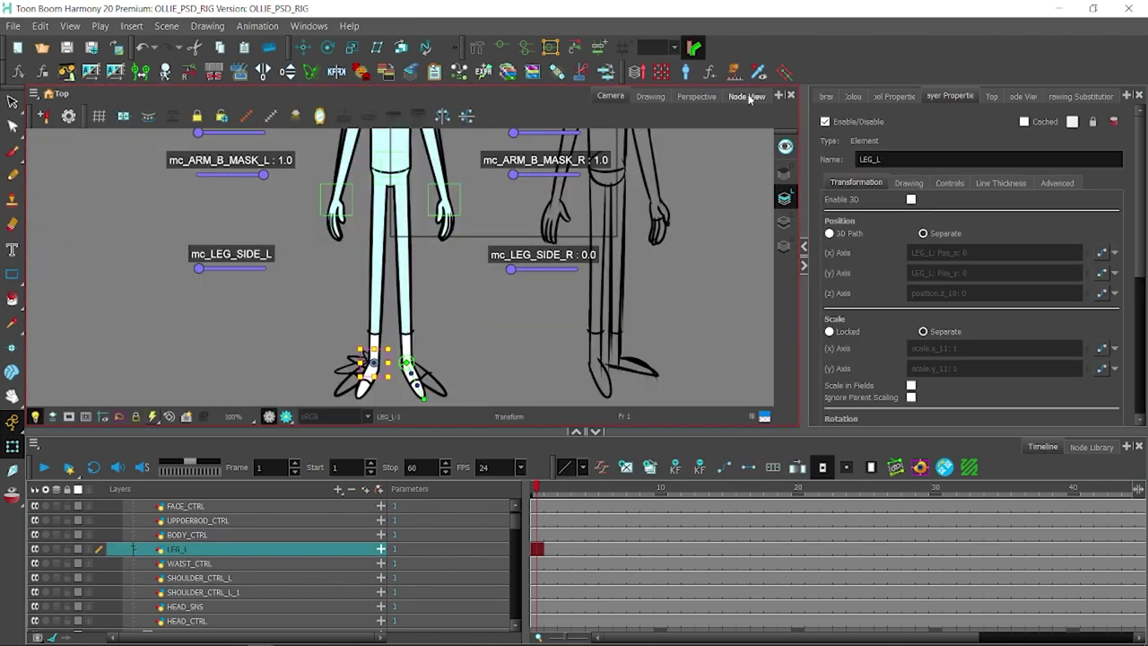
scroll(505, 229, "up", 2)
scroll(484, 243, "up", 3)
scroll(416, 259, "up", 2)
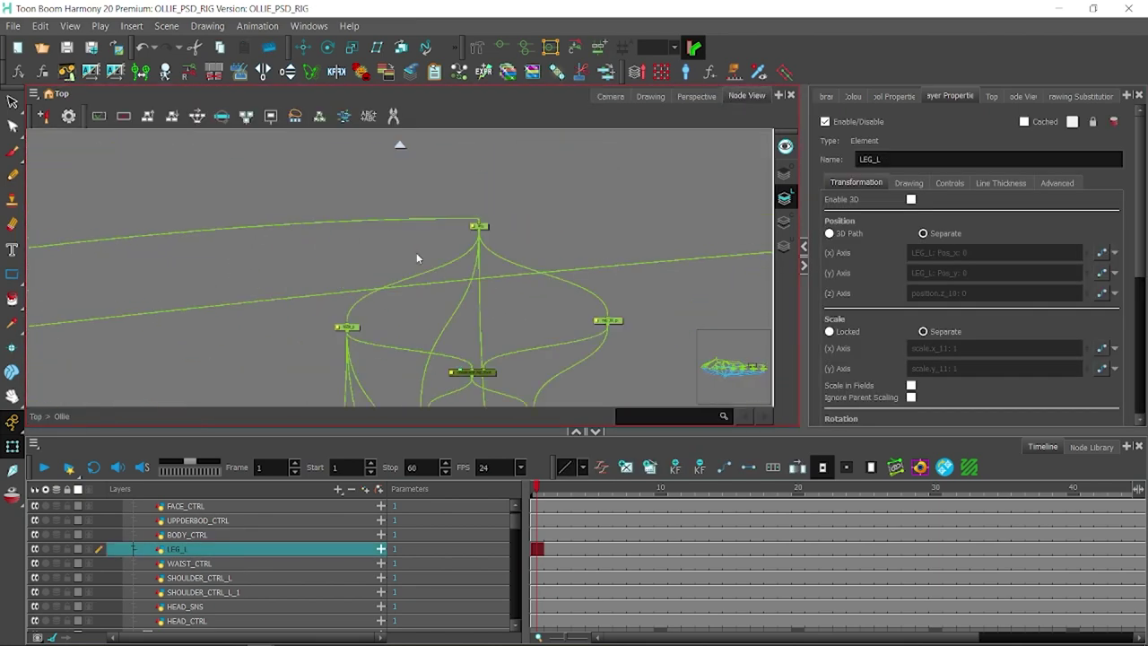
left_click(252, 276)
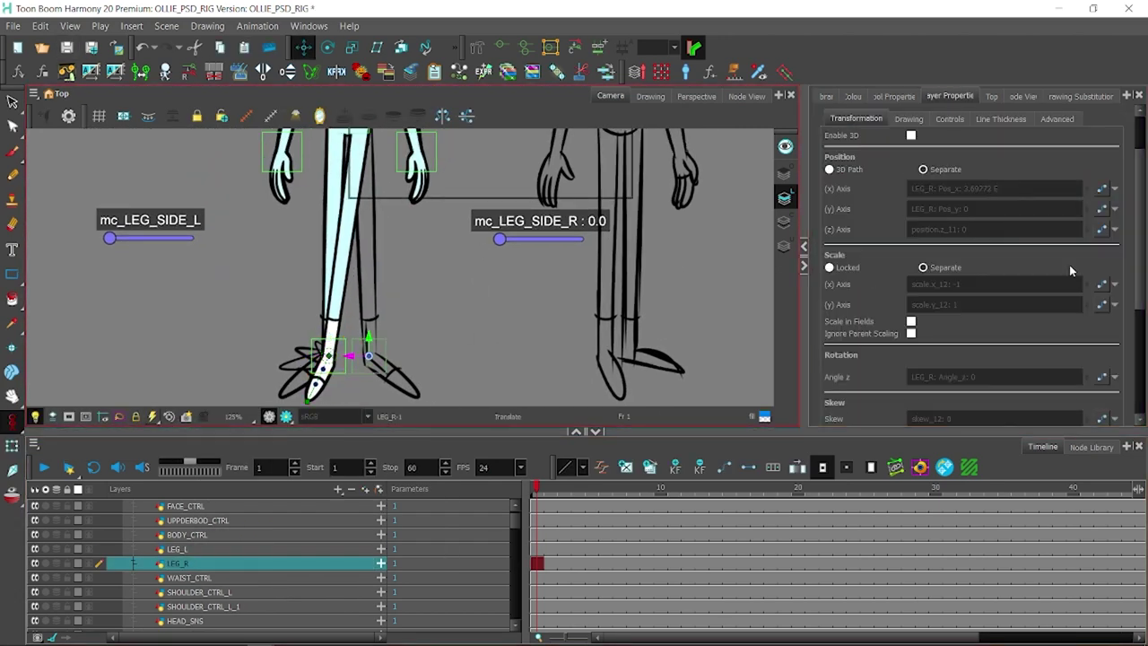
- Select the right leg and synchronize the foot_p_1 deformer parameters to LEG_R
scroll(1070, 270, "down", 2)
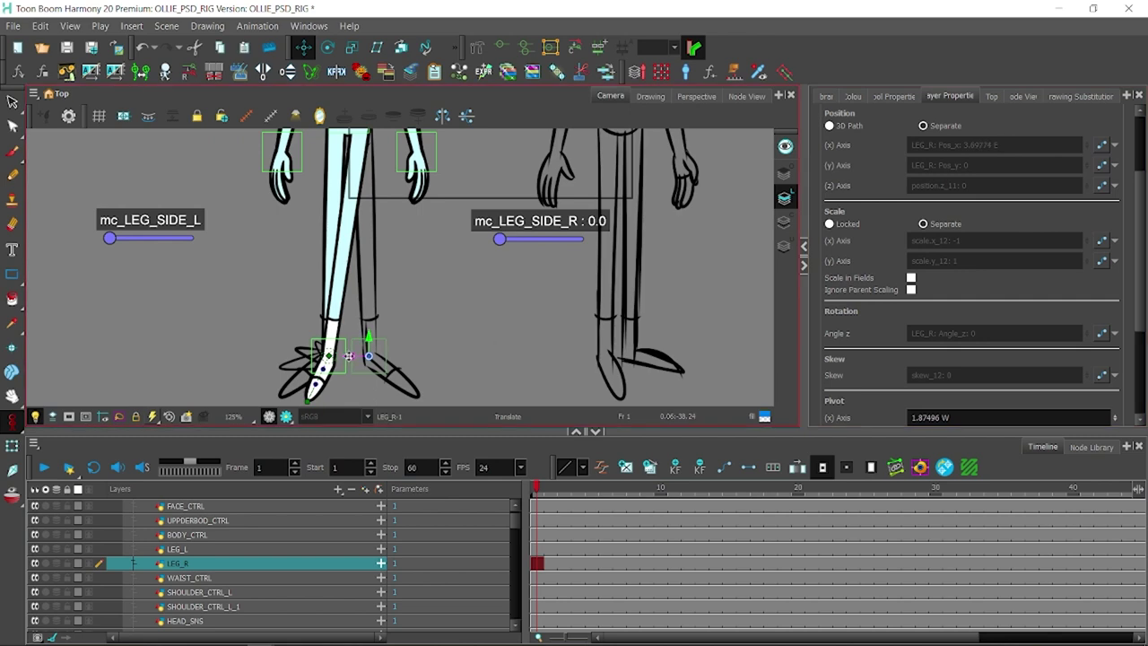
left_click(76, 50)
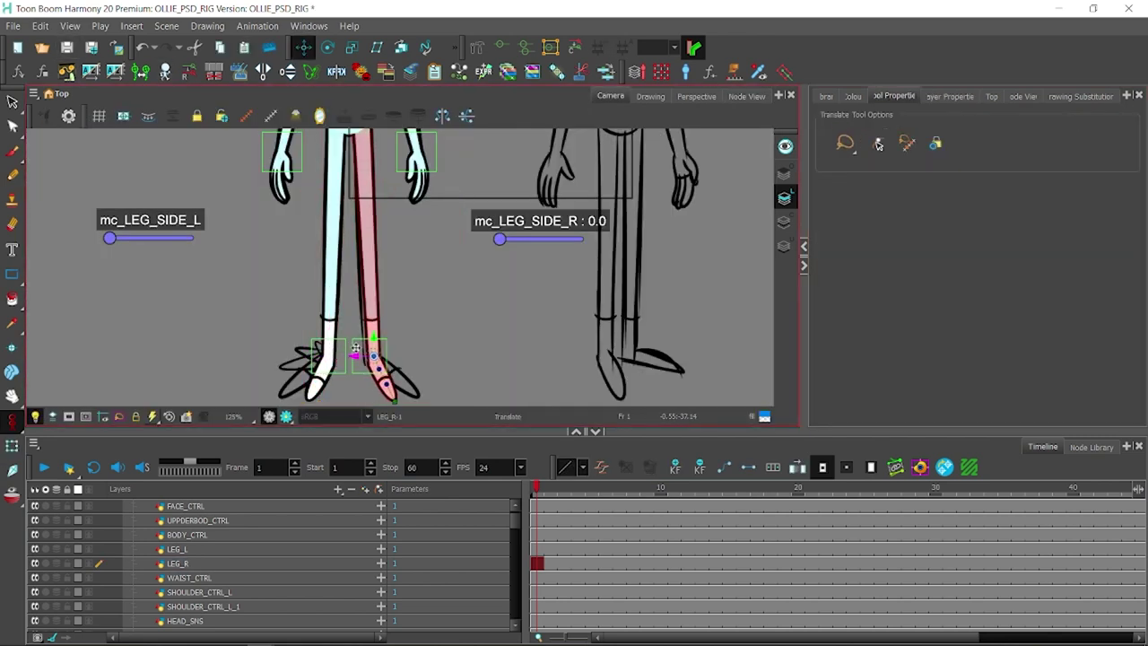
left_click(895, 466)
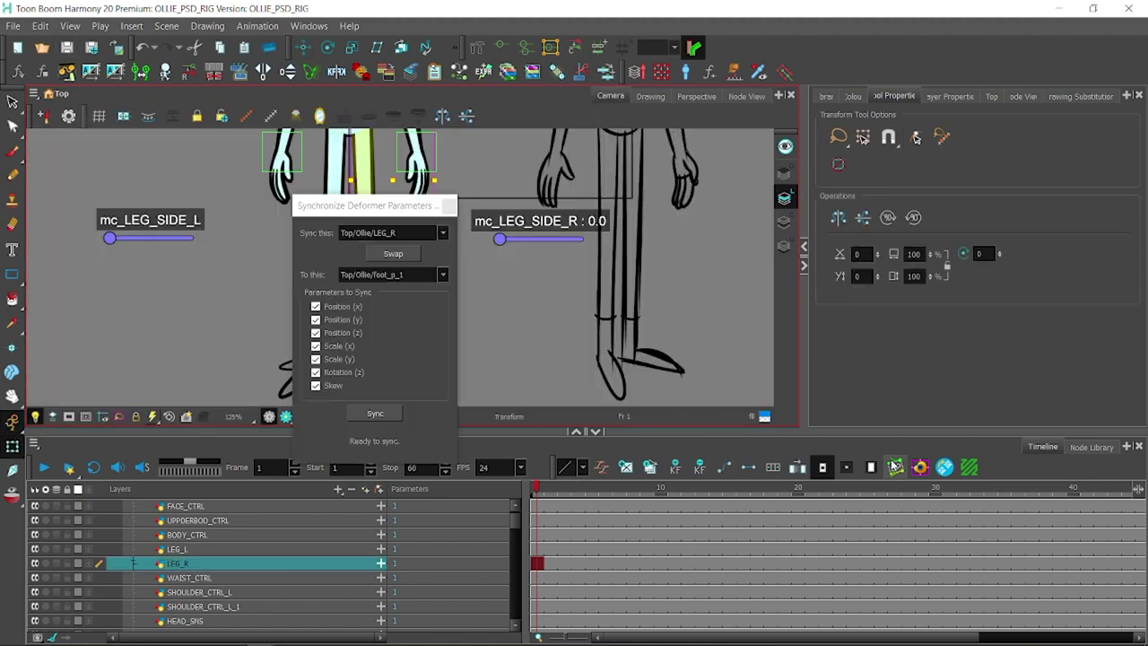
left_click(375, 412)
- Move the WAIST_CTRL node to a new port on the controllers' composite
left_click(746, 96)
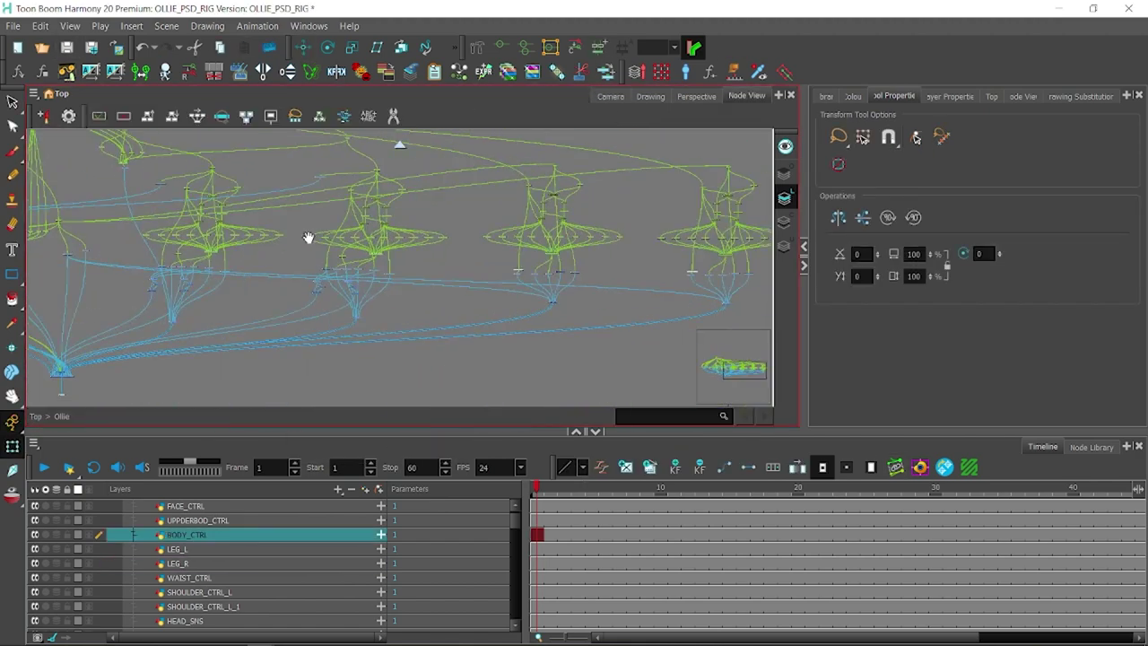
left_click_drag(307, 237, 482, 361)
scroll(543, 333, "up", 3)
left_click(299, 257)
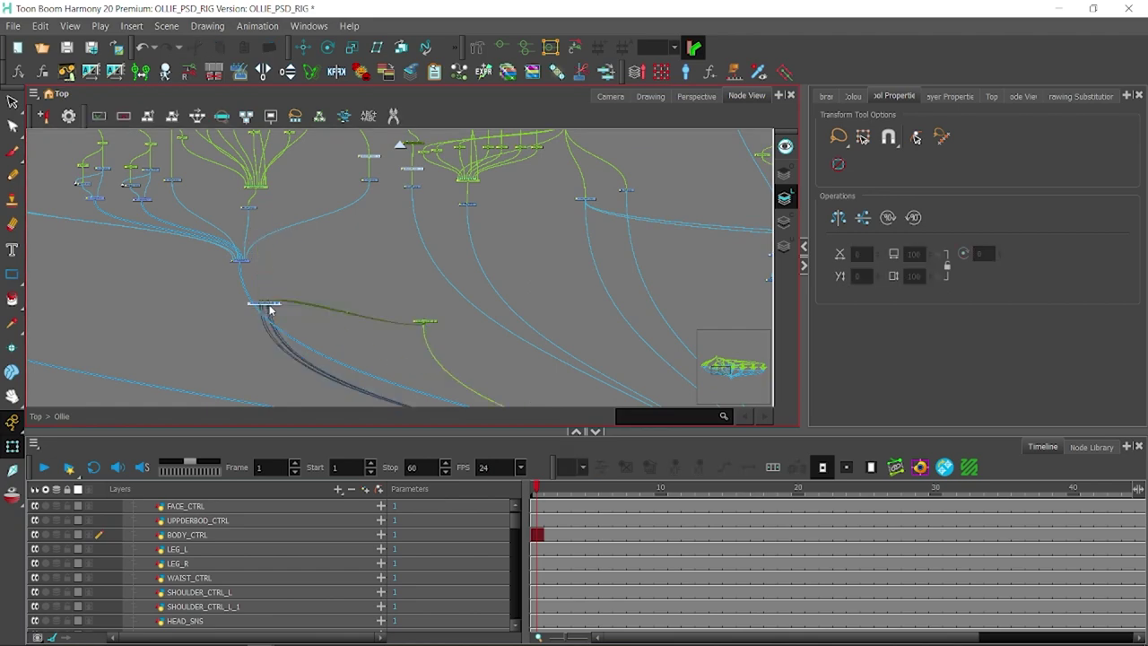
left_click_drag(269, 309, 726, 355)
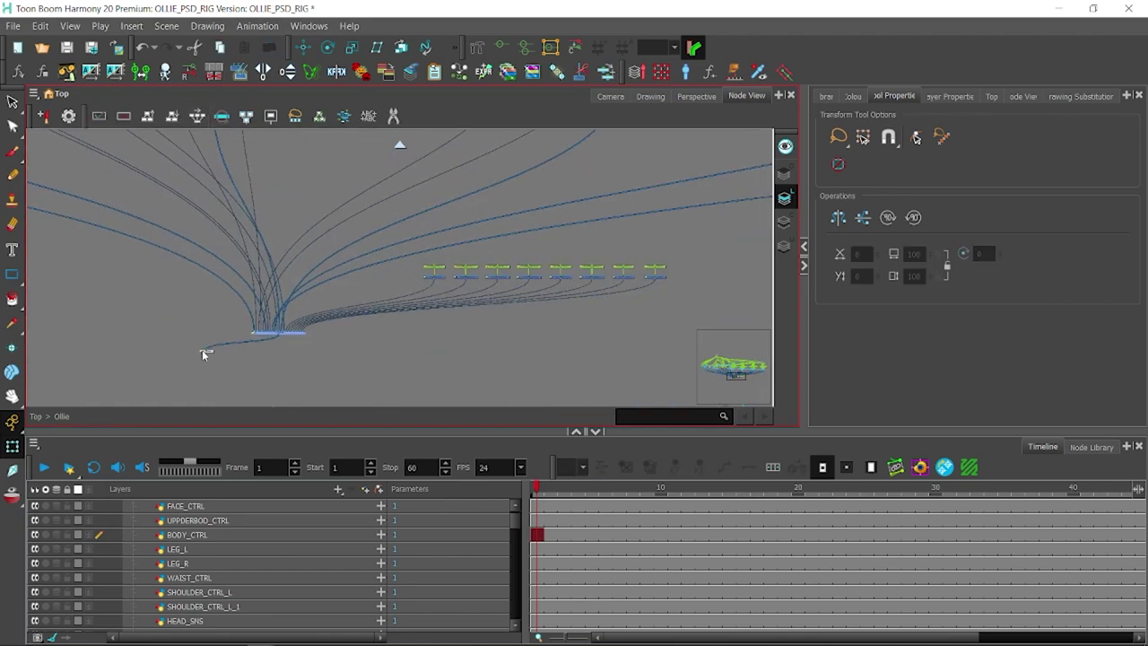
- Check the composite's inputs, selecting the BODY_CTRL and HEAD_CTRL nodes to confirm the new order
scroll(231, 307, "up", 3)
left_click(392, 276)
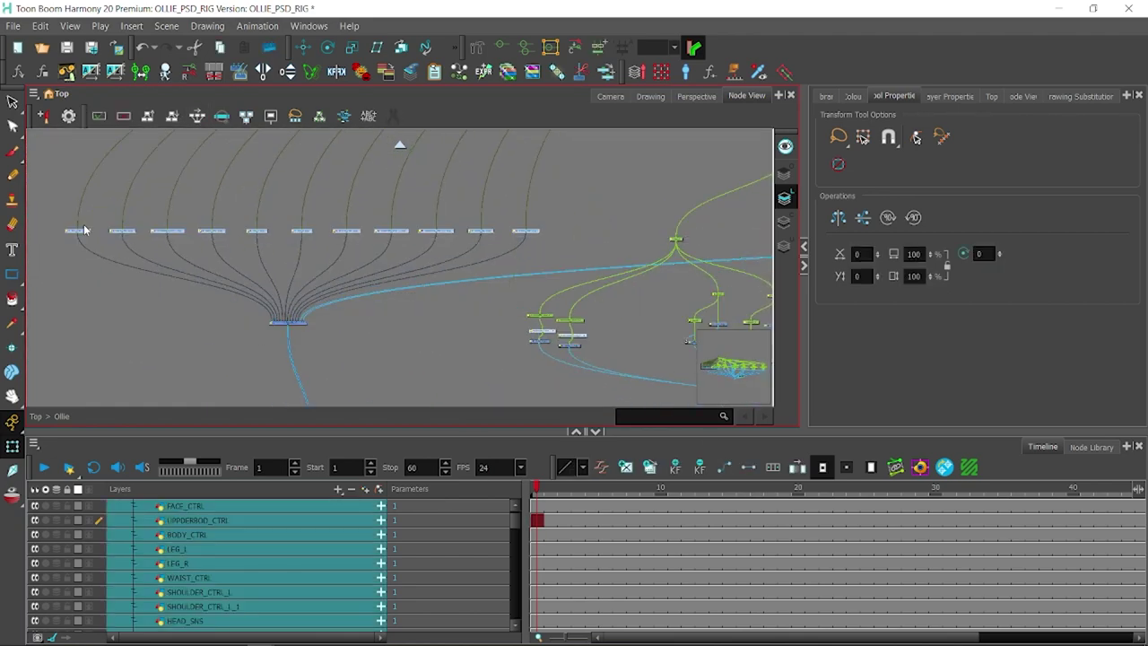
left_click(303, 224)
scroll(588, 290, "up", 2)
scroll(538, 332, "down", 2)
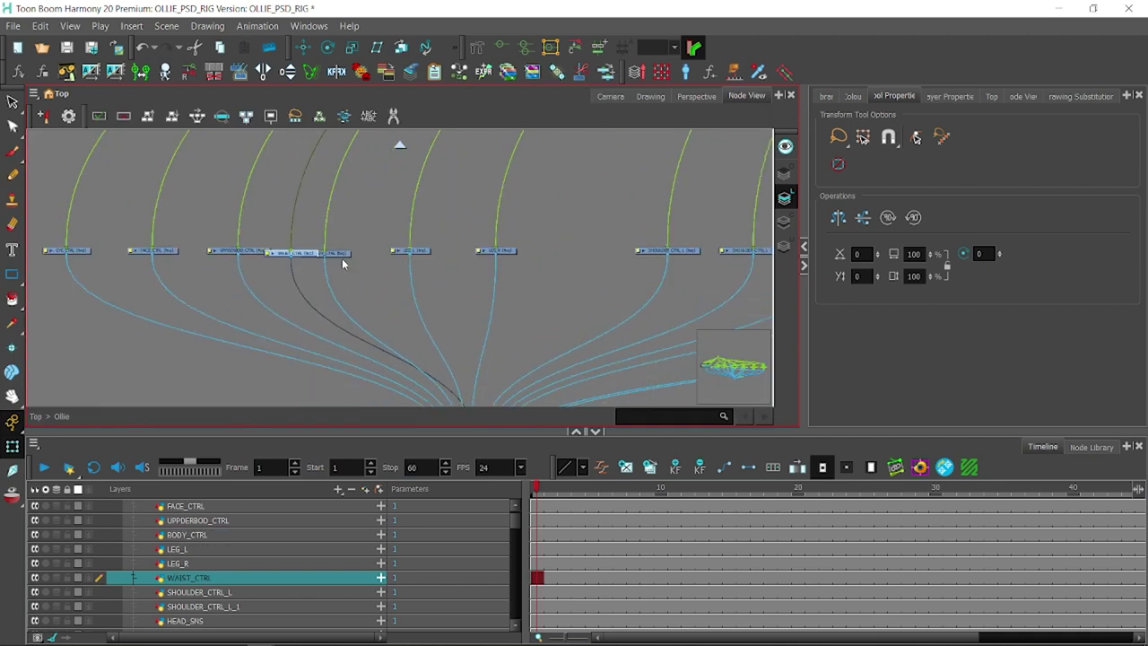
scroll(446, 405, "down", 2)
mouse_move(508, 231)
left_mouse_down()
mouse_move(292, 393)
mouse_move(311, 402)
left_mouse_up()
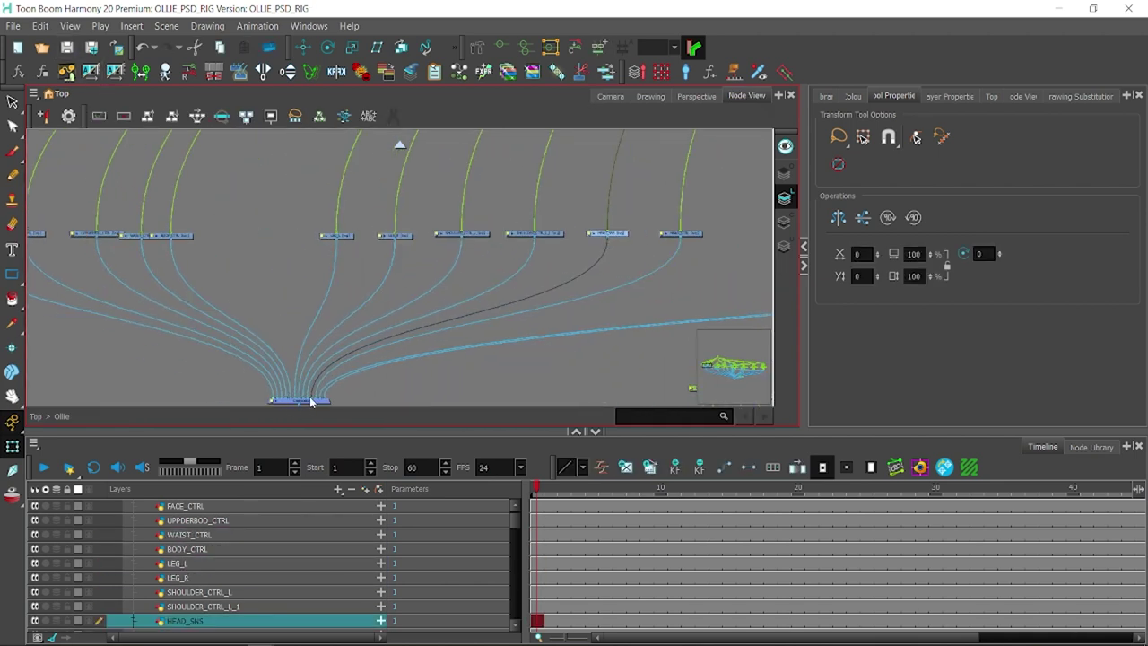
left_click(353, 407)
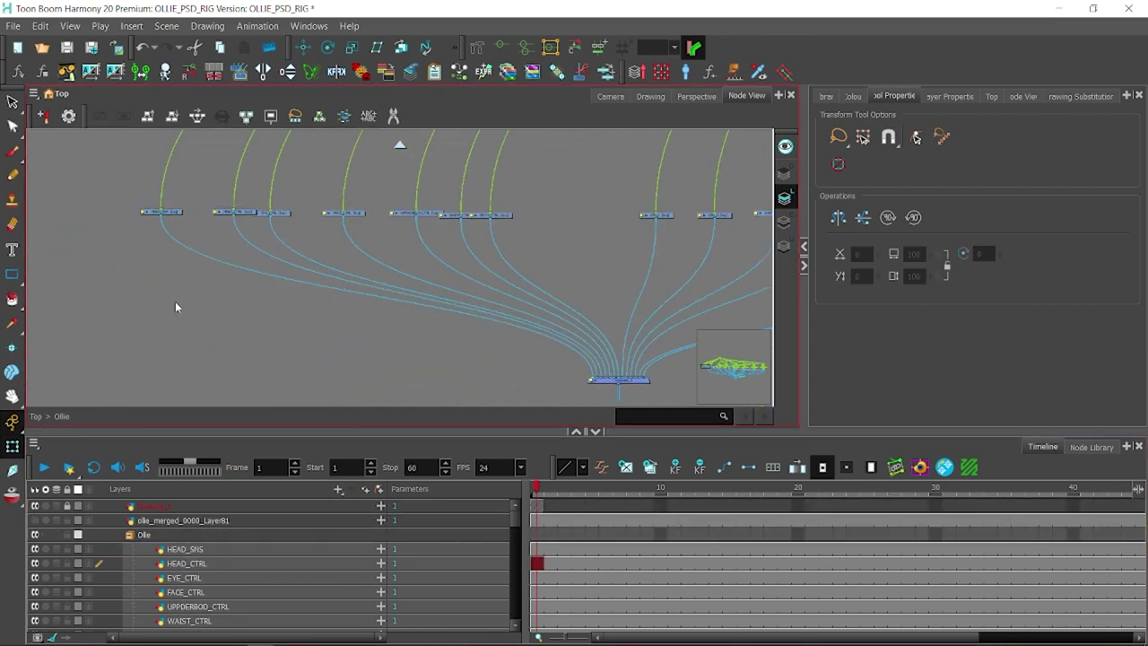